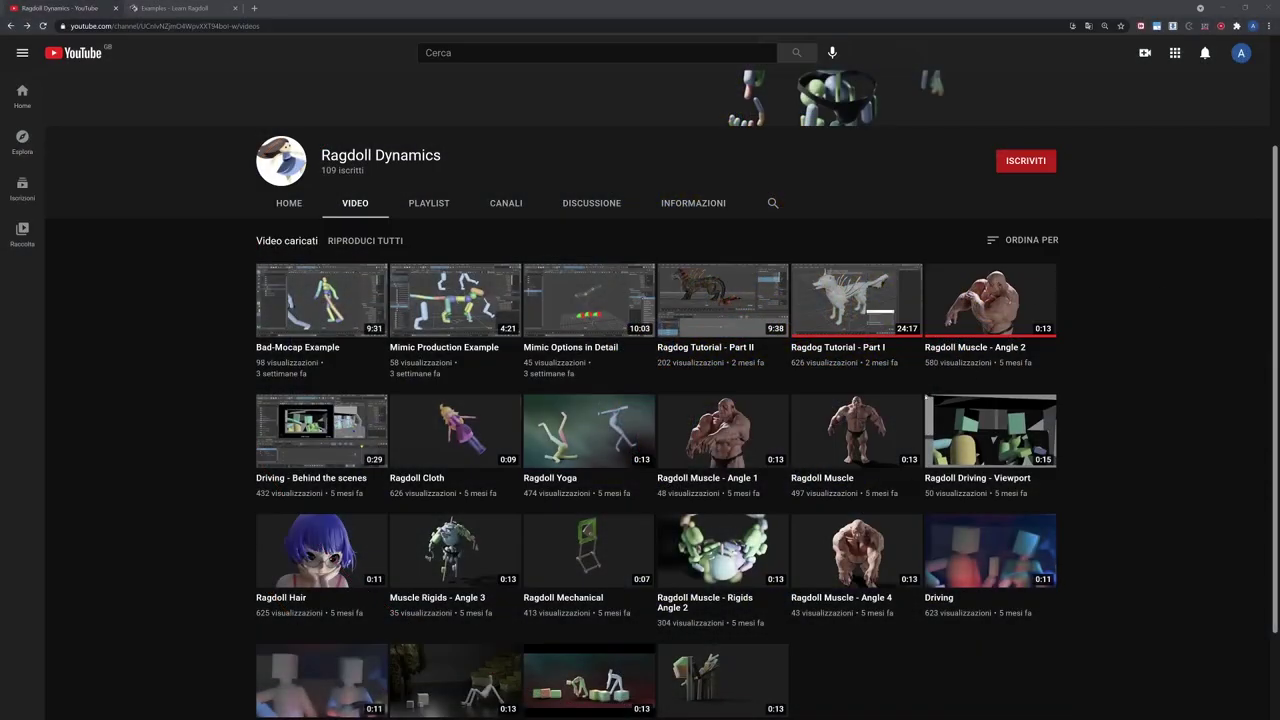
# - Look through the downloadable Ragdoll example scenes on the Examples page, from Just a Girl to Dynamic Control
pyautogui.moveTo(991, 556)
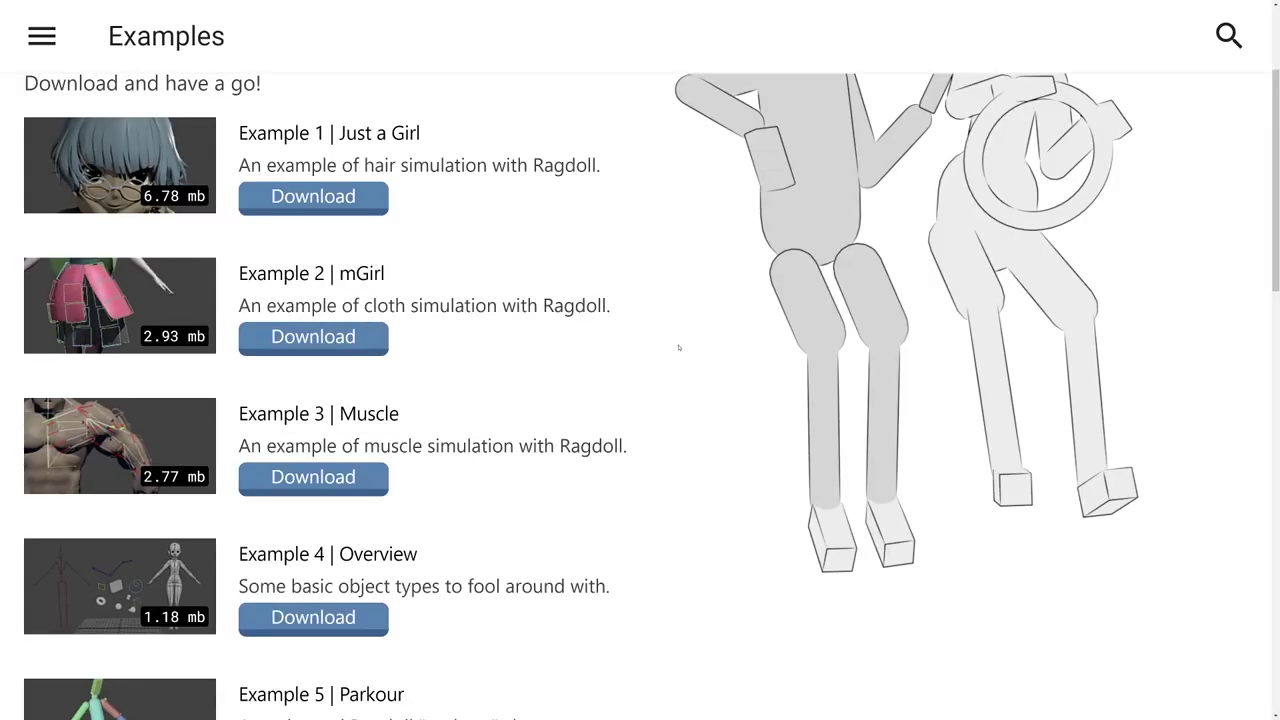
pyautogui.scroll(2, 677, 335)
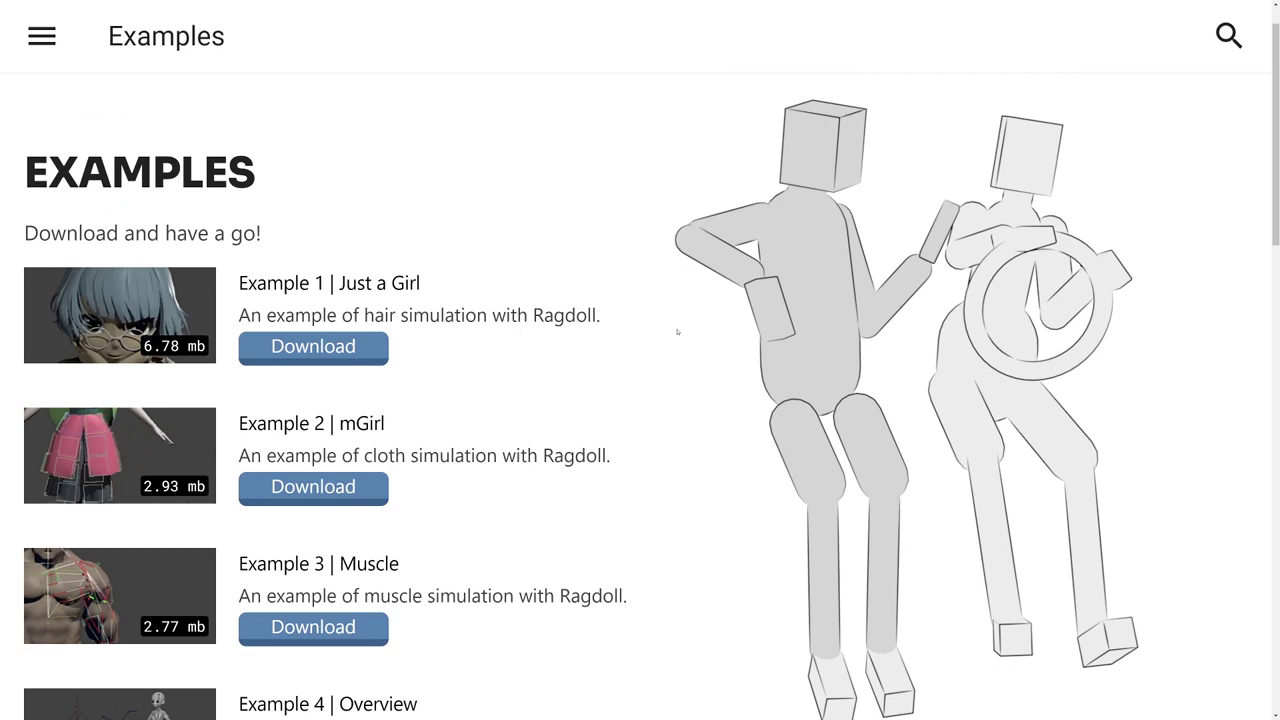
pyautogui.scroll(-1, 677, 332)
pyautogui.scroll(-3, 676, 332)
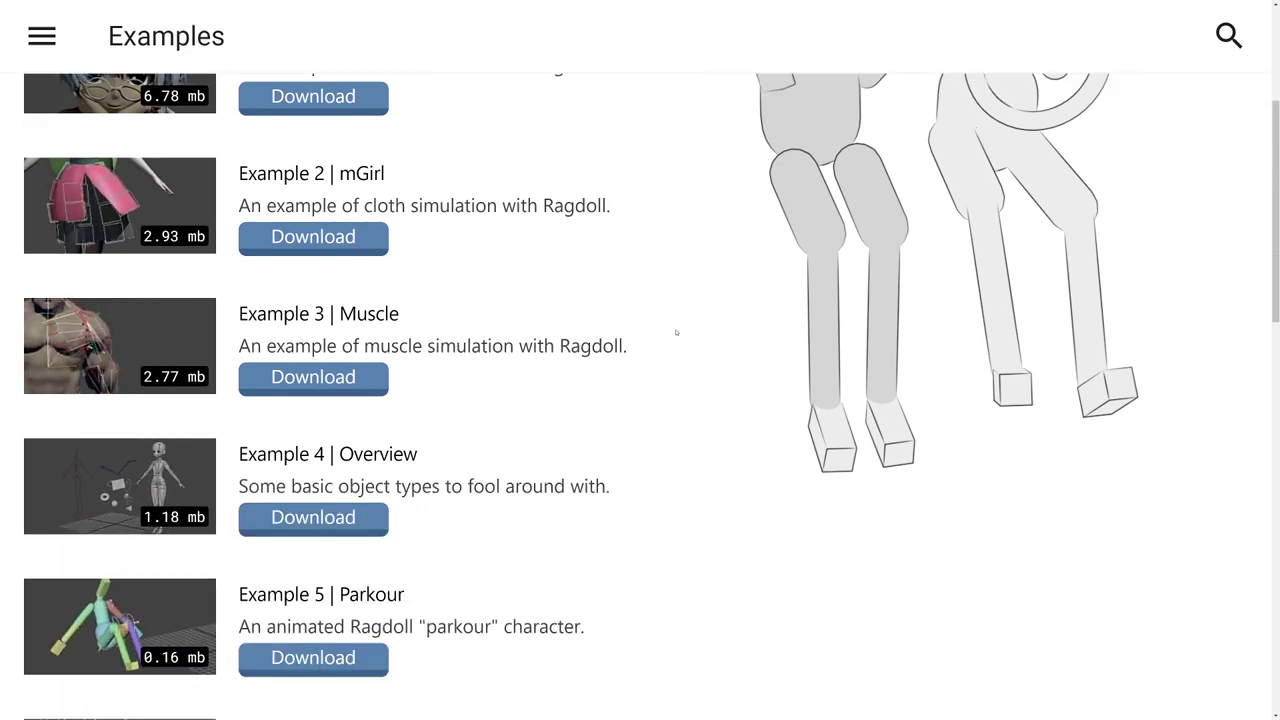
pyautogui.scroll(-3, 676, 332)
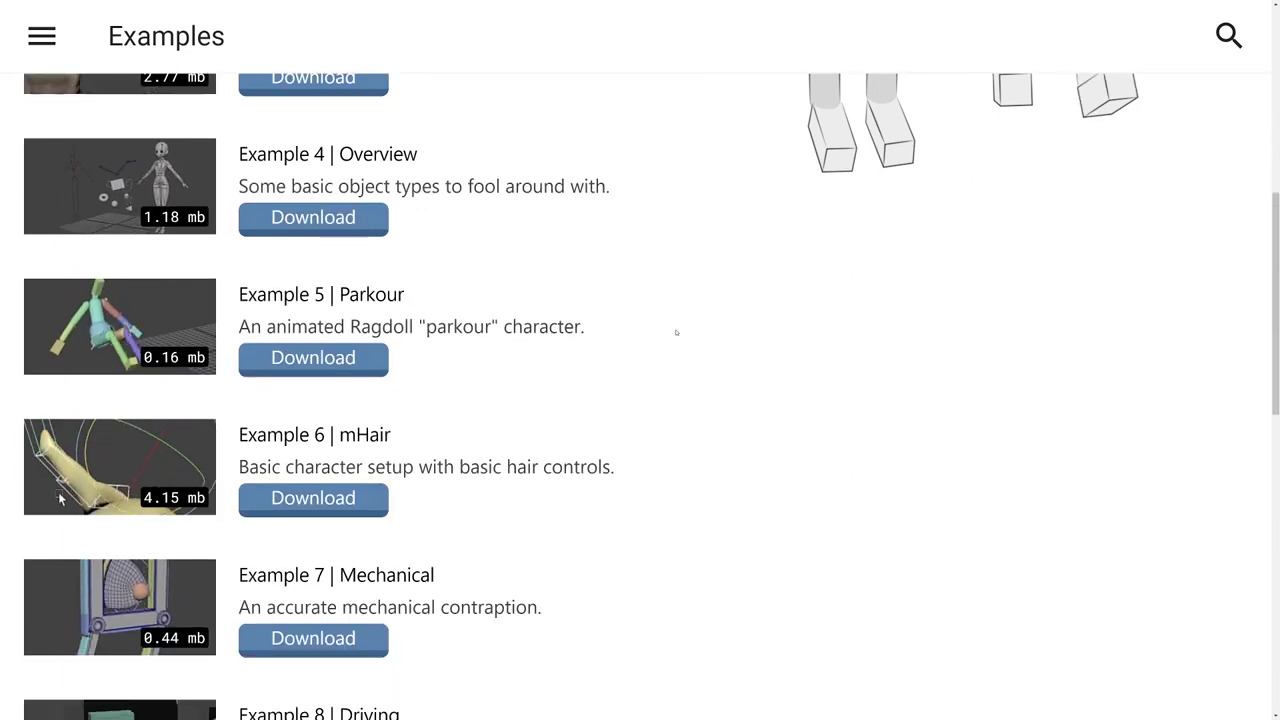
pyautogui.scroll(-3, 676, 332)
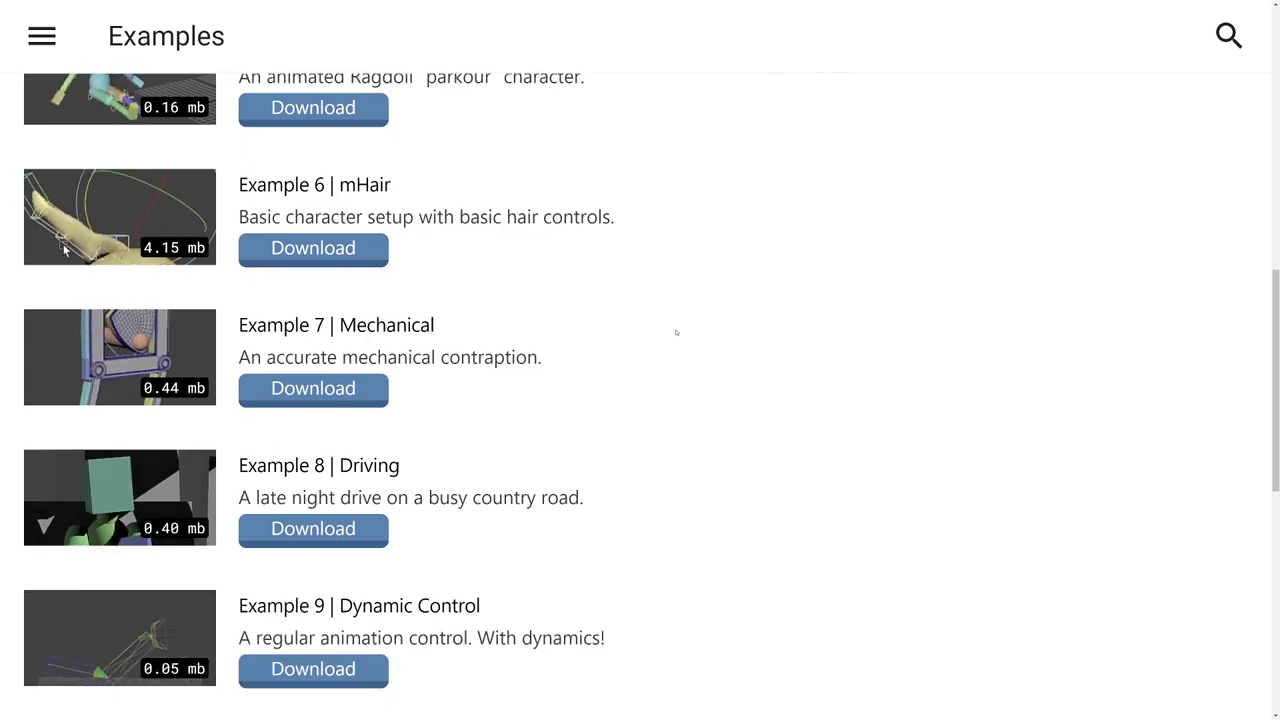
pyautogui.scroll(-1, 676, 332)
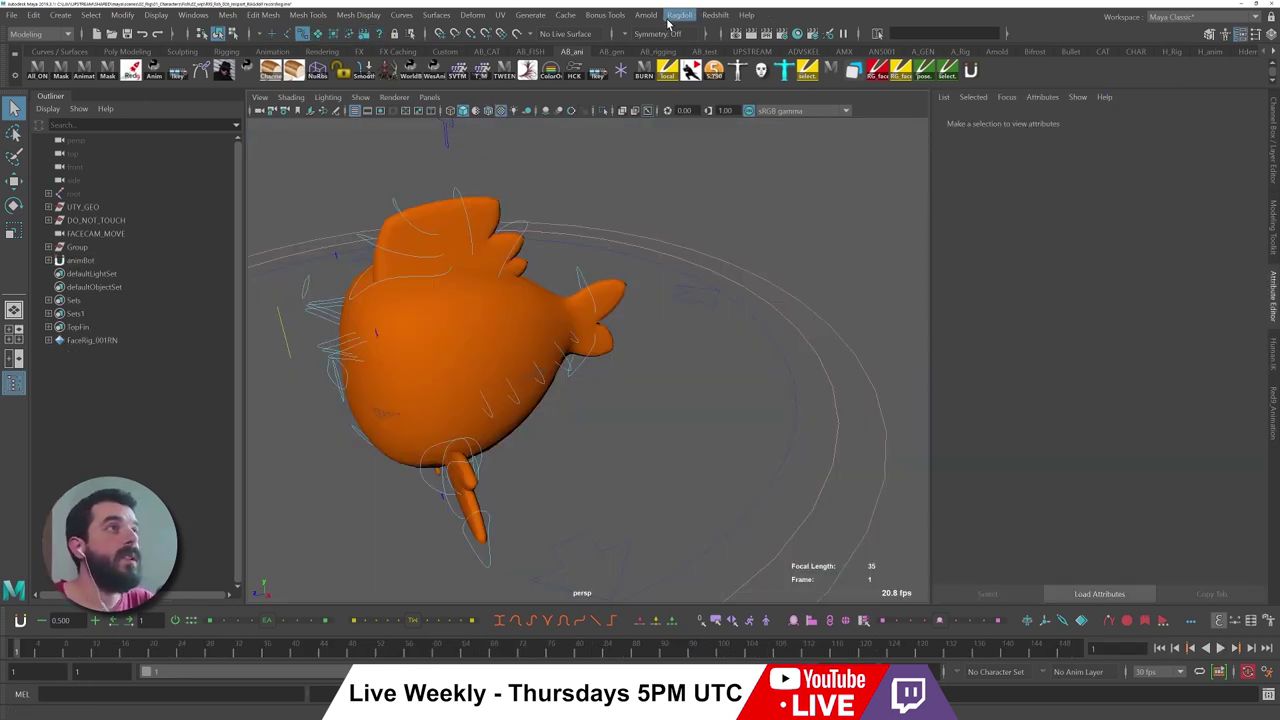
pyautogui.click(676, 15)
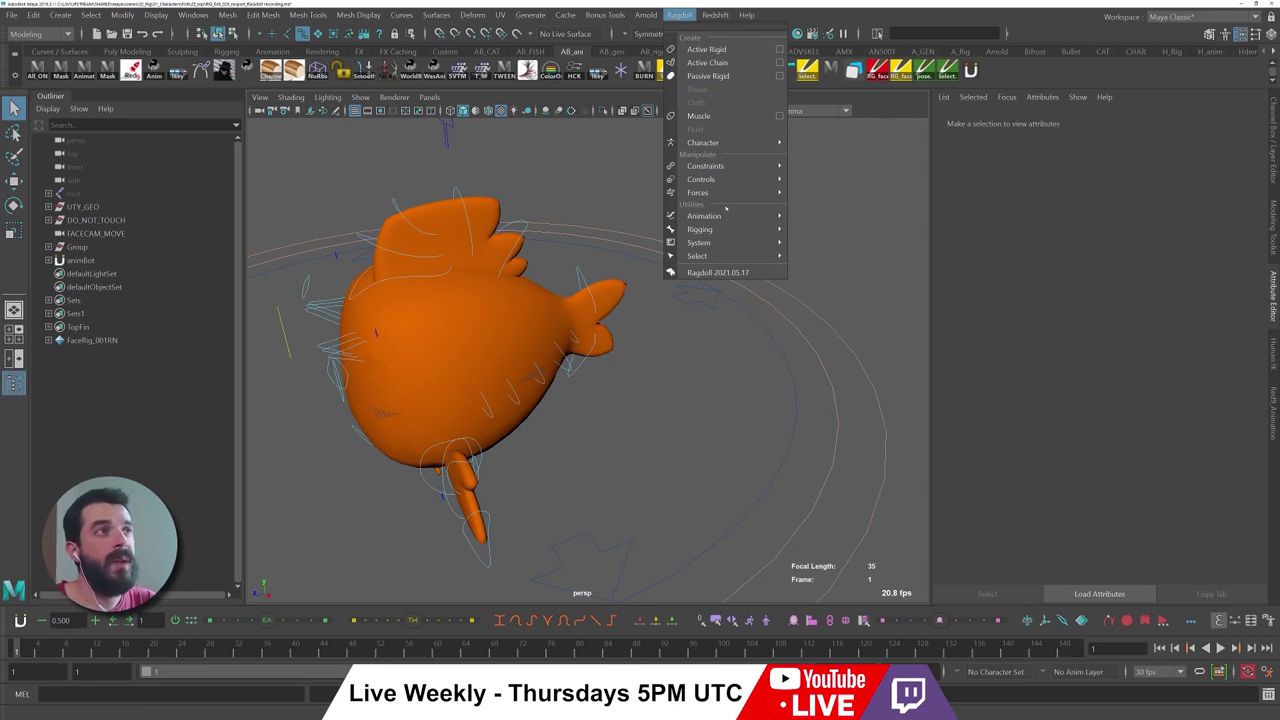
pyautogui.click(671, 376)
# - Create an Active Chain along the fish's back controls from FKBackA_M to FKBackF_M with a new solver, Auto shape, Passive Root and Auto Multiplier
pyautogui.keyDown('alt'); pyautogui.moveTo(638, 378); pyautogui.dragTo(603, 404); pyautogui.keyUp('alt')
pyautogui.keyDown('alt'); pyautogui.moveTo(536, 390); pyautogui.dragTo(589, 337, button='right'); pyautogui.keyUp('alt')
pyautogui.keyDown('alt'); pyautogui.moveTo(410, 340); pyautogui.dragTo(471, 336, button='middle'); pyautogui.keyUp('alt')
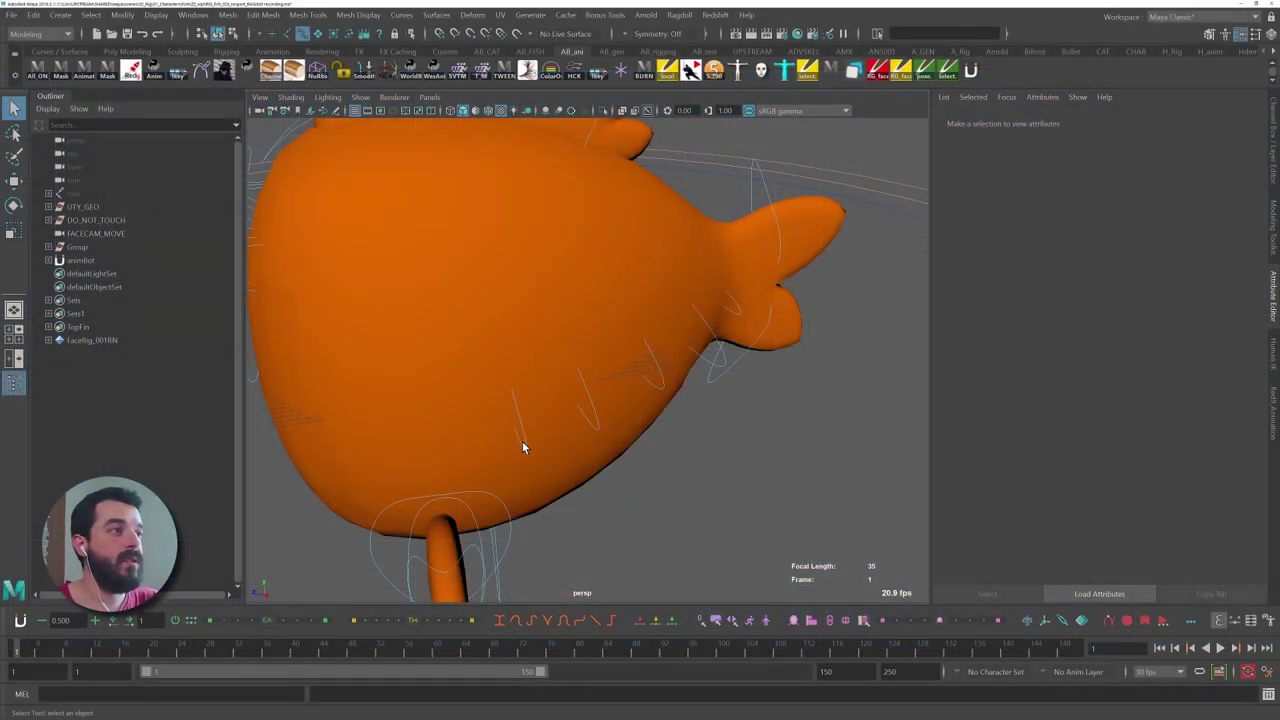
pyautogui.click(482, 456)
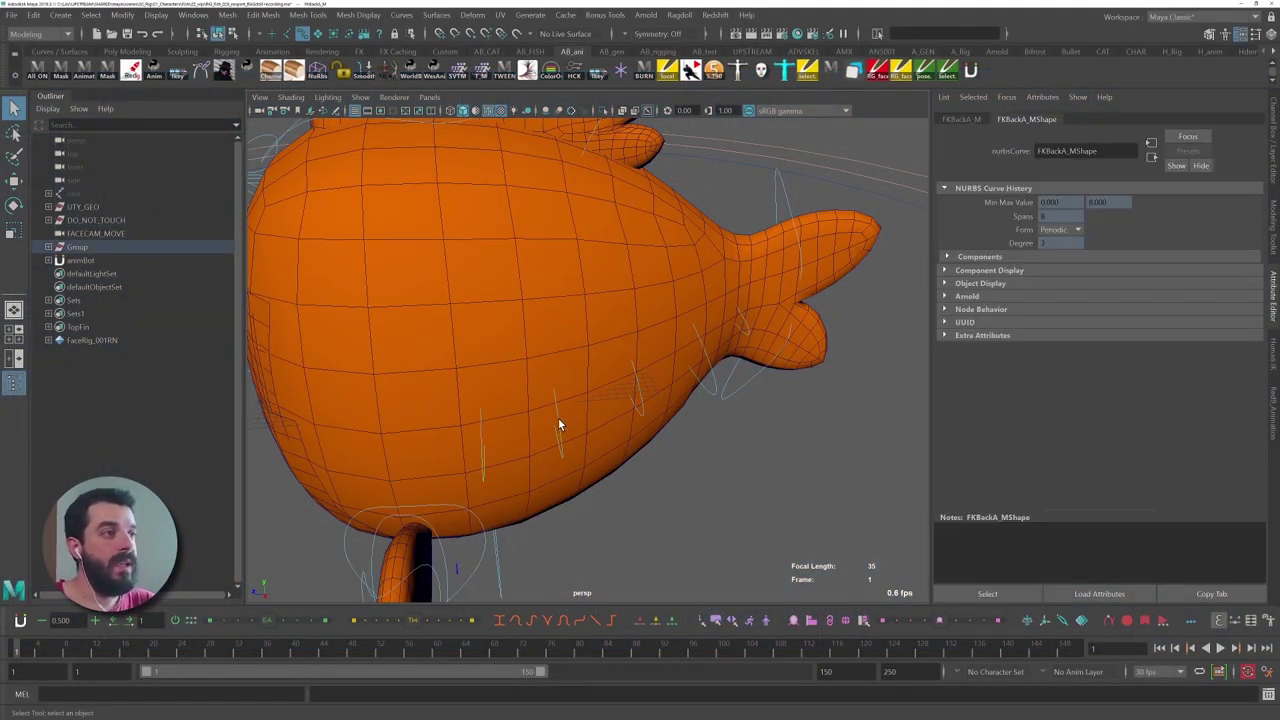
pyautogui.click(644, 397)
pyautogui.click(709, 362)
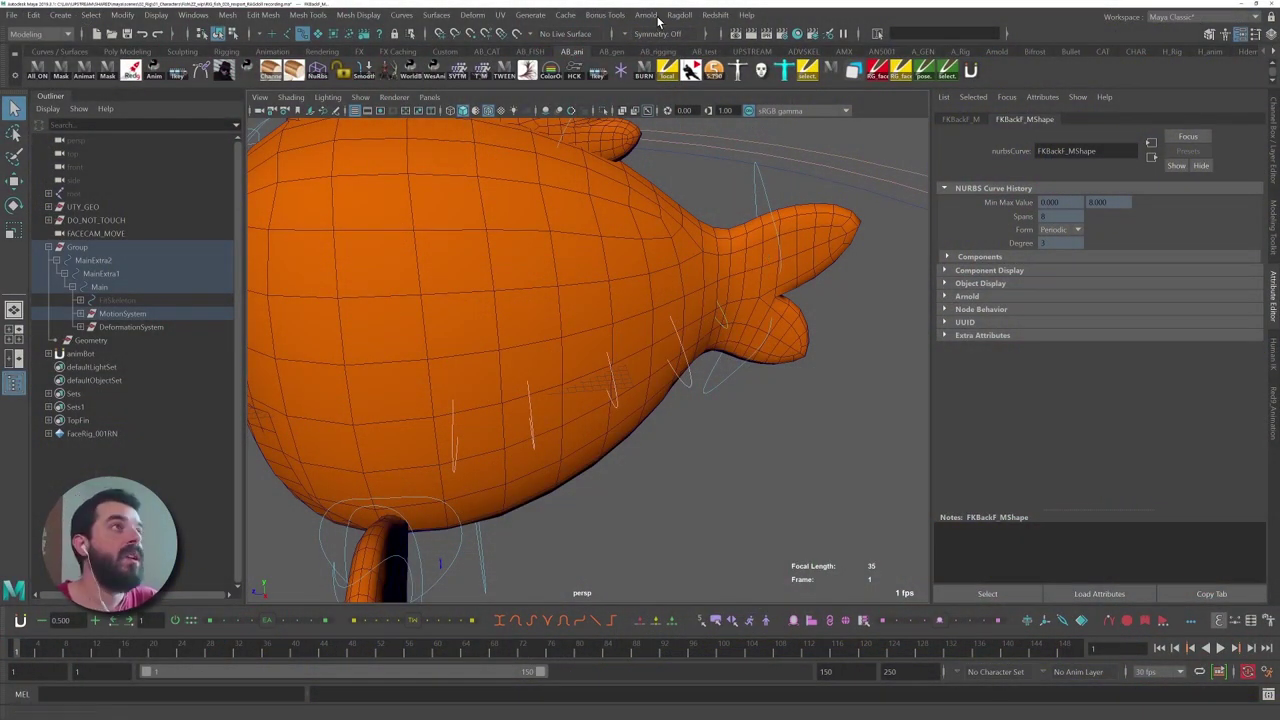
pyautogui.click(679, 15)
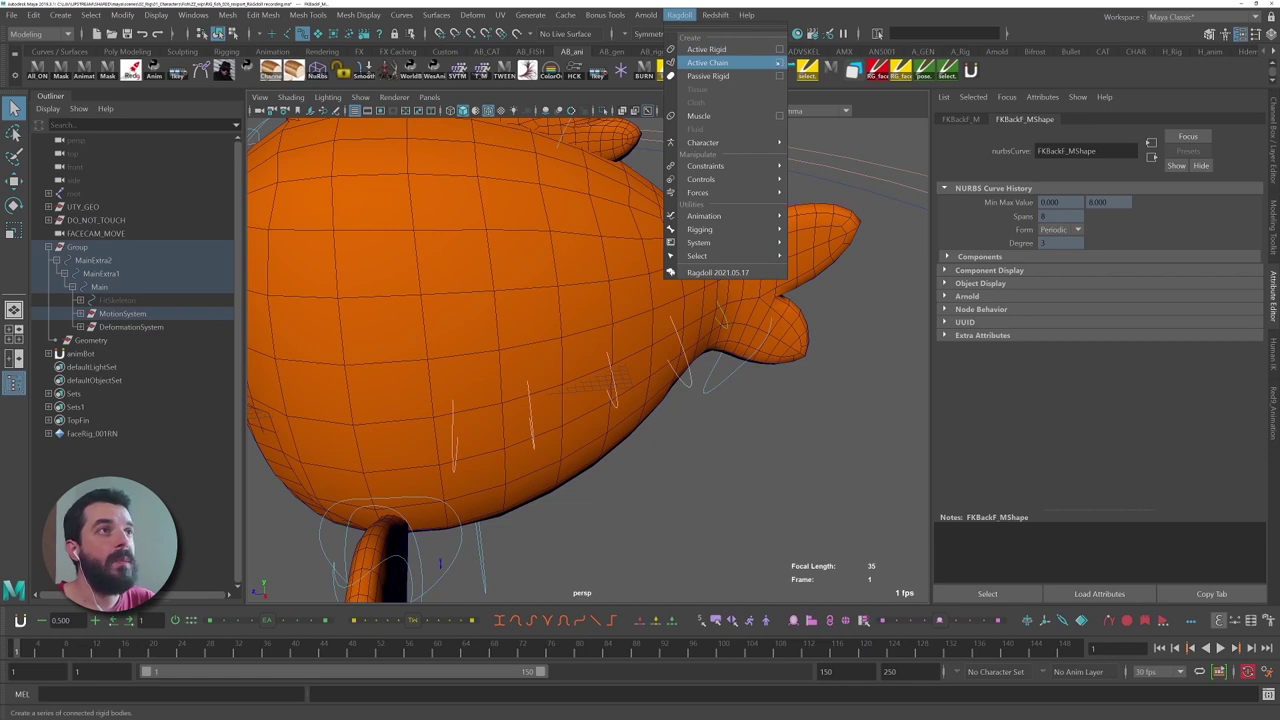
pyautogui.click(779, 62)
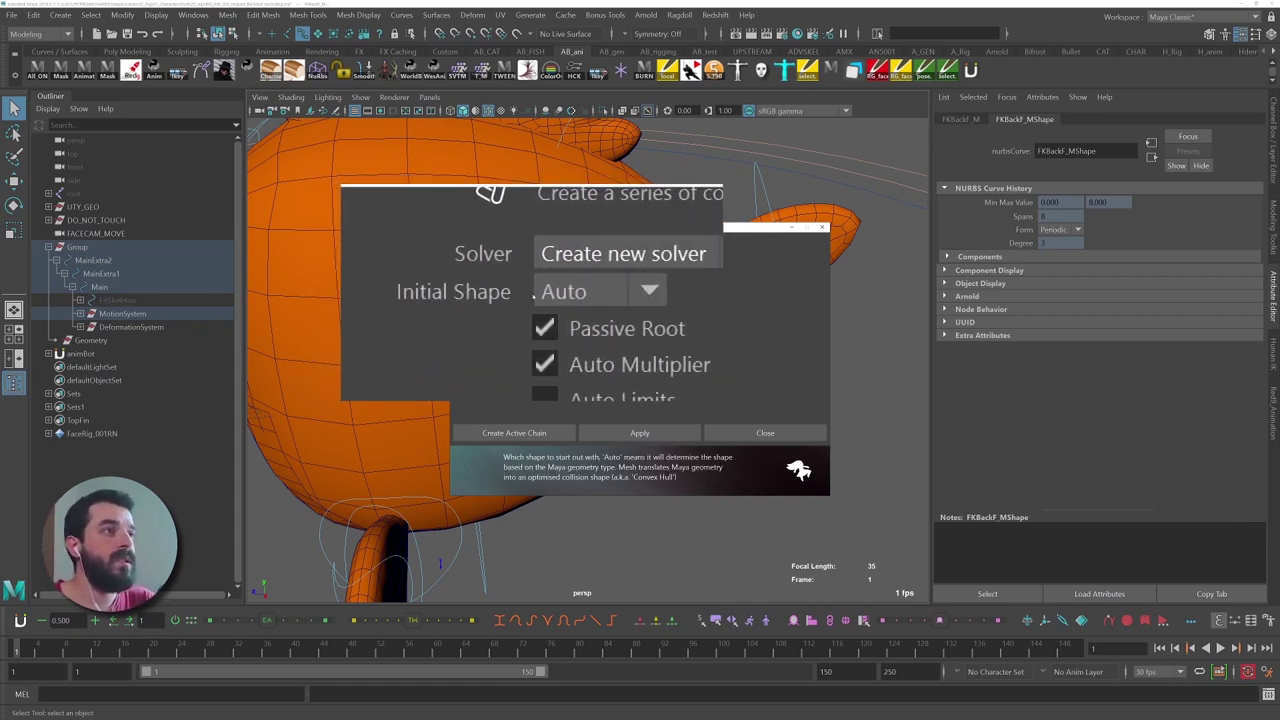
pyautogui.click(542, 292)
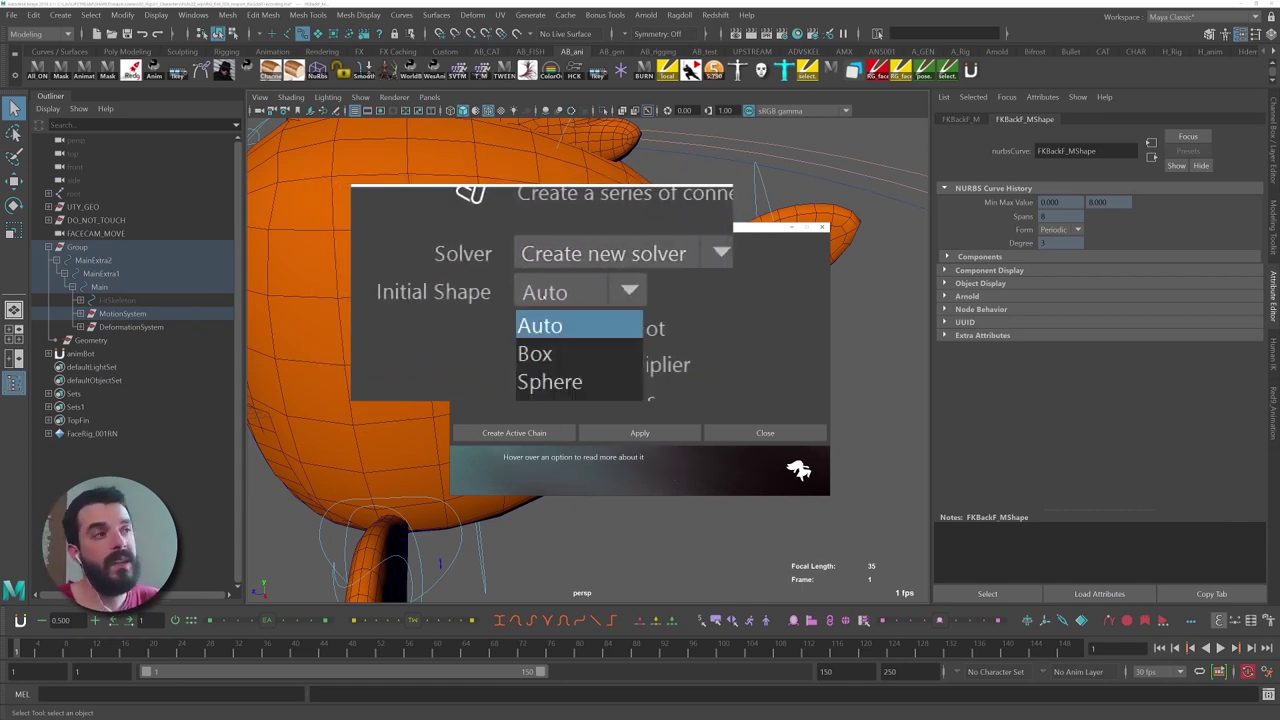
pyautogui.click(503, 334)
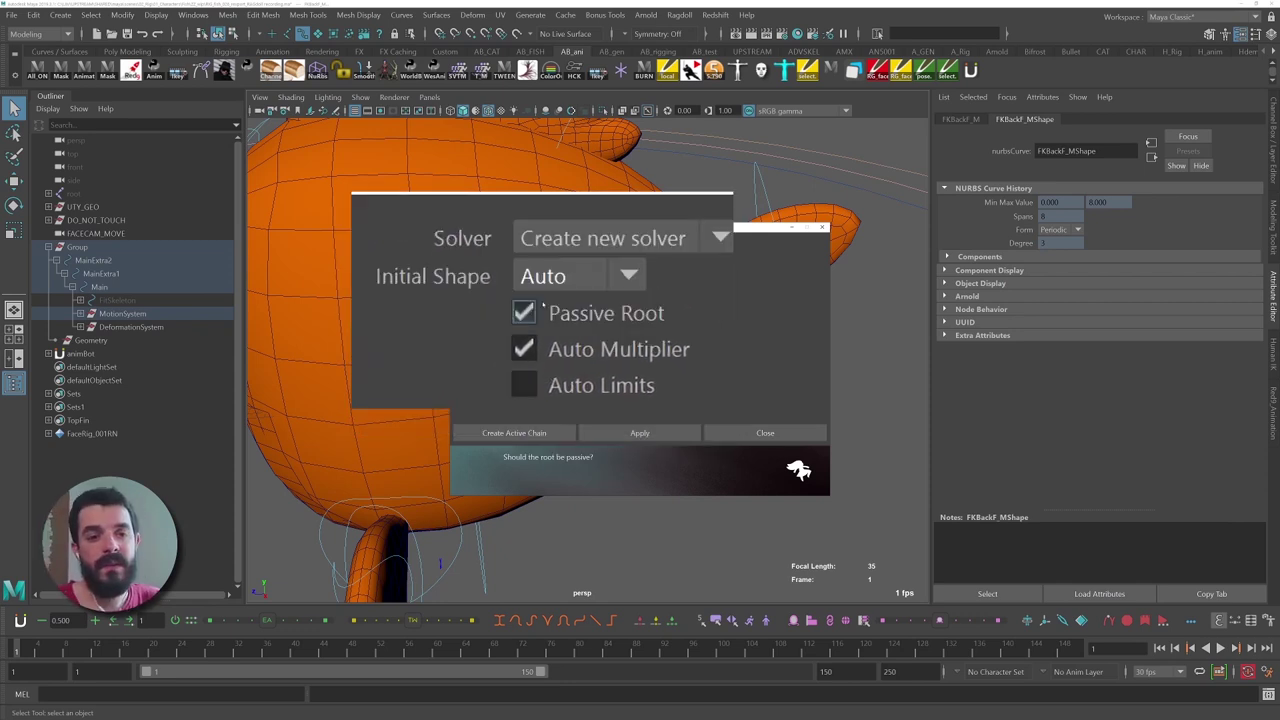
pyautogui.click(550, 434)
# - Display the fish in wireframe with the selected control's channels shown and play back the tail simulation
pyautogui.moveTo(708, 388)
pyautogui.keyDown('alt'); pyautogui.mouseDown()
pyautogui.moveTo(678, 386)
pyautogui.moveTo(690, 385)
pyautogui.mouseUp(); pyautogui.keyUp('alt')
pyautogui.press('4')
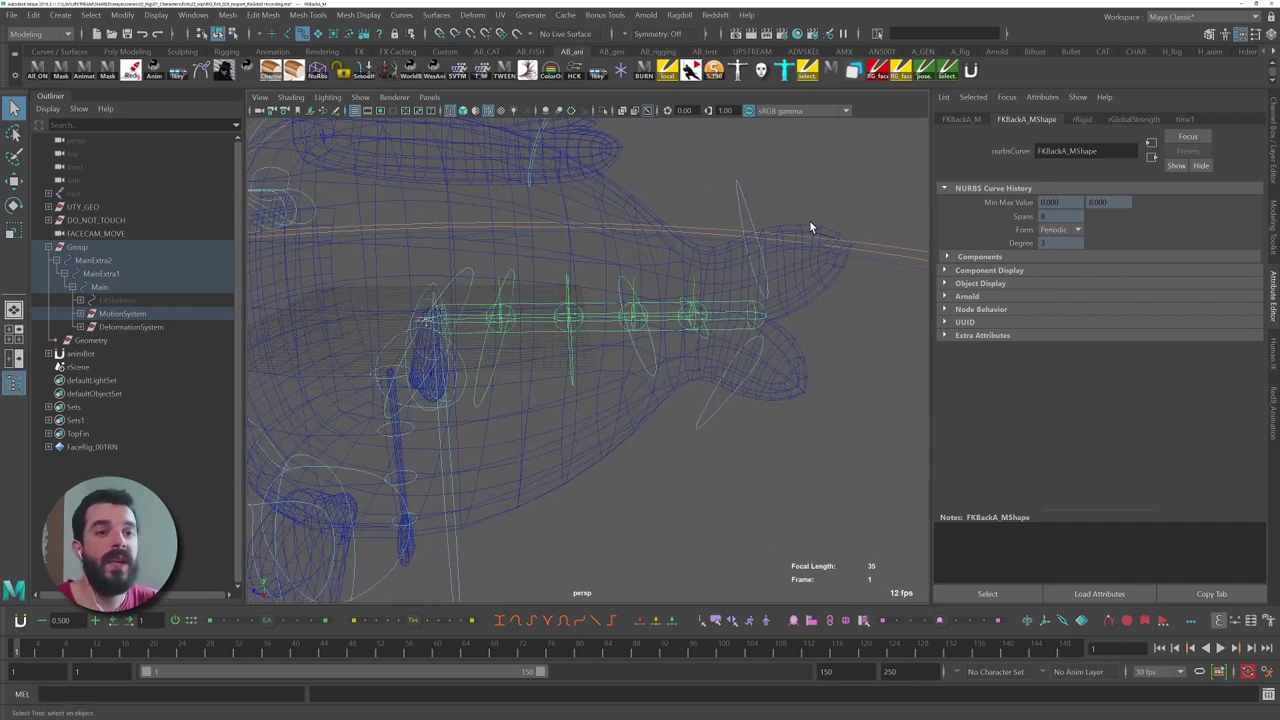
pyautogui.click(1274, 150)
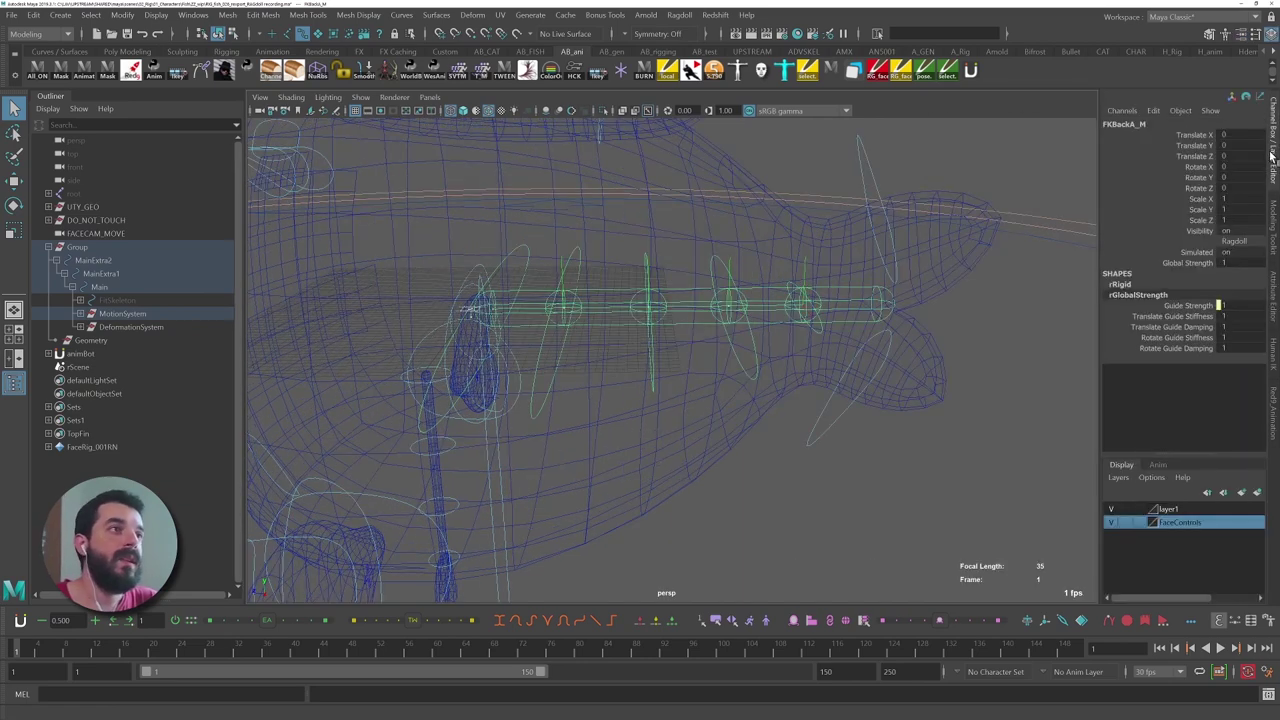
pyautogui.keyDown('alt'); pyautogui.moveTo(829, 307); pyautogui.dragTo(795, 322); pyautogui.keyUp('alt')
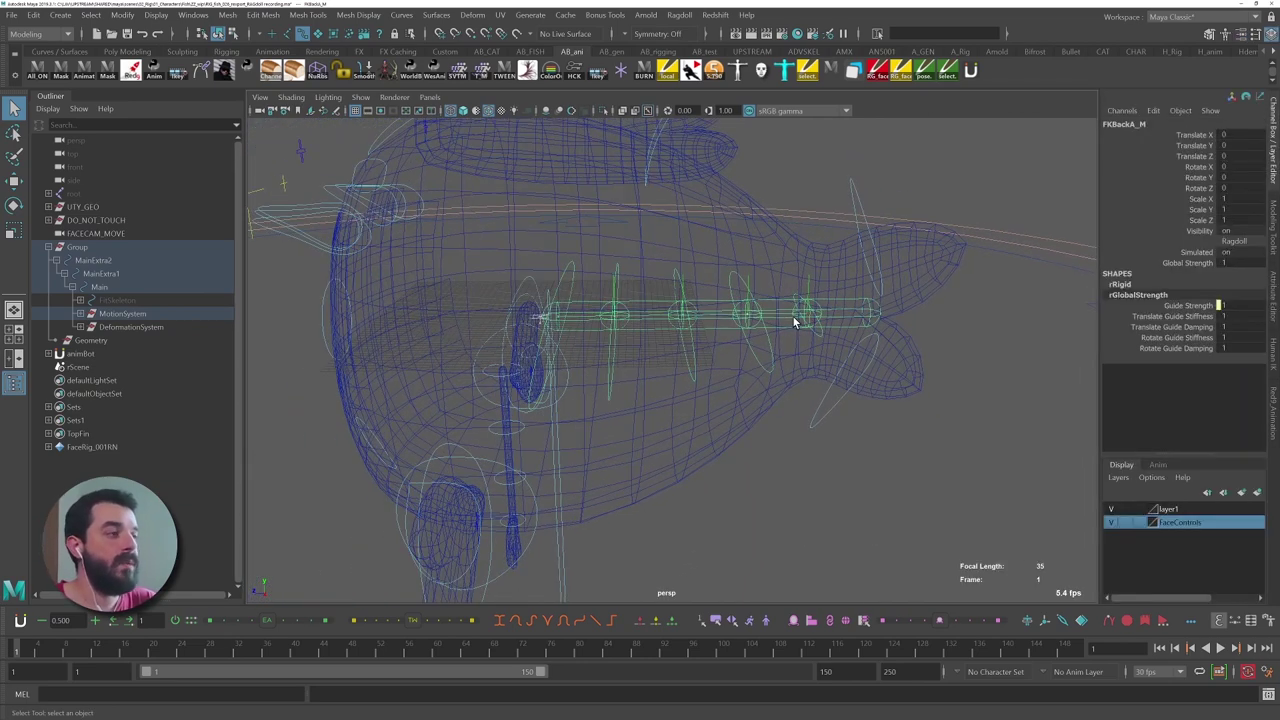
pyautogui.hotkey('alt', 'v')
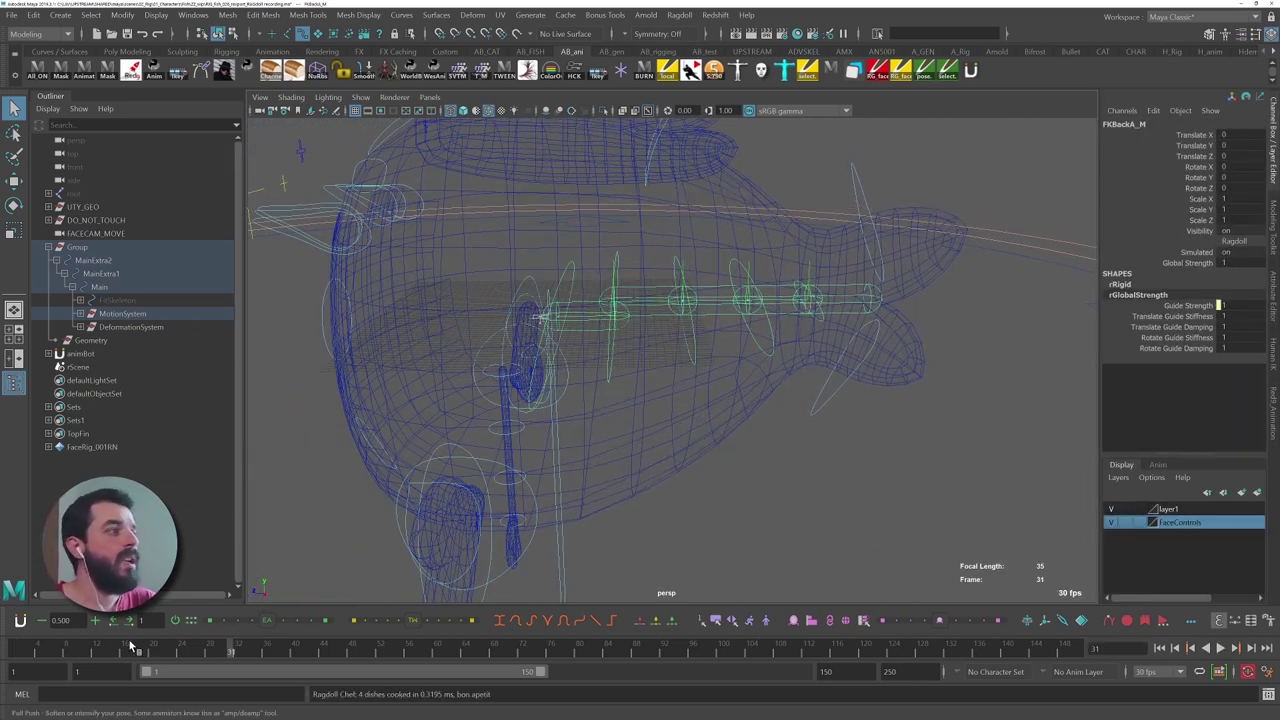
pyautogui.press('Escape')
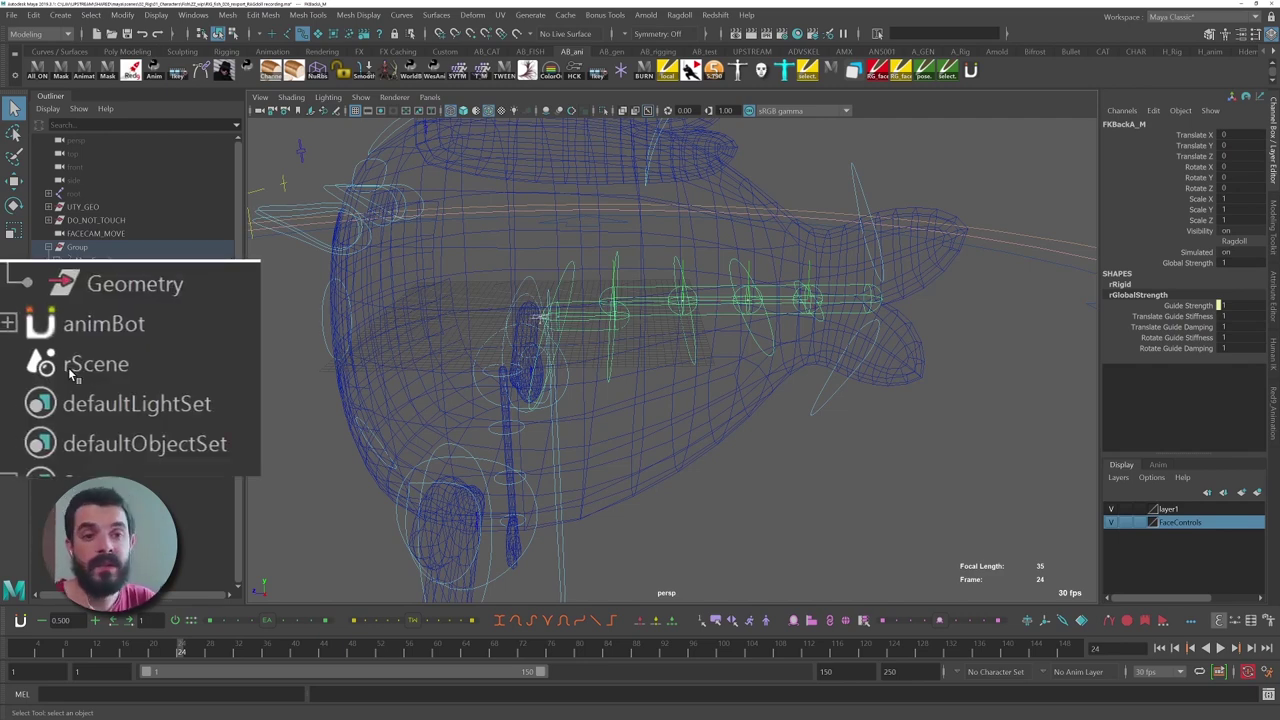
# - Turn off Use Ground on the rScene solver
pyautogui.click(70, 369)
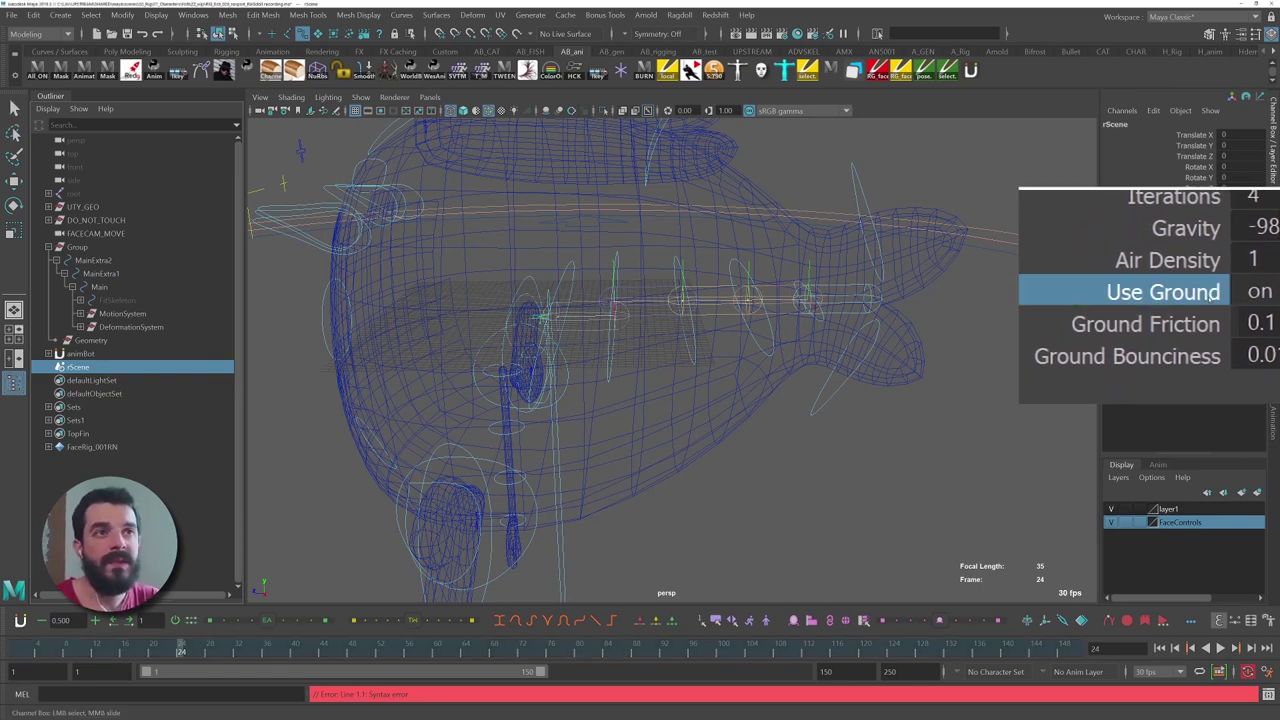
pyautogui.moveTo(1037, 300); pyautogui.dragTo(583, 320, button='middle')
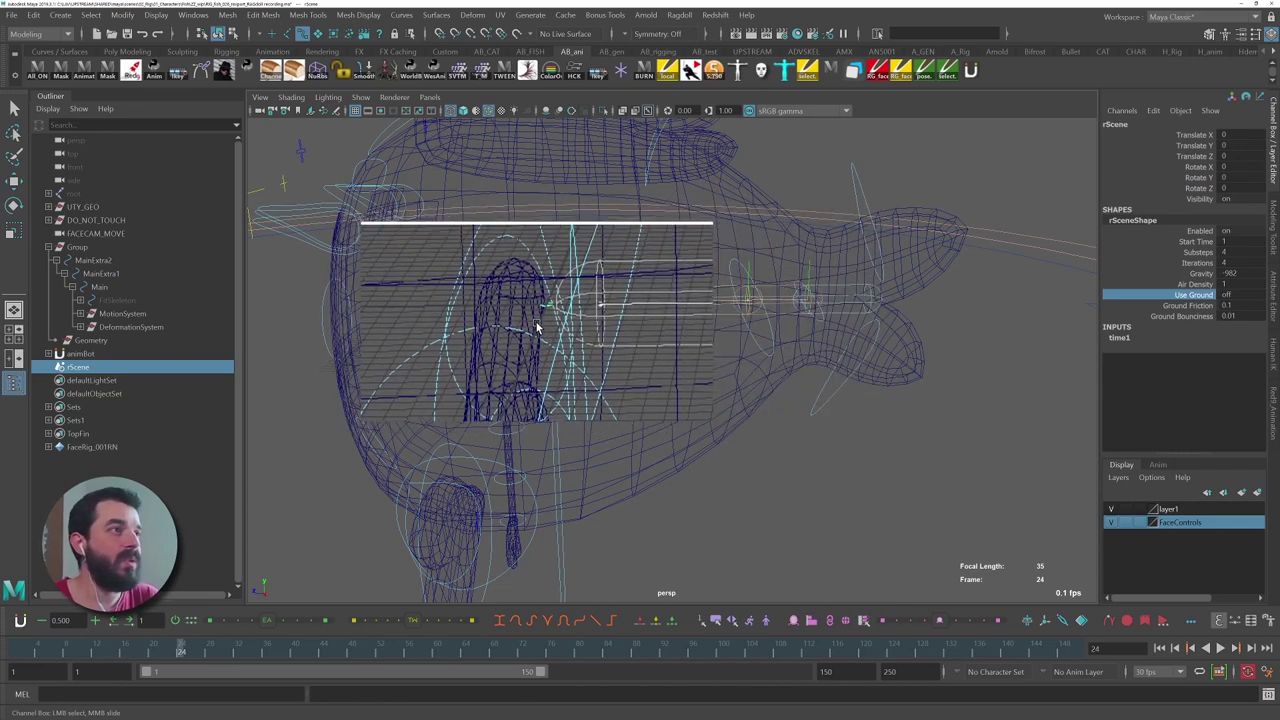
# - Inspect the chain root in wireframe and play the tail simulation from frame 1
pyautogui.keyDown('alt'); pyautogui.moveTo(480, 314); pyautogui.dragTo(891, 392, button='right'); pyautogui.keyUp('alt')
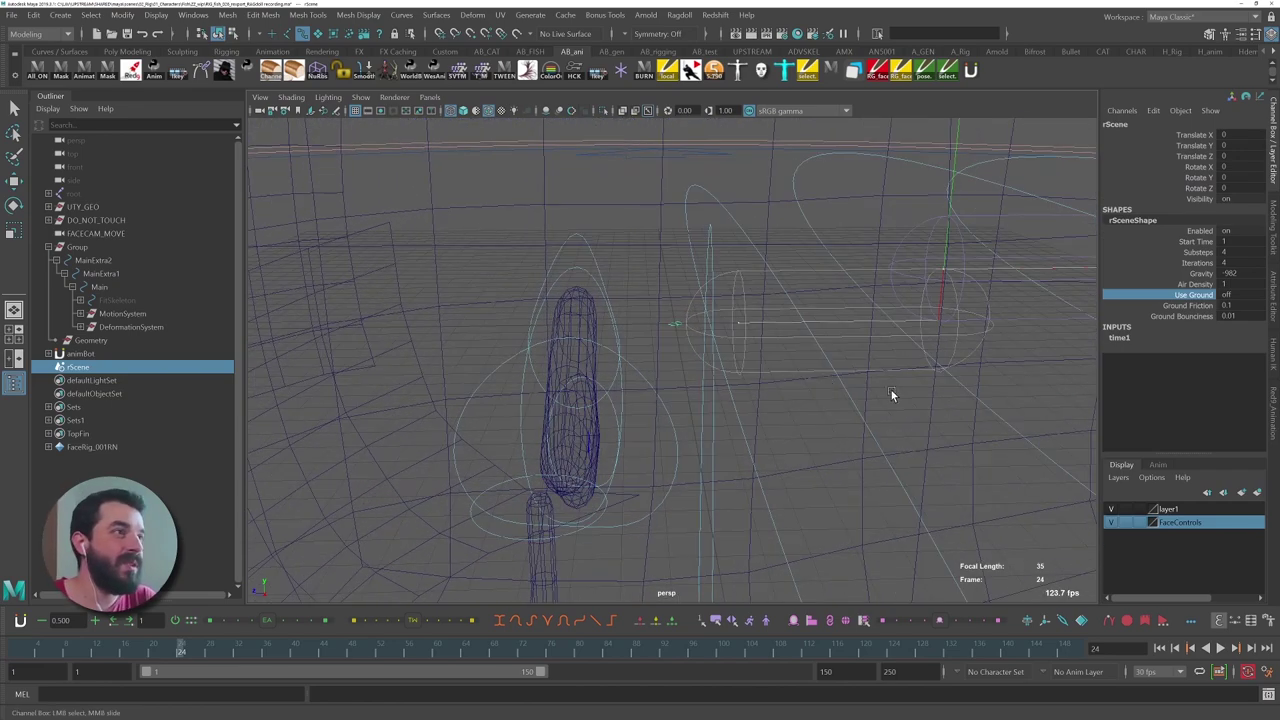
pyautogui.keyDown('alt'); pyautogui.moveTo(891, 392); pyautogui.dragTo(734, 413); pyautogui.keyUp('alt')
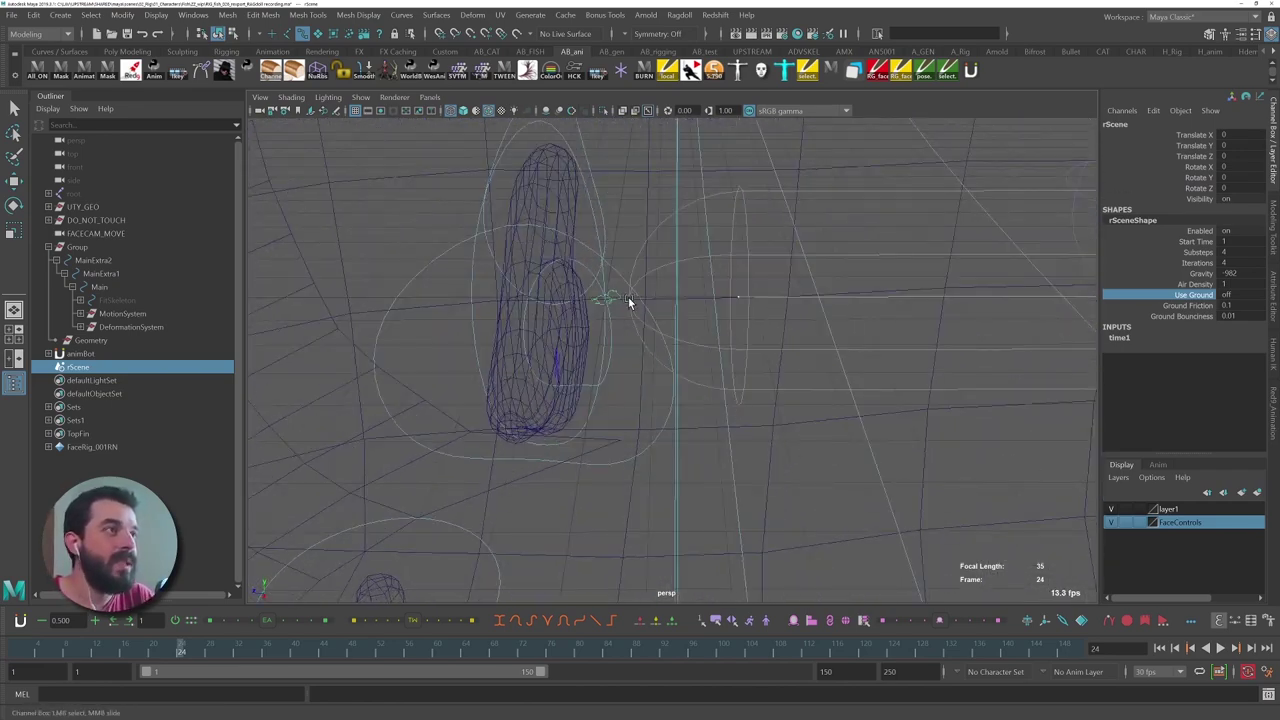
pyautogui.keyDown('alt'); pyautogui.moveTo(731, 330); pyautogui.dragTo(446, 286, button='right'); pyautogui.keyUp('alt')
pyautogui.keyDown('alt'); pyautogui.moveTo(800, 394); pyautogui.dragTo(740, 348); pyautogui.keyUp('alt')
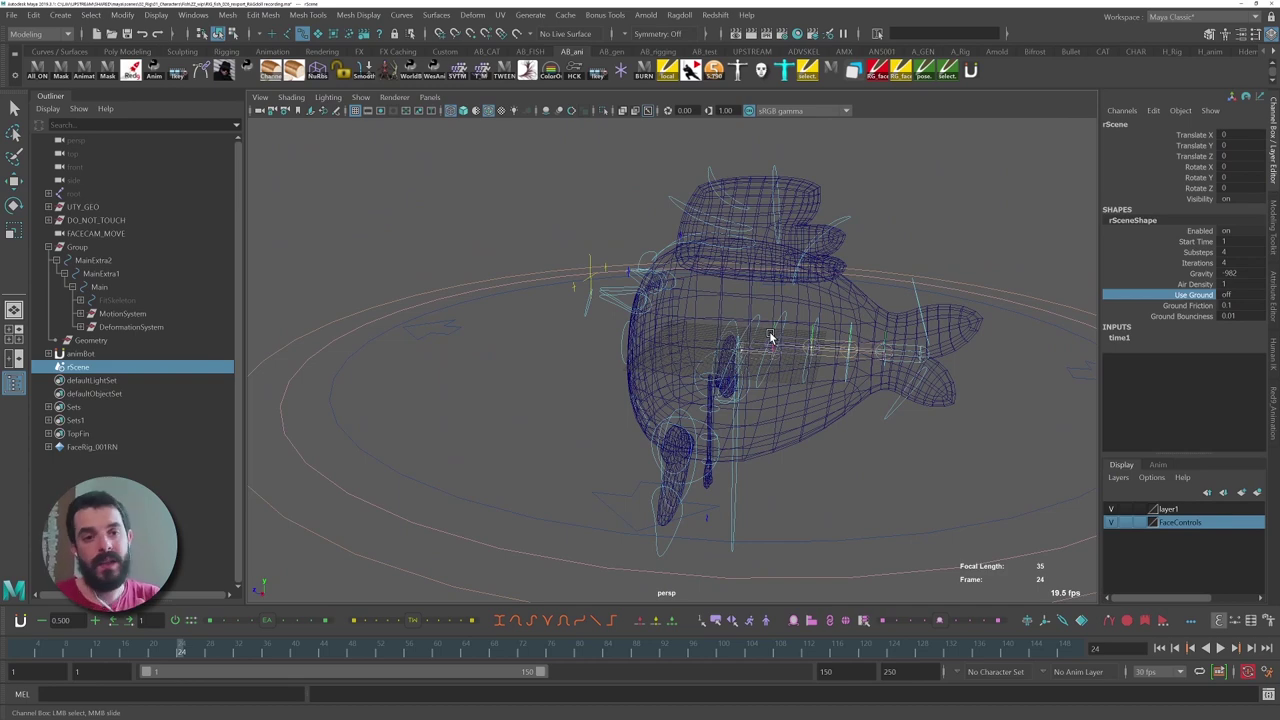
pyautogui.keyDown('alt'); pyautogui.moveTo(771, 329); pyautogui.dragTo(712, 270); pyautogui.keyUp('alt')
pyautogui.click(6, 649)
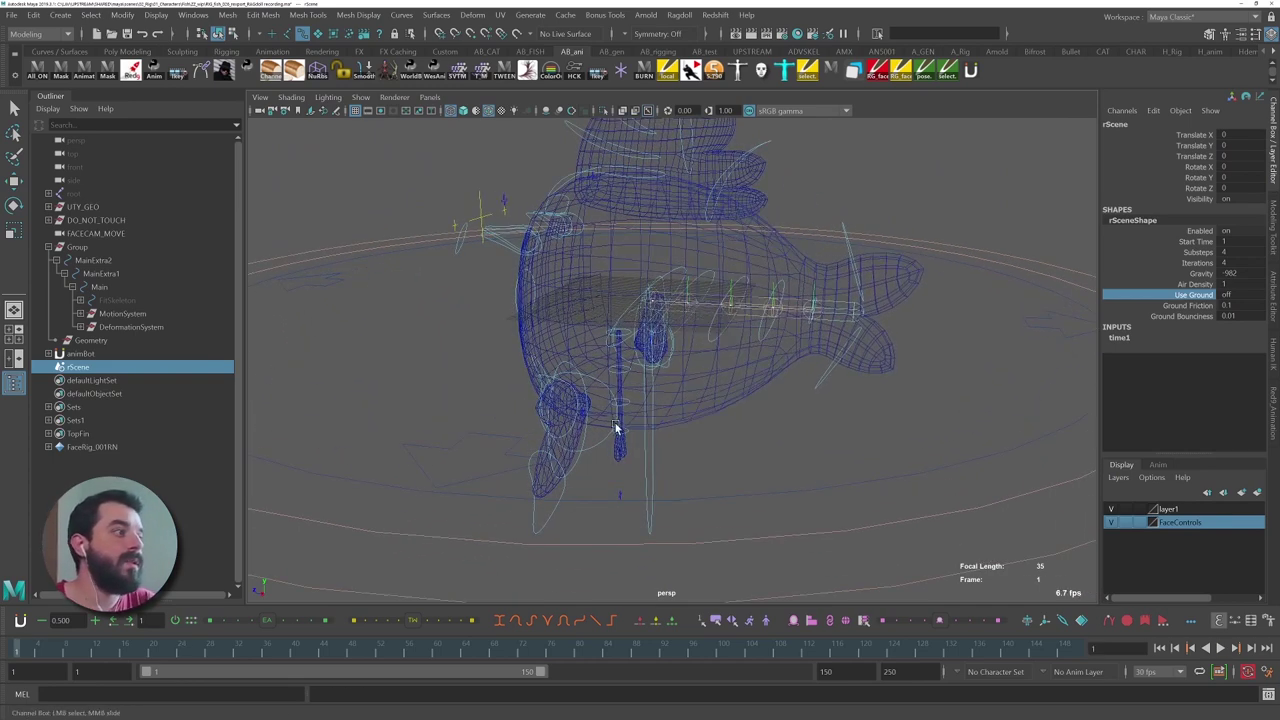
pyautogui.hotkey('alt', 'v')
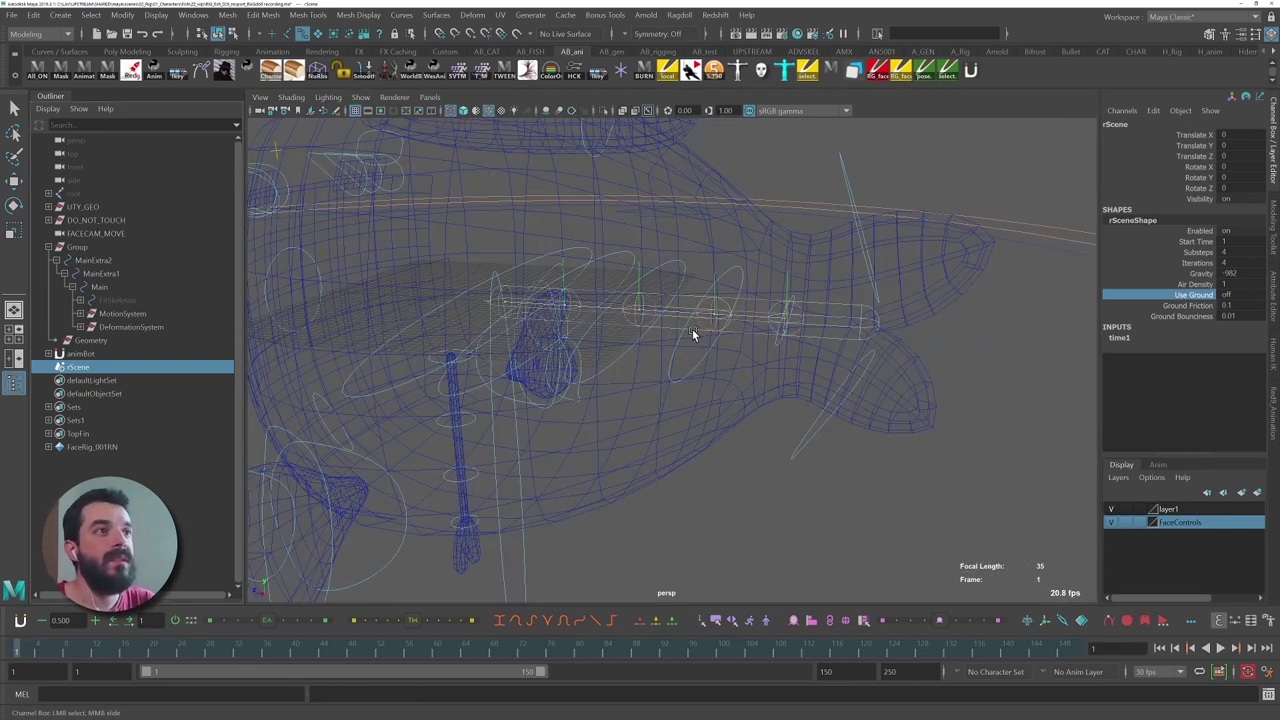
pyautogui.hotkey('alt', 'v')
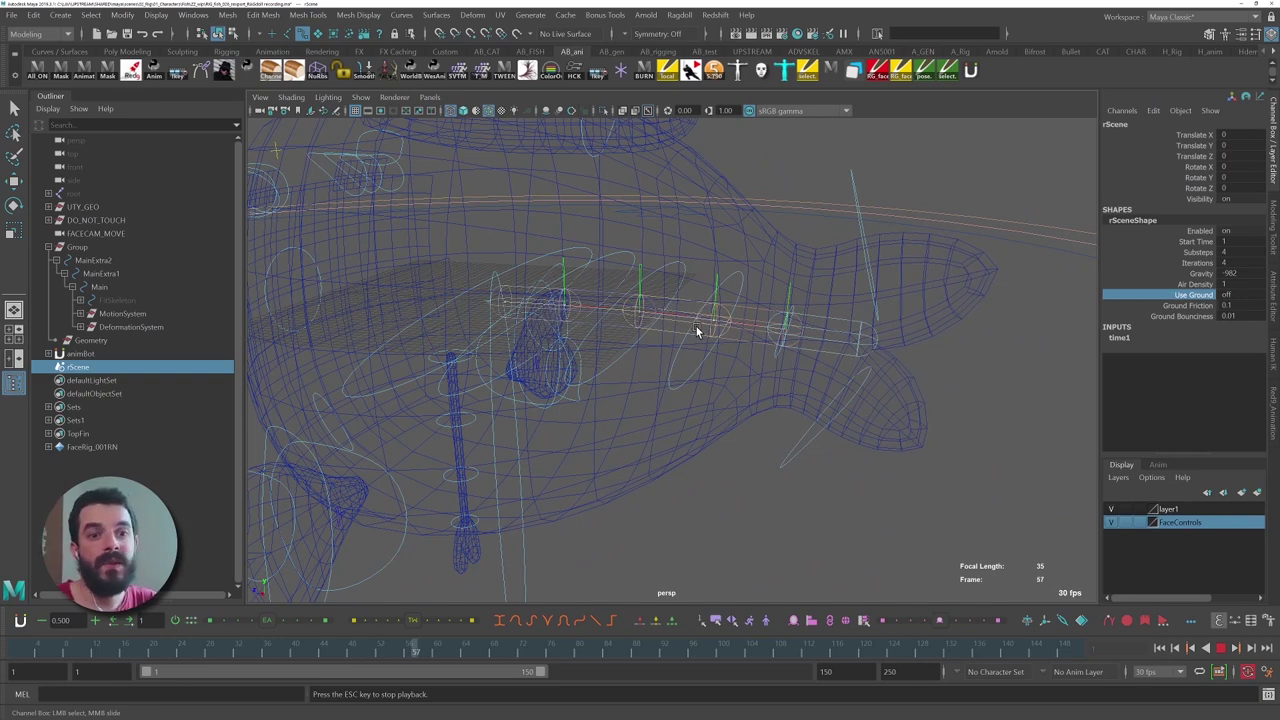
pyautogui.press('Escape')
# - Show the fish in shaded display and replay the simulation from frame 1
pyautogui.press('5')
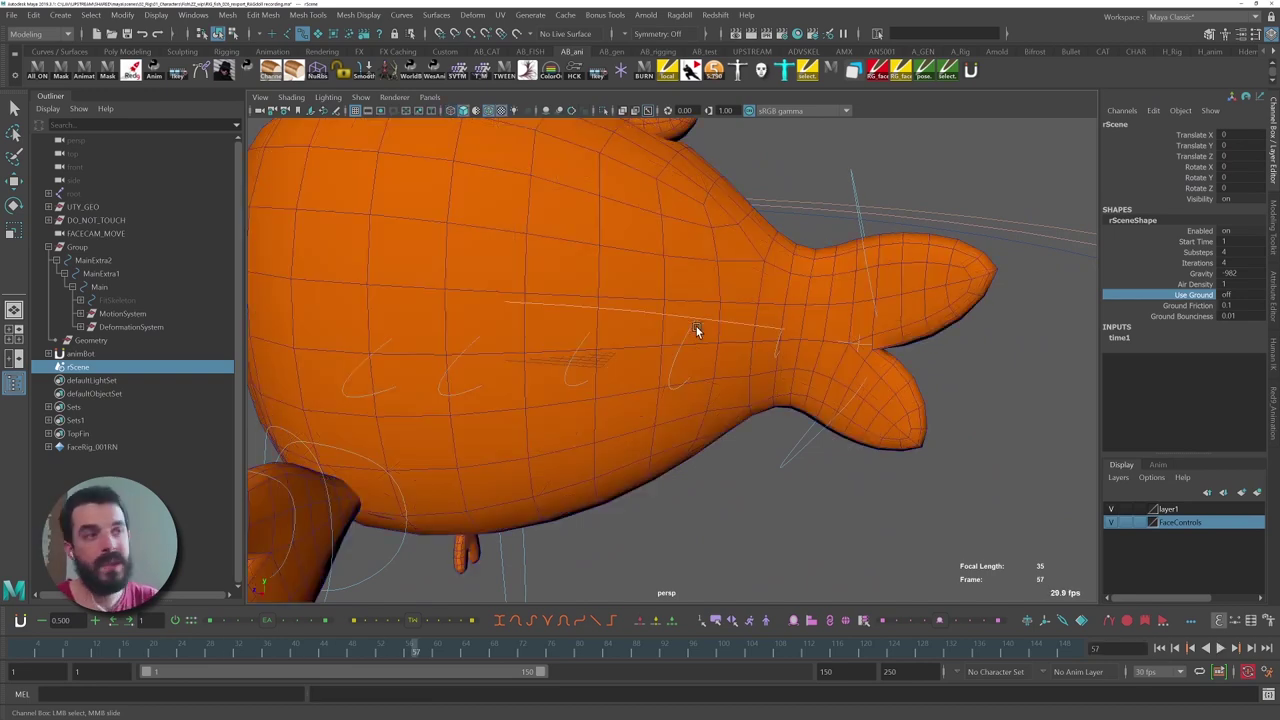
pyautogui.keyDown('alt'); pyautogui.moveTo(828, 376); pyautogui.dragTo(657, 332, button='right'); pyautogui.keyUp('alt')
pyautogui.click(2, 649)
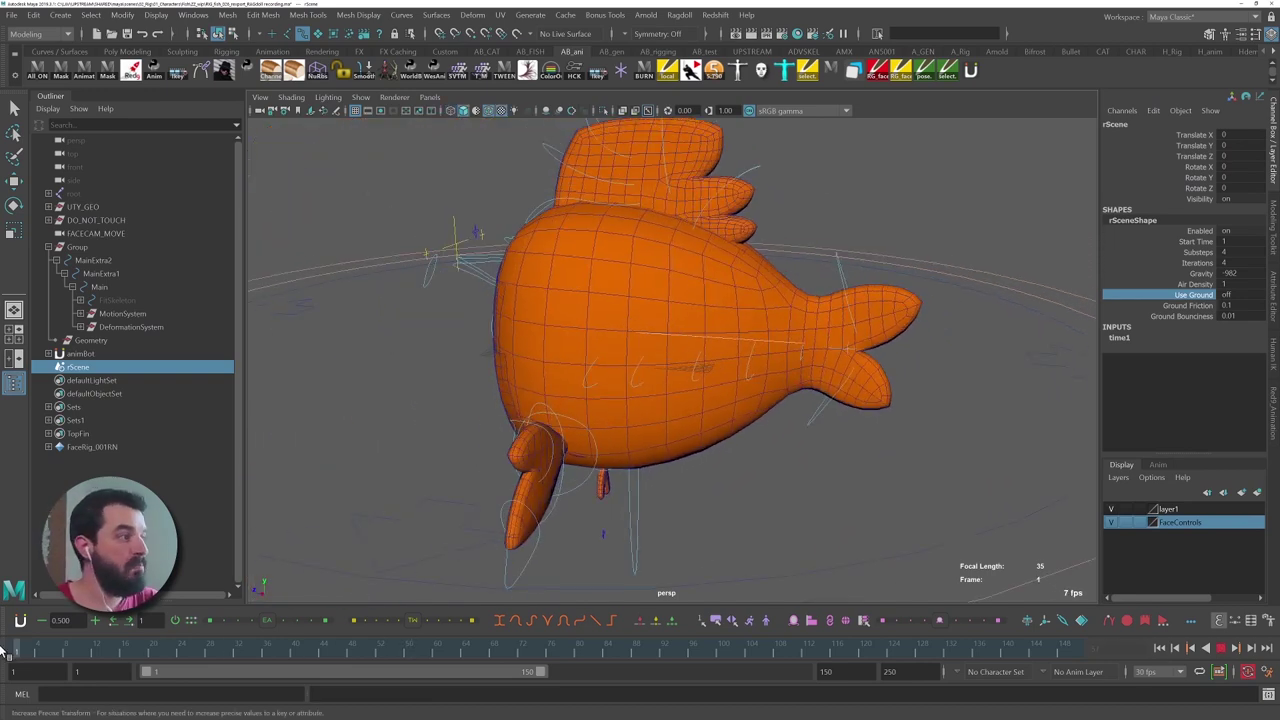
pyautogui.press('Escape')
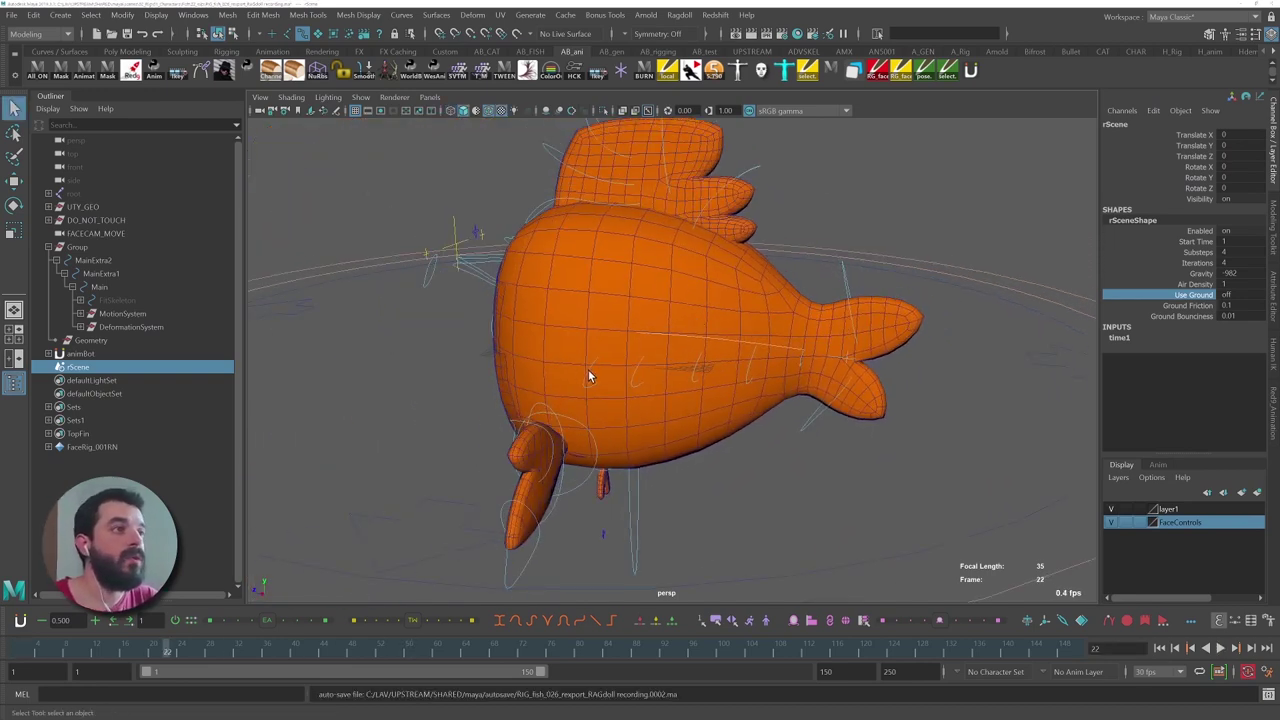
# - Set the Global Strength of the root control FKBackA_M to 0.2
pyautogui.click(583, 398)
pyautogui.keyDown('alt'); pyautogui.moveTo(583, 400); pyautogui.dragTo(654, 375); pyautogui.keyUp('alt')
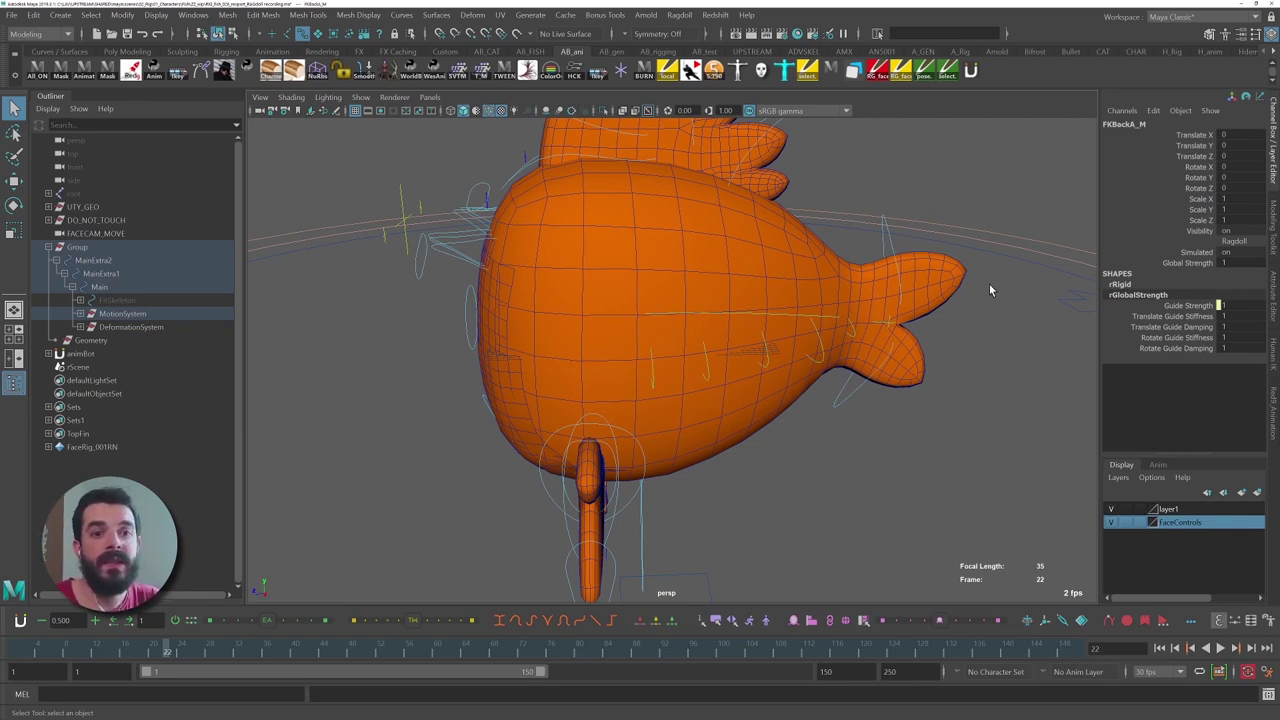
pyautogui.click(1183, 263)
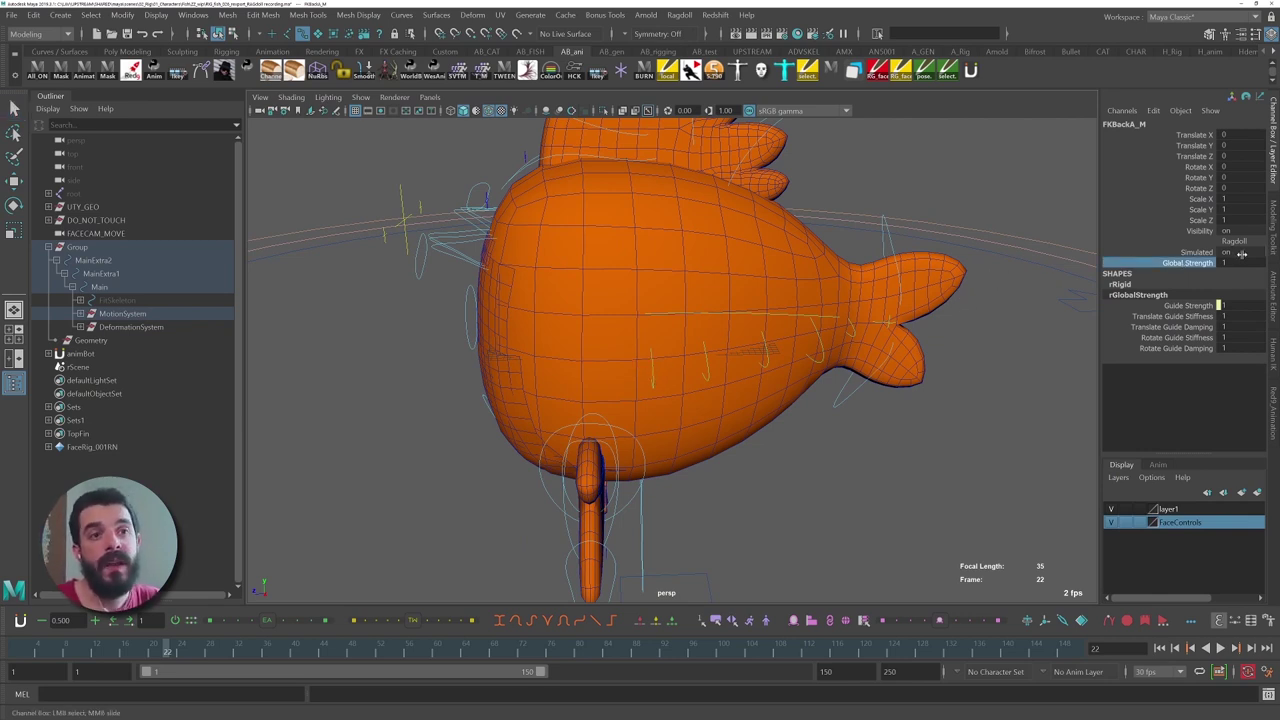
pyautogui.click(1236, 262)
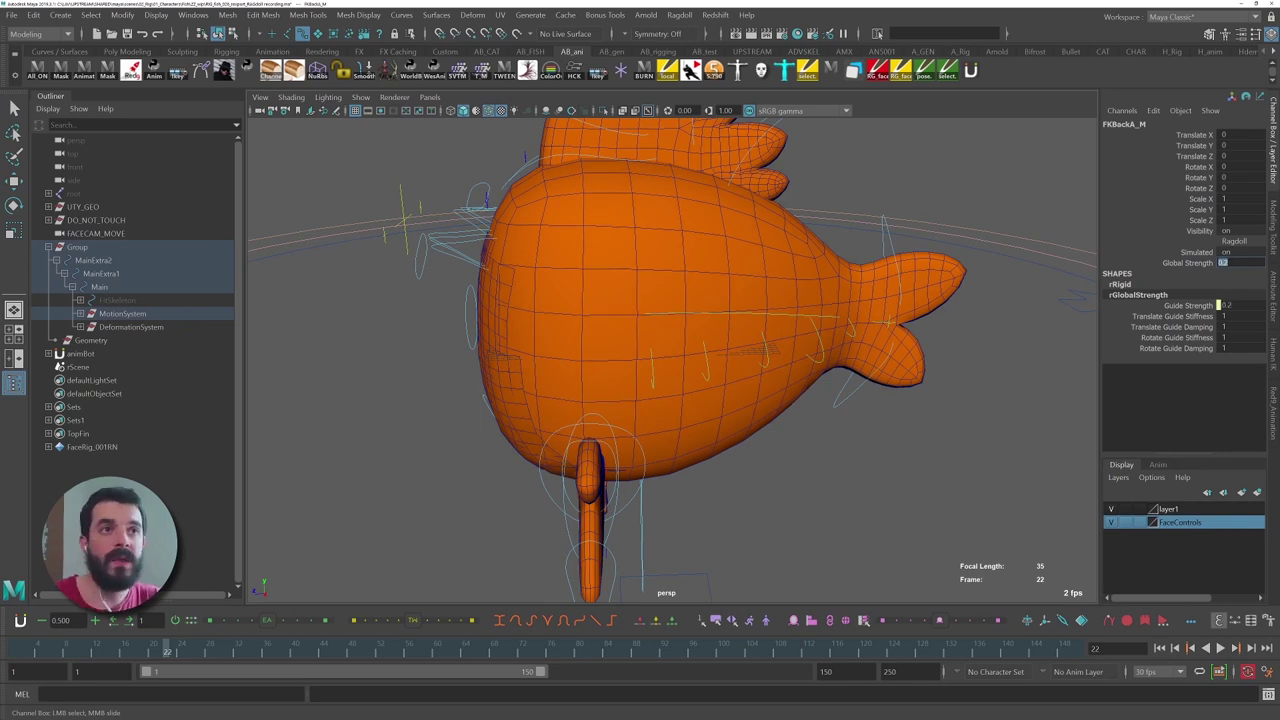
# - Move back to the early frames and play the simulation to check the tail's looser motion
pyautogui.moveTo(80, 649); pyautogui.dragTo(58, 651)
pyautogui.hotkey('alt', 'v')
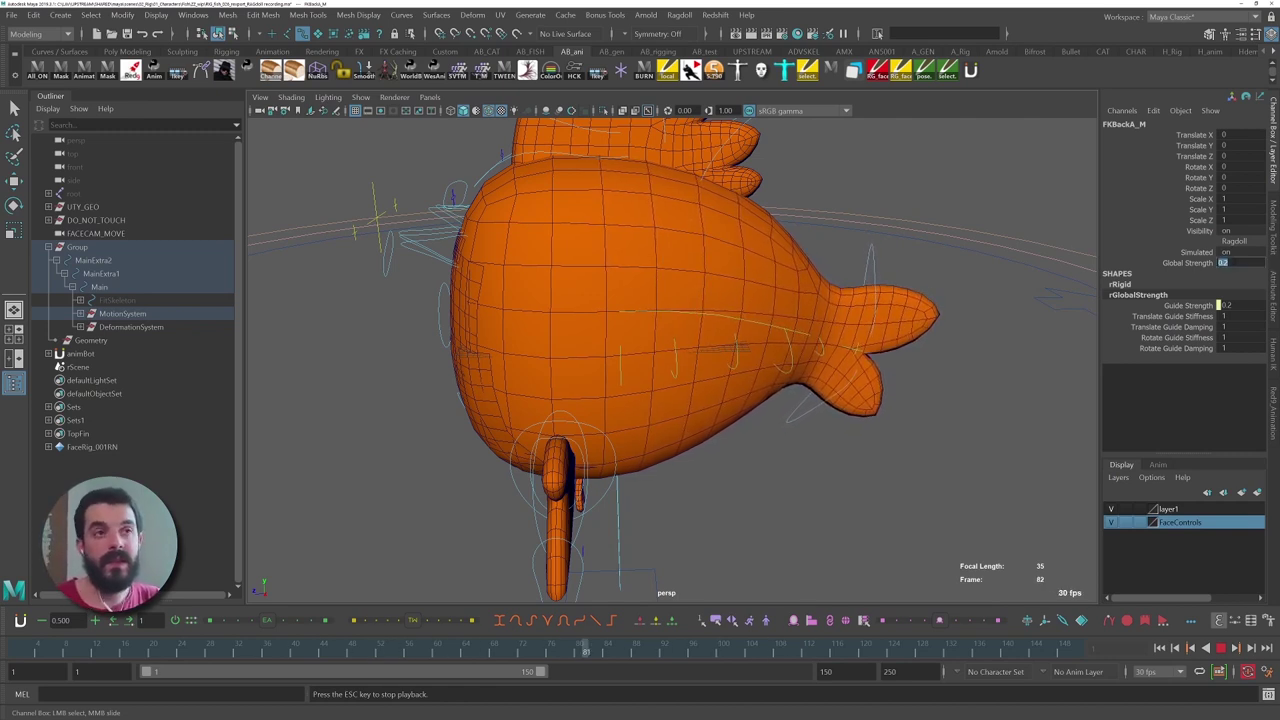
pyautogui.press('super+plus')
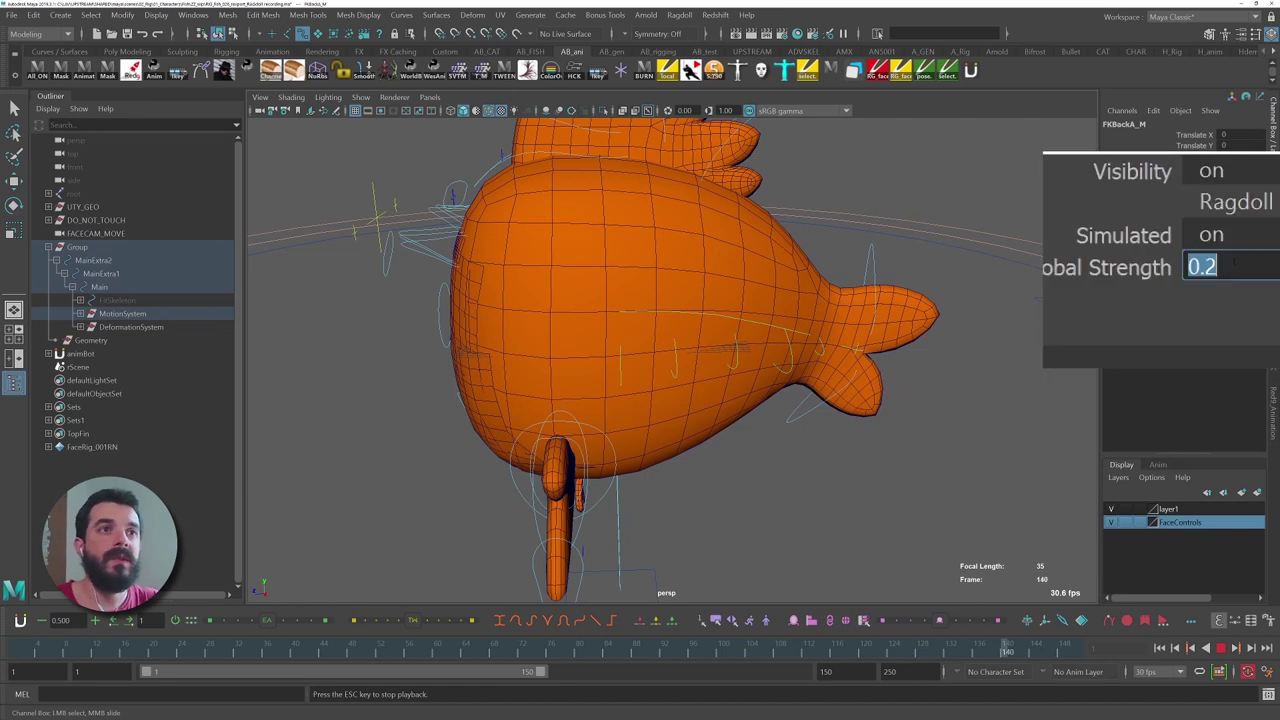
# - Set the Global Strength of FKBackA_M to 0.7, watch the tail simulation and stop playback
pyautogui.write('.7')
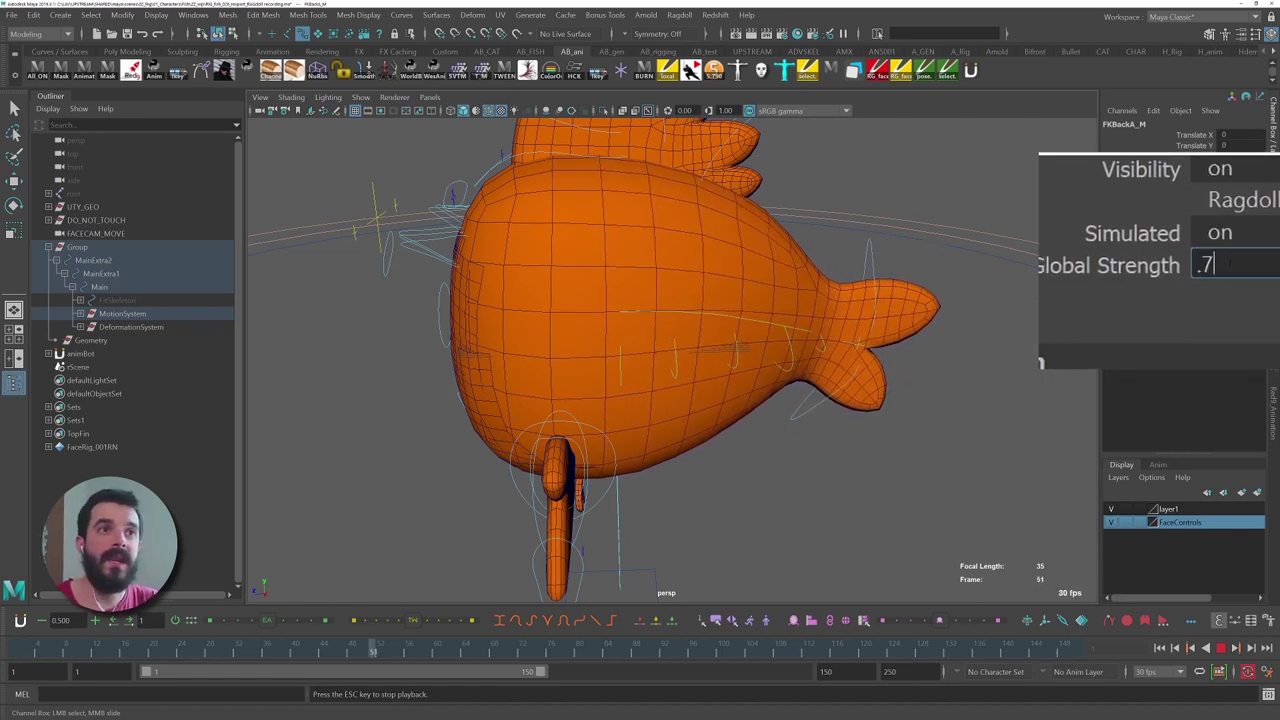
pyautogui.press('Return')
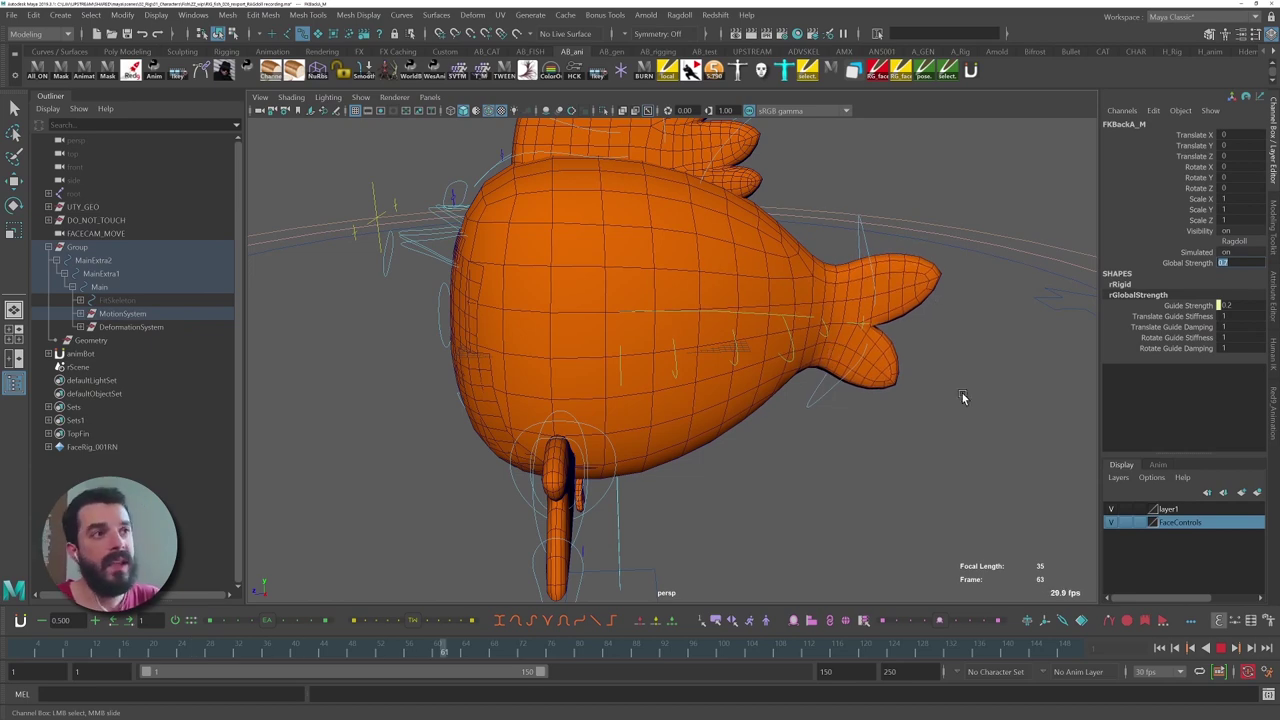
pyautogui.keyDown('alt'); pyautogui.moveTo(962, 393); pyautogui.dragTo(769, 349, button='right'); pyautogui.keyUp('alt')
pyautogui.keyDown('alt'); pyautogui.moveTo(816, 382); pyautogui.dragTo(726, 380, button='middle'); pyautogui.keyUp('alt')
pyautogui.press('Escape')
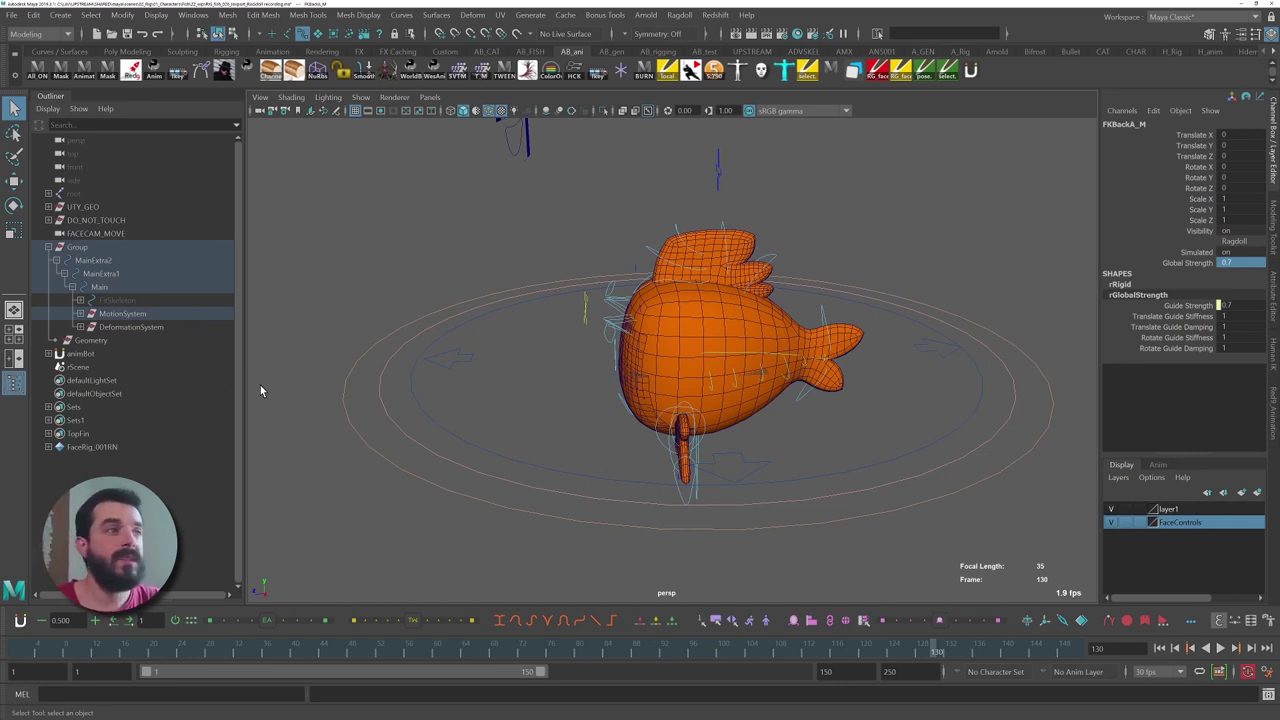
# - Select rScene, save the time slider preferences with Play every frame and 30 fps x 1, and play the simulation briefly
pyautogui.click(84, 367)
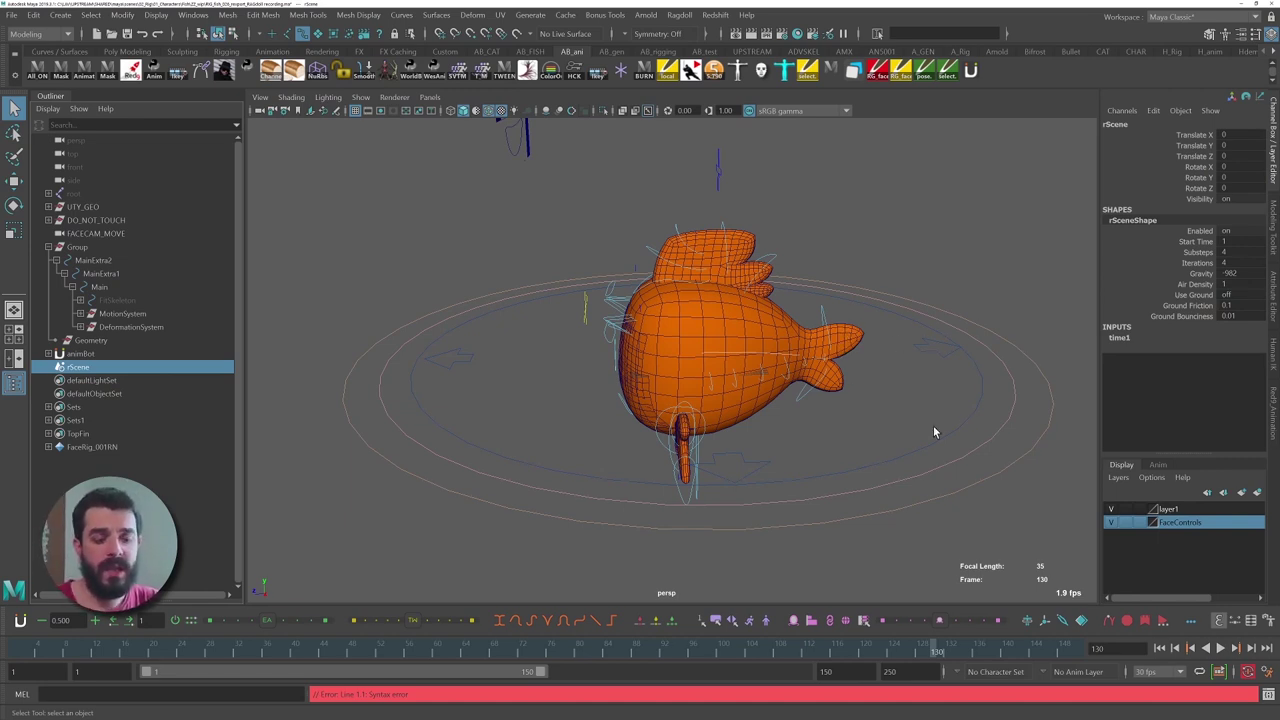
pyautogui.click(1271, 680)
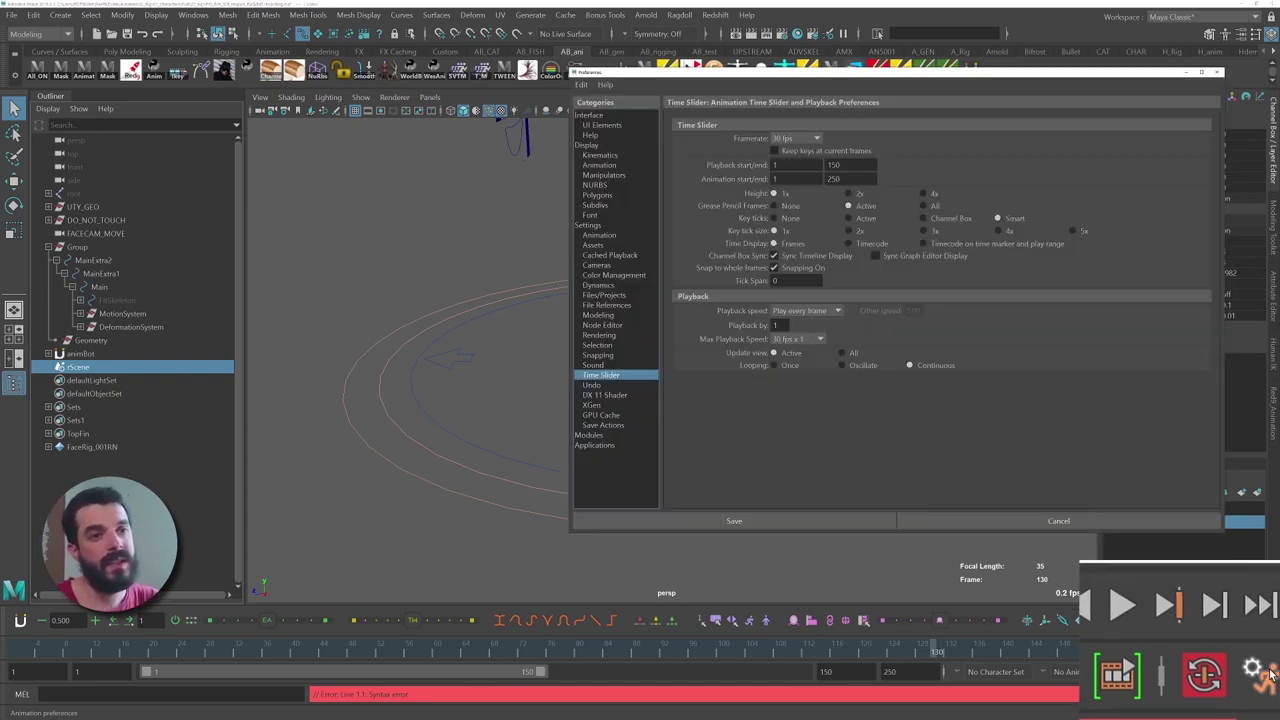
pyautogui.click(789, 342)
pyautogui.click(790, 342)
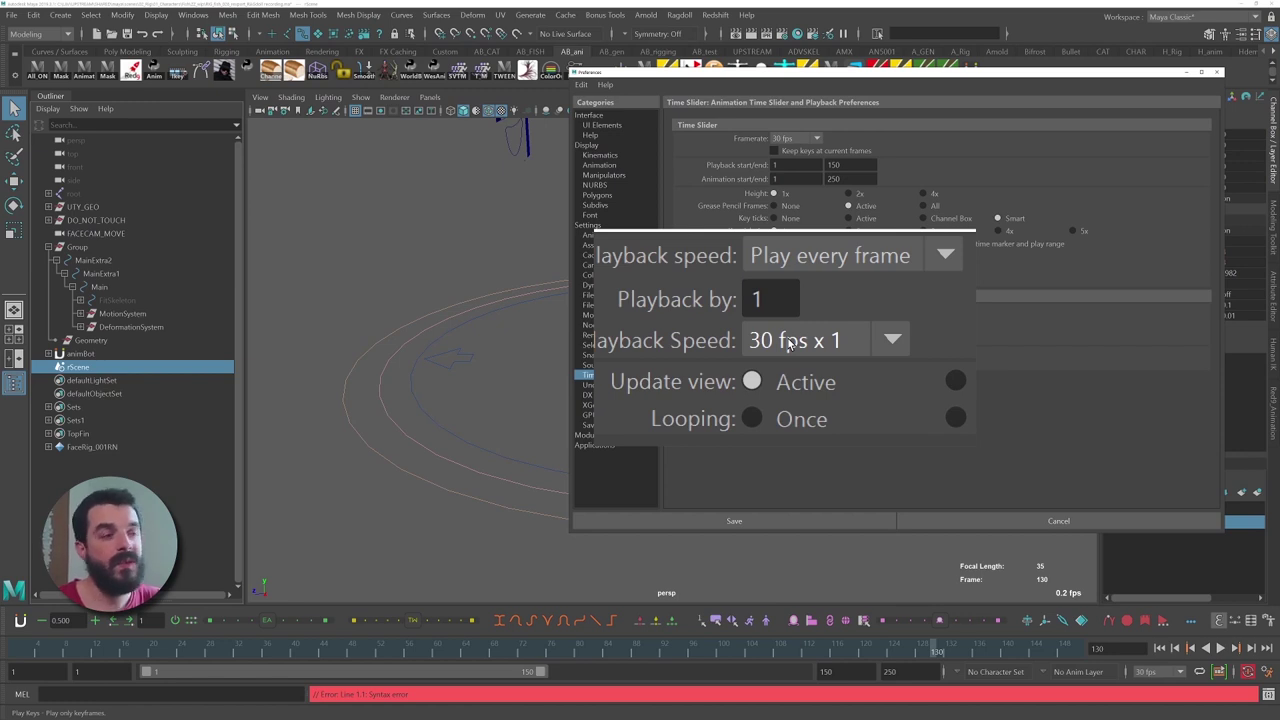
pyautogui.click(734, 521)
pyautogui.hotkey('alt', 'v')
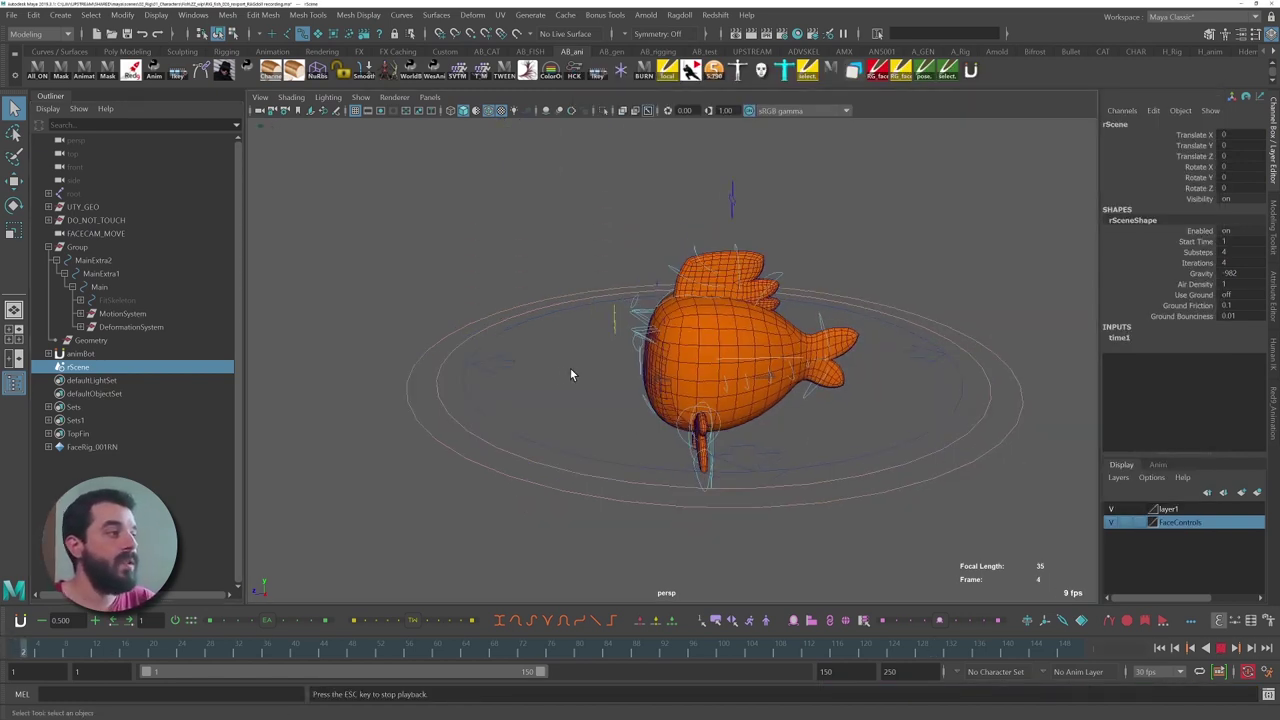
pyautogui.hotkey('alt', 'v')
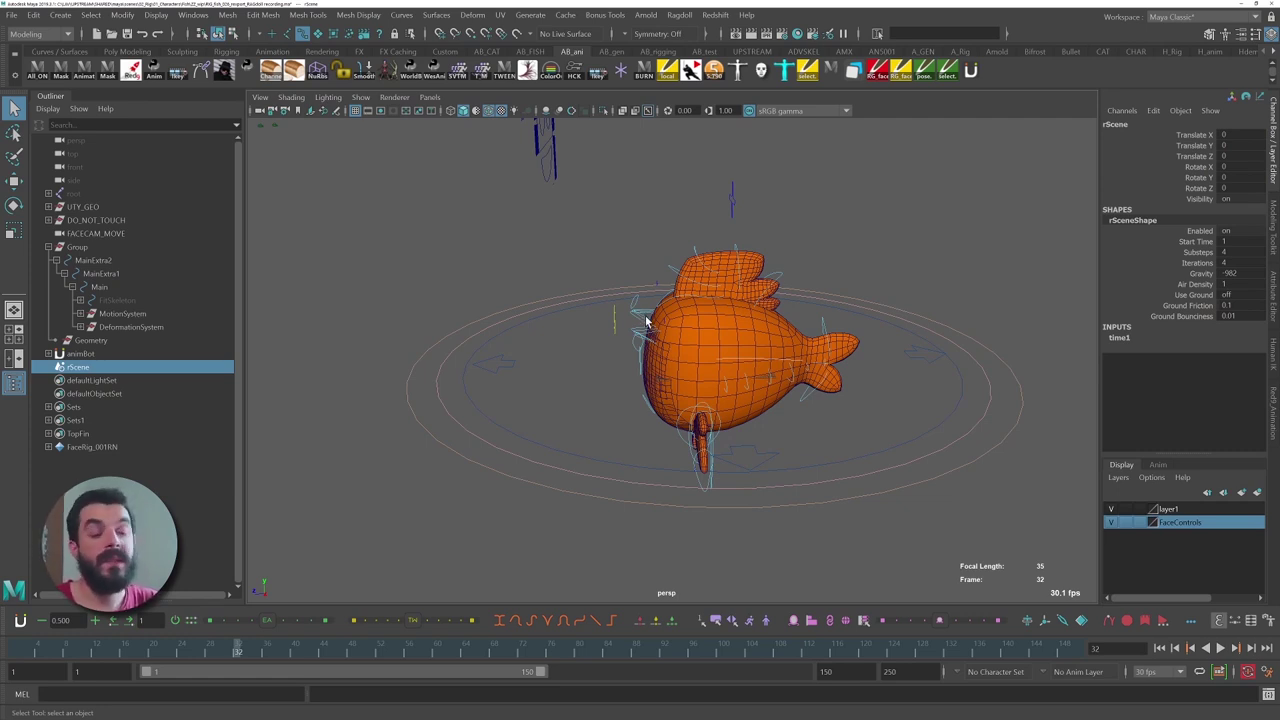
pyautogui.click(953, 418)
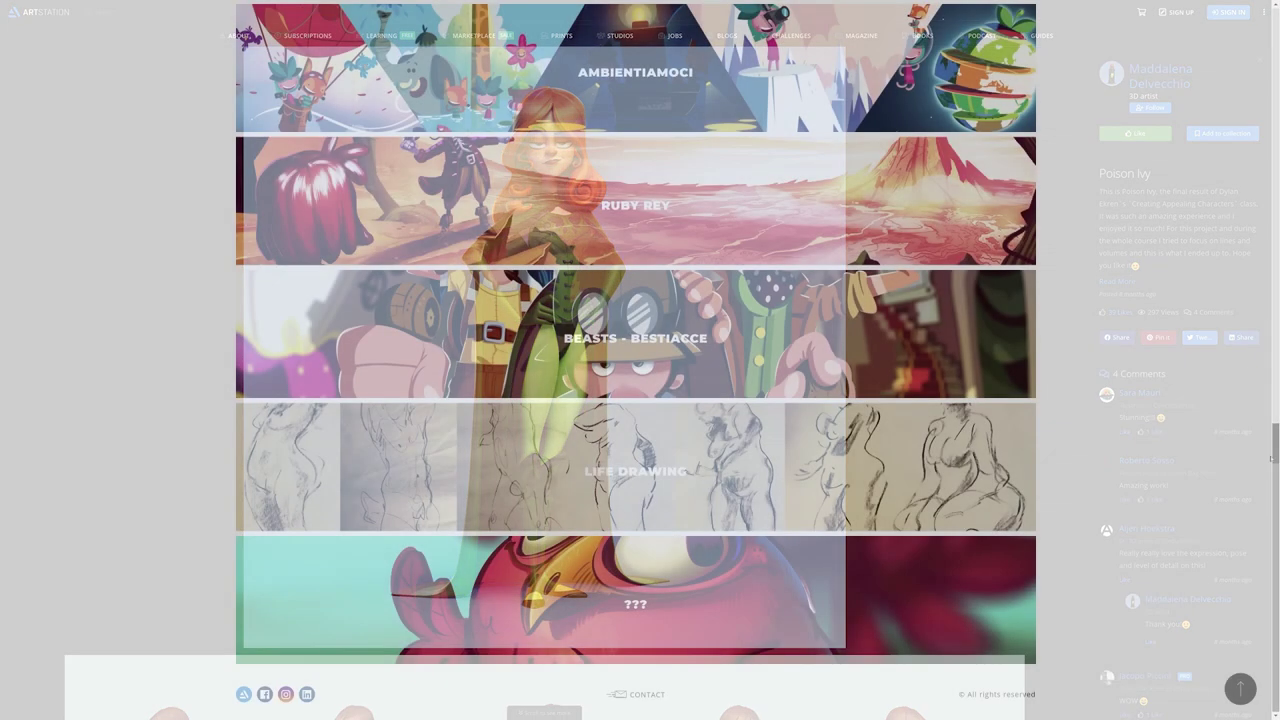
pyautogui.scroll(5, 636, 360)
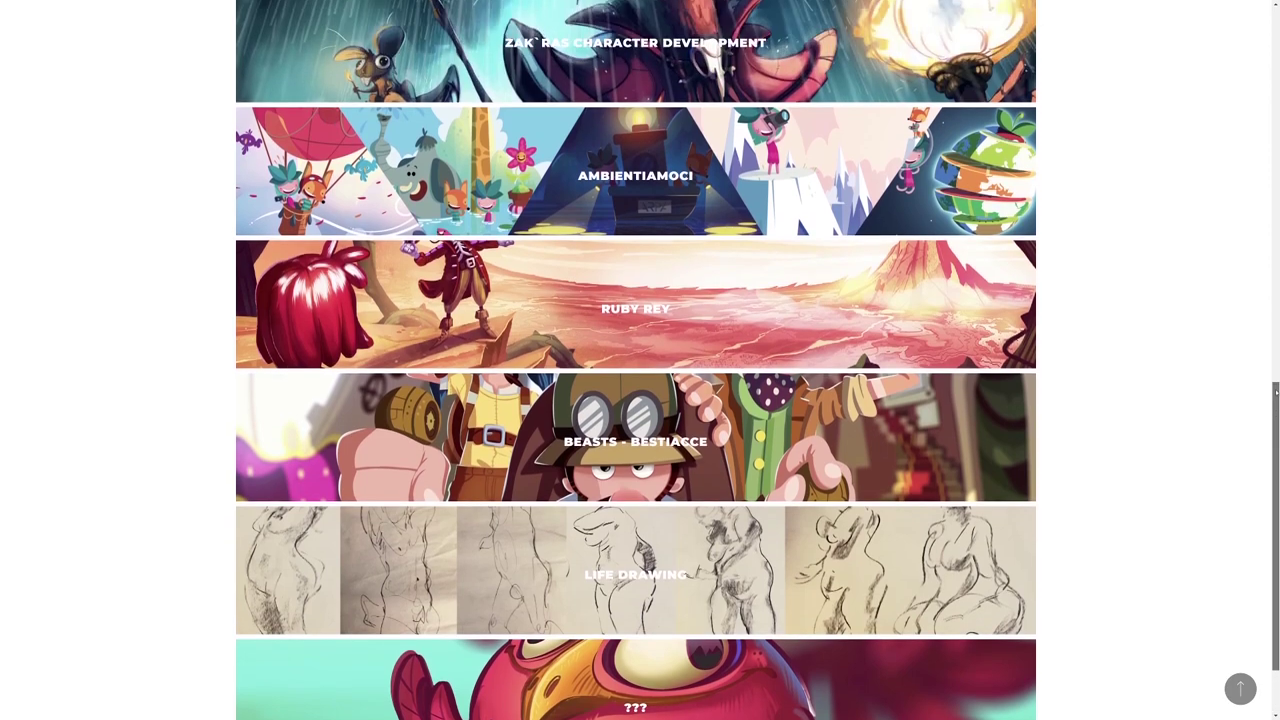
pyautogui.scroll(6, 636, 360)
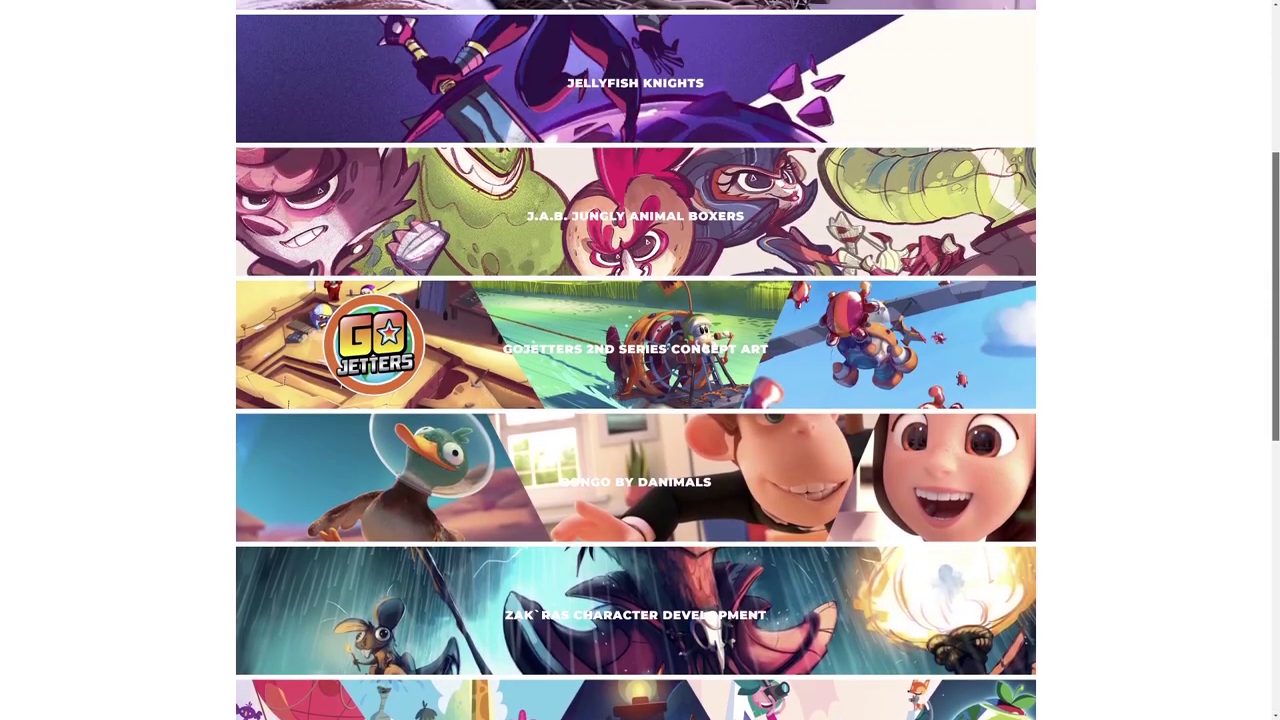
pyautogui.scroll(3, 636, 360)
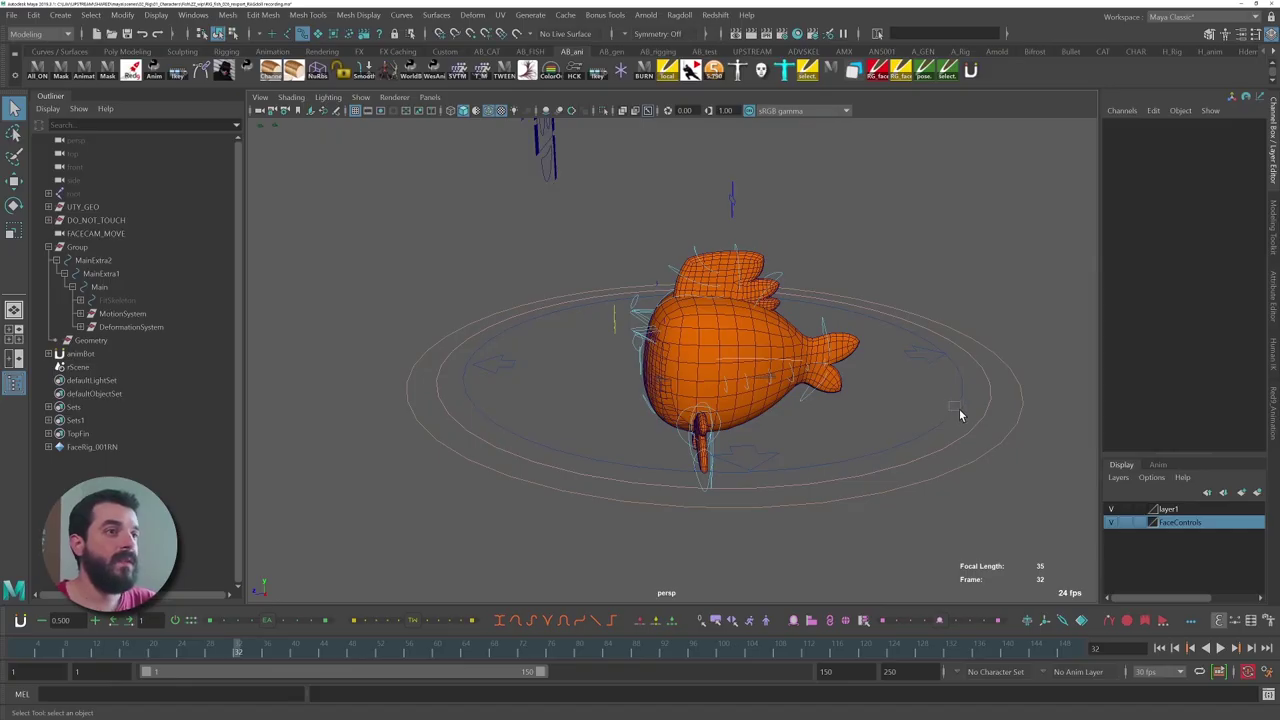
# - Key the Main control at about frame 44 and move it to about 82 in Y and -28 in Z at frame 85
pyautogui.click(958, 404)
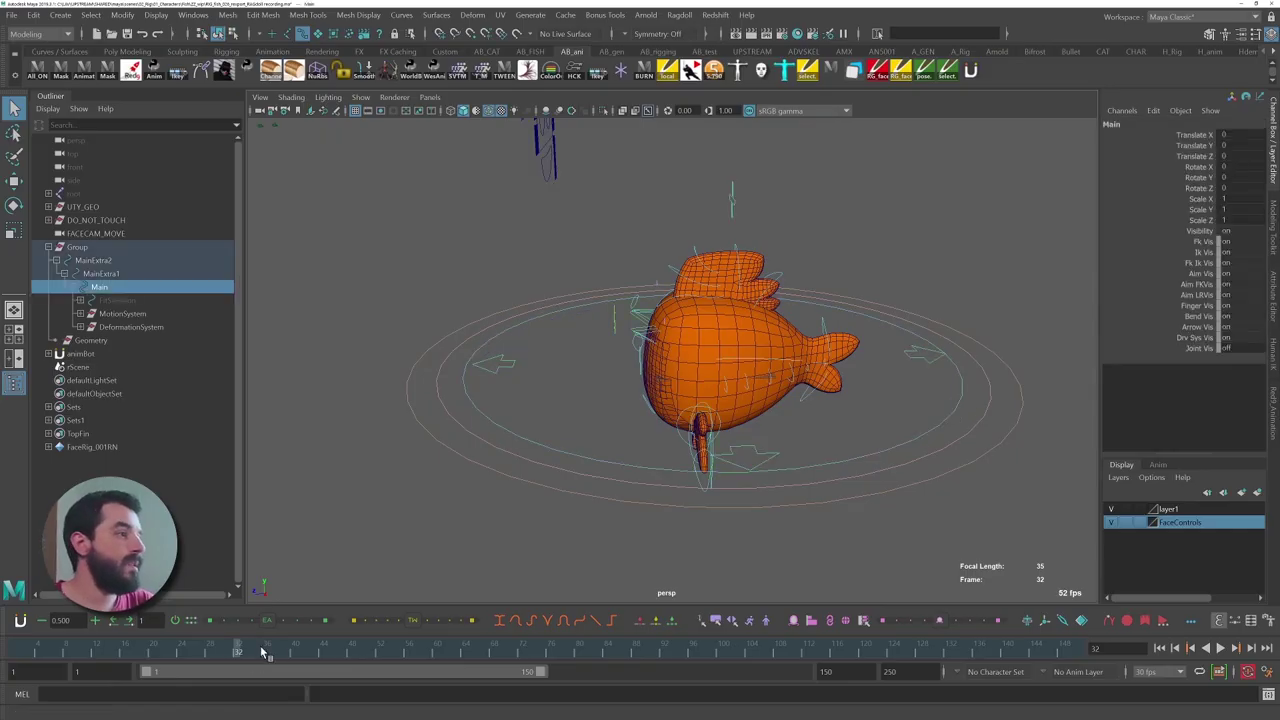
pyautogui.click(325, 651)
pyautogui.press('s')
pyautogui.click(611, 650)
pyautogui.press('w')
pyautogui.moveTo(666, 322); pyautogui.dragTo(740, 128)
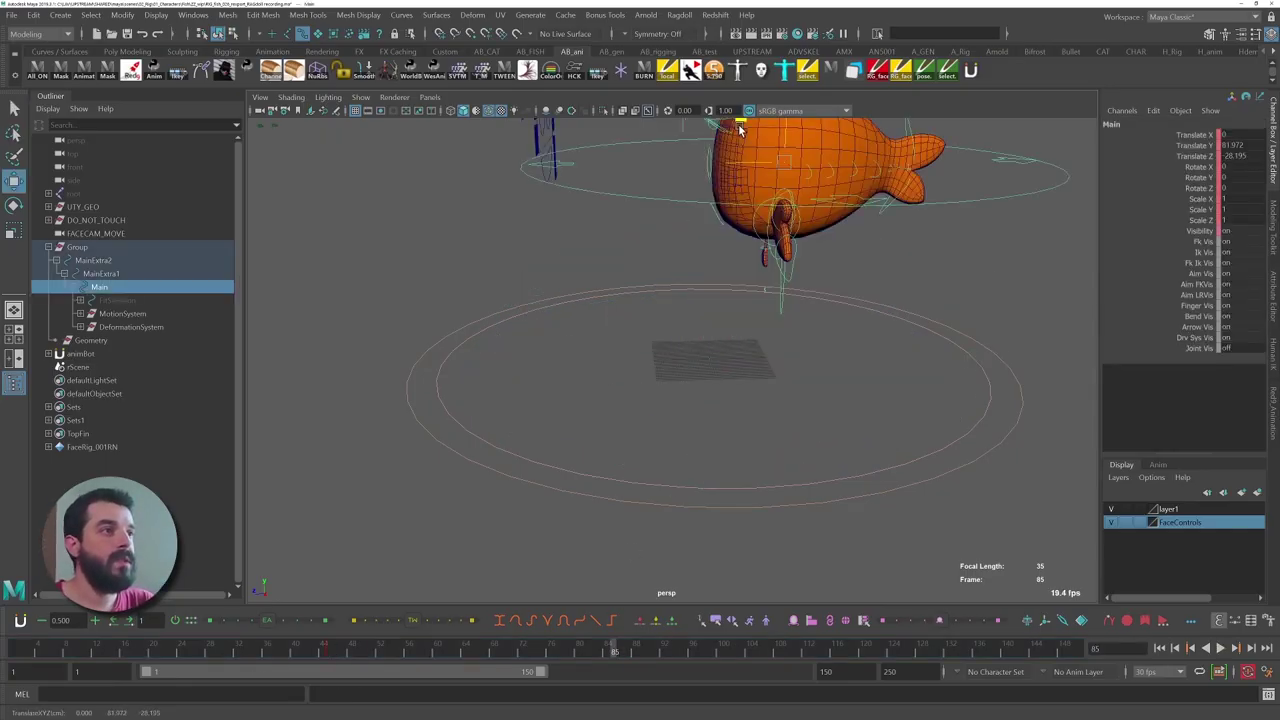
pyautogui.press('e')
# - Key the Main control at frame 106, rotate it at about frame 123, and add keys at about frames 133 and 150
pyautogui.moveTo(697, 651); pyautogui.dragTo(757, 651)
pyautogui.scroll(-3, 800, 515)
pyautogui.press('s')
pyautogui.keyDown('alt'); pyautogui.moveTo(770, 443); pyautogui.dragTo(684, 454, button='middle'); pyautogui.keyUp('alt')
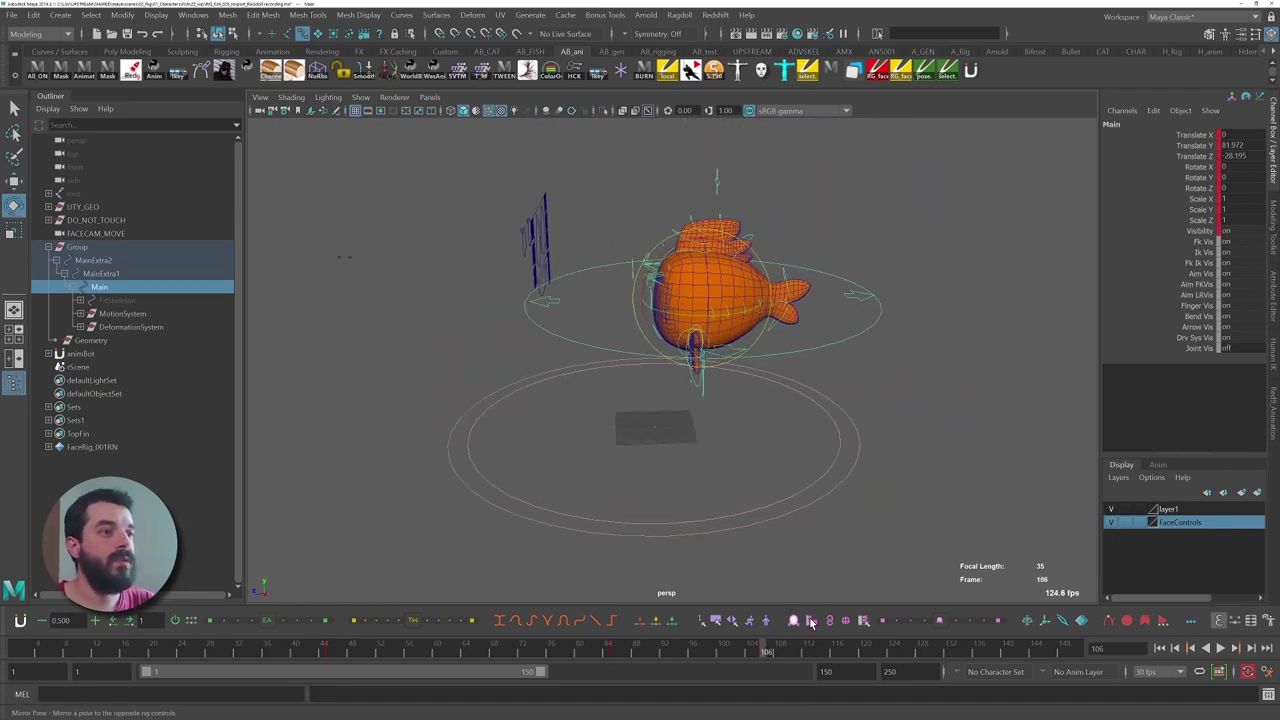
pyautogui.click(884, 652)
pyautogui.click(885, 655)
pyautogui.press('s')
pyautogui.moveTo(751, 316); pyautogui.dragTo(760, 420)
pyautogui.click(955, 652)
pyautogui.click(1076, 652)
# - Extend the playback range to frame 188 and play the fish's animation
pyautogui.moveTo(540, 672); pyautogui.dragTo(639, 672)
pyautogui.click(922, 652)
pyautogui.hotkey('alt', 'v')
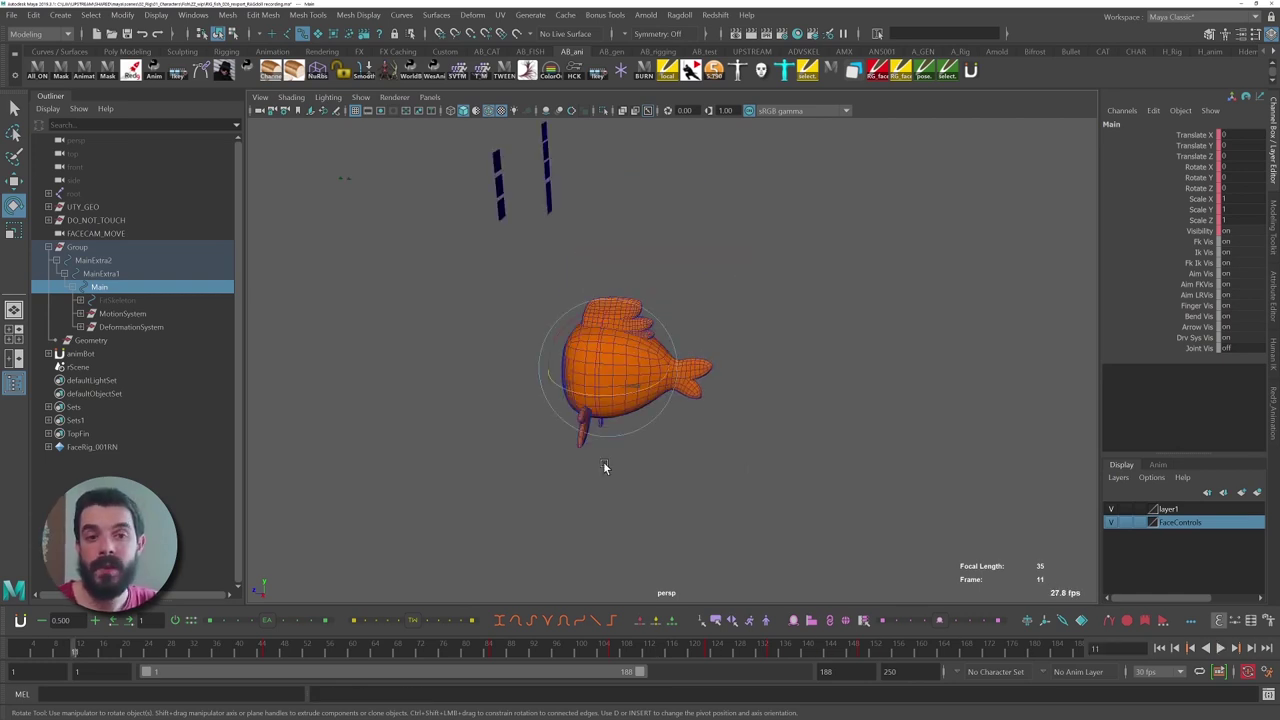
# - Show the fish in wireframe with its rig controls visible at frame 1
pyautogui.scroll(10, 500, 417)
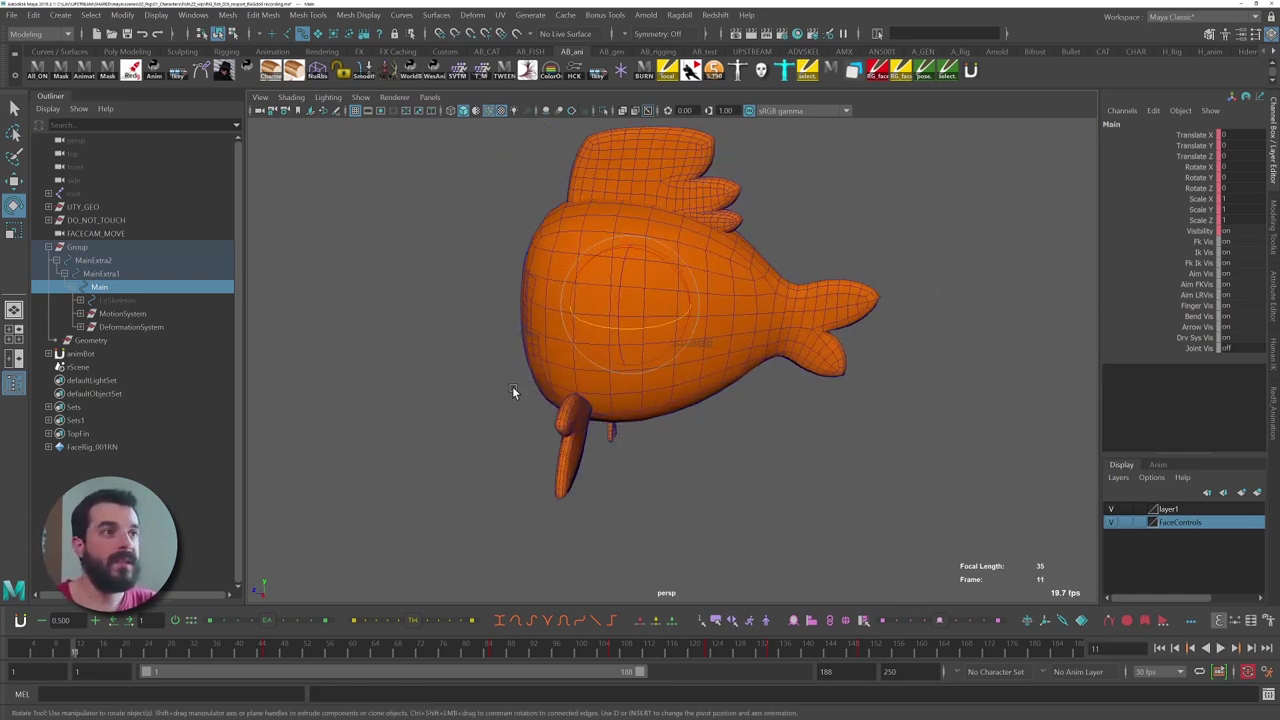
pyautogui.press('4')
pyautogui.keyDown('alt'); pyautogui.moveTo(562, 397); pyautogui.dragTo(740, 440); pyautogui.keyUp('alt')
pyautogui.hotkey('alt', '1')
pyautogui.moveTo(74, 655); pyautogui.dragTo(10, 640)
pyautogui.keyDown('alt'); pyautogui.moveTo(720, 430); pyautogui.dragTo(681, 413); pyautogui.keyUp('alt')
pyautogui.press('q')
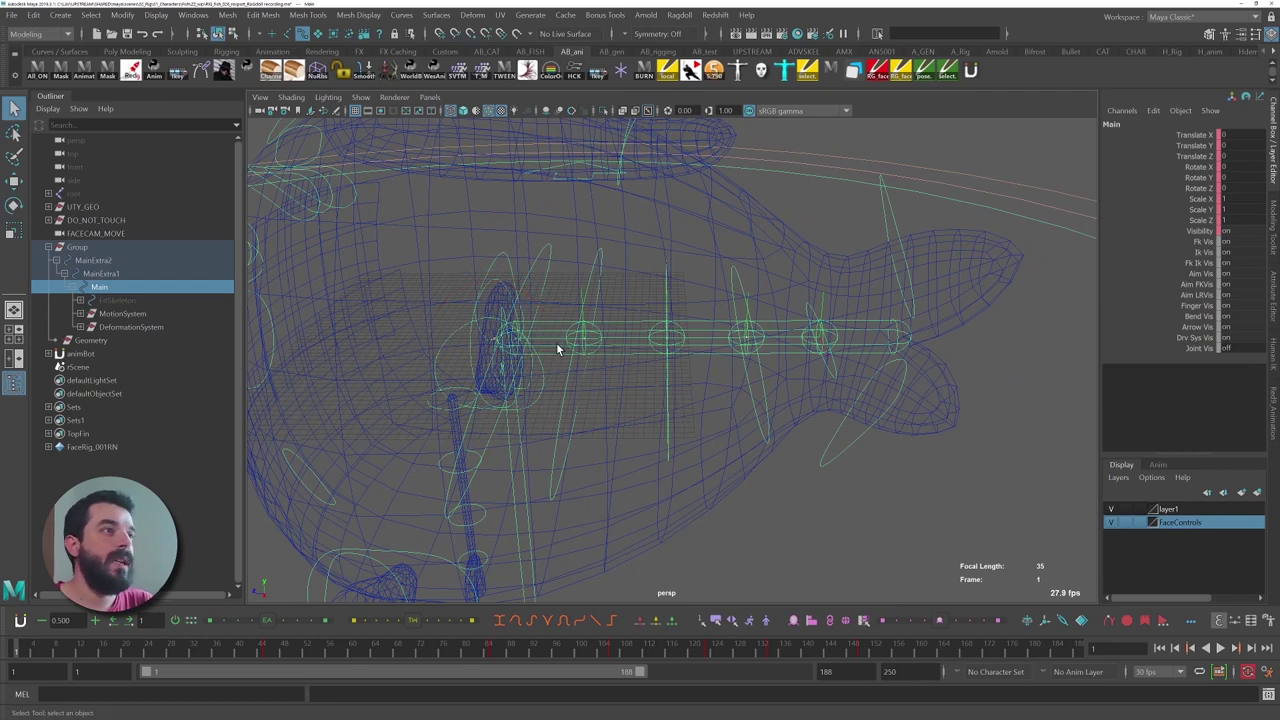
# - Select the chain root control FKBackA_M and expand its rRigid shape attributes
pyautogui.click(538, 271)
pyautogui.click(544, 276)
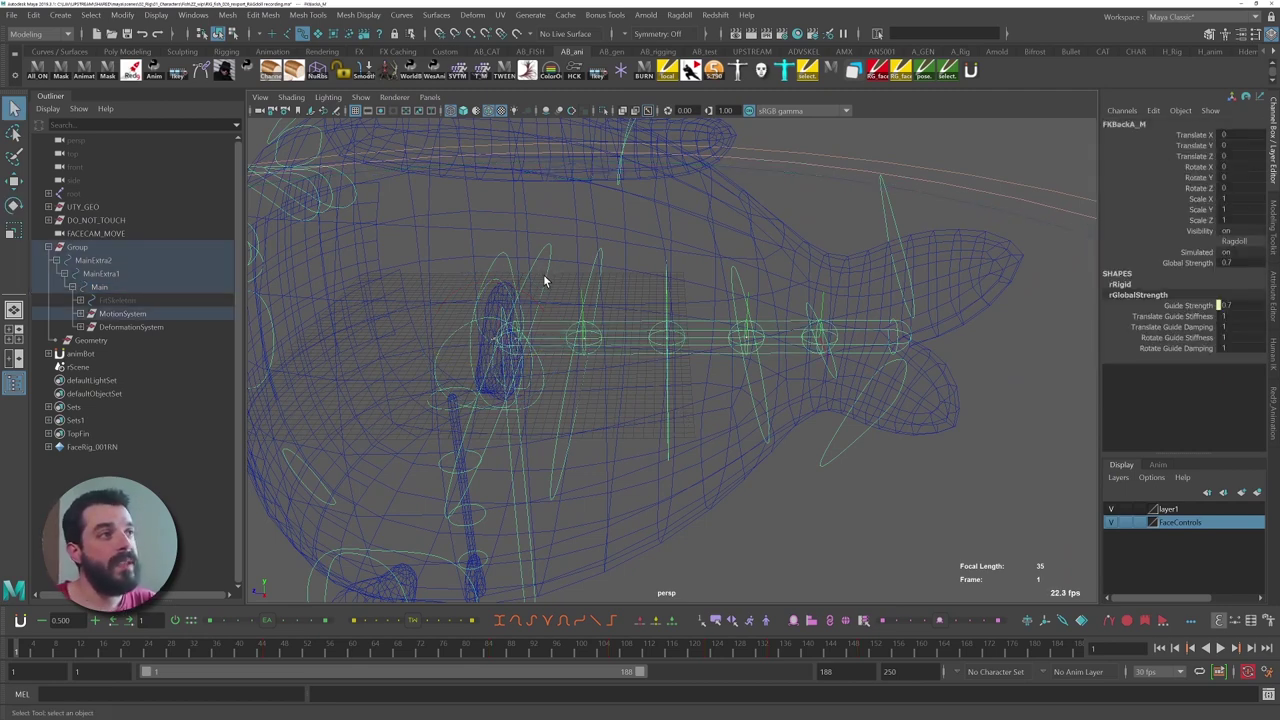
pyautogui.press('f')
pyautogui.press('[')
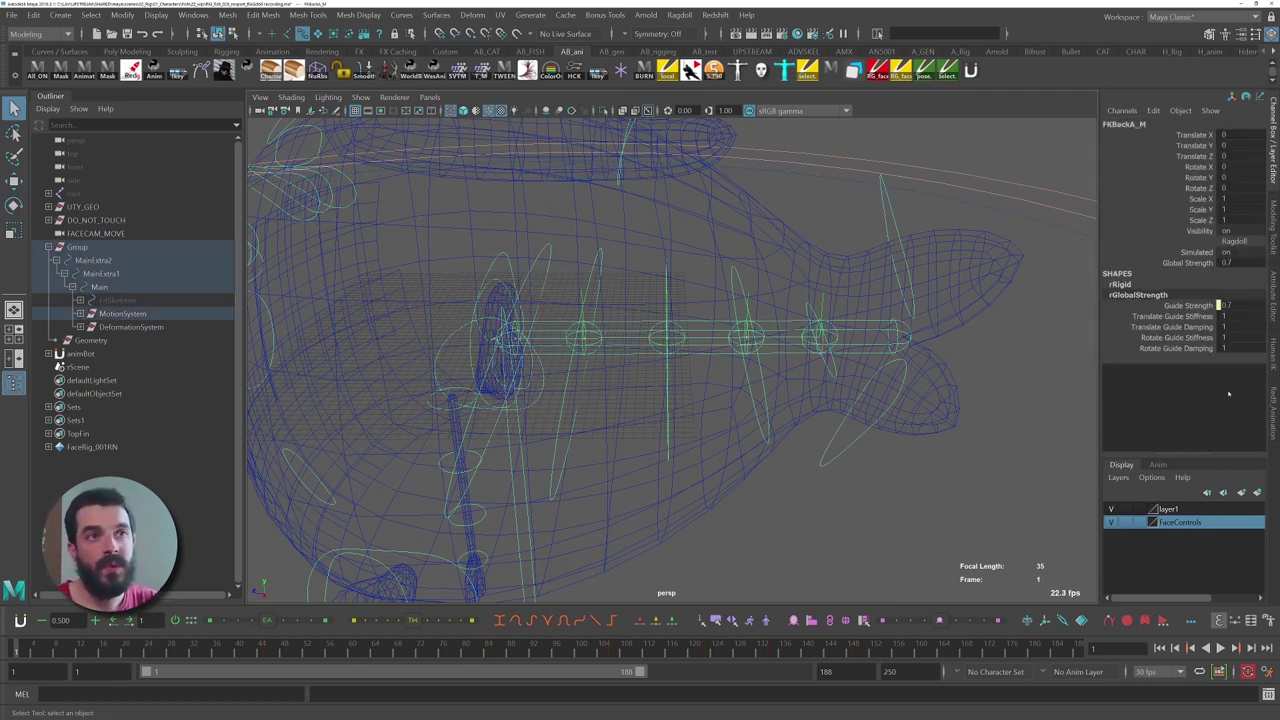
pyautogui.click(1125, 284)
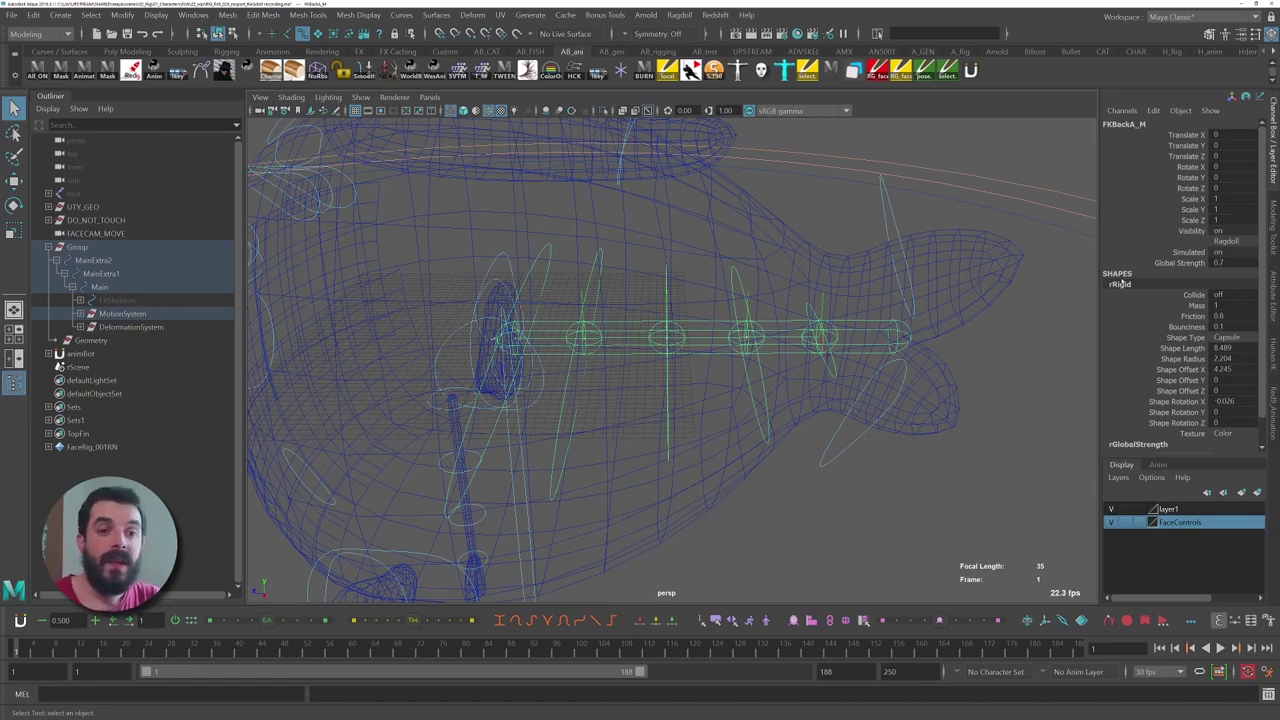
# - Try shrinking the root capsule to a Shape Length of 1.839 with a Shape Offset X of -0.785
pyautogui.keyDown('alt'); pyautogui.moveTo(586, 318); pyautogui.dragTo(776, 343, button='right'); pyautogui.keyUp('alt')
pyautogui.keyDown('alt'); pyautogui.moveTo(776, 343); pyautogui.dragTo(631, 345); pyautogui.keyUp('alt')
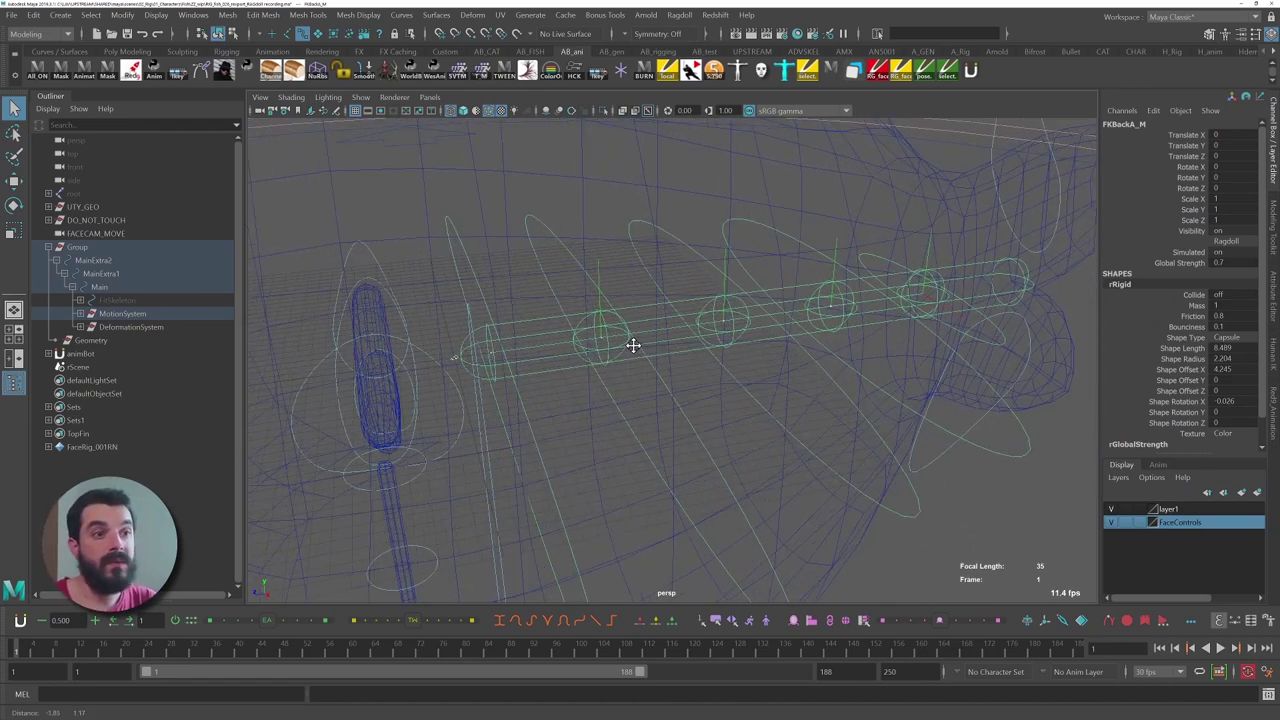
pyautogui.keyDown('alt'); pyautogui.moveTo(507, 338); pyautogui.dragTo(817, 398, button='right'); pyautogui.keyUp('alt')
pyautogui.keyDown('alt'); pyautogui.moveTo(817, 403); pyautogui.dragTo(778, 394); pyautogui.keyUp('alt')
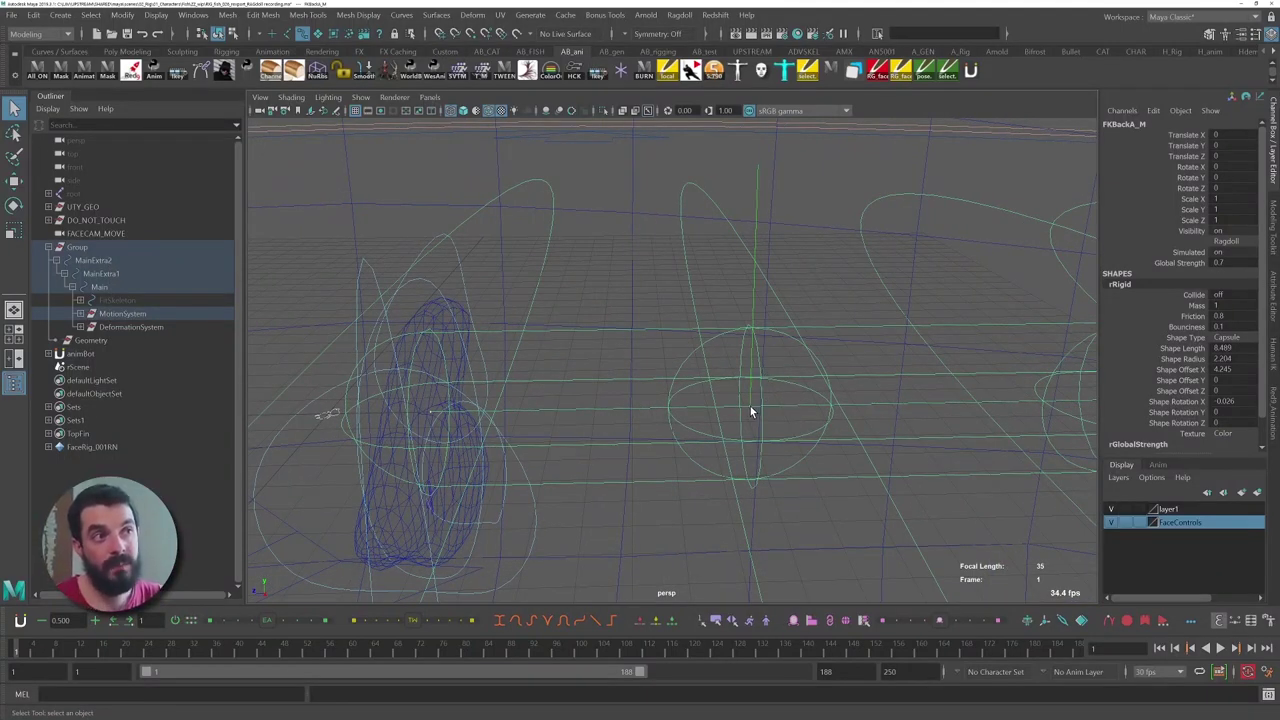
pyautogui.keyDown('alt'); pyautogui.moveTo(750, 406); pyautogui.dragTo(647, 322, button='right'); pyautogui.keyUp('alt')
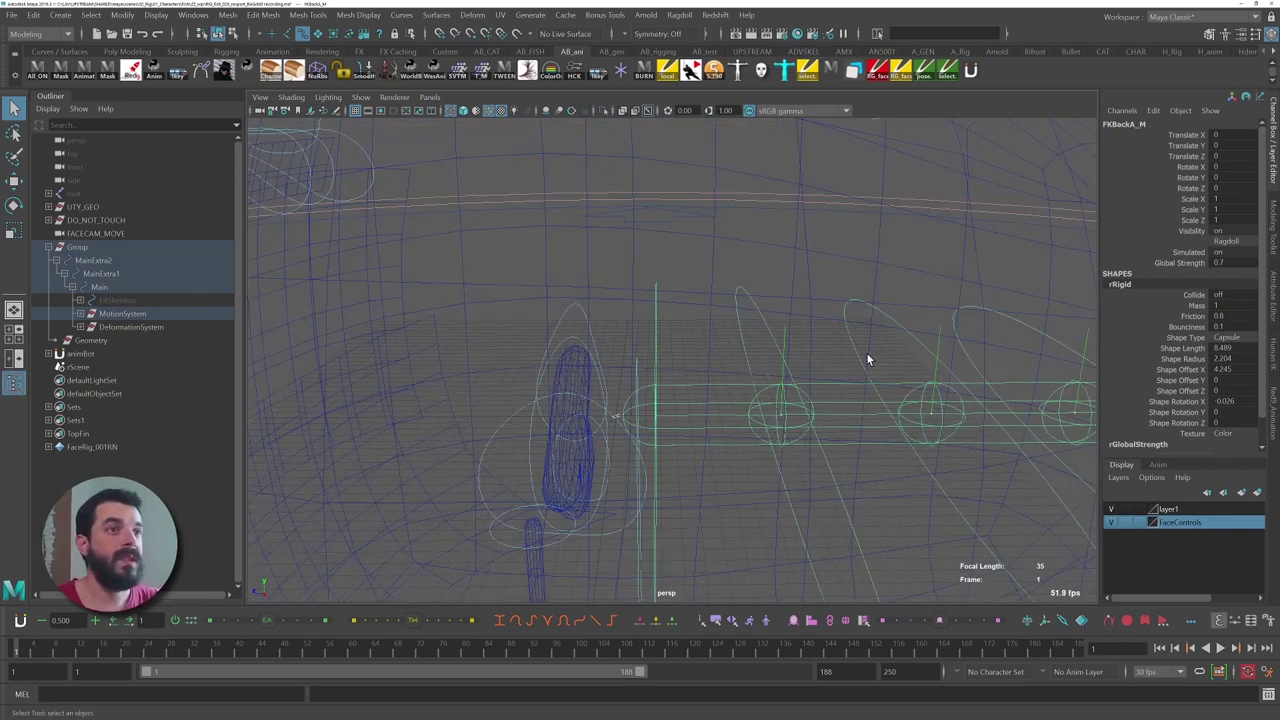
pyautogui.click(1182, 348)
pyautogui.moveTo(911, 372); pyautogui.dragTo(700, 372, button='middle')
pyautogui.click(1176, 370)
pyautogui.moveTo(958, 378); pyautogui.dragTo(759, 377, button='middle')
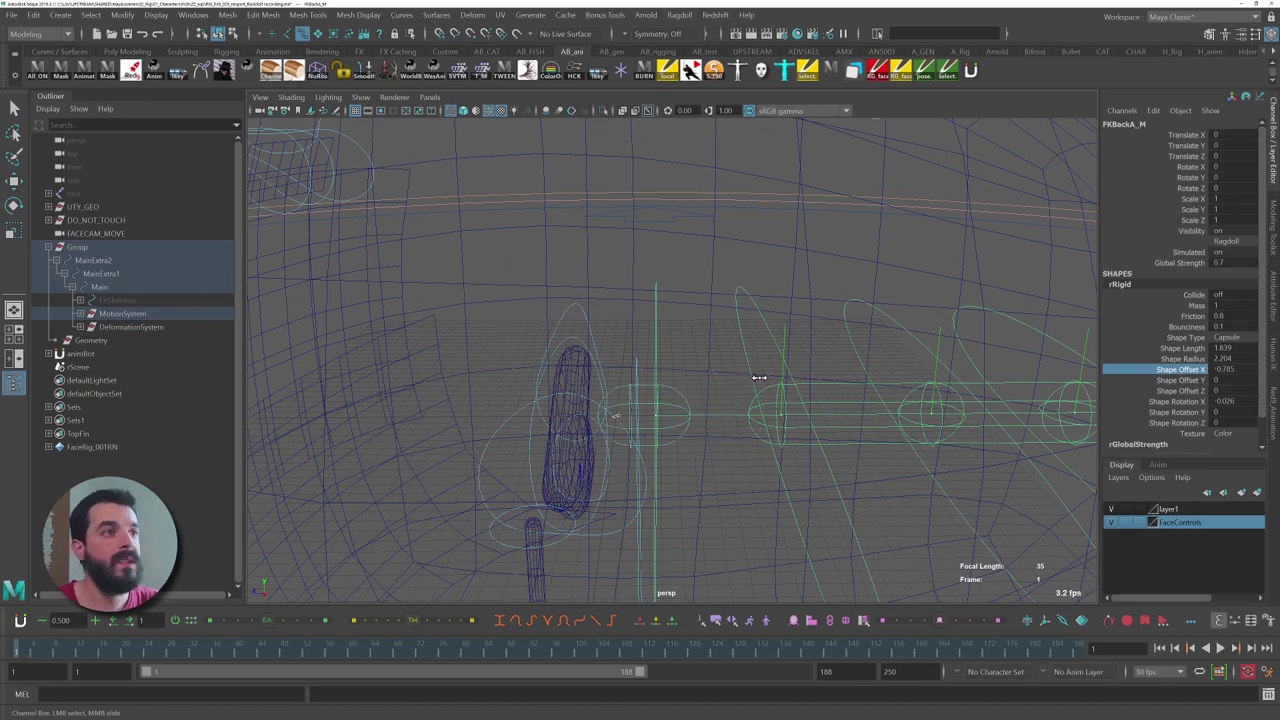
pyautogui.keyDown('alt'); pyautogui.moveTo(870, 457); pyautogui.dragTo(809, 403); pyautogui.keyUp('alt')
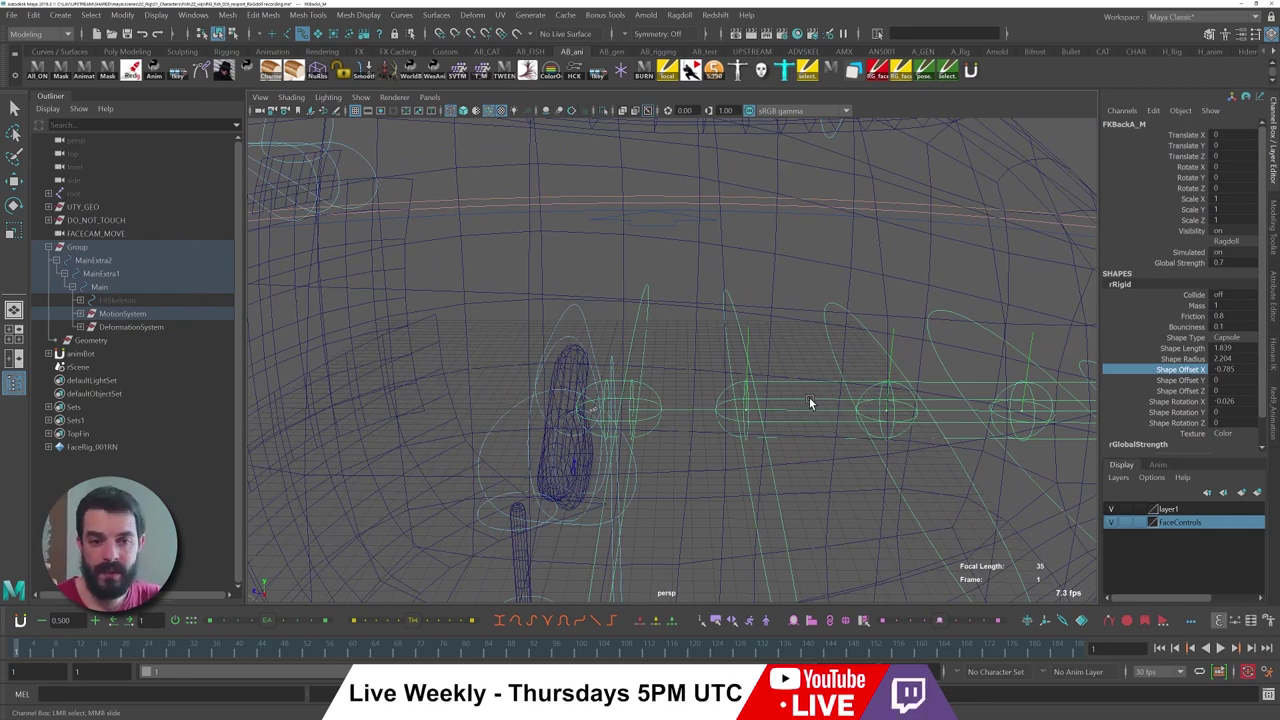
pyautogui.keyDown('alt'); pyautogui.moveTo(836, 400); pyautogui.dragTo(808, 403); pyautogui.keyUp('alt')
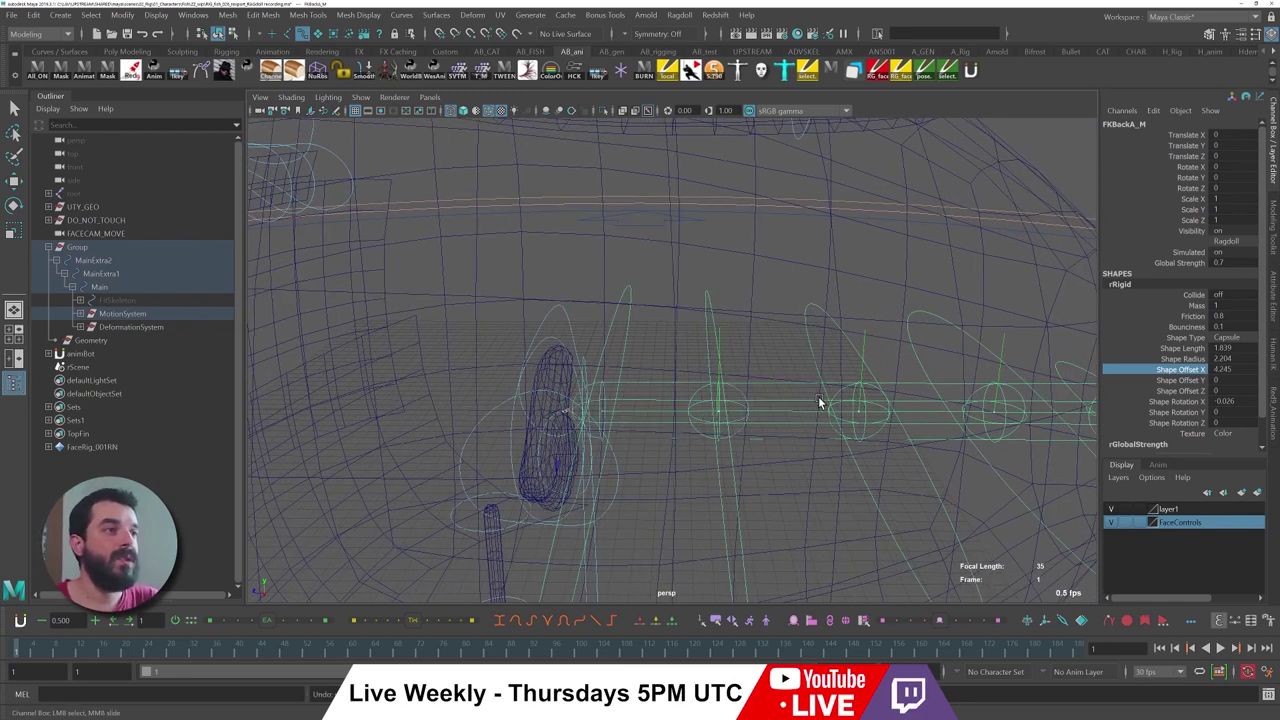
# - Stand the root capsule upright with Shape Rotation X 0 and Z 90, and set its Shape Offset X to 0.145
pyautogui.moveTo(845, 422)
pyautogui.keyDown('alt'); pyautogui.mouseDown(button='right')
pyautogui.moveTo(806, 411)
pyautogui.moveTo(834, 418)
pyautogui.mouseUp(button='right'); pyautogui.keyUp('alt')
pyautogui.keyDown('alt'); pyautogui.moveTo(852, 418); pyautogui.dragTo(683, 329); pyautogui.keyUp('alt')
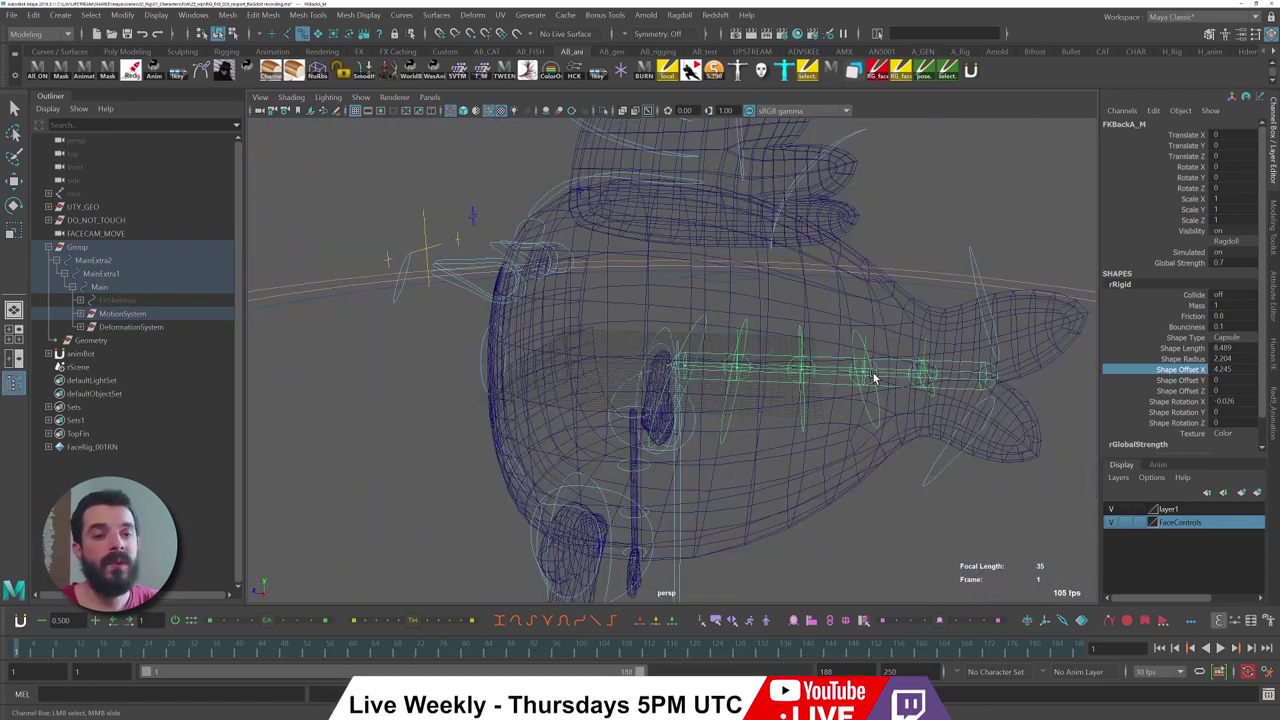
pyautogui.click(1177, 422)
pyautogui.moveTo(829, 419); pyautogui.dragTo(924, 419, button='middle')
pyautogui.doubleClick(1225, 422)
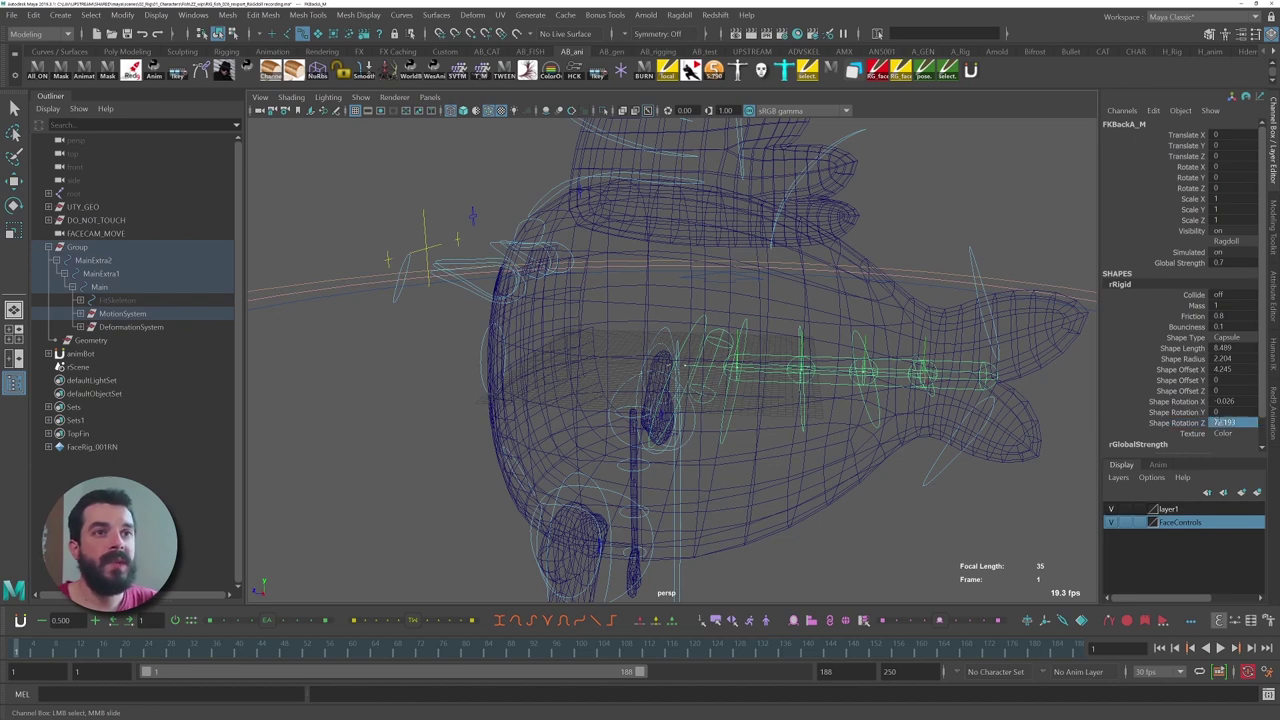
pyautogui.moveTo(836, 401); pyautogui.dragTo(827, 401, button='middle')
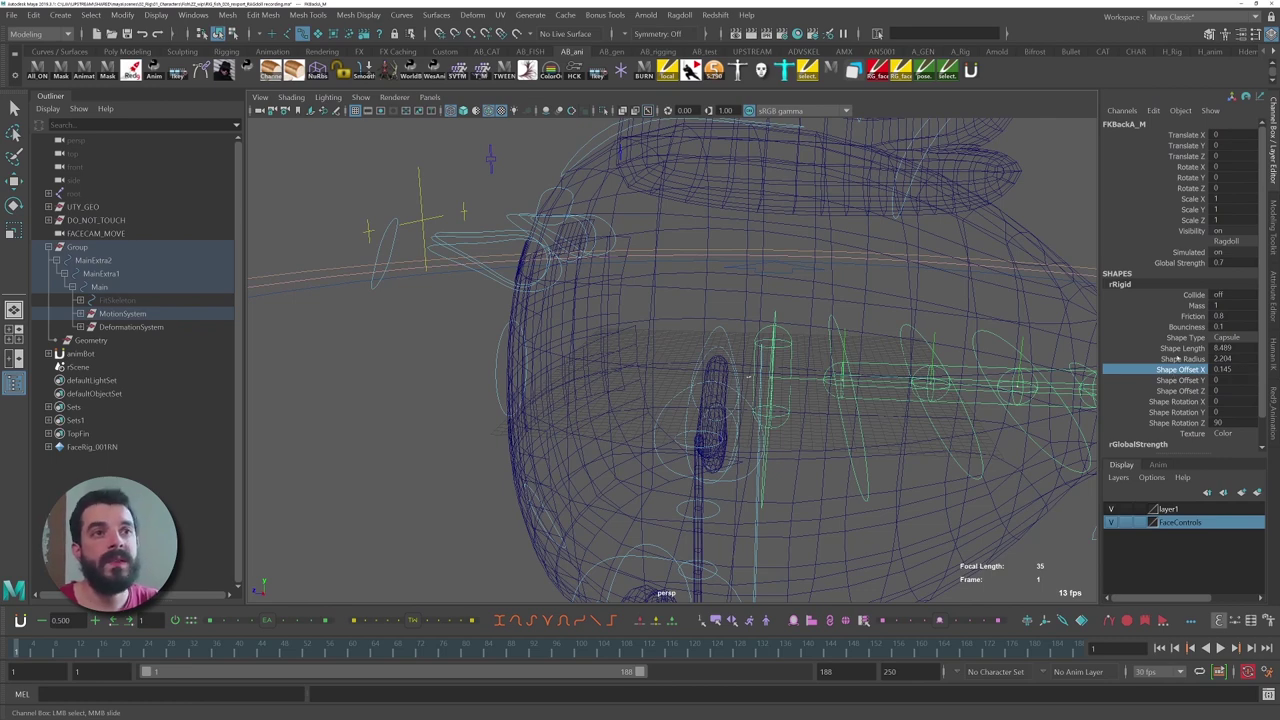
# - Set the root capsule's Shape Radius to 6.374 and its Shape Length to 46.789
pyautogui.click(1178, 358)
pyautogui.moveTo(837, 397); pyautogui.dragTo(1004, 407, button='middle')
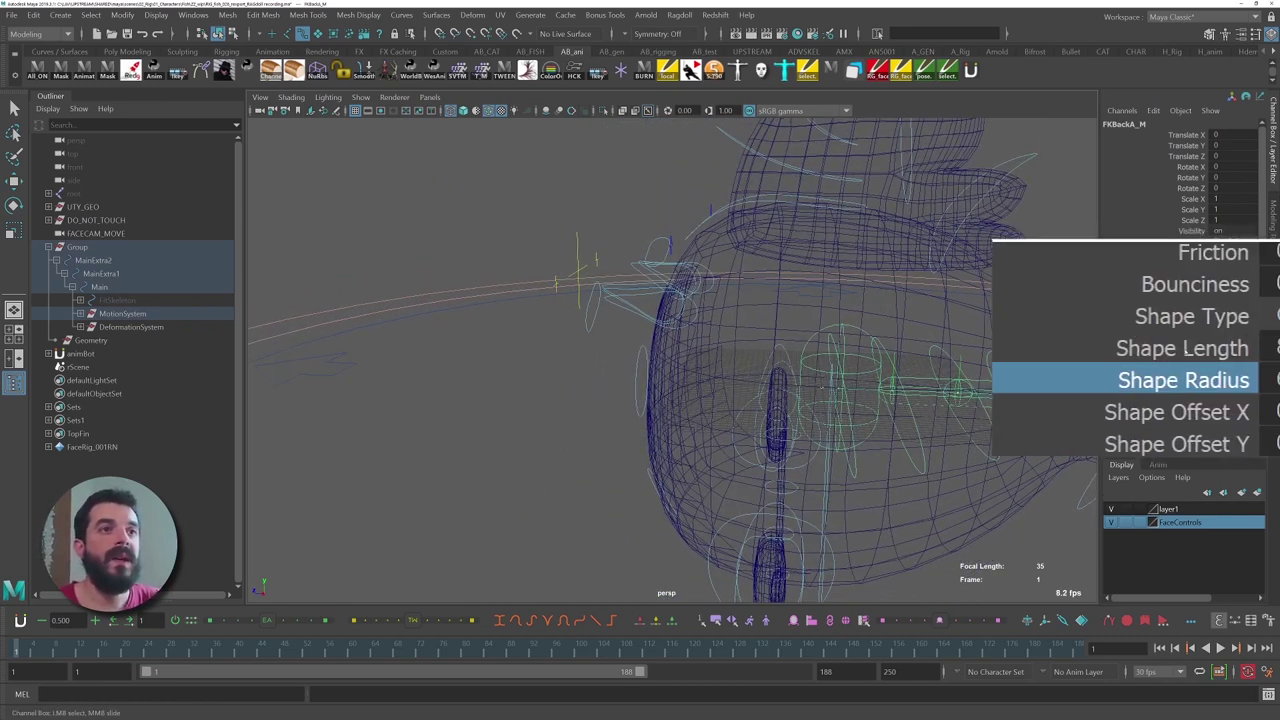
pyautogui.click(1180, 347)
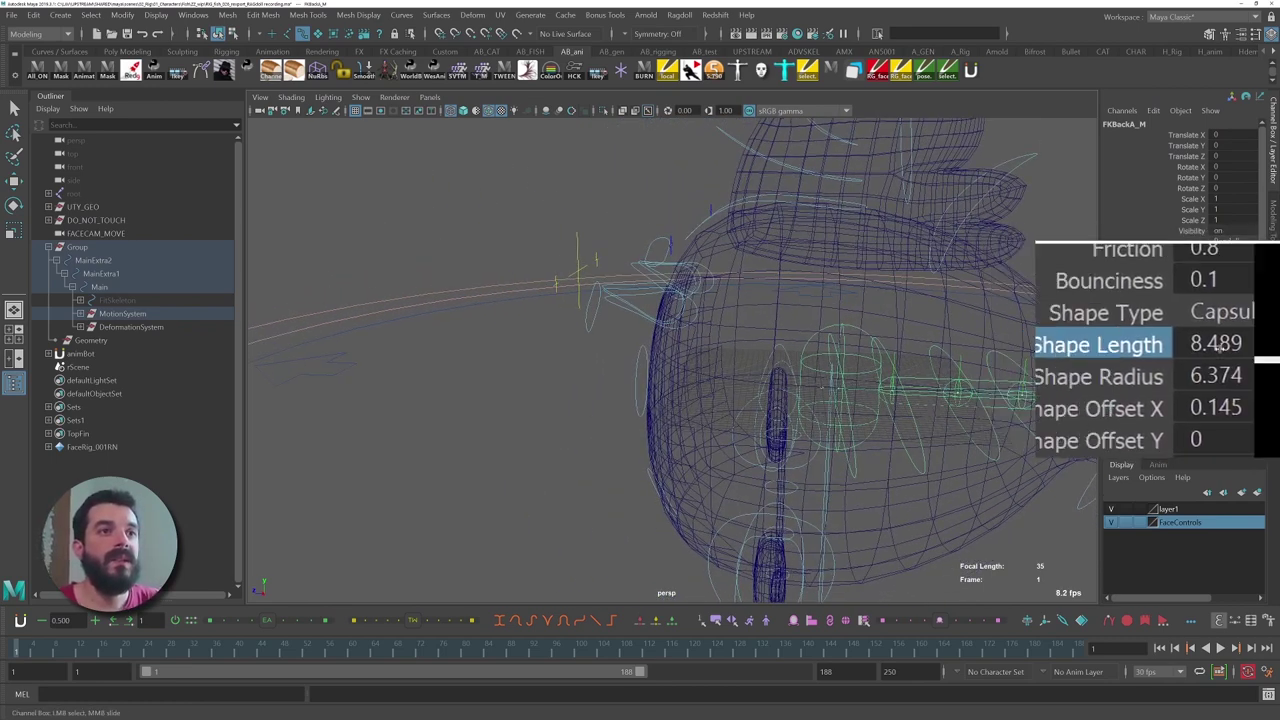
pyautogui.moveTo(980, 354); pyautogui.dragTo(916, 425, button='middle')
pyautogui.keyDown('alt'); pyautogui.moveTo(946, 420); pyautogui.dragTo(918, 396); pyautogui.keyUp('alt')
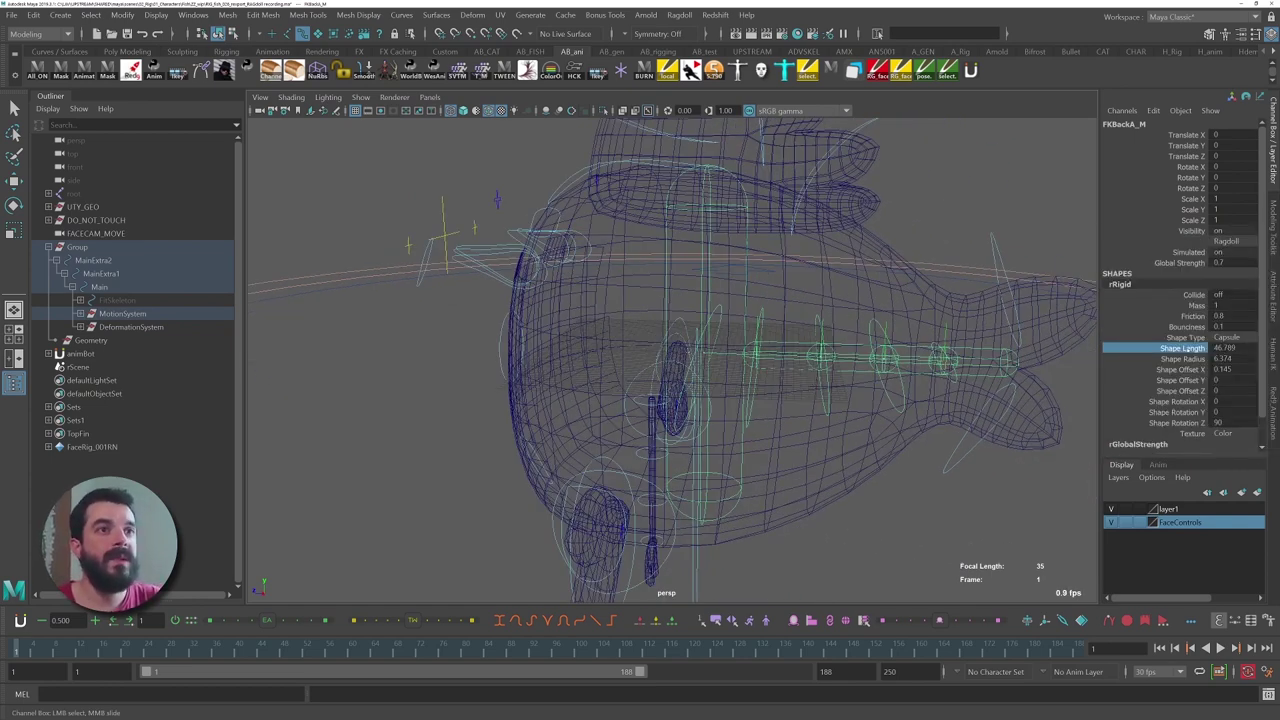
pyautogui.click(1185, 370)
pyautogui.moveTo(940, 390)
pyautogui.mouseDown(button='middle')
pyautogui.moveTo(900, 390)
pyautogui.moveTo(960, 390)
pyautogui.mouseUp(button='middle')
pyautogui.hotkey('ctrl', 'z')
# - Shift the root capsule using Shape Offset Y and select the neighbouring control FKBackB_M
pyautogui.click(1182, 380)
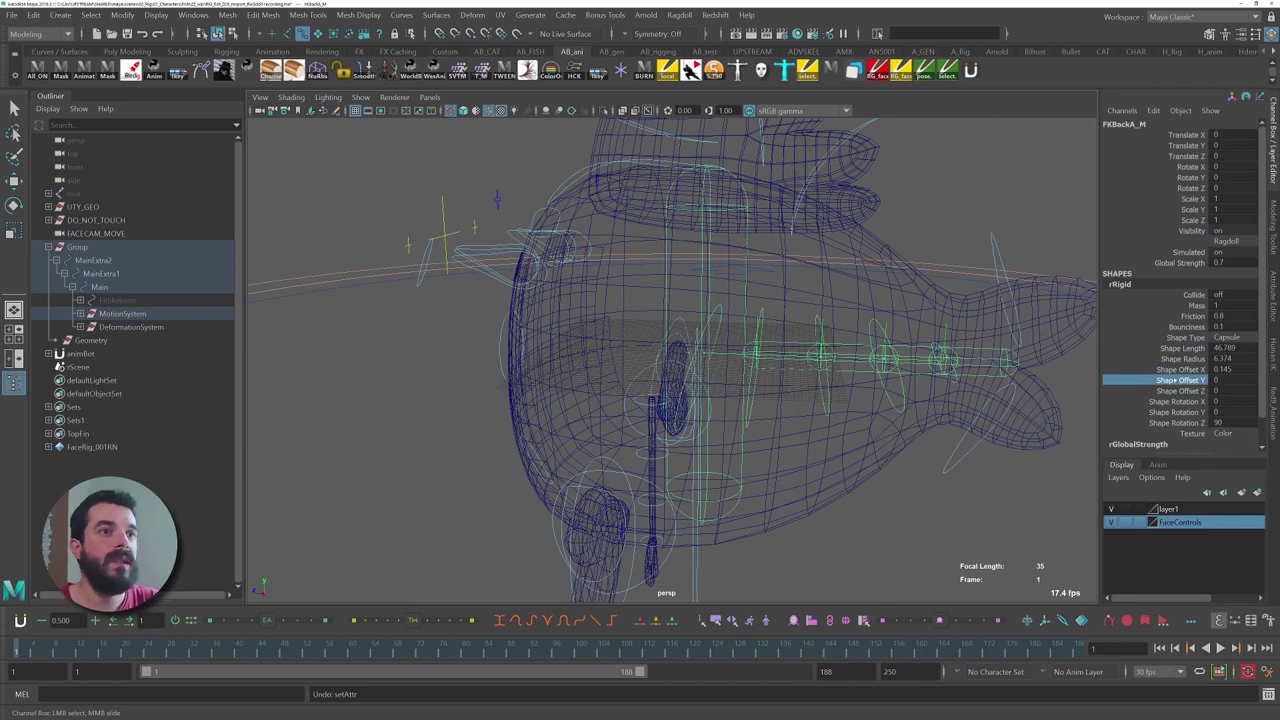
pyautogui.moveTo(882, 389); pyautogui.dragTo(834, 389, button='middle')
pyautogui.keyDown('alt'); pyautogui.moveTo(776, 376); pyautogui.dragTo(843, 382, button='right'); pyautogui.keyUp('alt')
pyautogui.keyDown('alt'); pyautogui.moveTo(843, 382); pyautogui.dragTo(752, 342); pyautogui.keyUp('alt')
pyautogui.click(809, 277)
pyautogui.keyDown('alt'); pyautogui.moveTo(752, 342); pyautogui.dragTo(719, 336, button='right'); pyautogui.keyUp('alt')
pyautogui.keyDown('alt'); pyautogui.moveTo(718, 336); pyautogui.dragTo(839, 368); pyautogui.keyUp('alt')
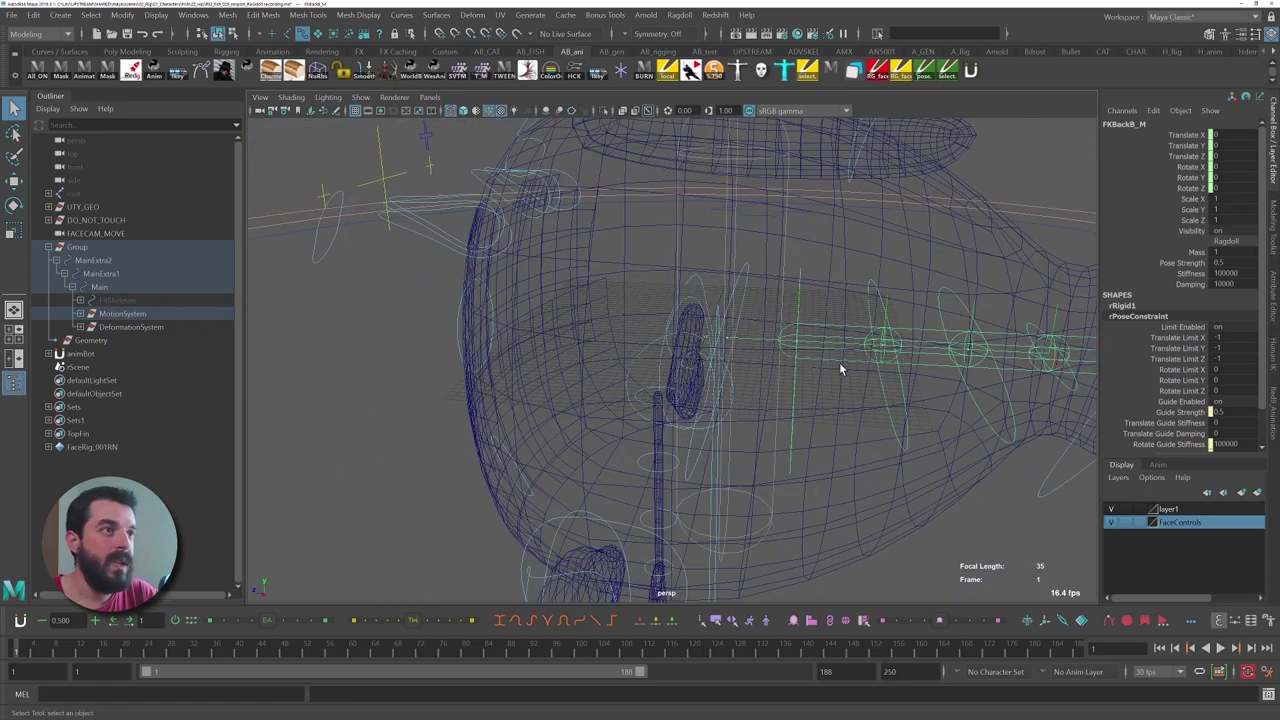
# - Select the root control FKBackA_M and set its capsule's Shape Radius to 8.824
pyautogui.click(748, 285)
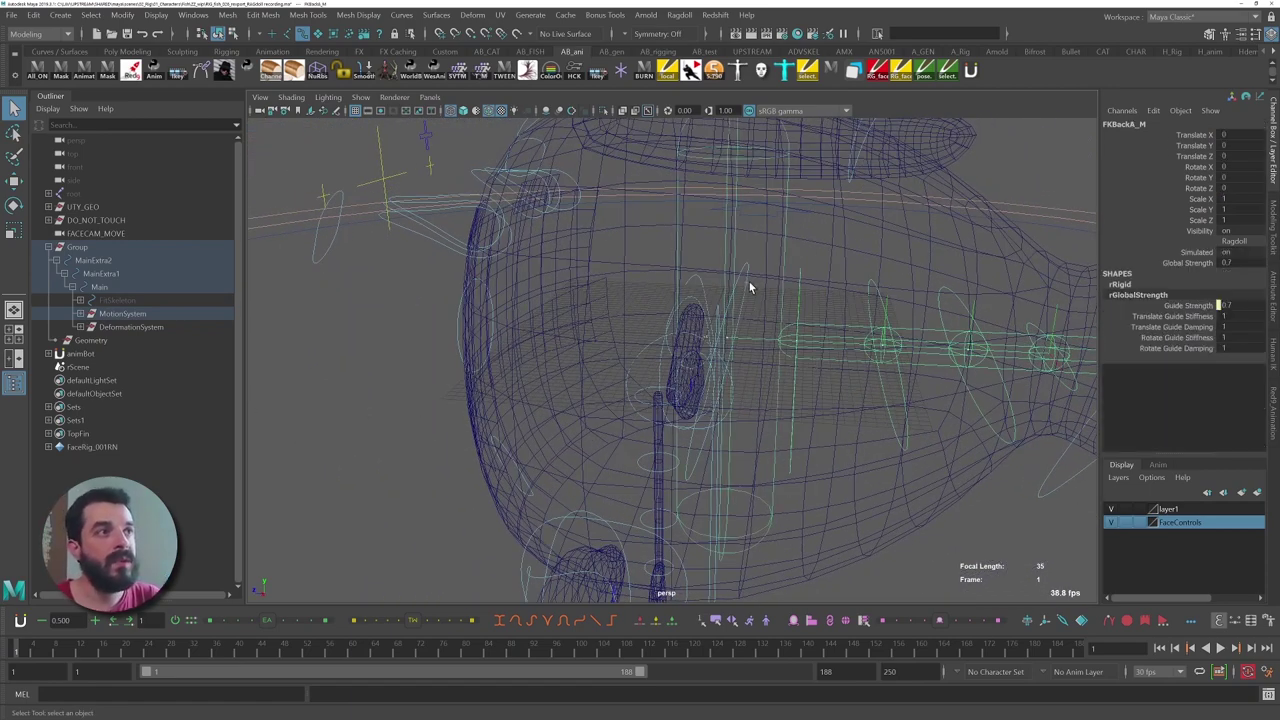
pyautogui.click(1184, 305)
pyautogui.click(1121, 284)
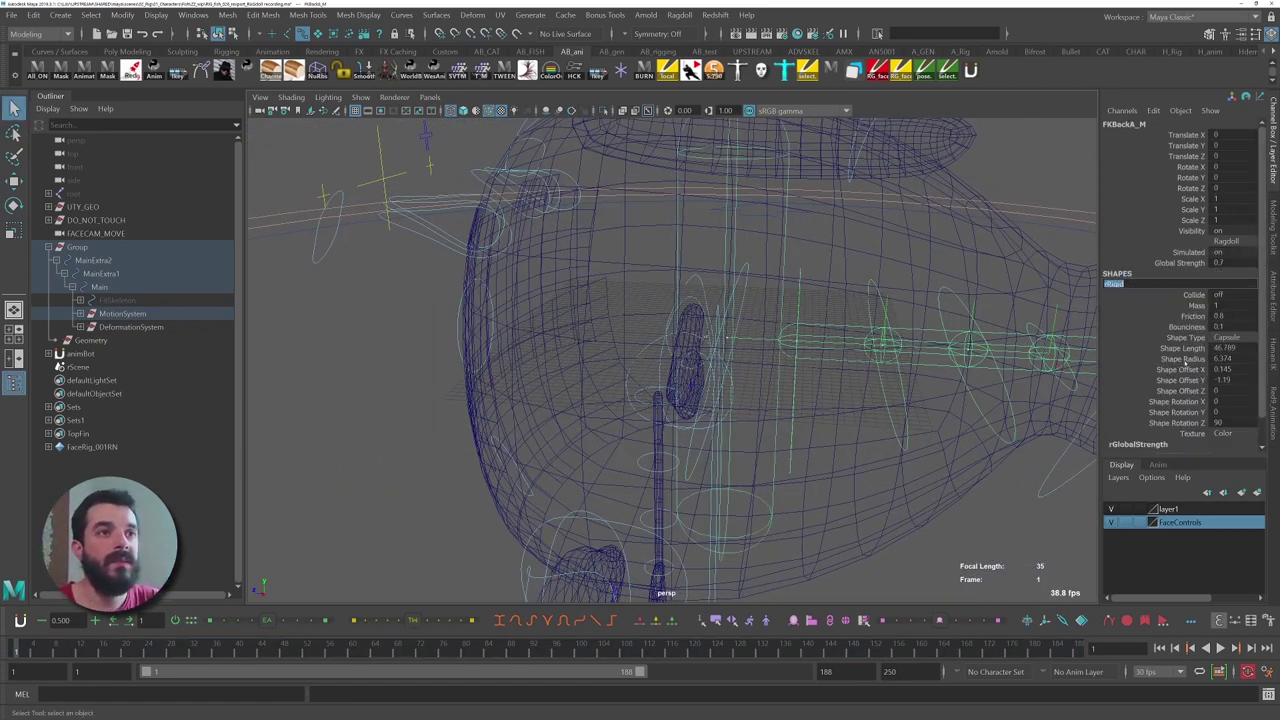
pyautogui.click(1182, 358)
pyautogui.moveTo(935, 394)
pyautogui.mouseDown(button='middle')
pyautogui.moveTo(886, 391)
pyautogui.moveTo(952, 393)
pyautogui.mouseUp(button='middle')
pyautogui.keyDown('alt'); pyautogui.moveTo(985, 414); pyautogui.dragTo(909, 377, button='right'); pyautogui.keyUp('alt')
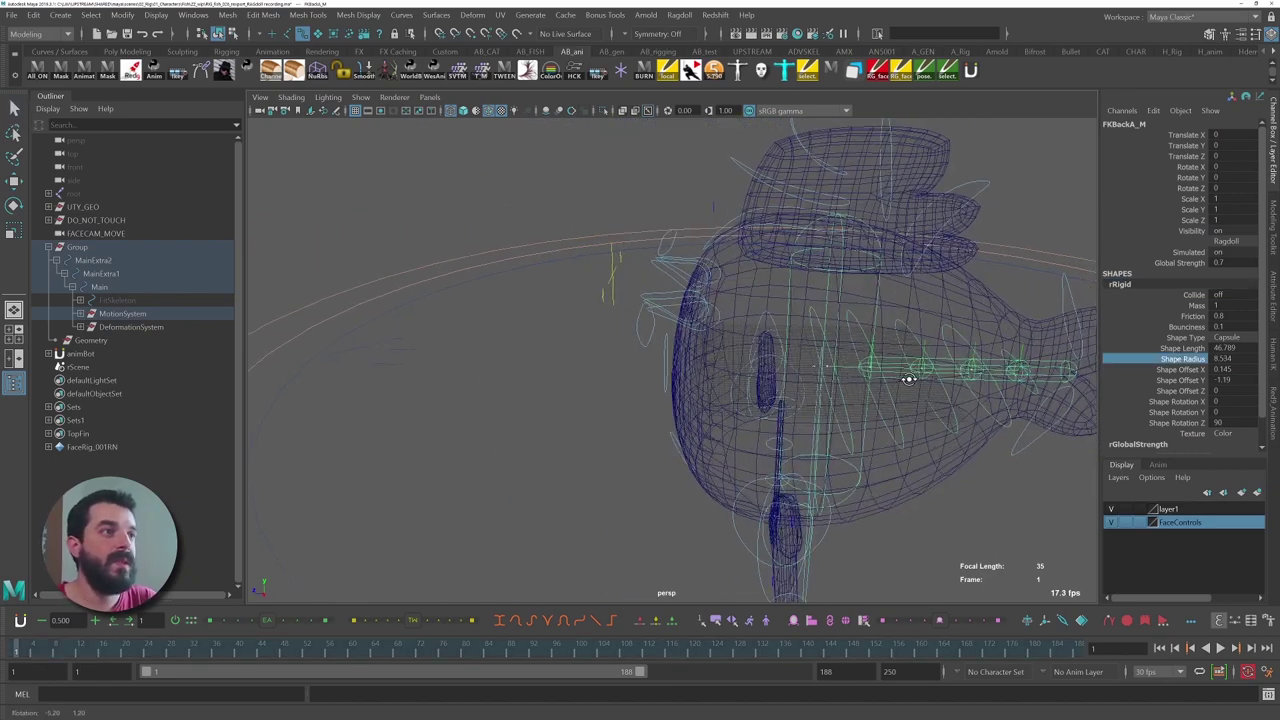
pyautogui.keyDown('alt'); pyautogui.moveTo(909, 377); pyautogui.dragTo(891, 380); pyautogui.keyUp('alt')
pyautogui.keyDown('alt'); pyautogui.moveTo(891, 380); pyautogui.dragTo(975, 396, button='right'); pyautogui.keyUp('alt')
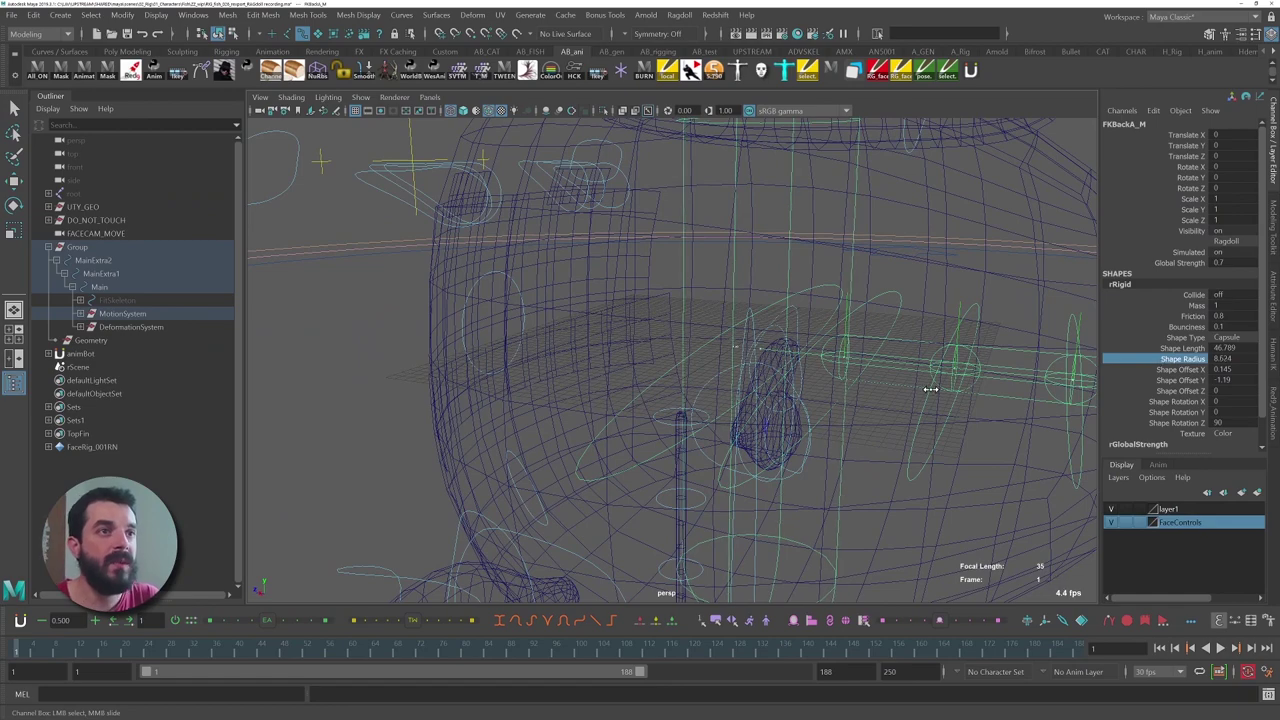
pyautogui.keyDown('alt'); pyautogui.moveTo(894, 399); pyautogui.dragTo(896, 362); pyautogui.keyUp('alt')
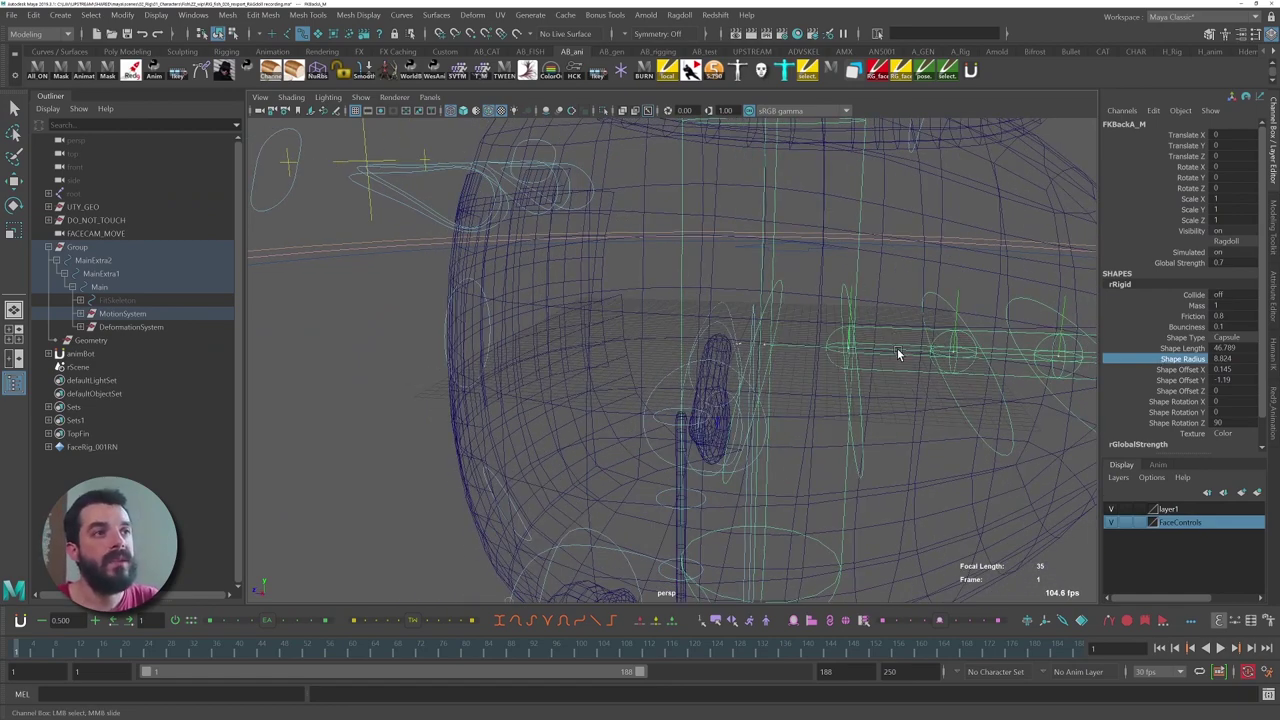
pyautogui.keyDown('alt'); pyautogui.moveTo(937, 402); pyautogui.dragTo(767, 405); pyautogui.keyUp('alt')
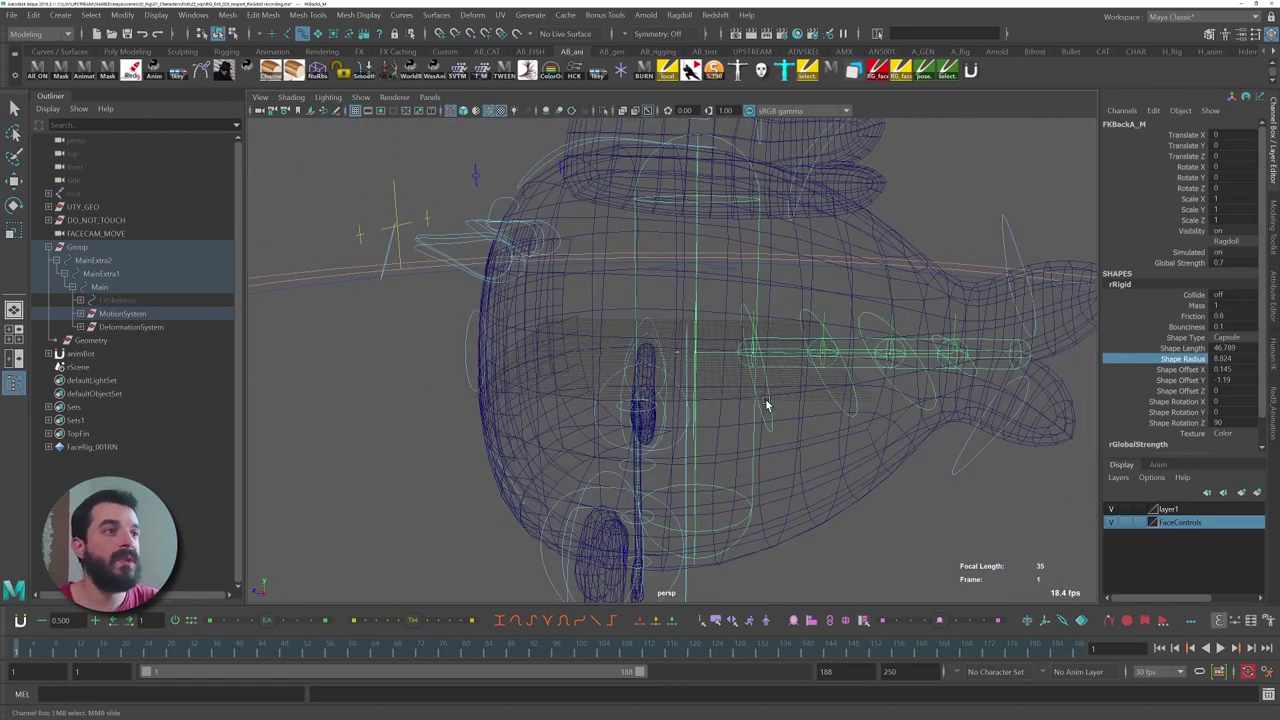
# - Select the remaining back controls through FKBackF_M and set their rigid shapes' Shape Rotation X to 0
pyautogui.click(847, 405)
pyautogui.click(919, 395)
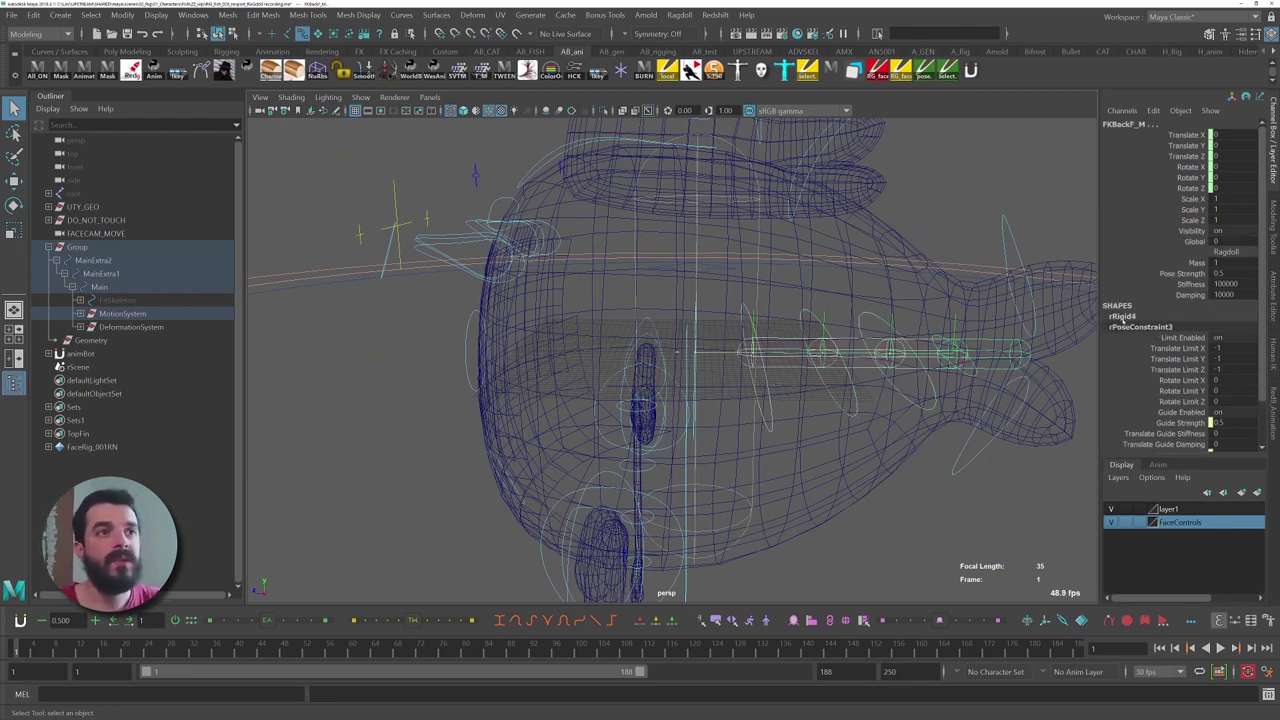
pyautogui.click(1122, 316)
pyautogui.scroll(-2, 1173, 448)
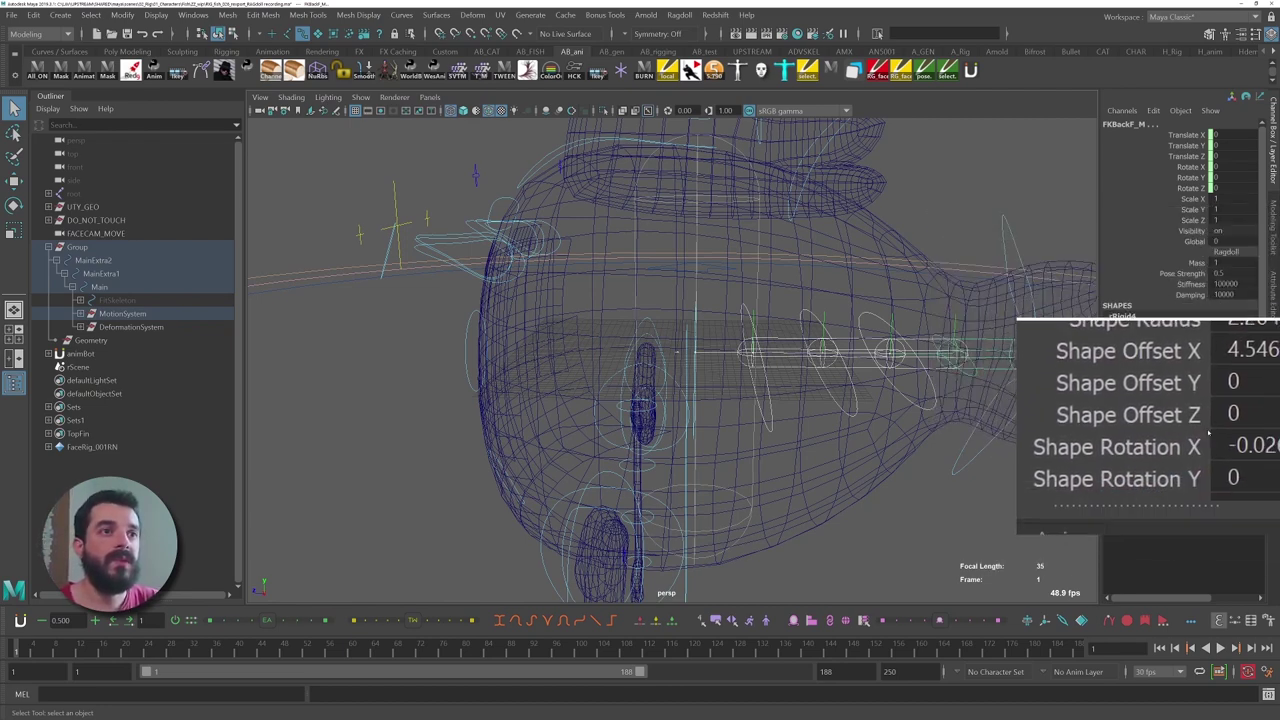
pyautogui.click(1222, 444)
pyautogui.write('0')
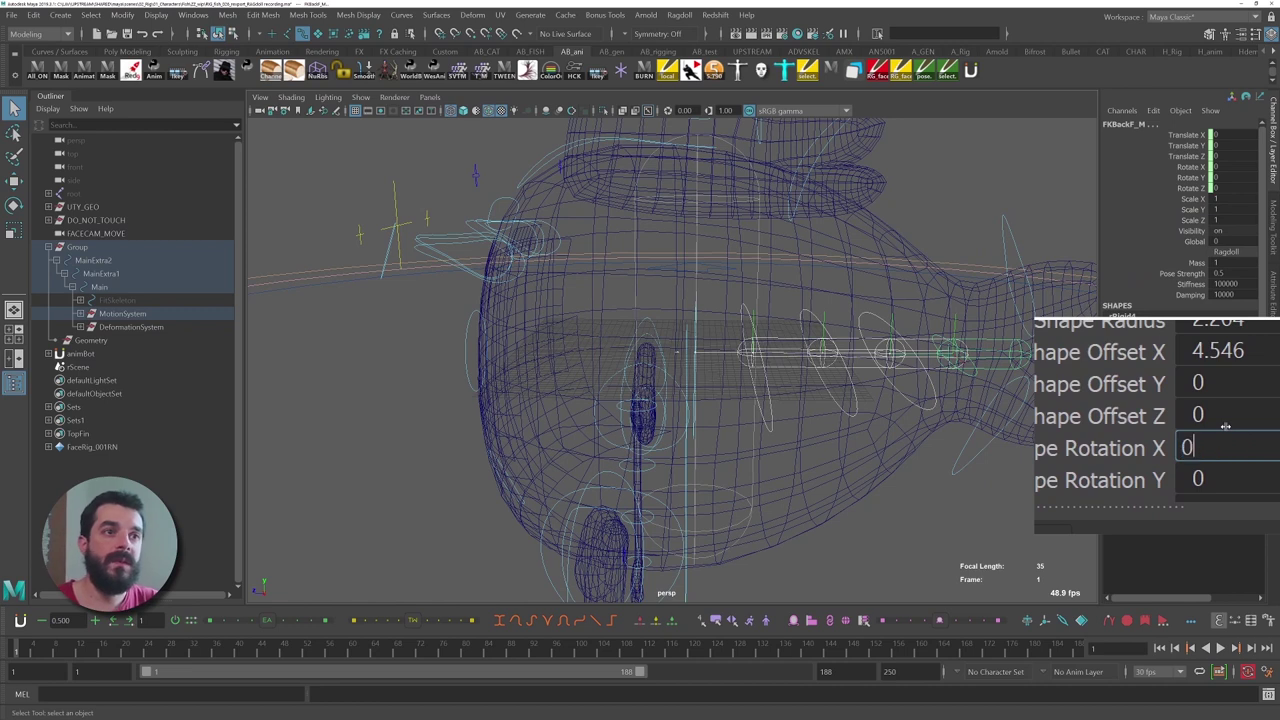
pyautogui.press('Tab')
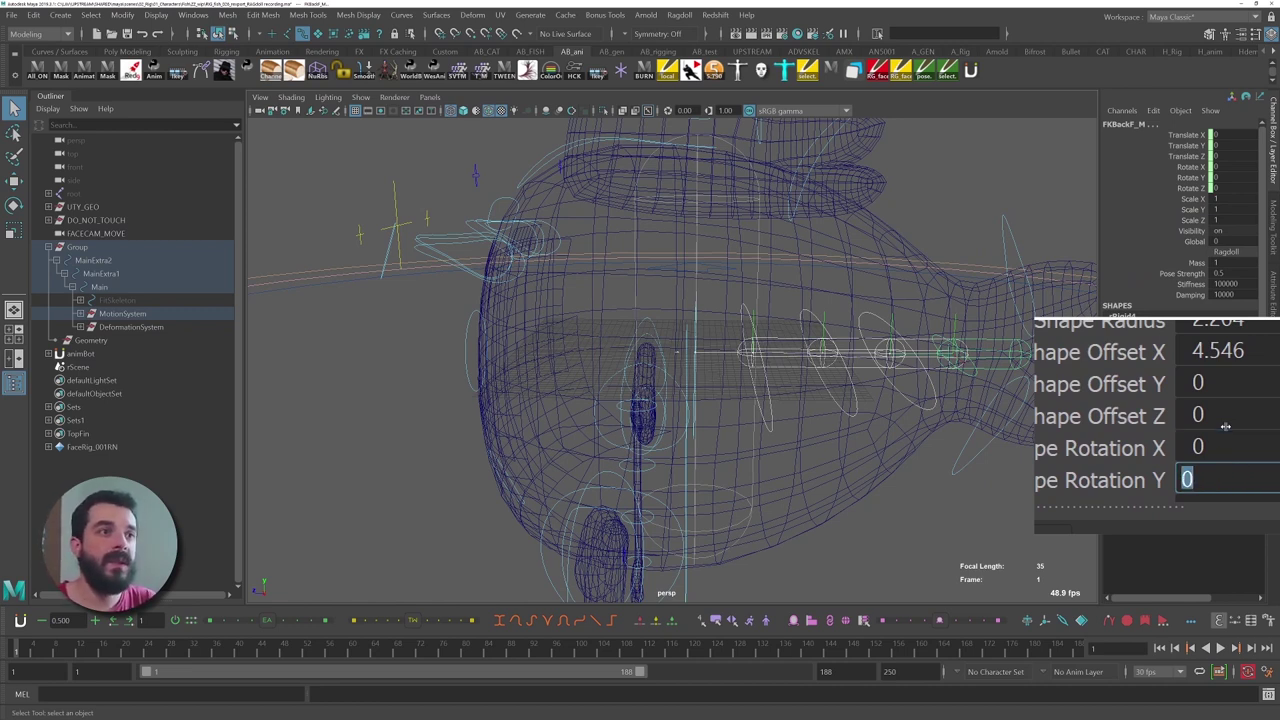
# - Try a Shape Rotation Y of 90 on the selected back capsules and return it to 0
pyautogui.write('90')
pyautogui.press('Return')
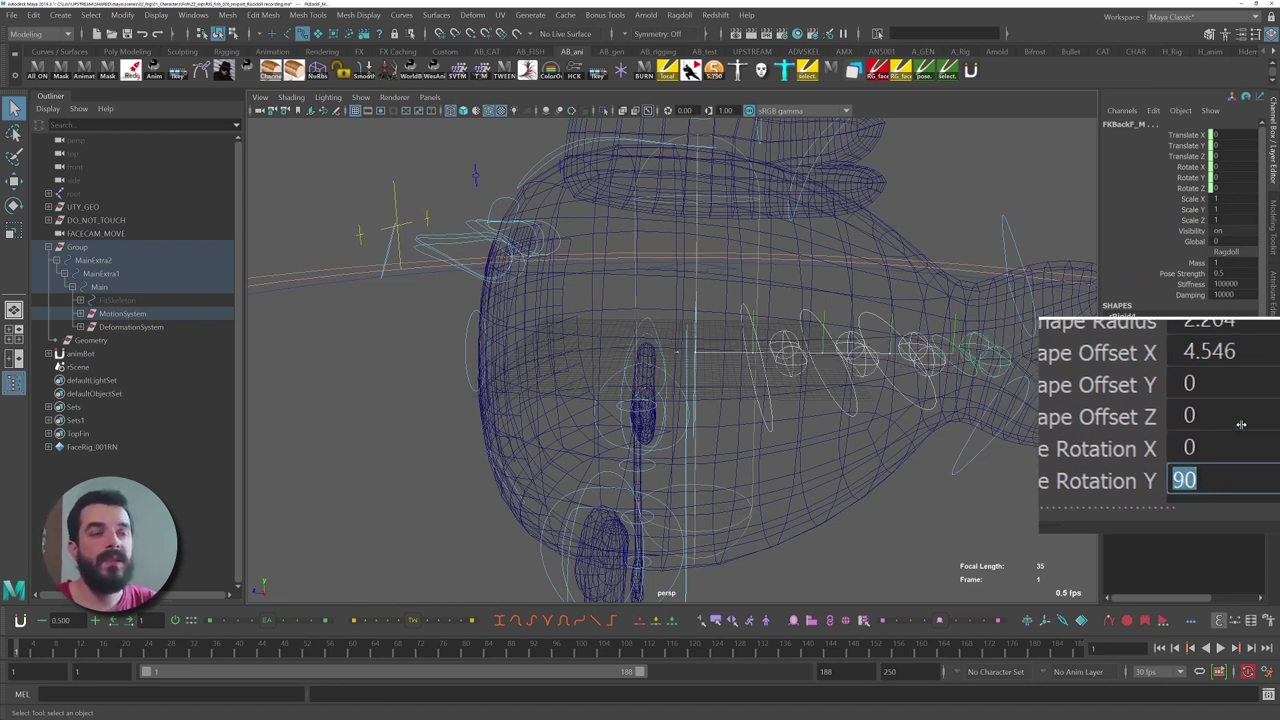
pyautogui.write('0')
pyautogui.press('Return')
# - Stand the selected back capsules upright with Shape Rotation Z 90 and set their Shape Offset X to -0.054
pyautogui.press('Tab')
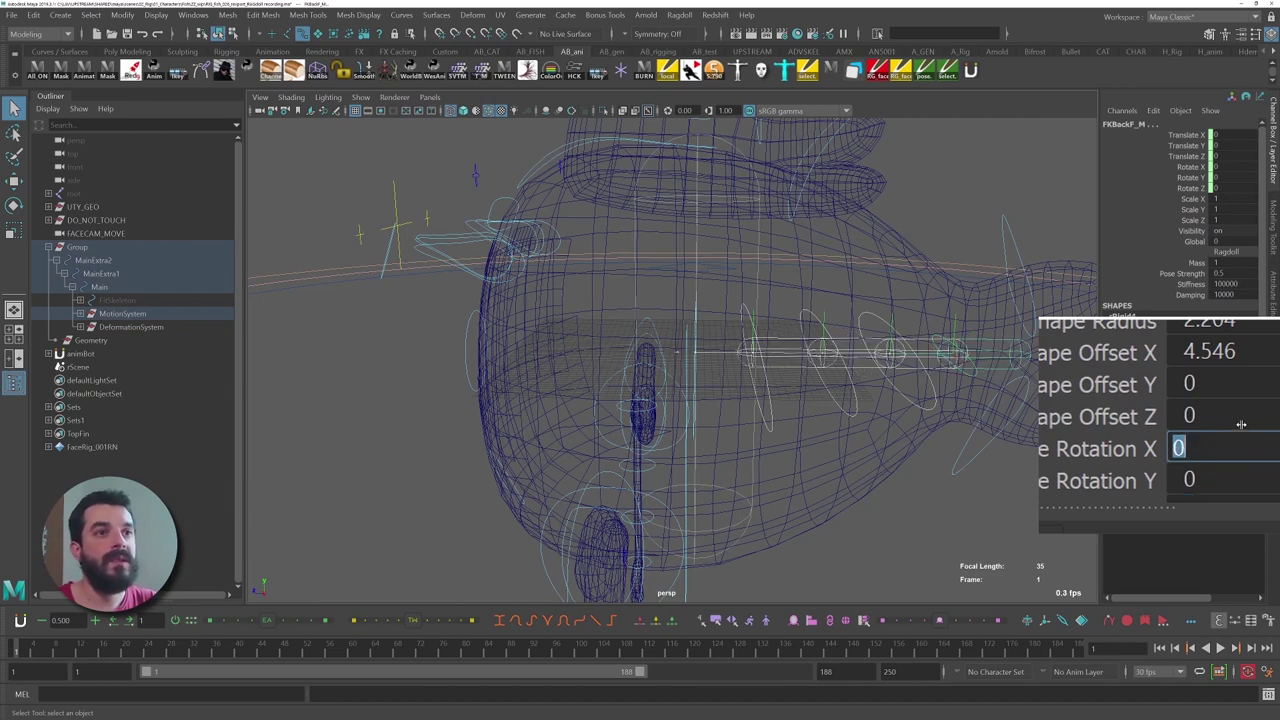
pyautogui.write('90')
pyautogui.press('Return')
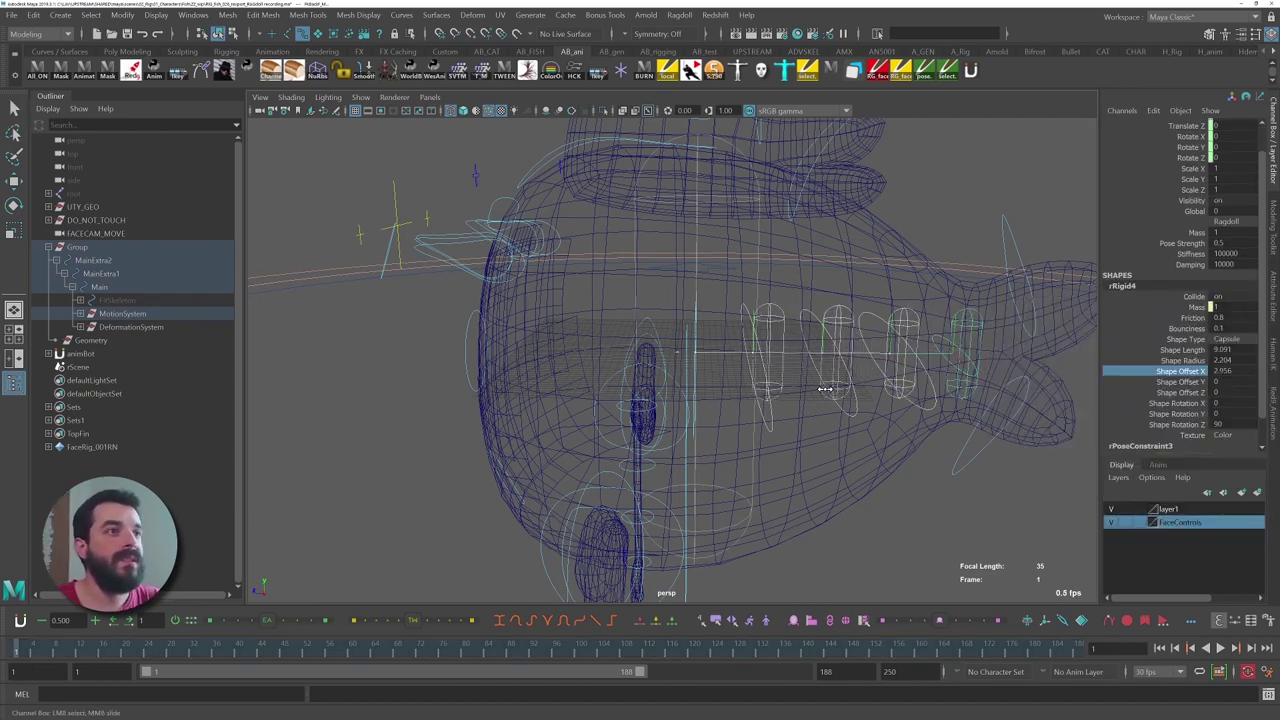
pyautogui.keyDown('alt'); pyautogui.moveTo(822, 418); pyautogui.dragTo(1065, 381); pyautogui.keyUp('alt')
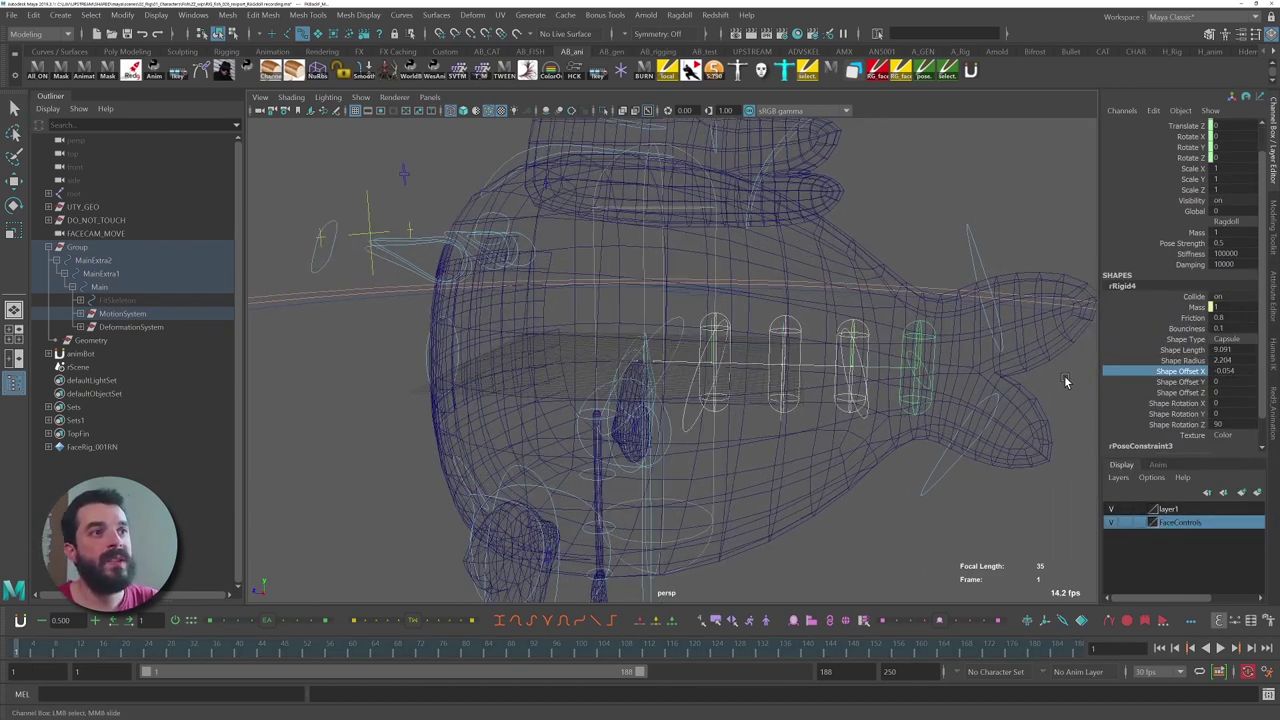
# - Thicken the selected capsules to a Shape Radius of 6.054, with Shape Length 8.441 and Shape Offset X 4.436
pyautogui.click(1180, 360)
pyautogui.moveTo(873, 376); pyautogui.dragTo(965, 370, button='middle')
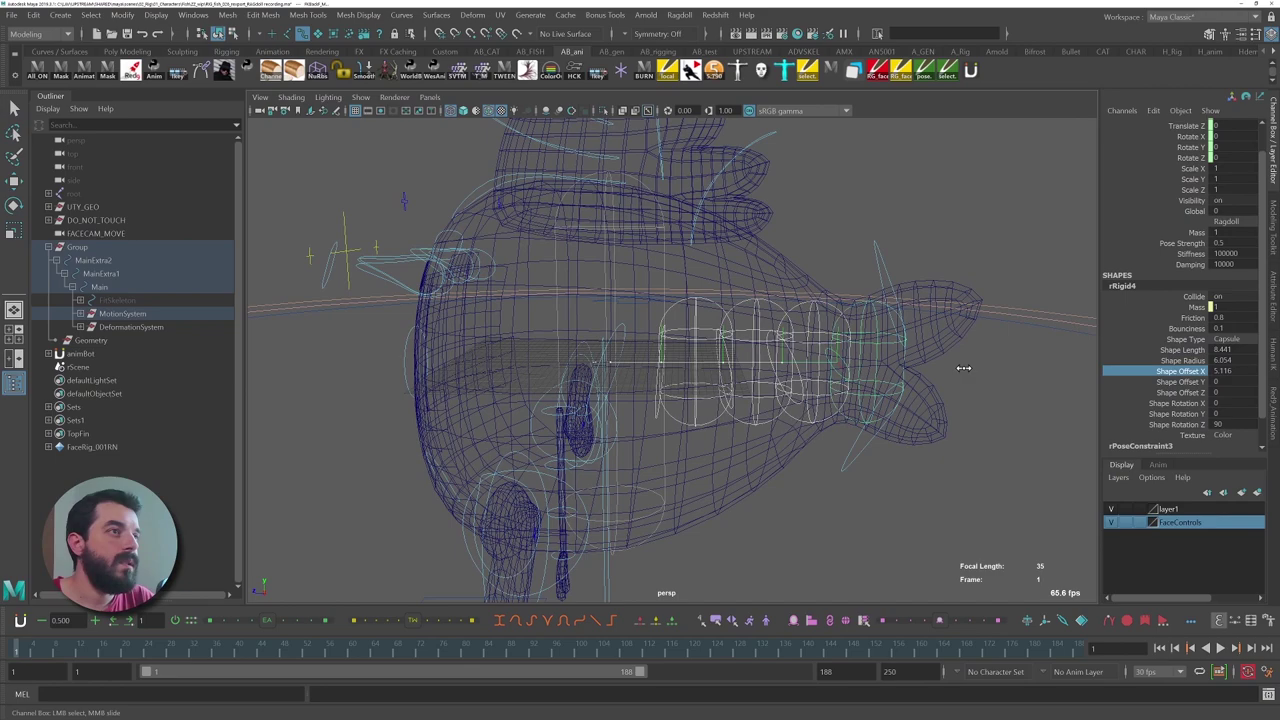
pyautogui.moveTo(955, 368); pyautogui.dragTo(940, 372, button='middle')
pyautogui.keyDown('alt'); pyautogui.moveTo(940, 372); pyautogui.dragTo(897, 389); pyautogui.keyUp('alt')
pyautogui.keyDown('alt'); pyautogui.moveTo(897, 389); pyautogui.dragTo(943, 405, button='right'); pyautogui.keyUp('alt')
pyautogui.keyDown('alt'); pyautogui.moveTo(943, 405); pyautogui.dragTo(674, 390); pyautogui.keyUp('alt')
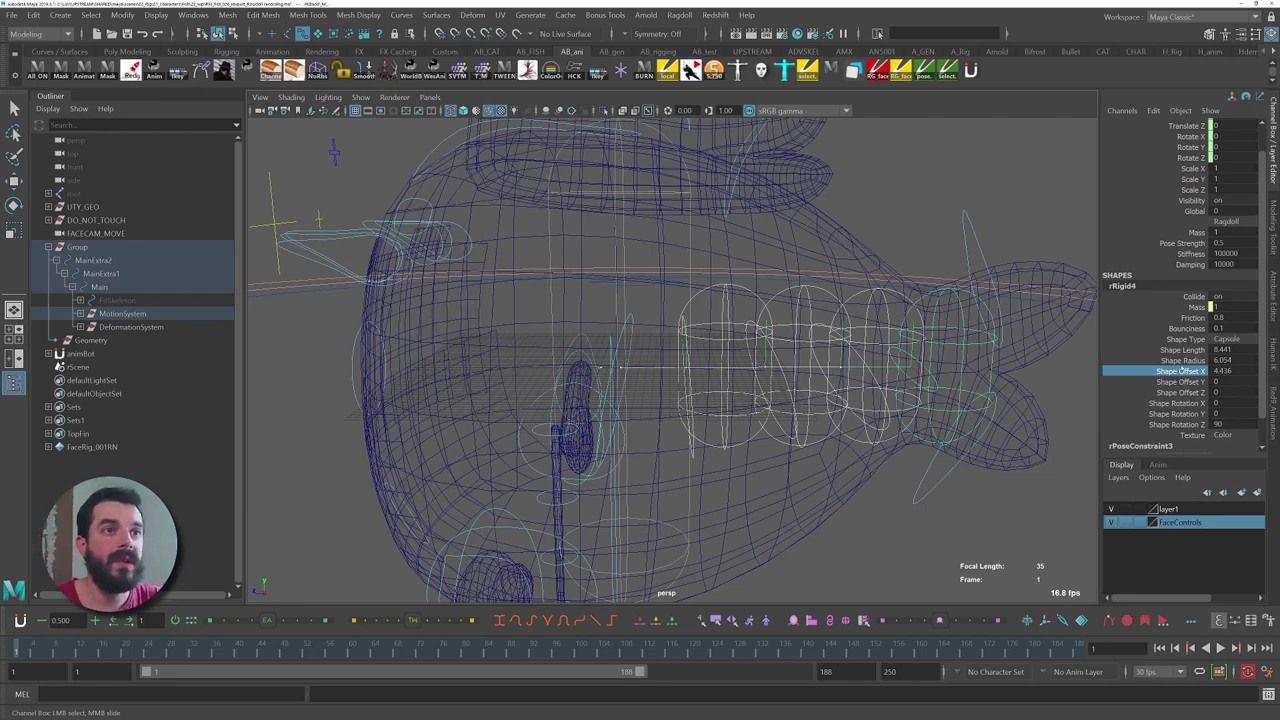
# - Lengthen the back capsules to fill the body height, giving the rear ones a Shape Length of 34.501
pyautogui.click(1180, 350)
pyautogui.moveTo(777, 371); pyautogui.dragTo(914, 371, button='middle')
pyautogui.keyDown('alt'); pyautogui.moveTo(852, 321); pyautogui.dragTo(719, 382); pyautogui.keyUp('alt')
pyautogui.keyDown('alt'); pyautogui.moveTo(1024, 388); pyautogui.dragTo(883, 397); pyautogui.keyUp('alt')
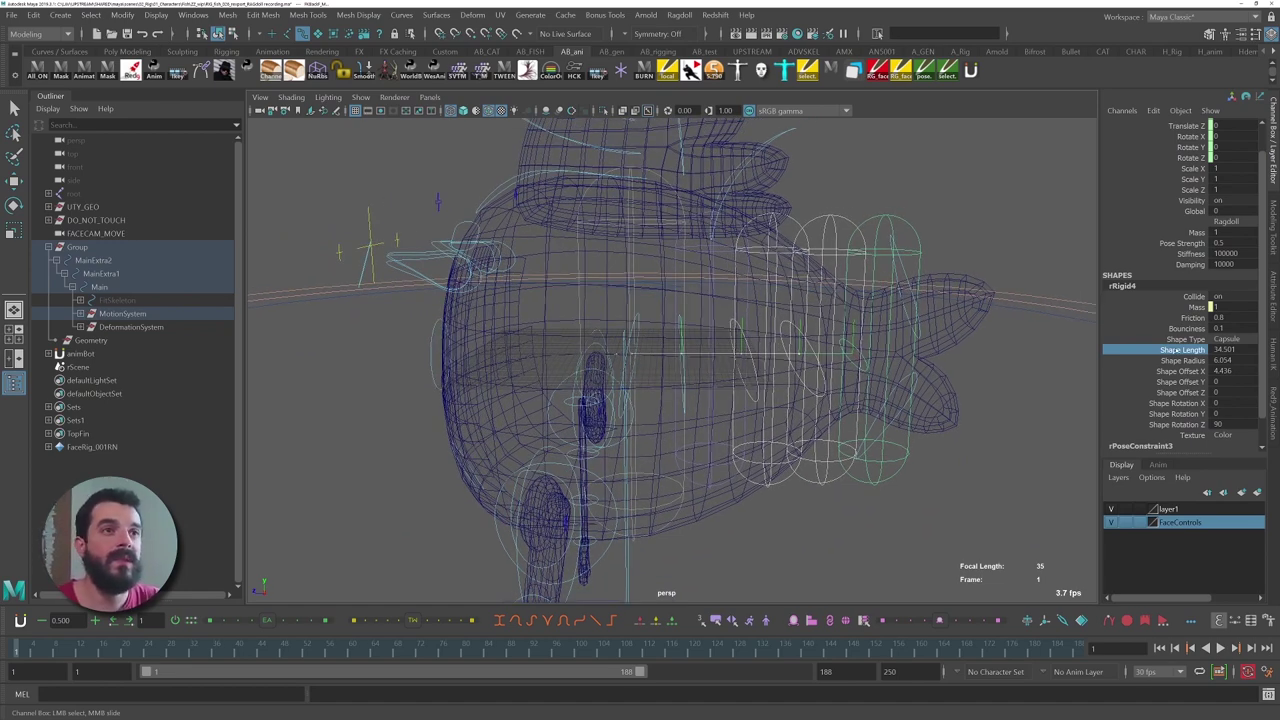
# - Shorten the rear capsules progressively toward the tail, down to a Shape Length of 7.731 on the last one
pyautogui.moveTo(912, 368); pyautogui.dragTo(748, 381, button='middle')
pyautogui.moveTo(1030, 399); pyautogui.dragTo(682, 394, button='middle')
pyautogui.keyDown('alt'); pyautogui.moveTo(906, 418); pyautogui.dragTo(666, 398, button='middle'); pyautogui.keyUp('alt')
pyautogui.keyDown('alt'); pyautogui.moveTo(700, 400); pyautogui.dragTo(953, 437, button='right'); pyautogui.keyUp('alt')
pyautogui.keyDown('alt'); pyautogui.moveTo(686, 294); pyautogui.dragTo(720, 325); pyautogui.keyUp('alt')
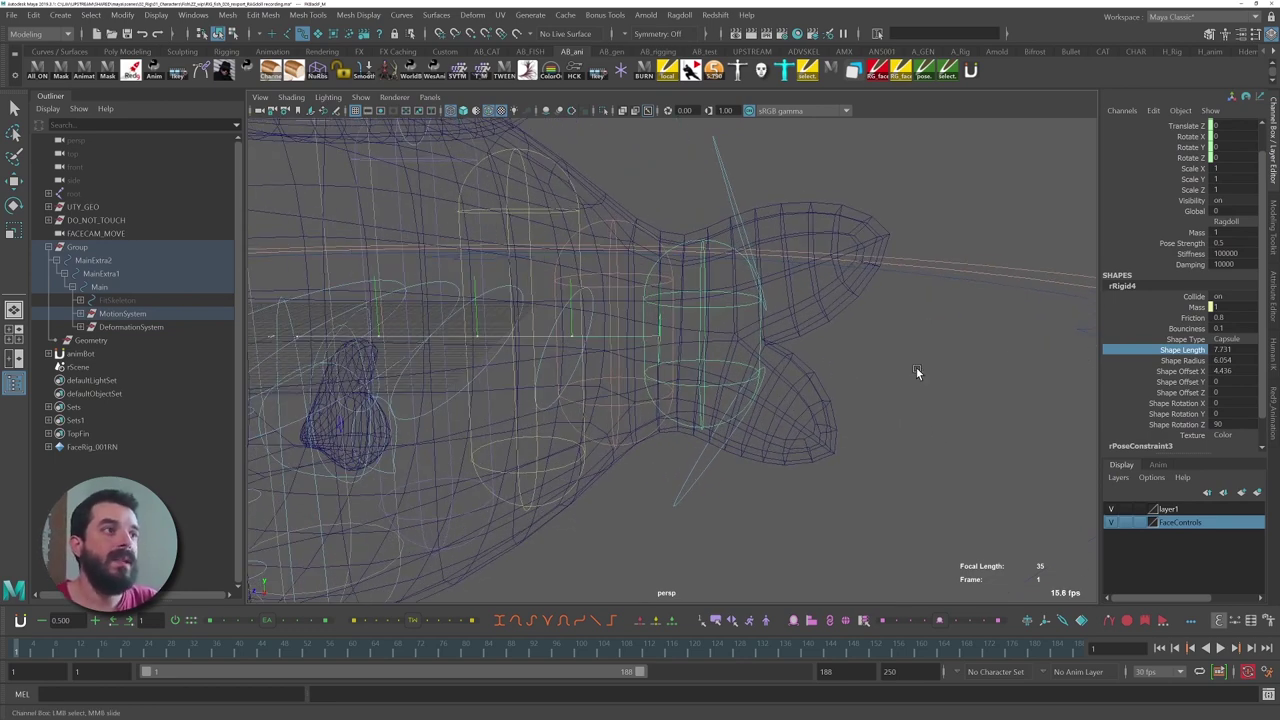
# - Try shifting the last tail capsule with Shape Offset Y and Shape Offset Z, undoing each change
pyautogui.click(1181, 381)
pyautogui.moveTo(751, 369); pyautogui.dragTo(852, 383, button='middle')
pyautogui.hotkey('ctrl', 'z')
pyautogui.click(1199, 392)
pyautogui.hotkey('ctrl', 'z')
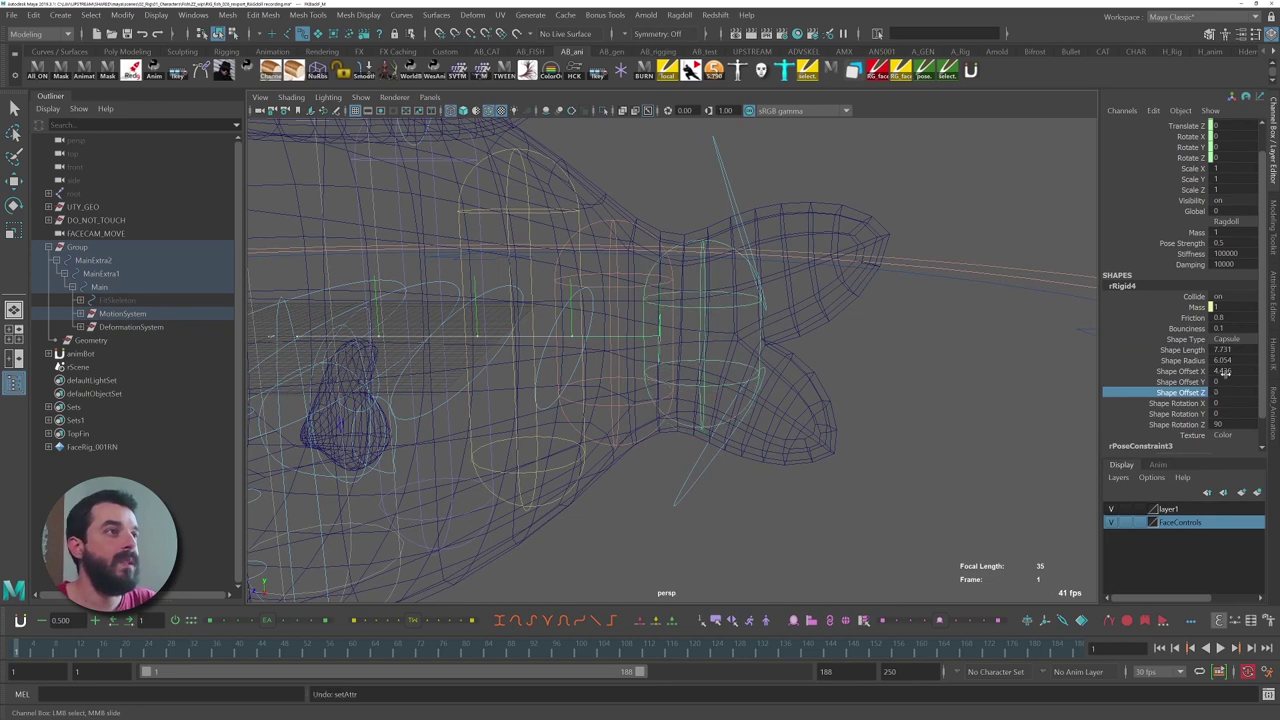
pyautogui.click(1187, 382)
pyautogui.moveTo(757, 369); pyautogui.dragTo(790, 370, button='middle')
pyautogui.hotkey('ctrl', 'z')
# - Move the last tail capsule toward the tail fin by setting its Shape Offset X to 5.806
pyautogui.click(1181, 371)
pyautogui.moveTo(708, 363); pyautogui.dragTo(726, 363, button='middle')
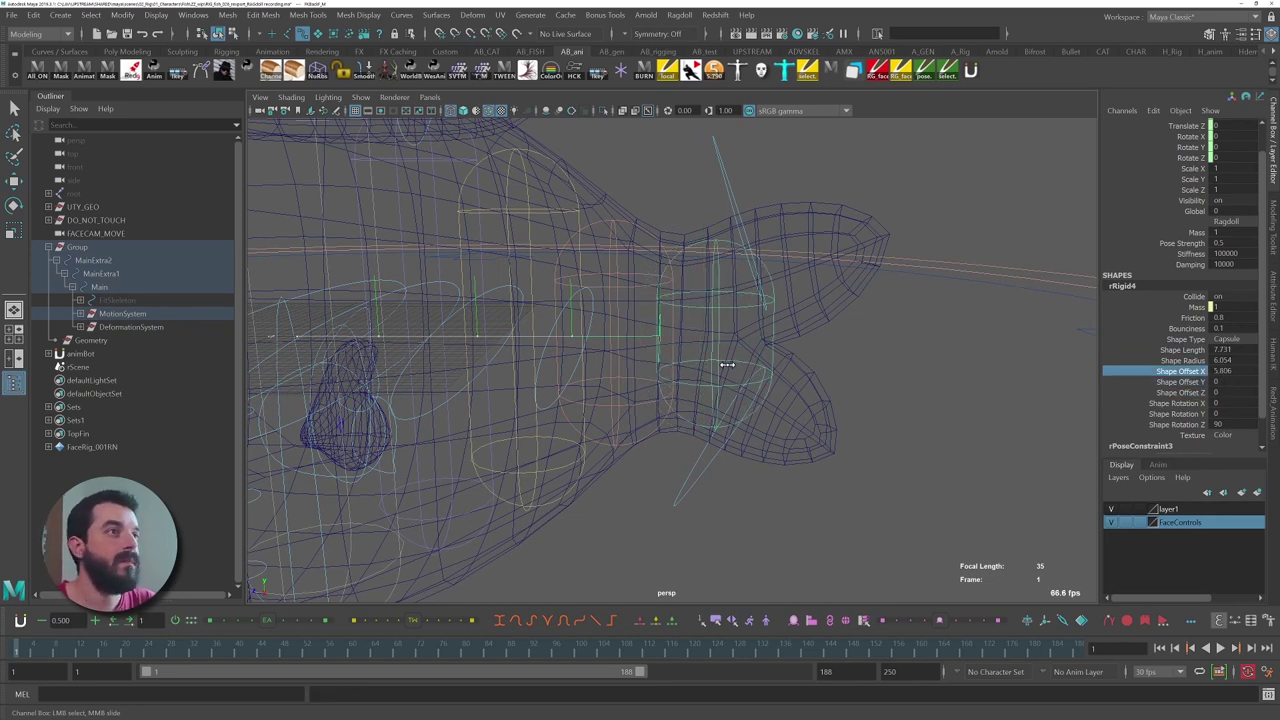
pyautogui.keyDown('alt'); pyautogui.moveTo(726, 363); pyautogui.dragTo(665, 351, button='right'); pyautogui.keyUp('alt')
pyautogui.keyDown('alt'); pyautogui.moveTo(665, 351); pyautogui.dragTo(743, 361, button='middle'); pyautogui.keyUp('alt')
# - Set FKBackA_M's Global Strength to 0.5 and play back the simulation in shaded and wireframe display
pyautogui.press('q')
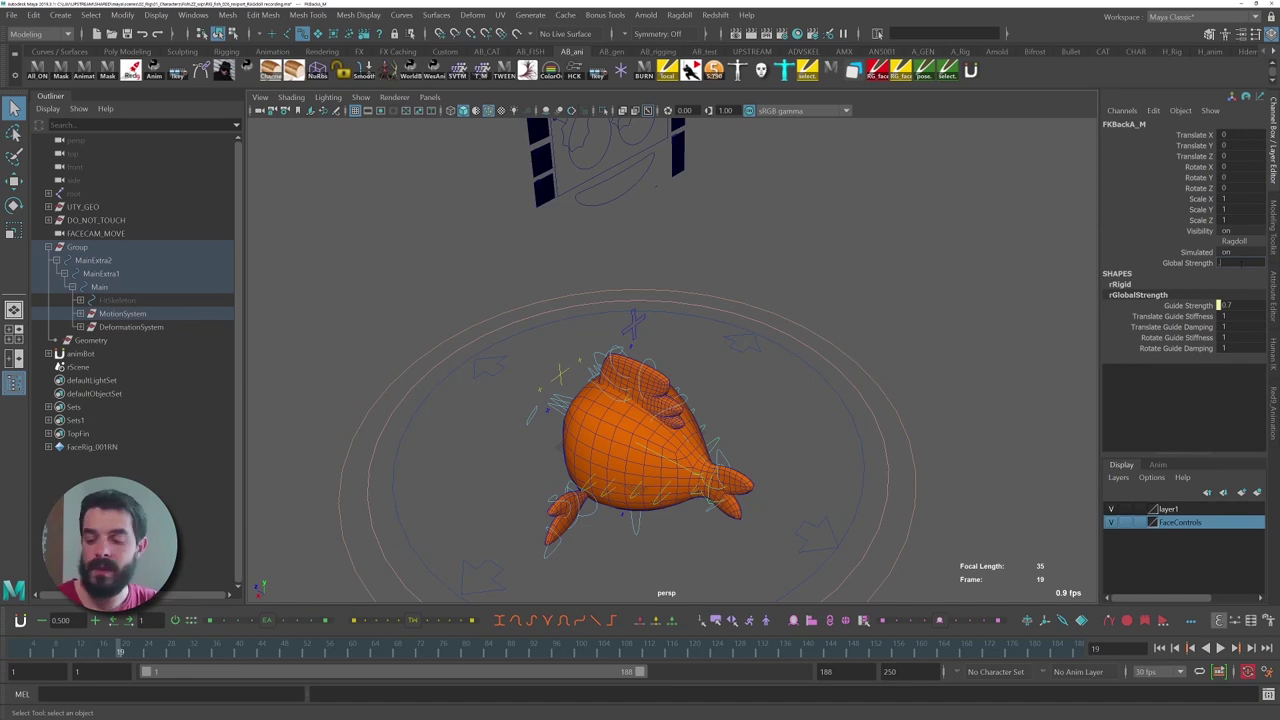
pyautogui.hotkey('alt', 'v')
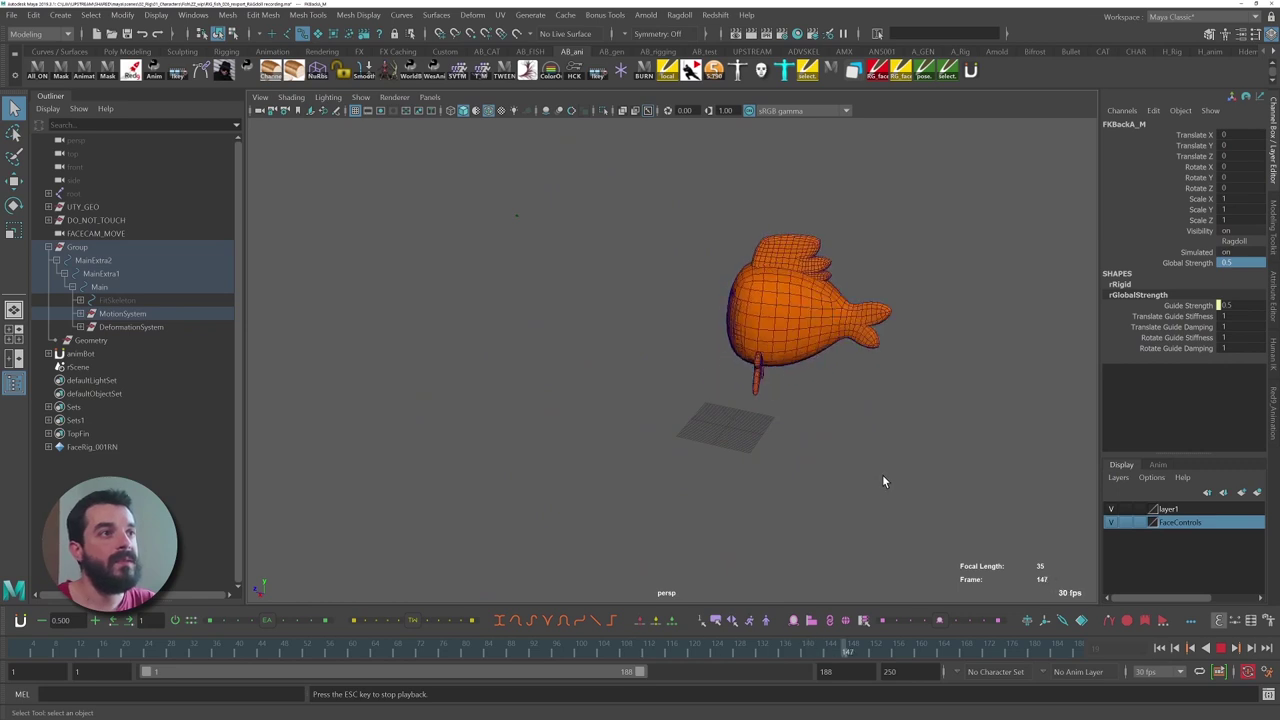
pyautogui.press('Escape')
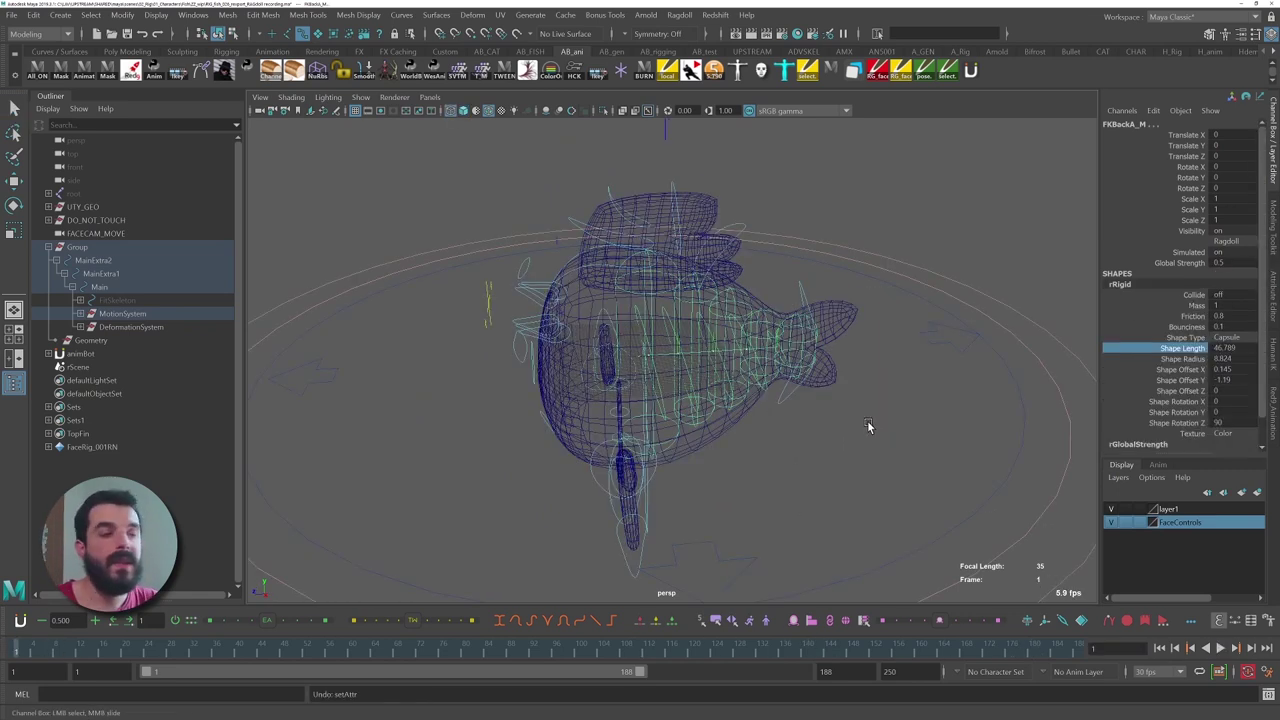
pyautogui.keyDown('alt'); pyautogui.moveTo(869, 426); pyautogui.dragTo(799, 416, button='middle'); pyautogui.keyUp('alt')
pyautogui.hotkey('alt', 'v')
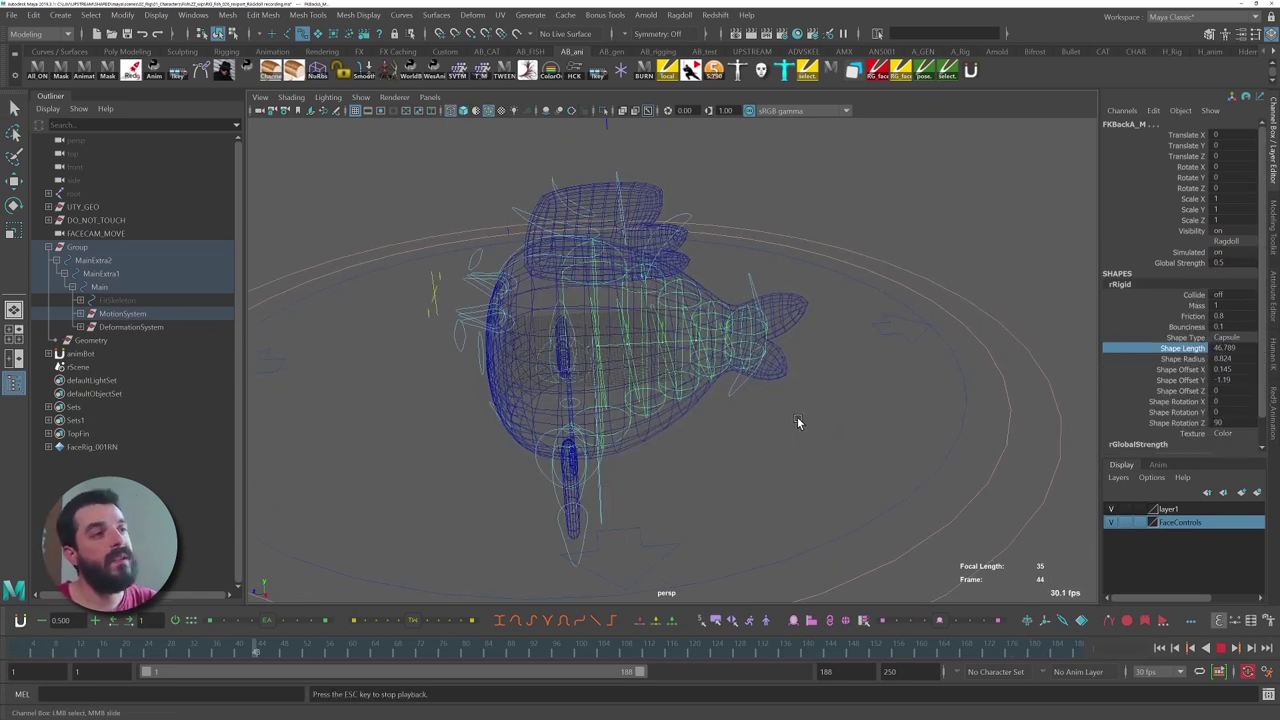
pyautogui.press('Escape')
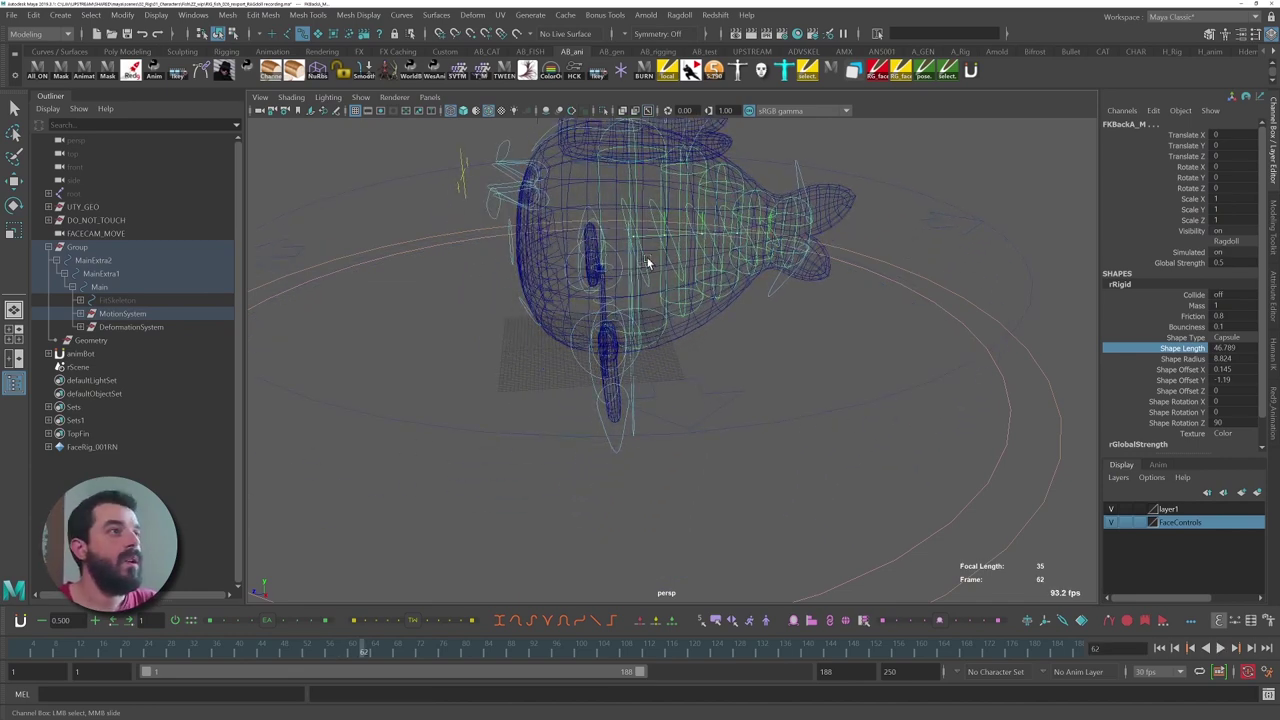
# - Reselect the back controls led by FKBackA_M and set the rigid Shape Length to 41.579
pyautogui.moveTo(774, 221); pyautogui.dragTo(768, 305)
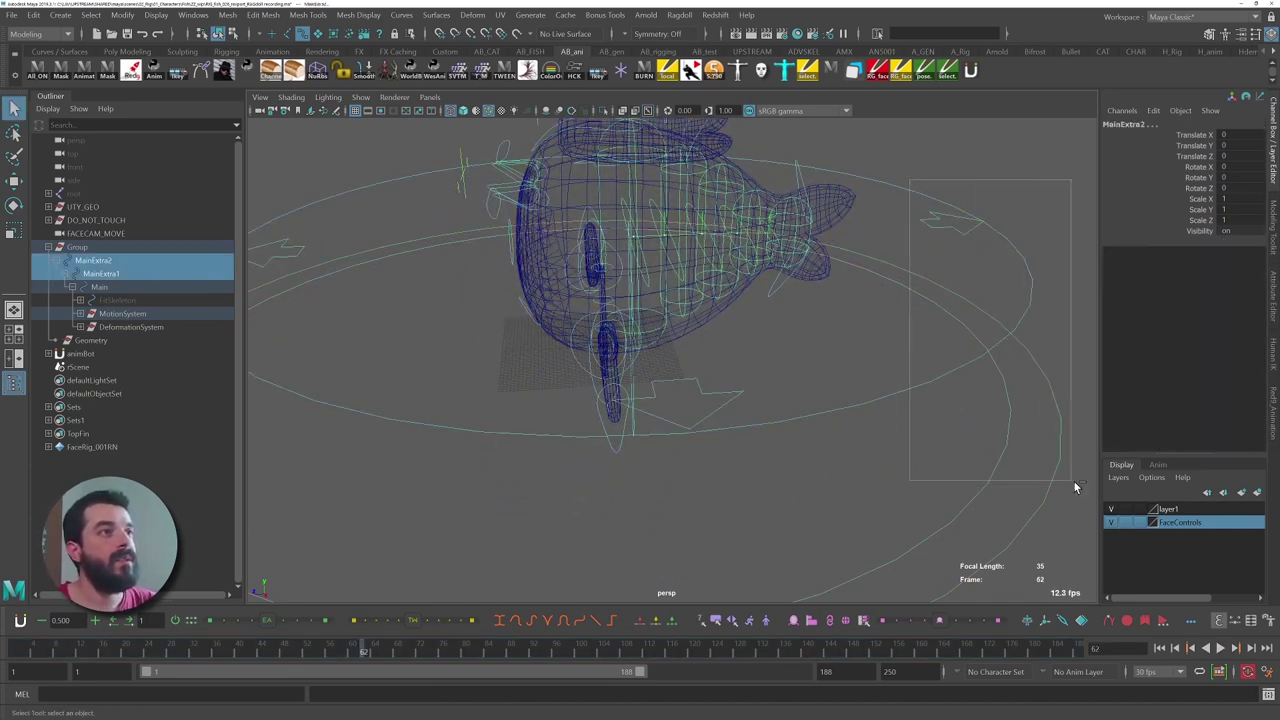
pyautogui.click(577, 285)
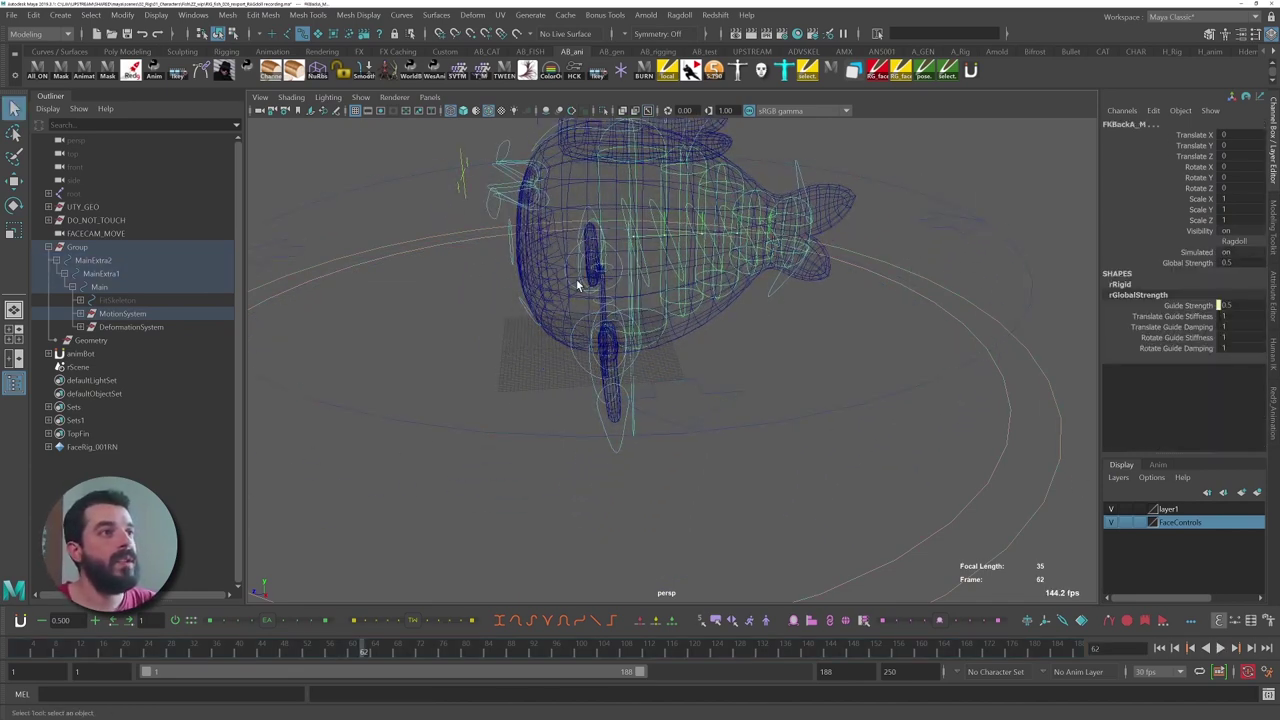
pyautogui.click(1121, 285)
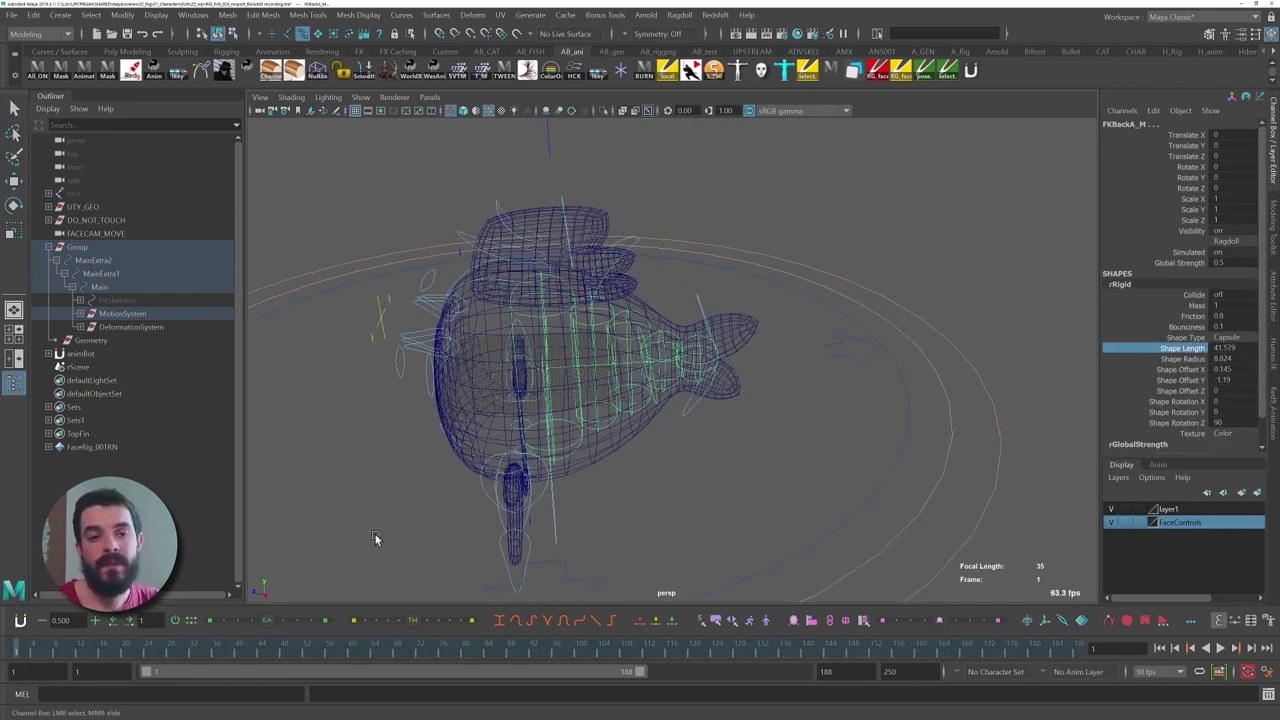
# - Try a Shape Length of 34.379 at frame 62, undo it and return to the first frame
pyautogui.moveTo(49, 651); pyautogui.dragTo(363, 630)
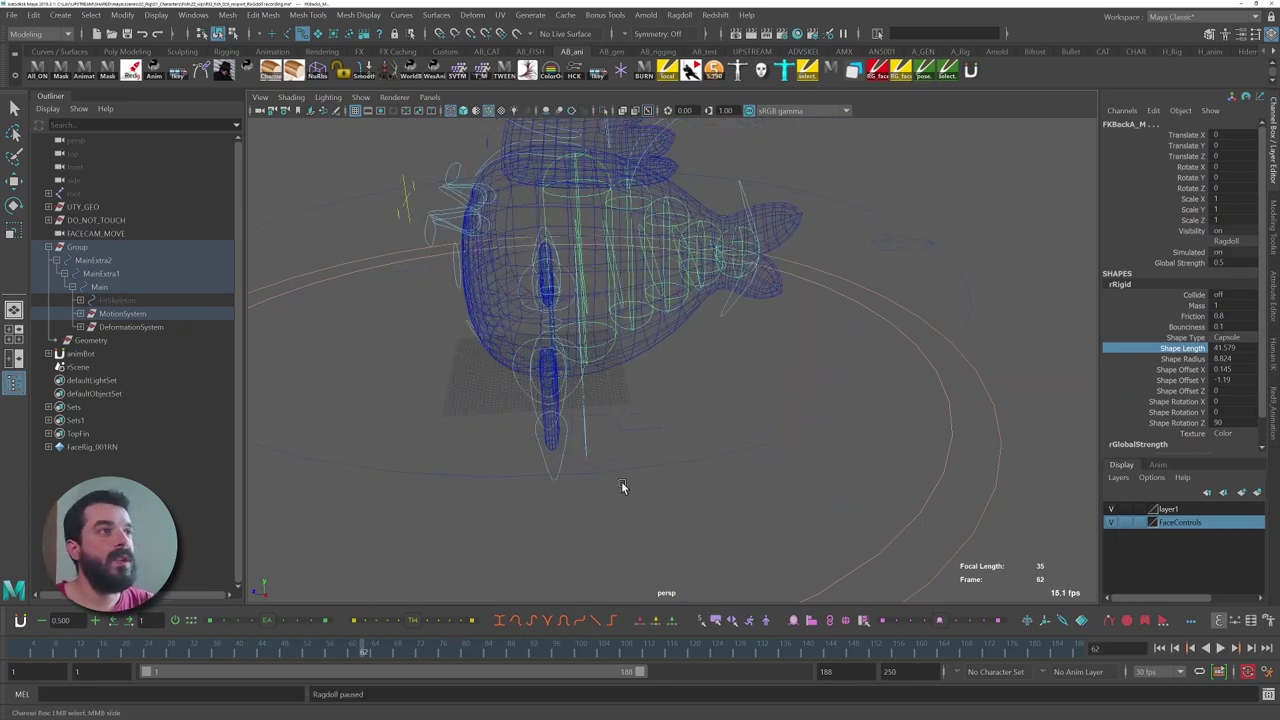
pyautogui.moveTo(915, 413); pyautogui.dragTo(196, 384, button='middle')
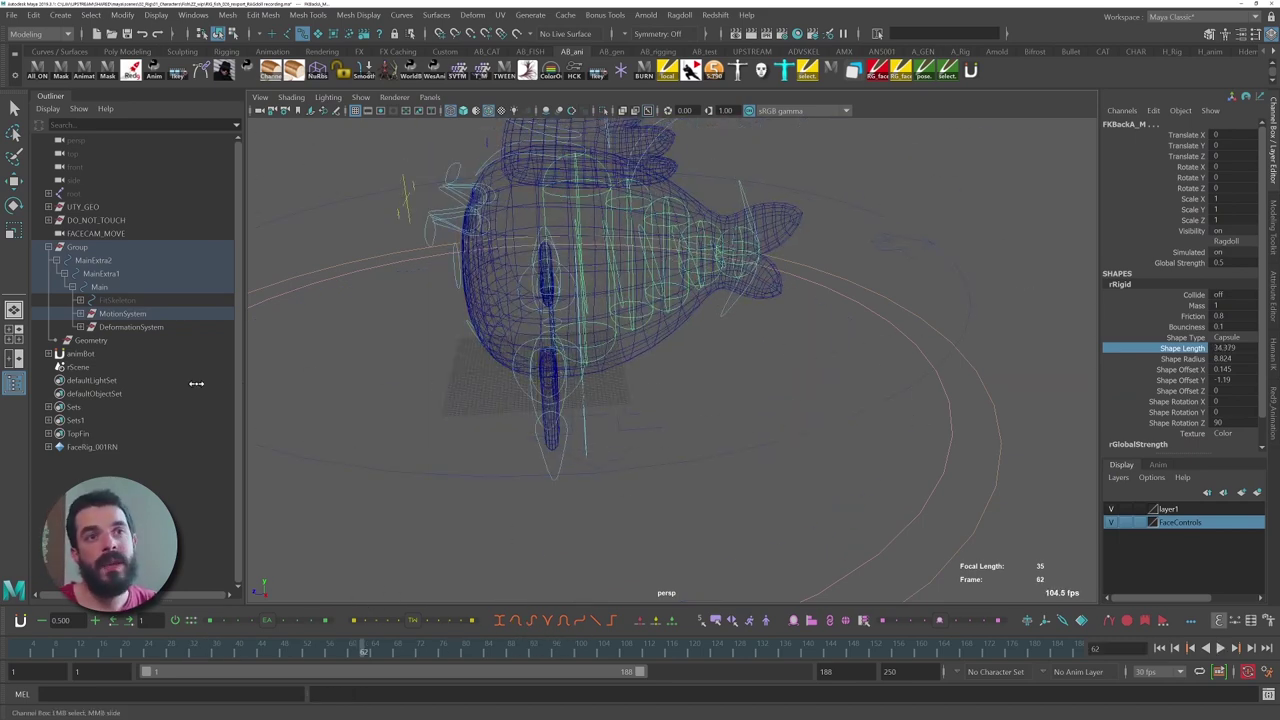
pyautogui.hotkey('ctrl', 'z')
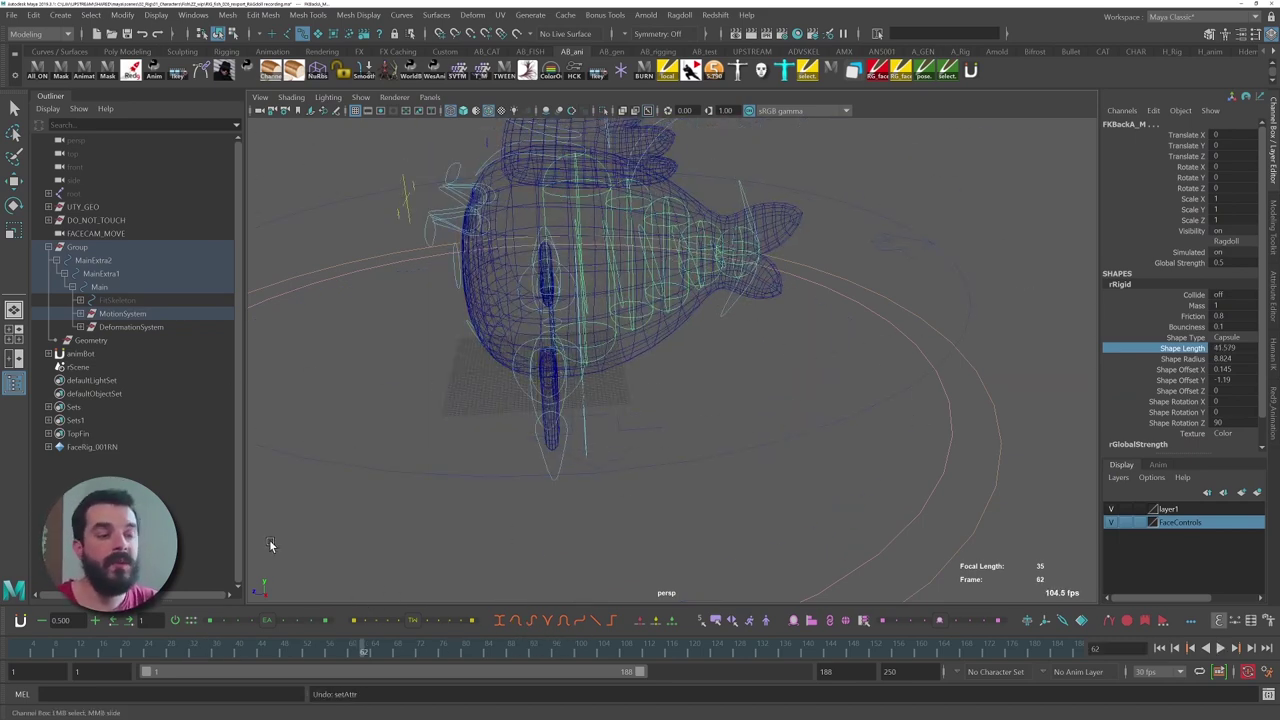
pyautogui.hotkey('alt', 'shift', 'v')
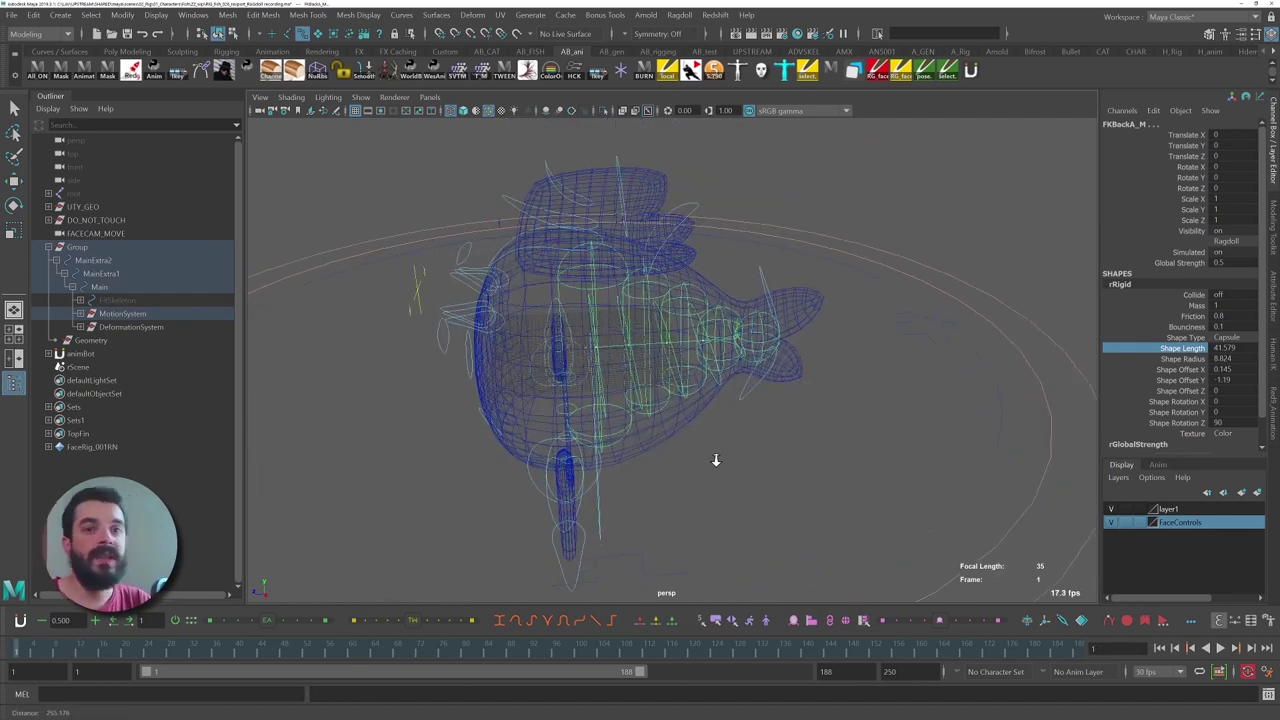
# - Set the selected back controls' Shape Length to 40.939 at frame 1 and check the capsules against the body
pyautogui.keyDown('alt'); pyautogui.moveTo(716, 460); pyautogui.dragTo(634, 366); pyautogui.keyUp('alt')
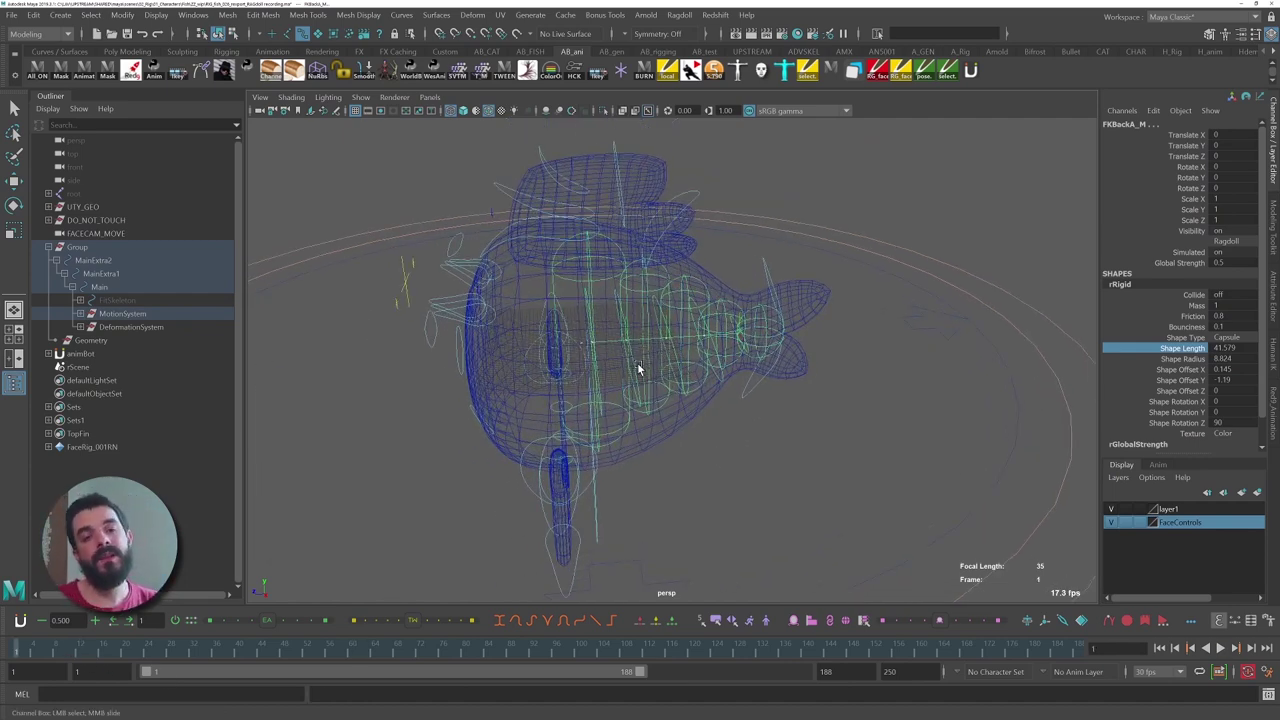
pyautogui.press('[')
pyautogui.press(']')
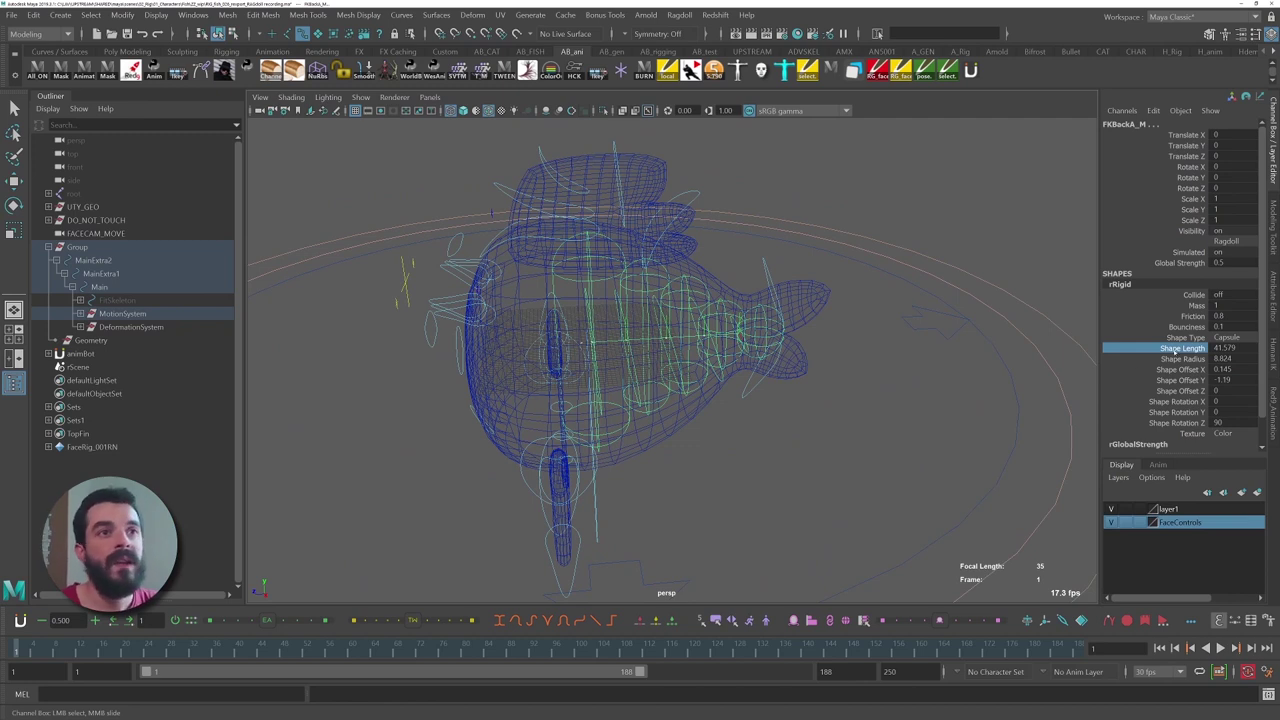
pyautogui.moveTo(635, 405); pyautogui.dragTo(612, 366, button='middle')
pyautogui.keyDown('alt'); pyautogui.moveTo(612, 366); pyautogui.dragTo(595, 288); pyautogui.keyUp('alt')
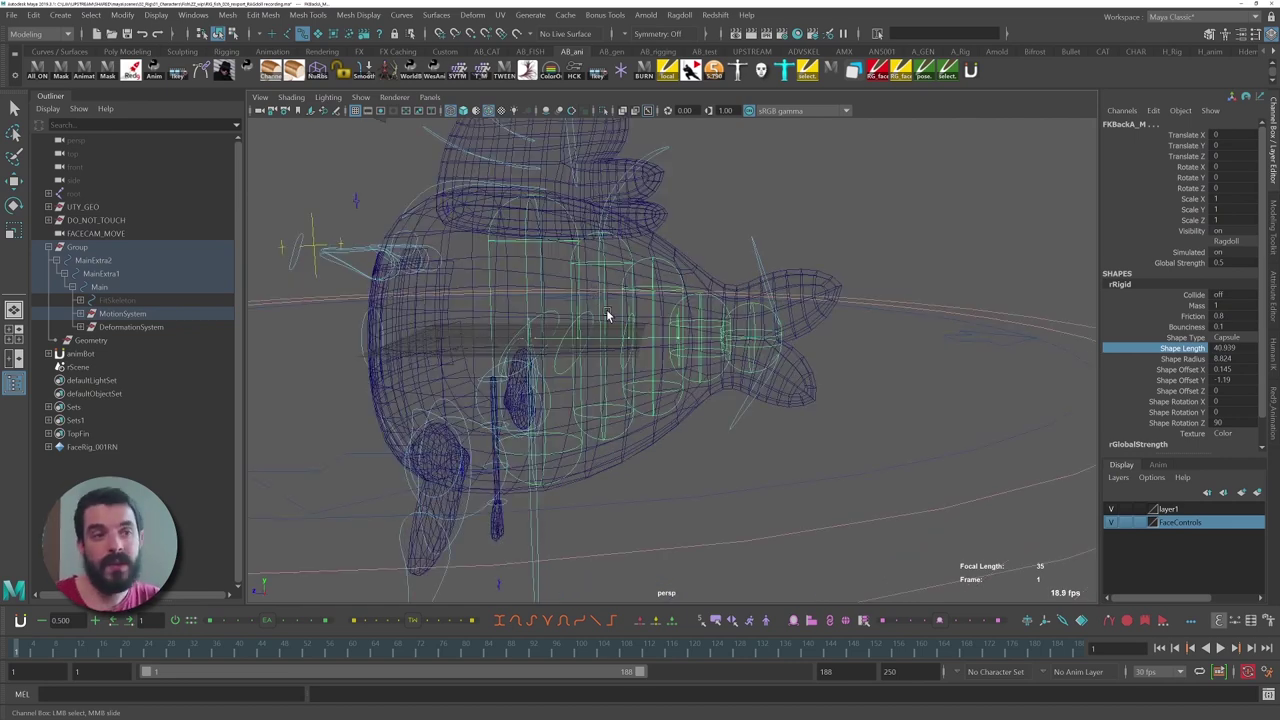
# - Try the Sphere shape type on the selected back controls' rigids and undo it
pyautogui.click(1228, 339)
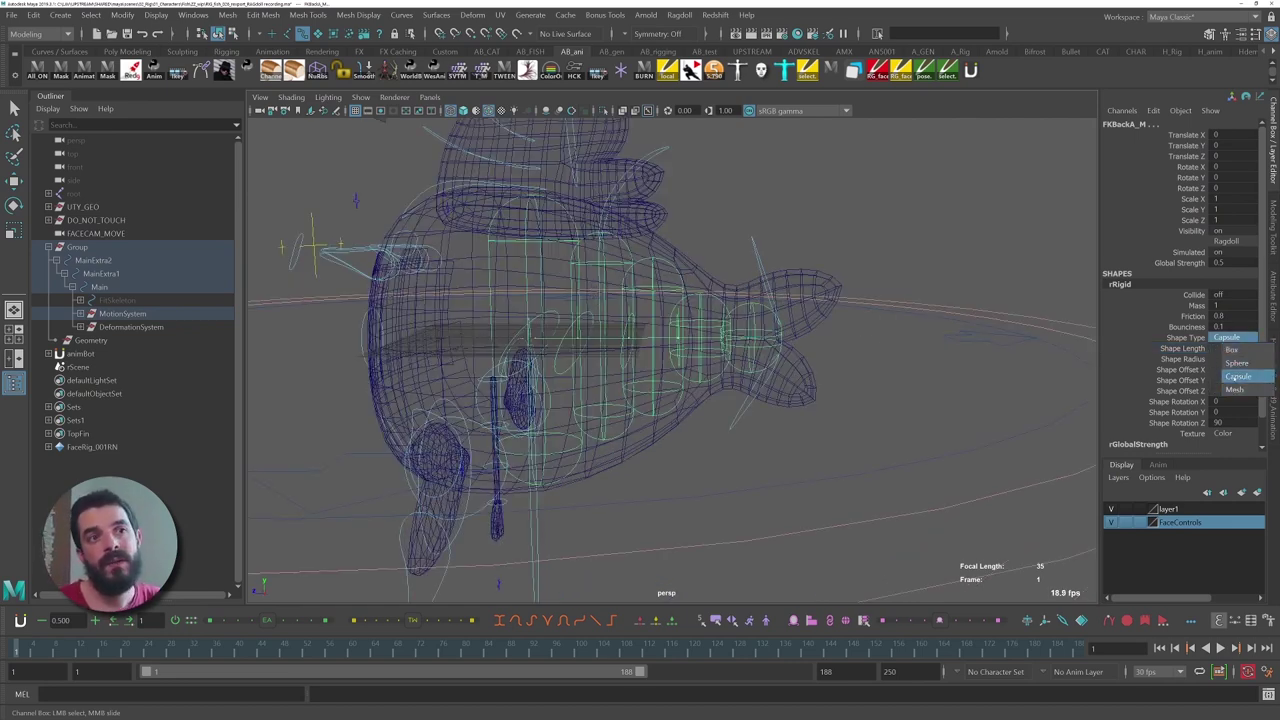
pyautogui.click(1234, 376)
pyautogui.click(1245, 343)
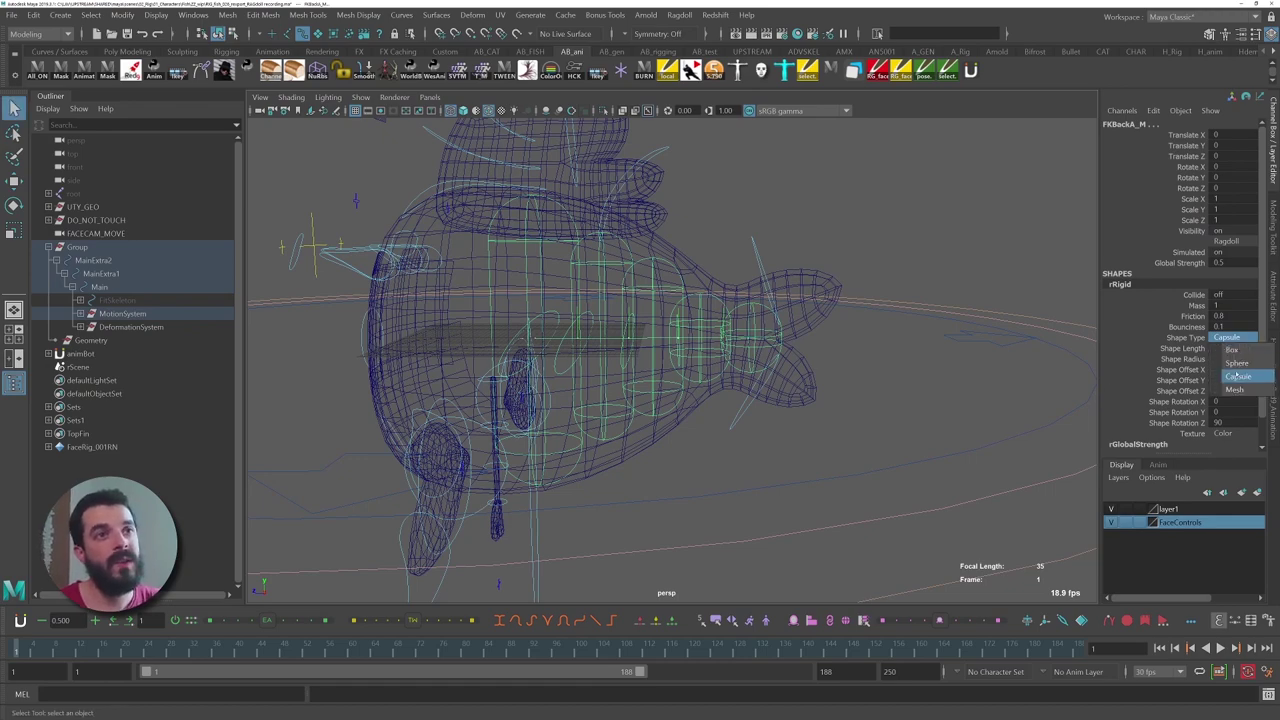
pyautogui.click(1222, 365)
pyautogui.keyDown('alt'); pyautogui.moveTo(755, 366); pyautogui.dragTo(700, 362); pyautogui.keyUp('alt')
pyautogui.hotkey('alt', 'v')
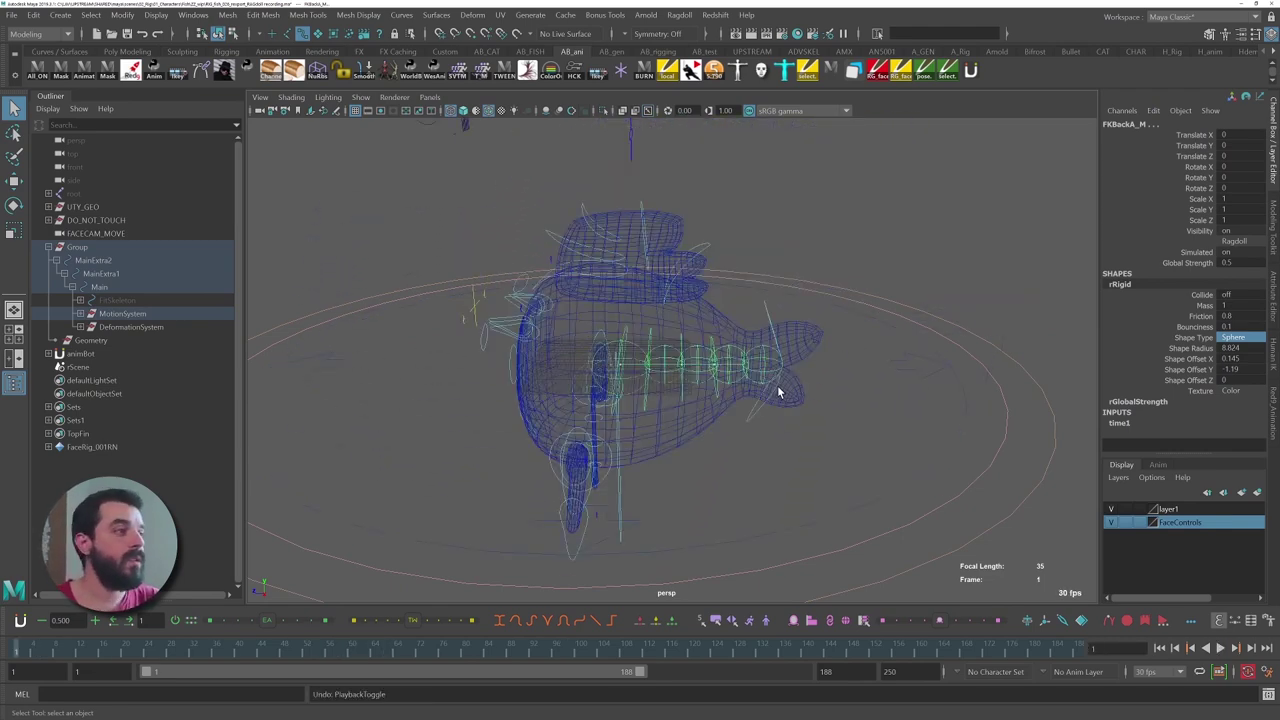
pyautogui.hotkey('ctrl', 'z')
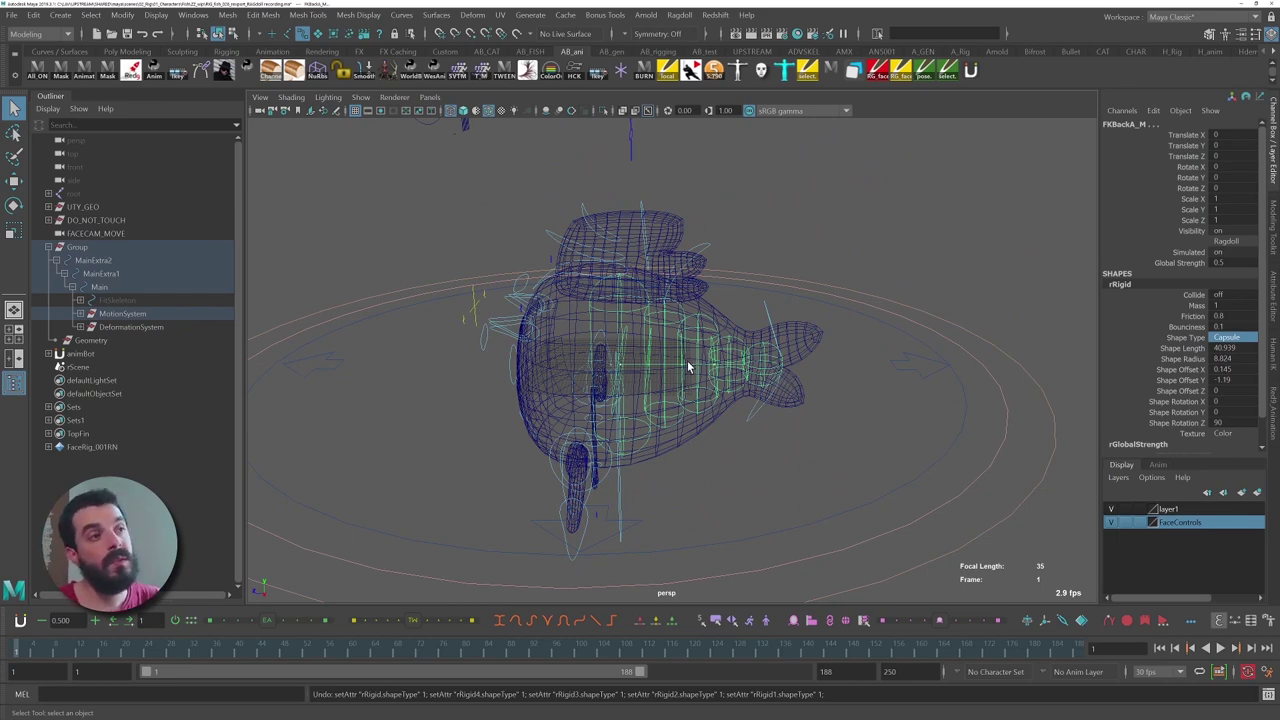
# - Play back the simulation with the capsule shapes in wireframe and return to frame 1
pyautogui.keyDown('alt'); pyautogui.moveTo(687, 360); pyautogui.dragTo(768, 367); pyautogui.keyUp('alt')
pyautogui.hotkey('alt', 'v')
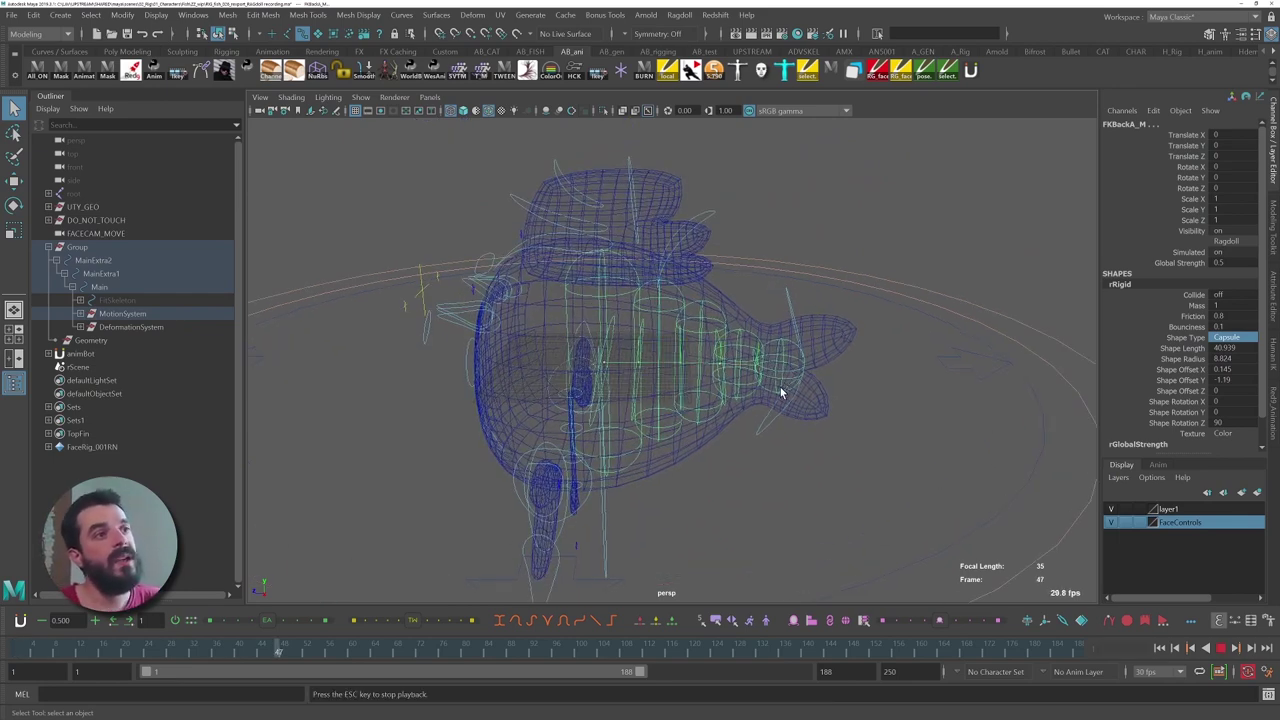
pyautogui.keyDown('alt'); pyautogui.moveTo(868, 374); pyautogui.dragTo(763, 331, button='right'); pyautogui.keyUp('alt')
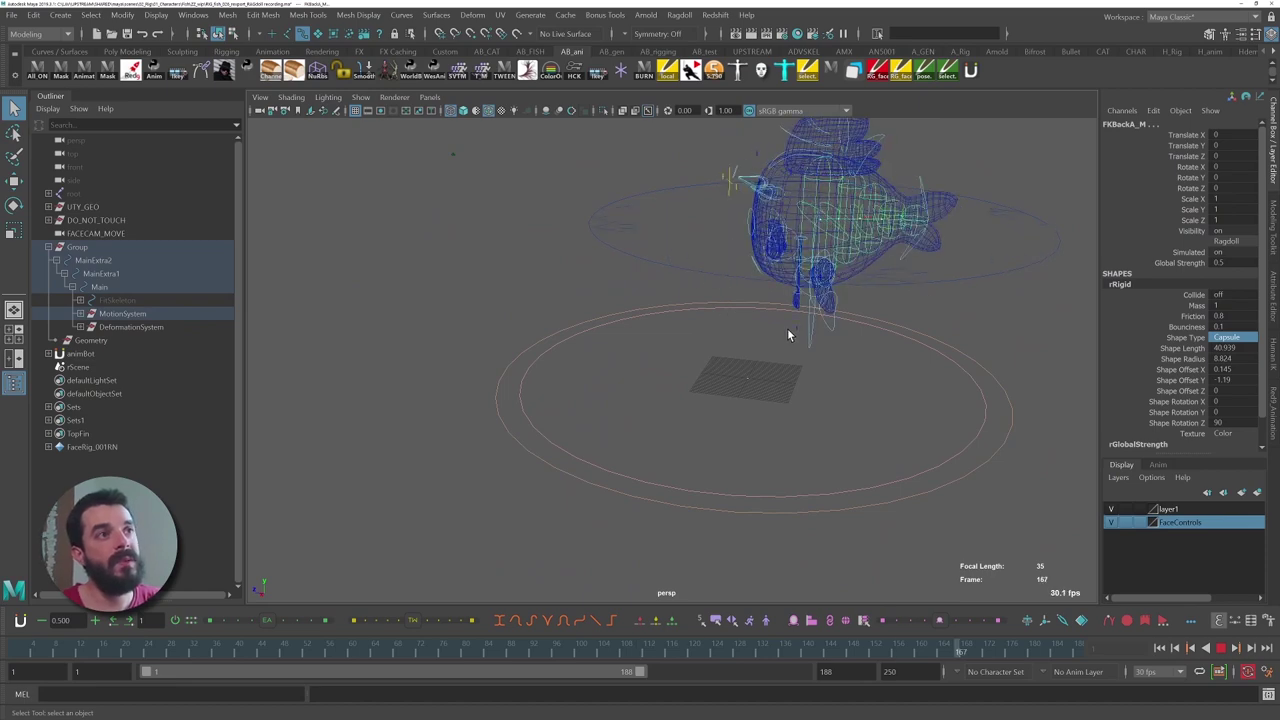
pyautogui.press('Escape')
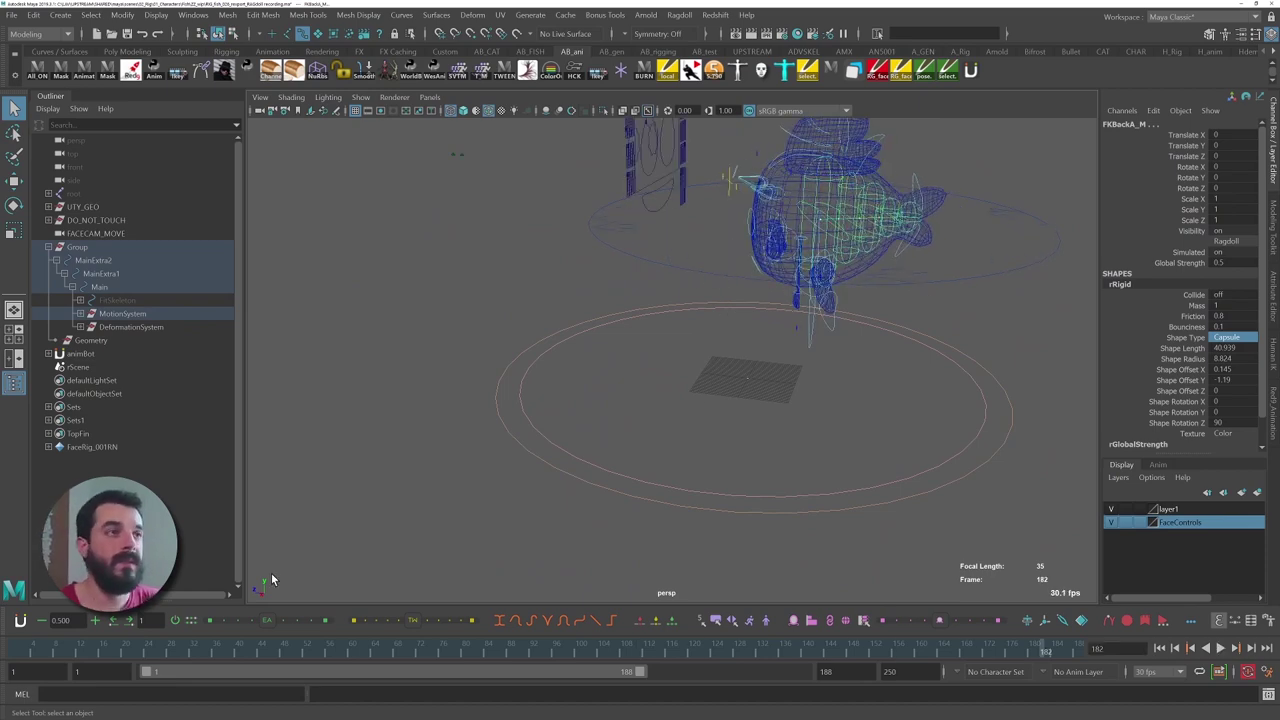
pyautogui.click(17, 650)
# - Select the FKBackF_M control at the tail base and inspect the tail fins in shaded display
pyautogui.keyDown('alt'); pyautogui.moveTo(691, 429); pyautogui.dragTo(800, 429, button='right'); pyautogui.keyUp('alt')
pyautogui.keyDown('alt'); pyautogui.moveTo(800, 429); pyautogui.dragTo(631, 434, button='middle'); pyautogui.keyUp('alt')
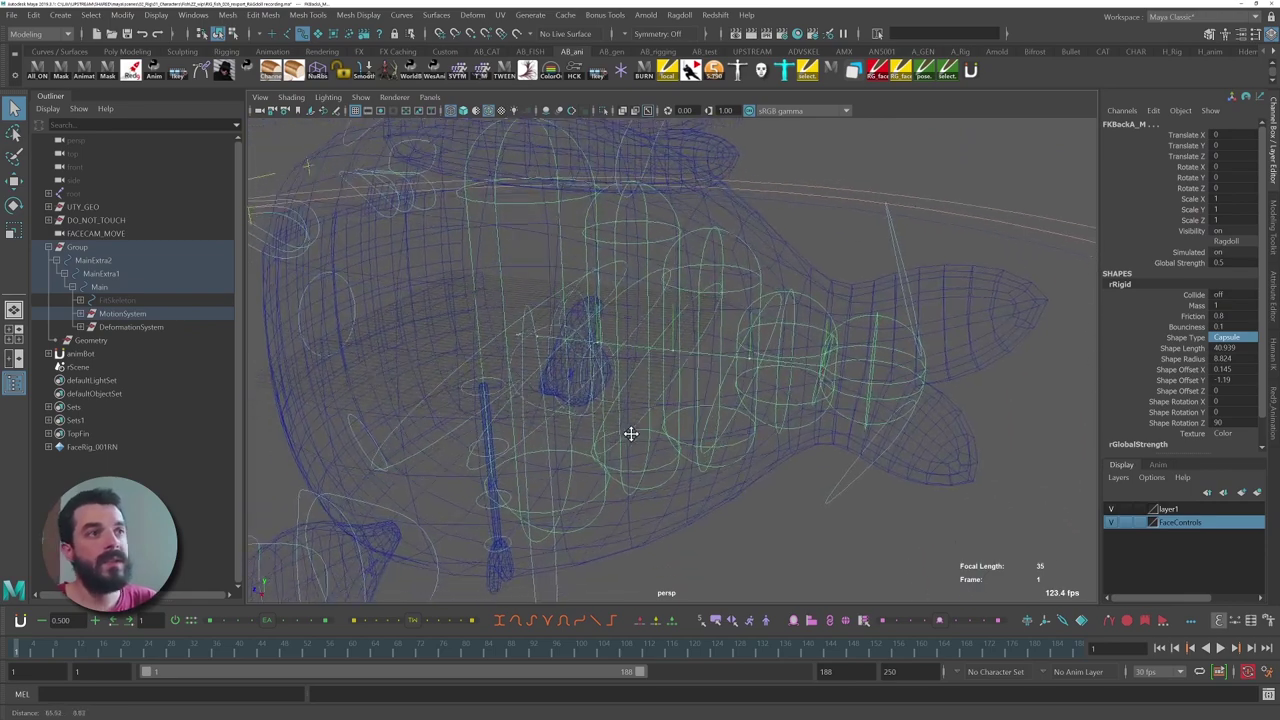
pyautogui.keyDown('alt'); pyautogui.moveTo(630, 433); pyautogui.dragTo(928, 435); pyautogui.keyUp('alt')
pyautogui.keyDown('alt'); pyautogui.moveTo(859, 360); pyautogui.dragTo(714, 300); pyautogui.keyUp('alt')
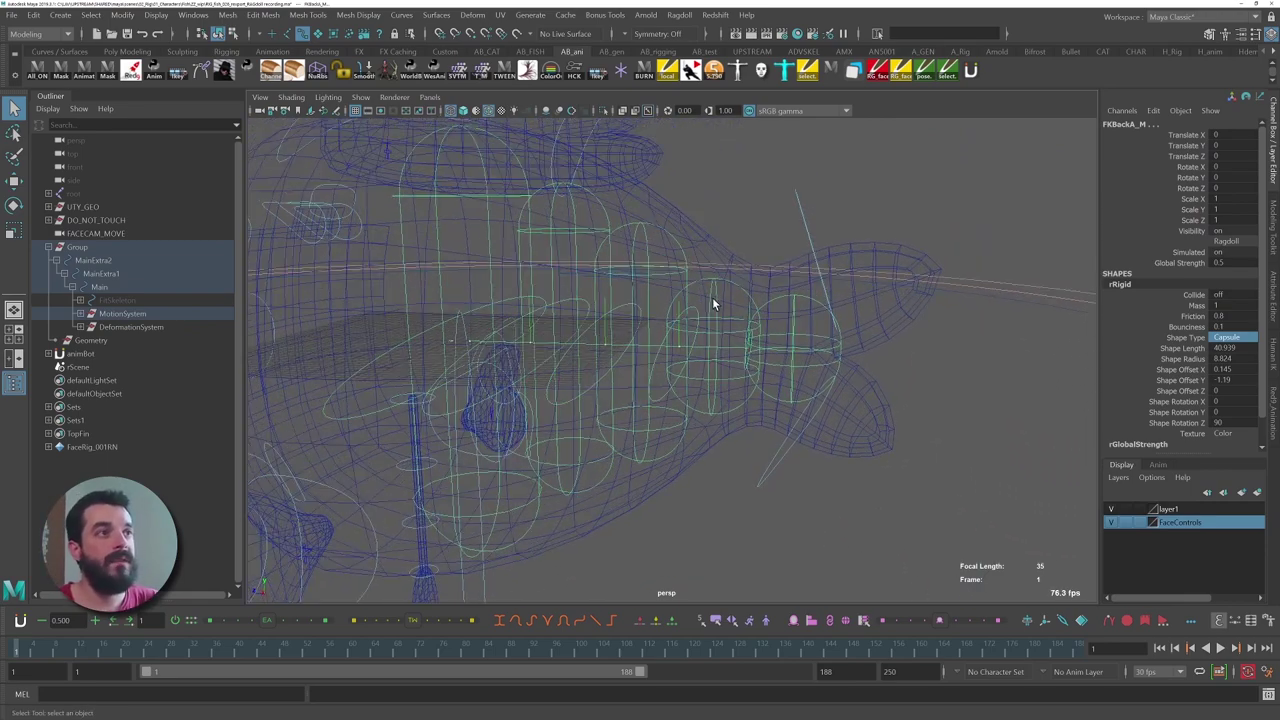
pyautogui.click(748, 357)
pyautogui.press('5')
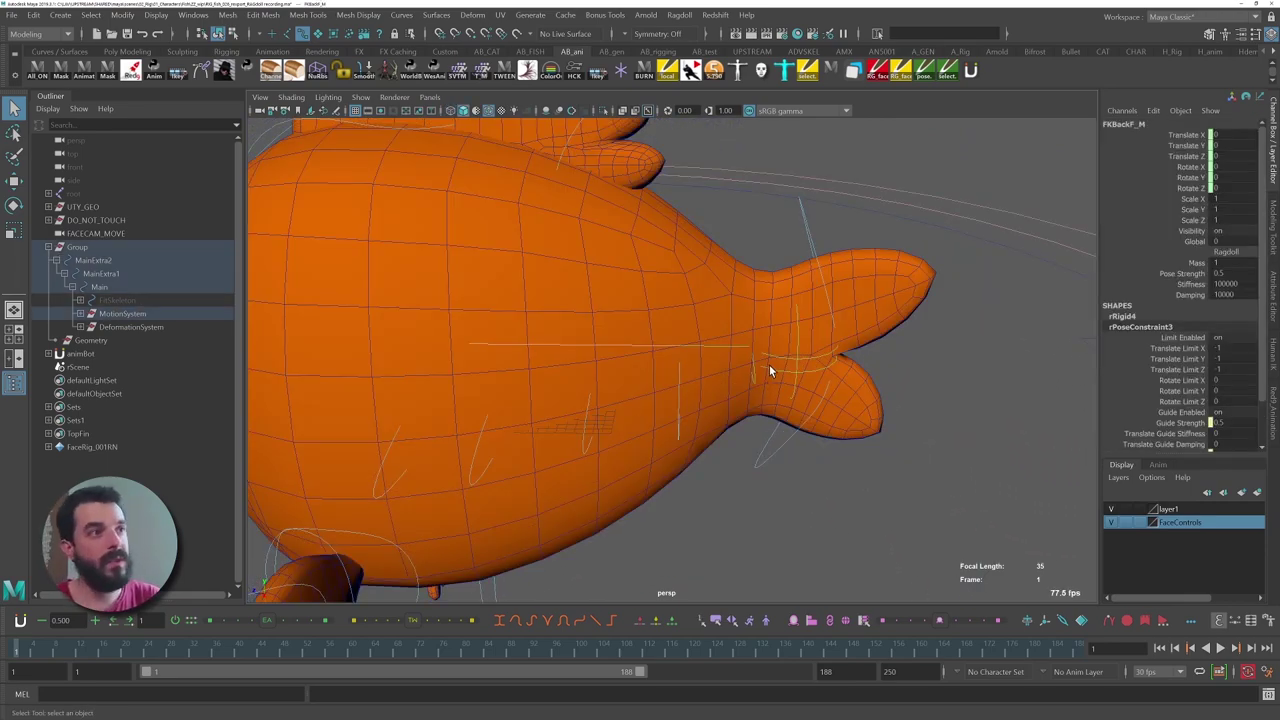
pyautogui.keyDown('alt'); pyautogui.moveTo(770, 367); pyautogui.dragTo(758, 372); pyautogui.keyUp('alt')
pyautogui.keyDown('alt'); pyautogui.moveTo(827, 303); pyautogui.dragTo(787, 272); pyautogui.keyUp('alt')
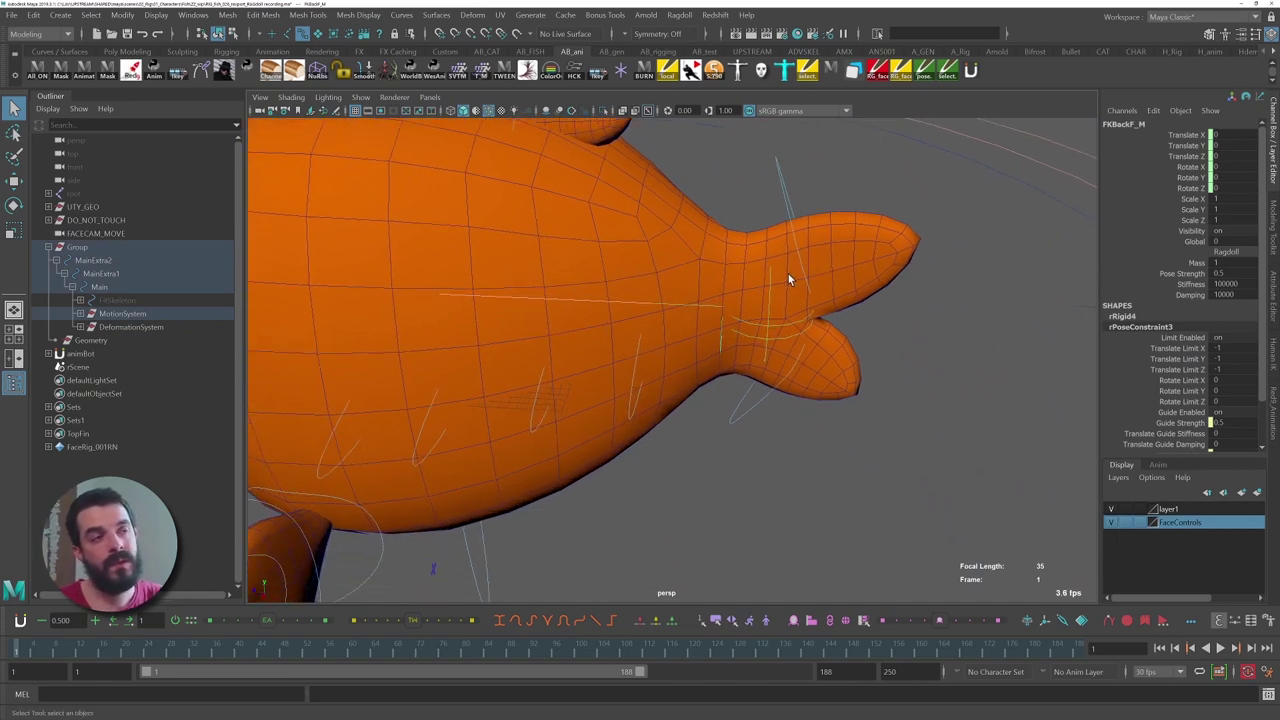
pyautogui.keyDown('alt'); pyautogui.moveTo(828, 321); pyautogui.dragTo(731, 345); pyautogui.keyUp('alt')
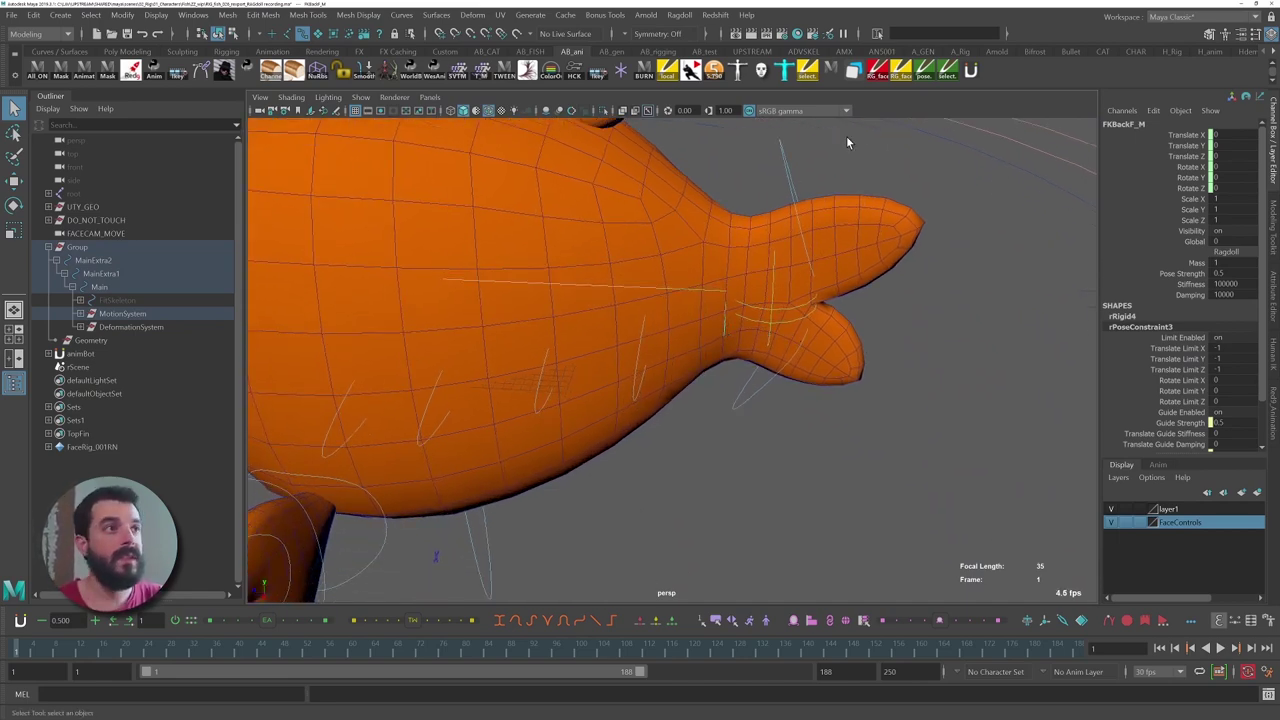
# - Add FKTailFinUpper1_M to the selection and create an Active Chain with Capsule as the Initial Shape
pyautogui.click(846, 142)
pyautogui.click(679, 15)
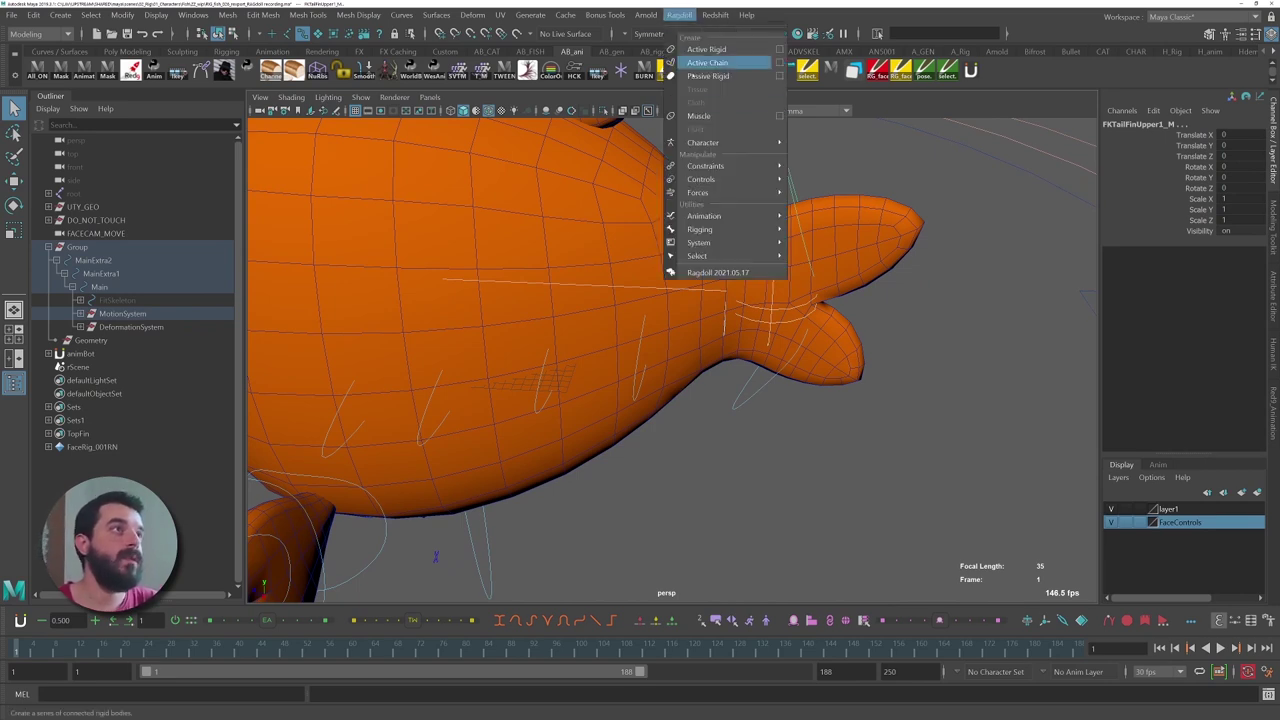
pyautogui.click(780, 63)
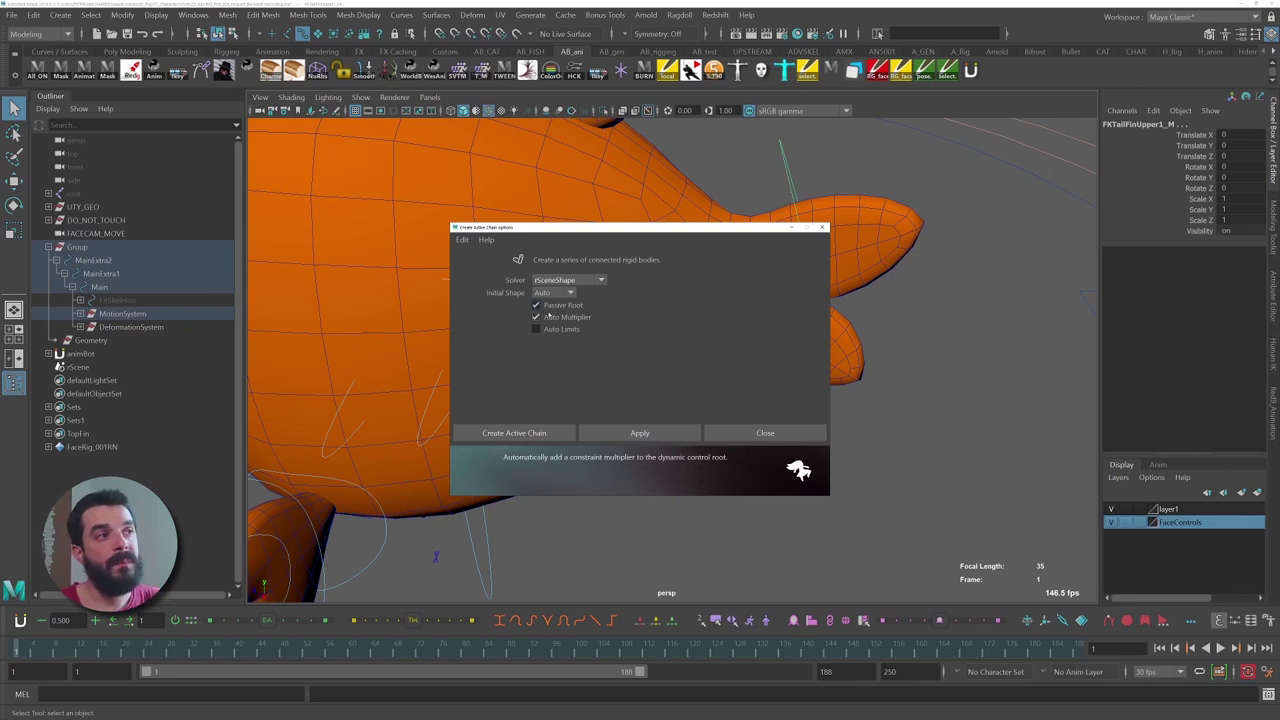
pyautogui.click(541, 293)
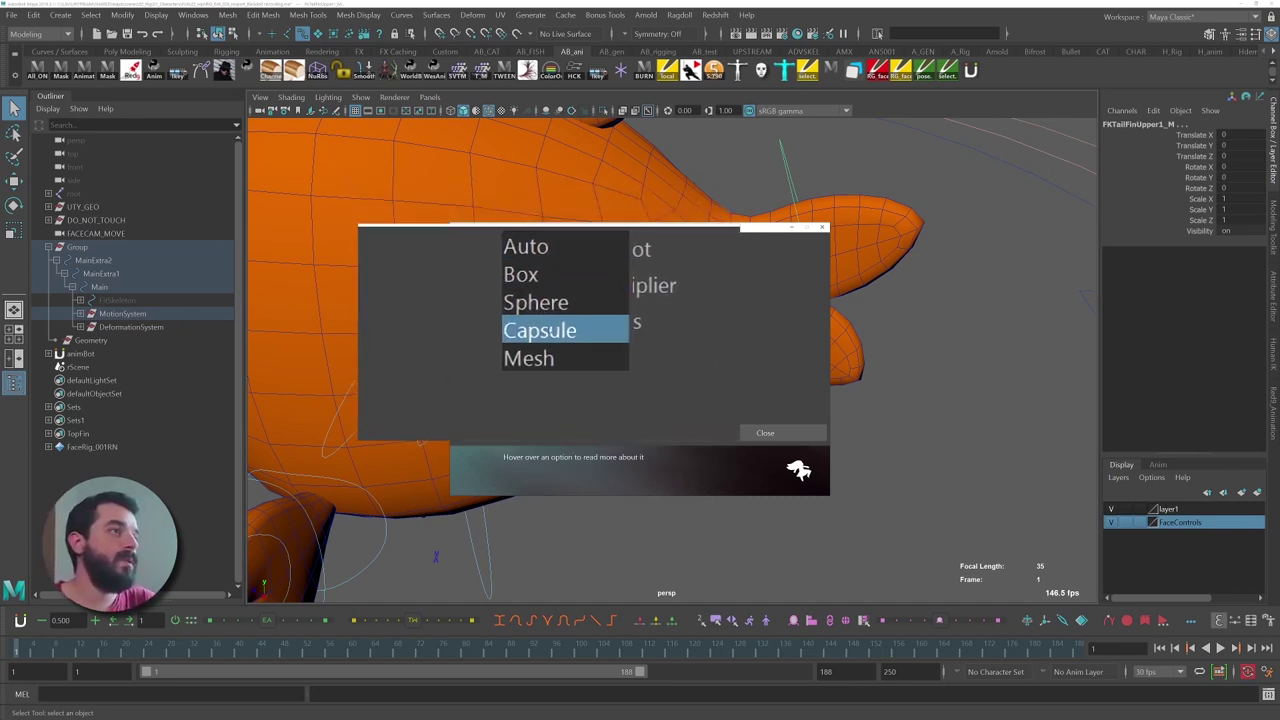
pyautogui.click(545, 331)
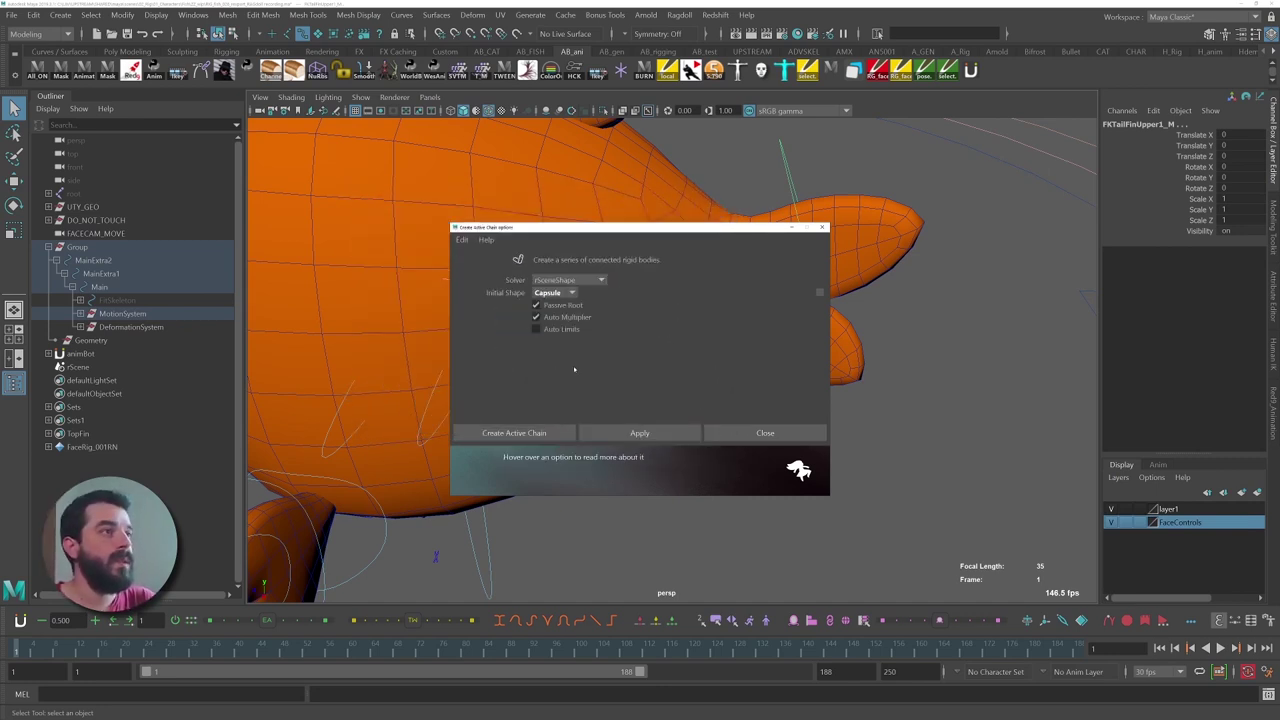
pyautogui.click(514, 433)
# - Select FKTailFinUpper1_M in wireframe display and set its rRigid5 Shape Type to Capsule
pyautogui.moveTo(690, 408)
pyautogui.keyDown('alt'); pyautogui.mouseDown()
pyautogui.moveTo(694, 352)
pyautogui.moveTo(771, 315)
pyautogui.moveTo(766, 294)
pyautogui.moveTo(706, 349)
pyautogui.moveTo(686, 338)
pyautogui.mouseUp(); pyautogui.keyUp('alt')
pyautogui.press('4')
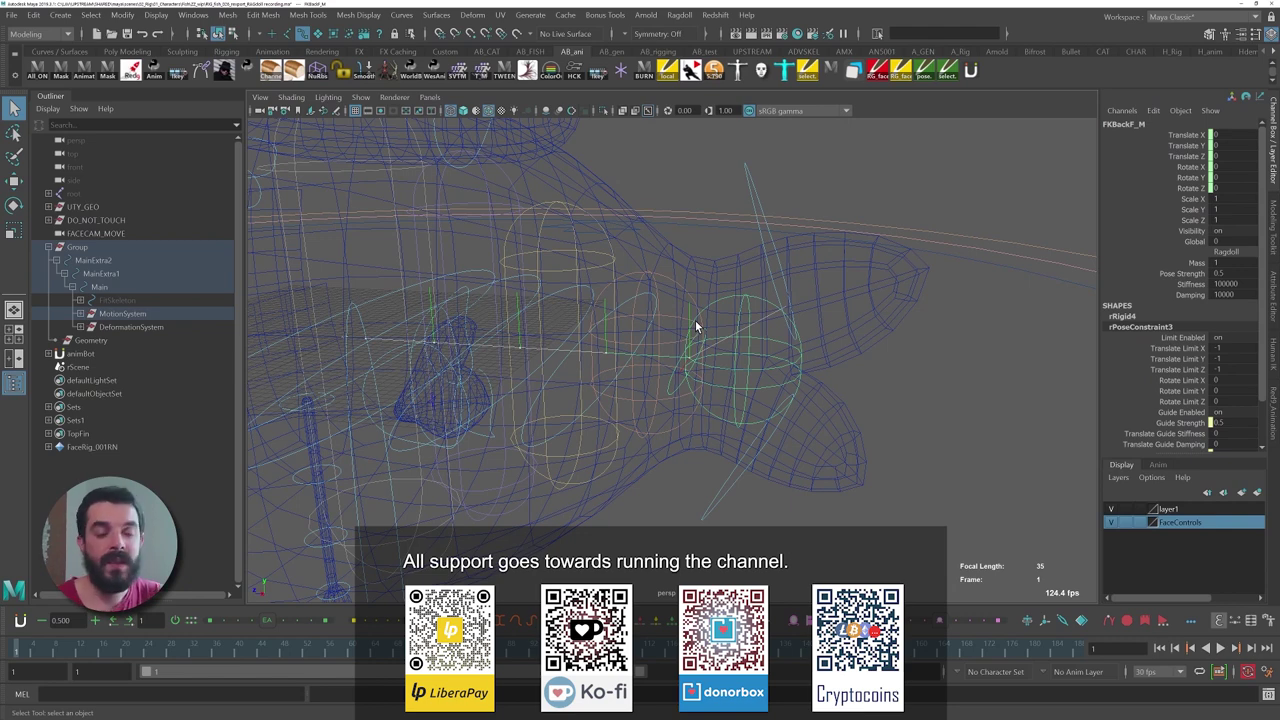
pyautogui.keyDown('alt'); pyautogui.moveTo(688, 328); pyautogui.dragTo(746, 394); pyautogui.keyUp('alt')
pyautogui.click(746, 211)
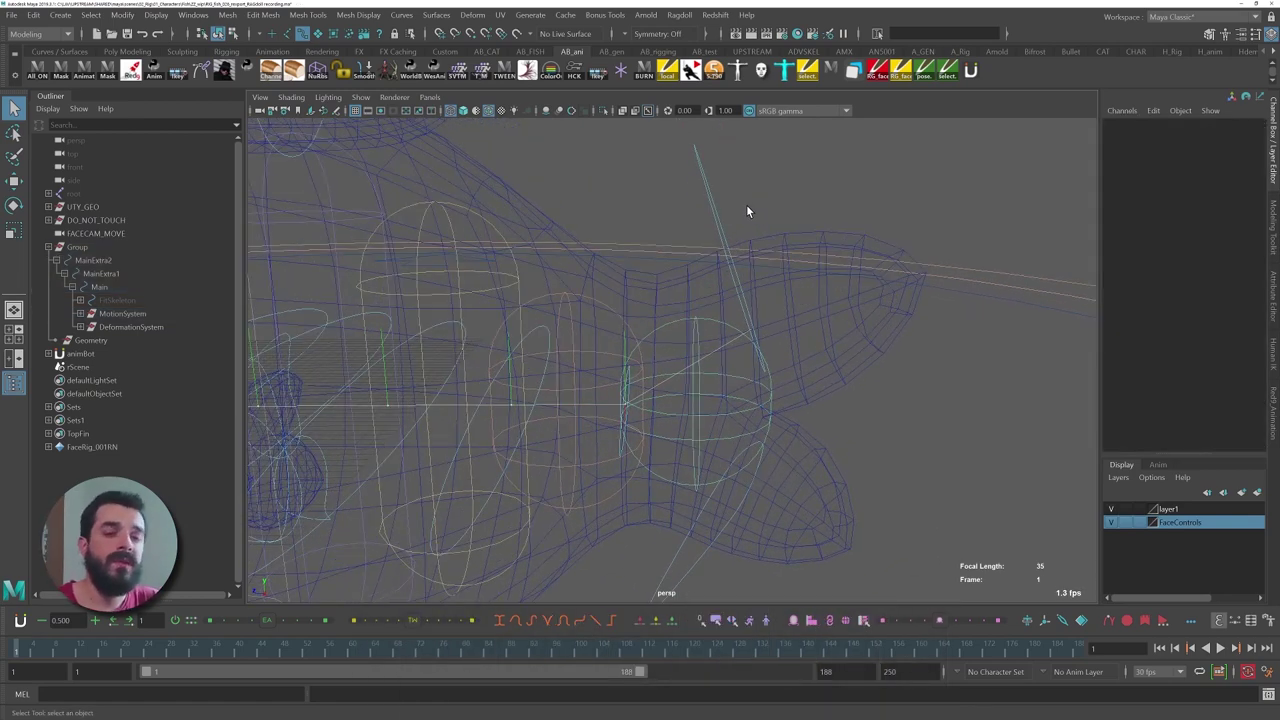
pyautogui.moveTo(729, 185); pyautogui.dragTo(737, 193)
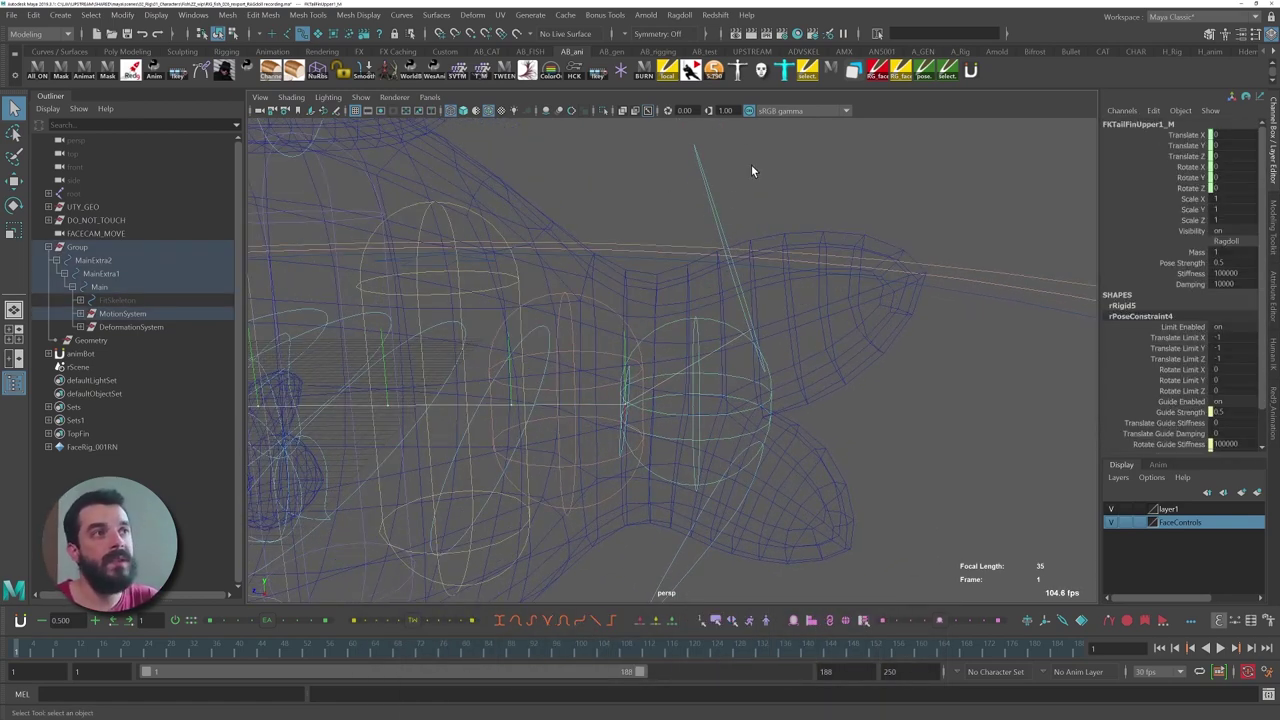
pyautogui.click(1133, 306)
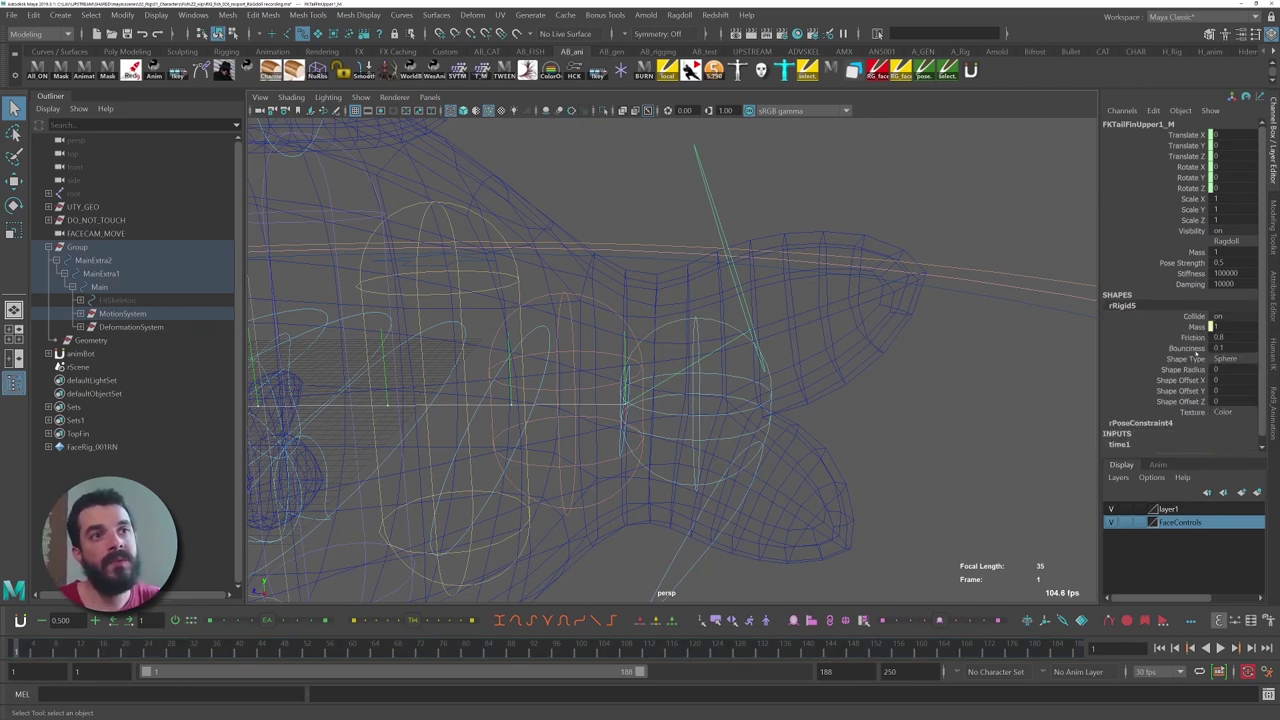
pyautogui.click(1185, 370)
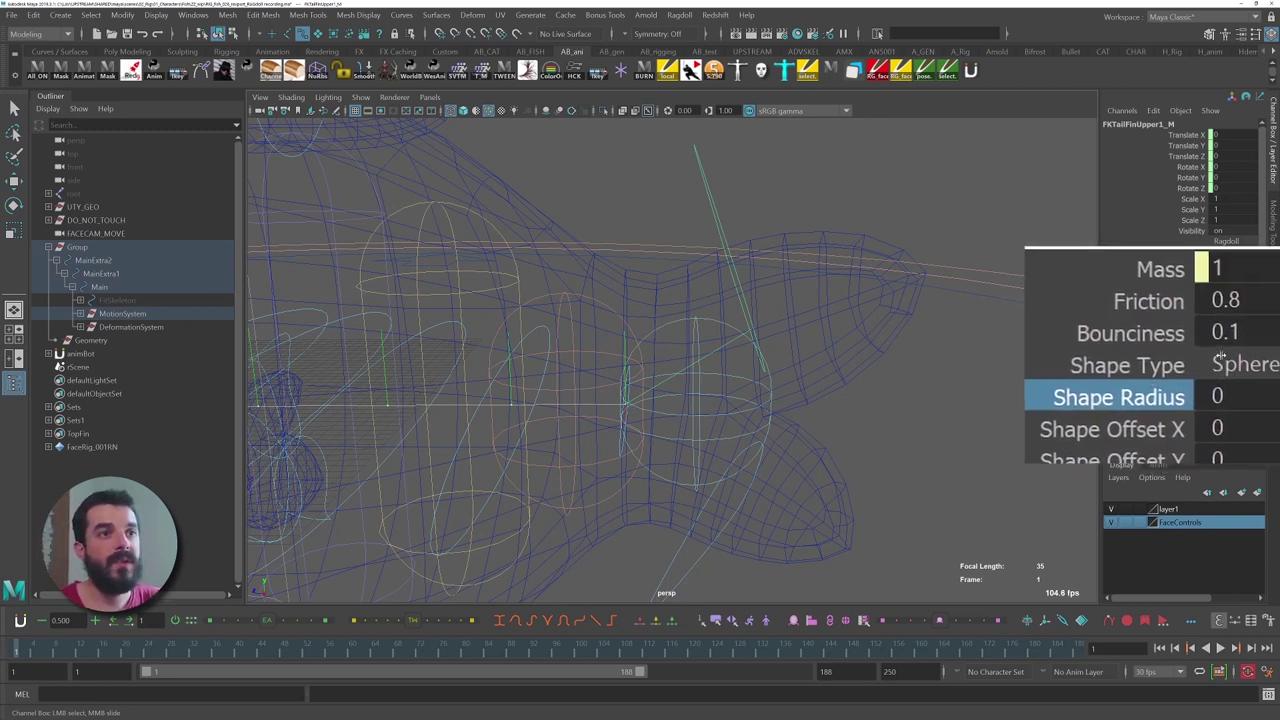
pyautogui.click(1228, 363)
pyautogui.click(1226, 362)
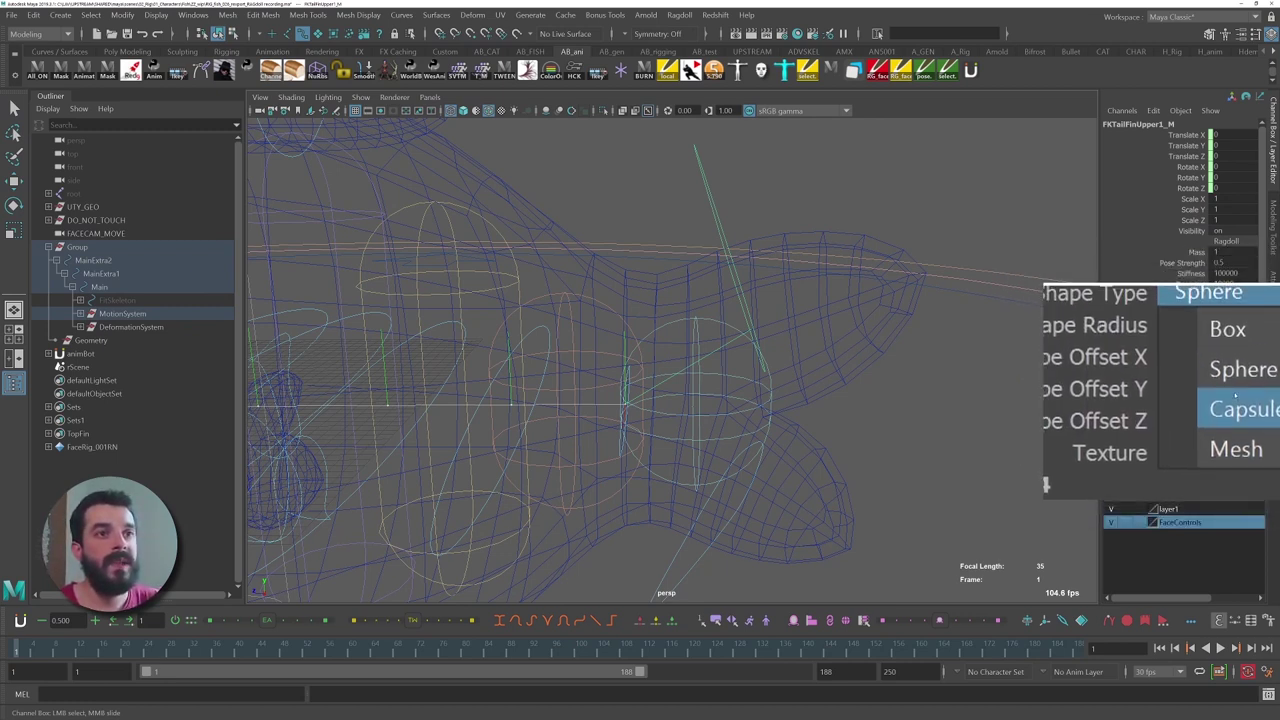
pyautogui.click(1236, 400)
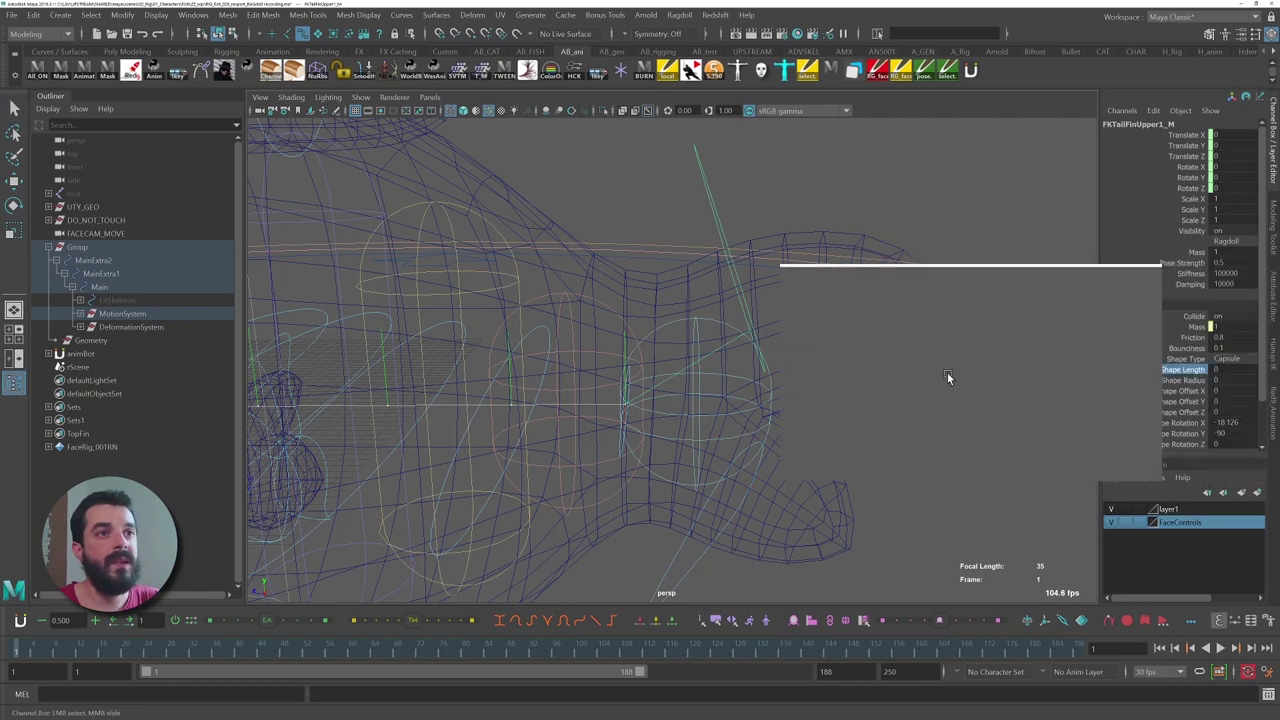
# - Set the upper tail fin capsule's Shape Length to 28.2 and its Shape Radius to 3.2
pyautogui.moveTo(1017, 375); pyautogui.dragTo(1251, 386, button='middle')
pyautogui.moveTo(1007, 364); pyautogui.dragTo(1080, 375, button='middle')
pyautogui.click(1180, 380)
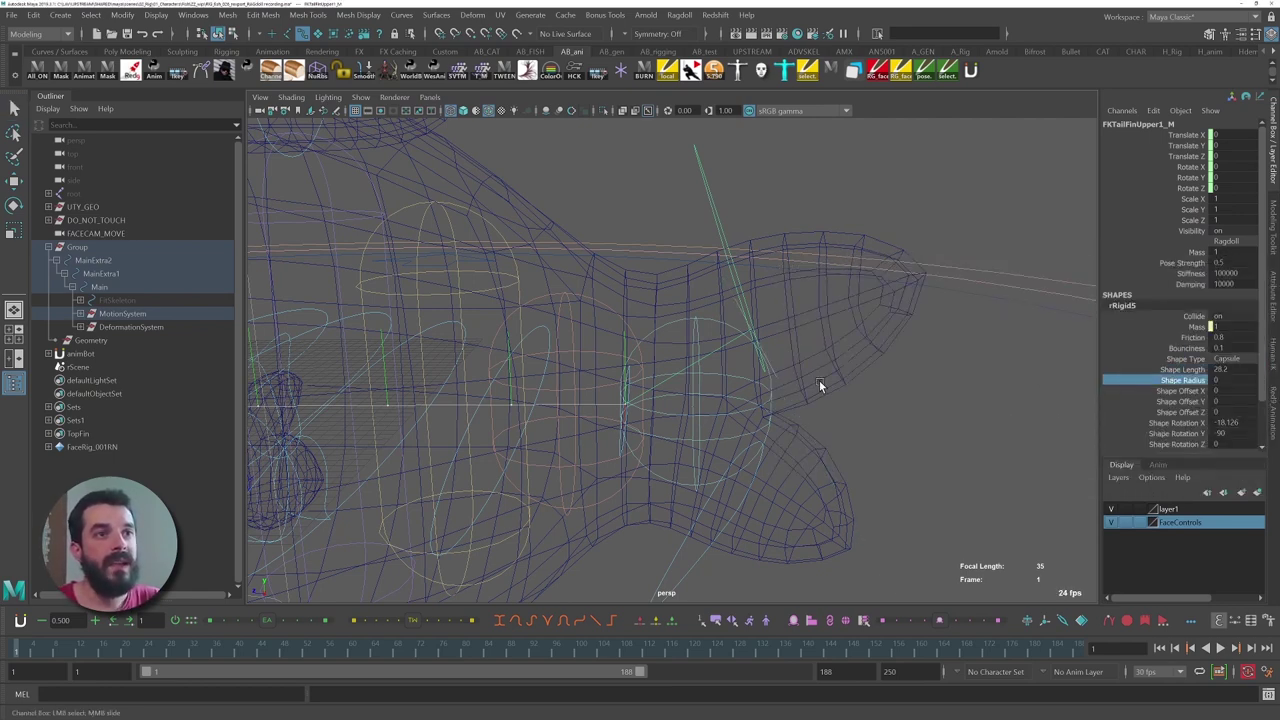
pyautogui.moveTo(820, 383); pyautogui.dragTo(915, 398, button='middle')
pyautogui.keyDown('alt'); pyautogui.moveTo(915, 398); pyautogui.dragTo(829, 363); pyautogui.keyUp('alt')
# - Align the upper tail fin capsule with the fin by setting its Shape Rotation Y to 0
pyautogui.scroll(-2, 1180, 405)
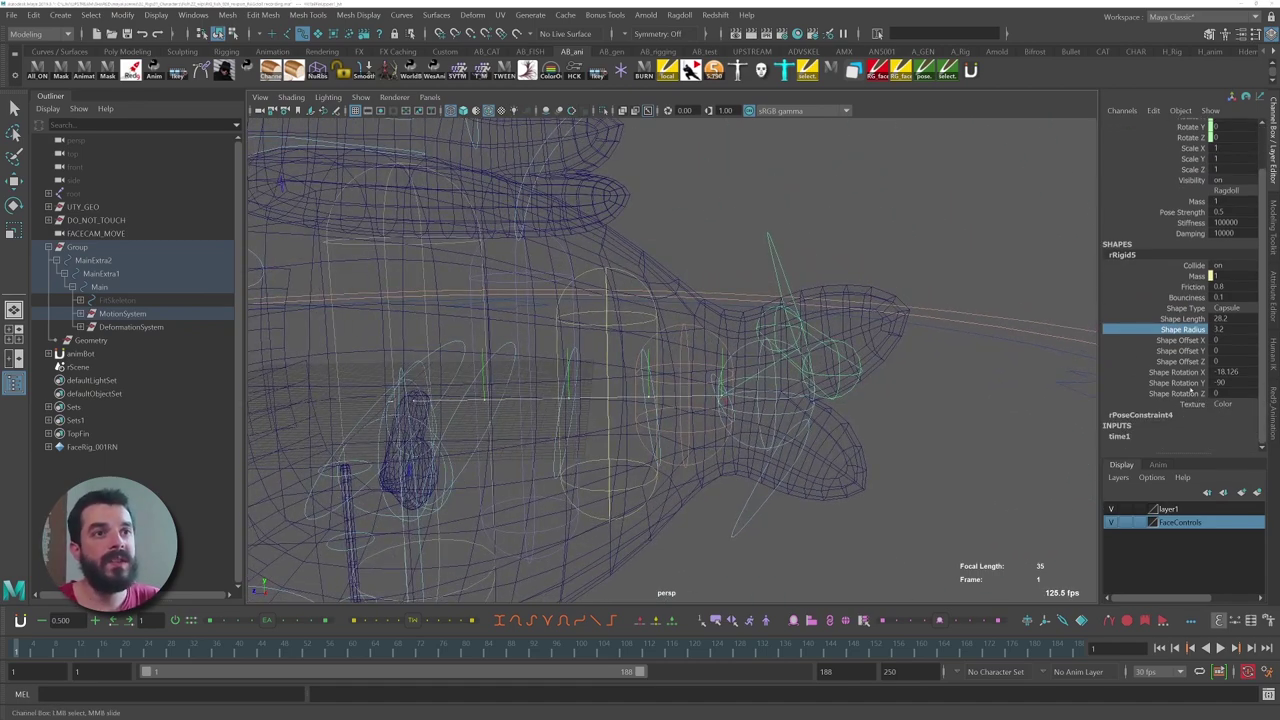
pyautogui.click(1180, 383)
pyautogui.moveTo(1045, 383); pyautogui.dragTo(1094, 374, button='middle')
pyautogui.click(1226, 383)
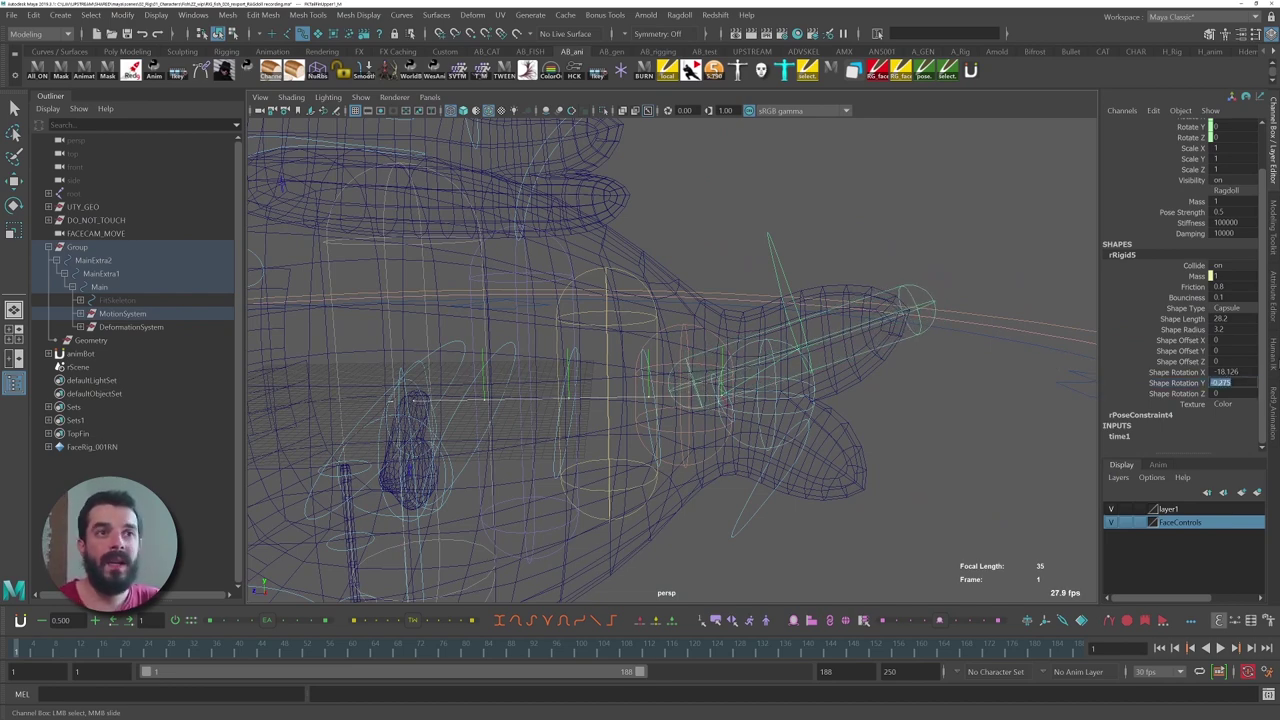
pyautogui.click(1153, 372)
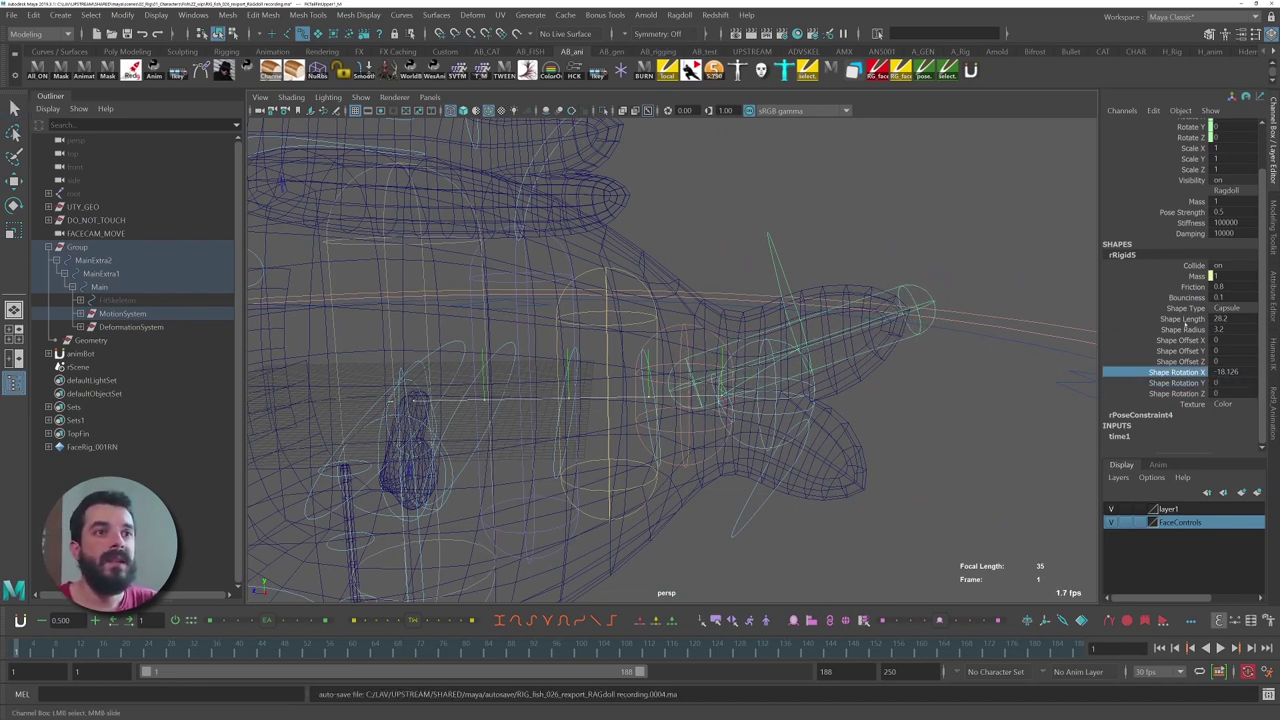
# - Shorten the upper tail fin capsule to a Shape Length of 13.56 and set its Shape Offset X to 3.74
pyautogui.click(1183, 319)
pyautogui.moveTo(1029, 334); pyautogui.dragTo(469, 382, button='middle')
pyautogui.click(1180, 340)
pyautogui.moveTo(925, 356); pyautogui.dragTo(990, 370, button='middle')
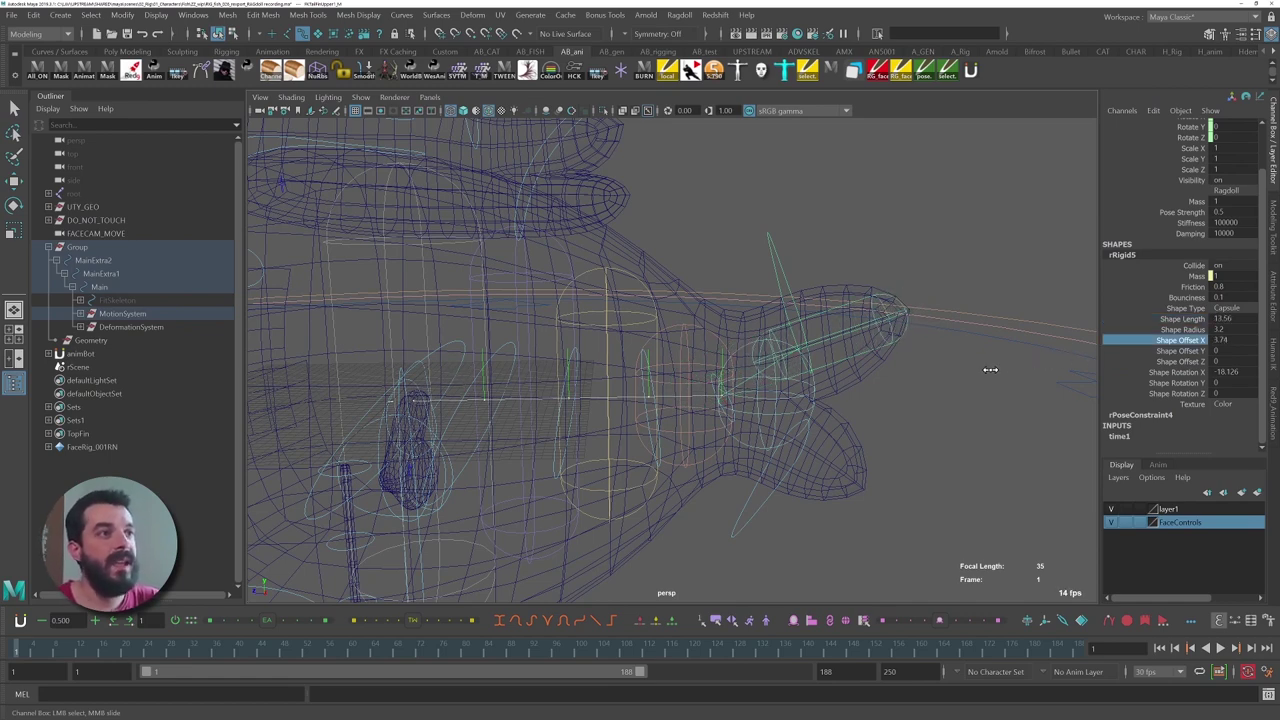
# - Select FKBackF_M and set the Shape Length of its rRigid4 capsule to 4.451
pyautogui.keyDown('alt'); pyautogui.moveTo(937, 368); pyautogui.dragTo(894, 366); pyautogui.keyUp('alt')
pyautogui.scroll(3, 894, 364)
pyautogui.click(770, 361)
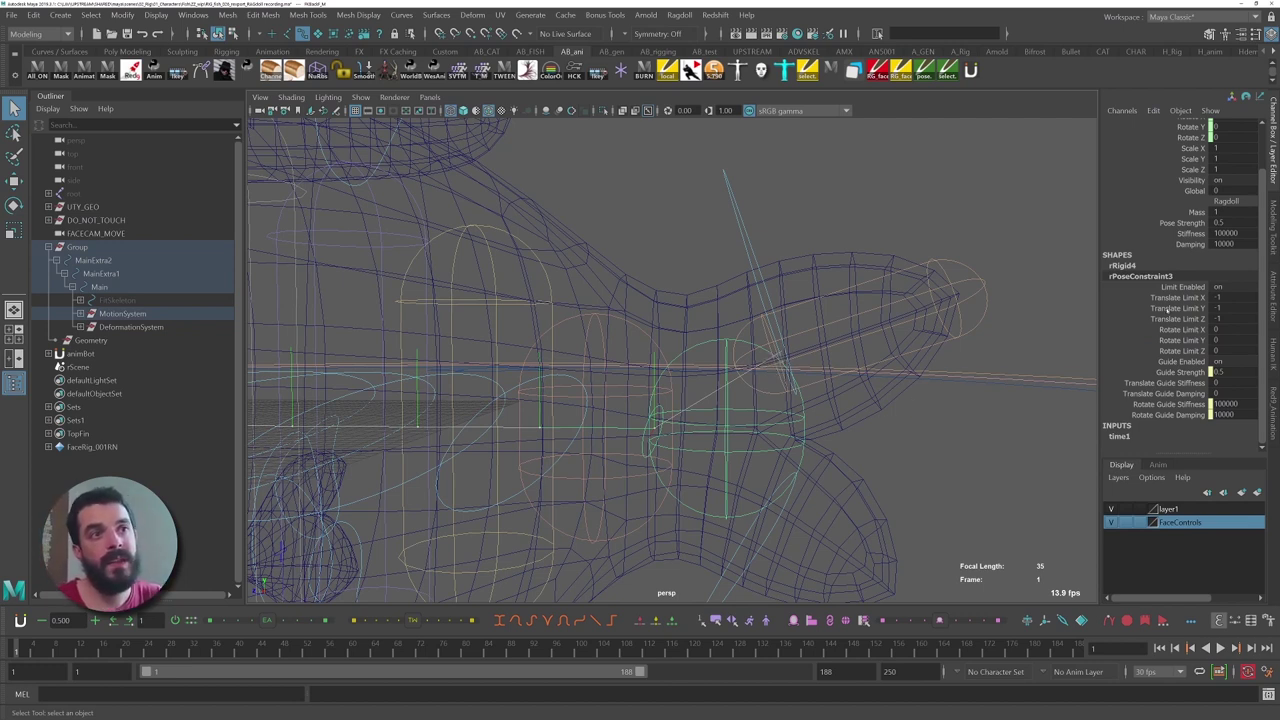
pyautogui.click(1134, 266)
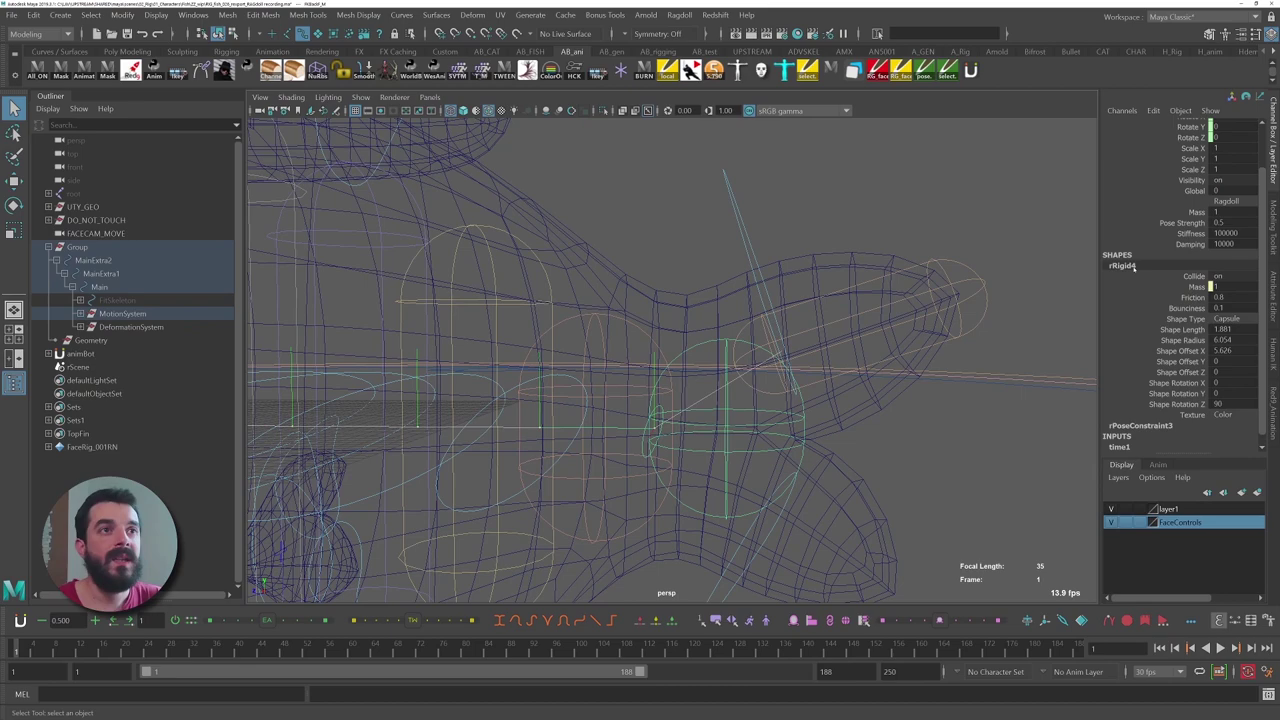
pyautogui.click(1183, 329)
pyautogui.moveTo(926, 372); pyautogui.dragTo(1014, 383, button='middle')
# - Play back the simulation to check the tail and upper fin motion from several angles, returning to frame 1
pyautogui.keyDown('alt'); pyautogui.moveTo(1007, 383); pyautogui.dragTo(919, 414); pyautogui.keyUp('alt')
pyautogui.keyDown('alt'); pyautogui.moveTo(919, 414); pyautogui.dragTo(683, 394, button='right'); pyautogui.keyUp('alt')
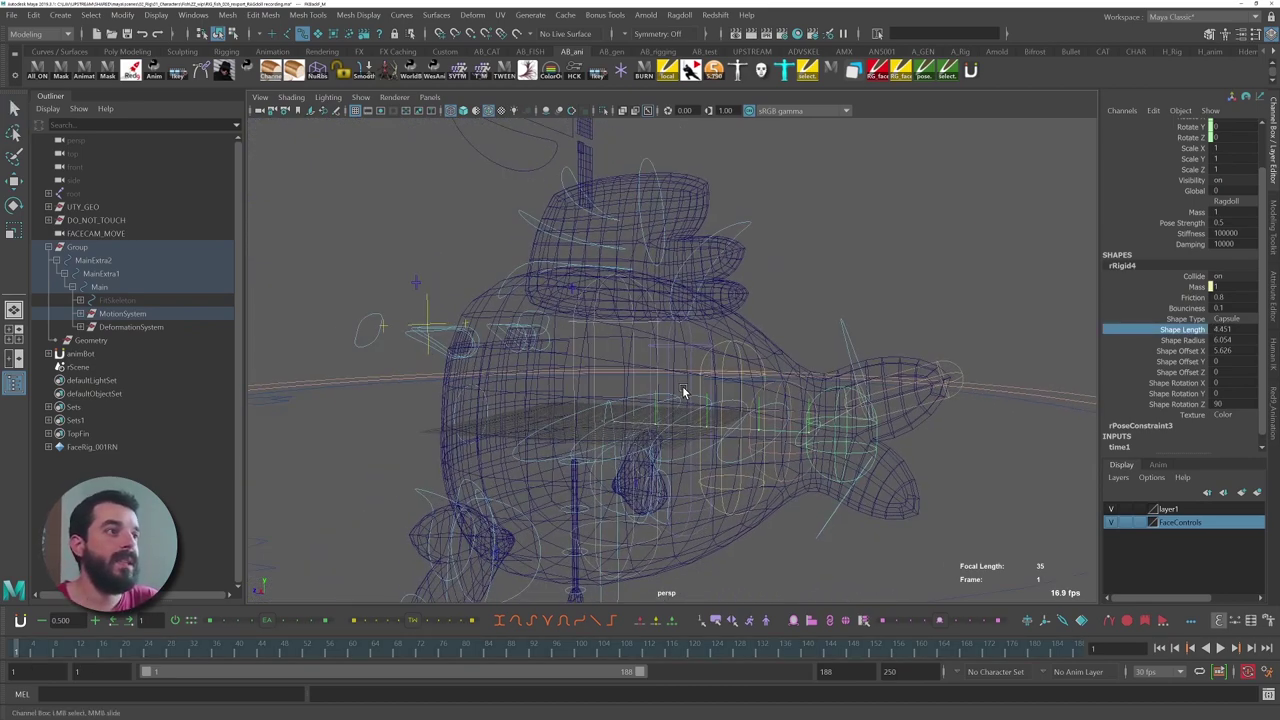
pyautogui.keyDown('alt'); pyautogui.moveTo(683, 394); pyautogui.dragTo(703, 385); pyautogui.keyUp('alt')
pyautogui.keyDown('alt'); pyautogui.moveTo(820, 400); pyautogui.dragTo(760, 403, button='right'); pyautogui.keyUp('alt')
pyautogui.keyDown('alt'); pyautogui.moveTo(760, 403); pyautogui.dragTo(699, 393, button='middle'); pyautogui.keyUp('alt')
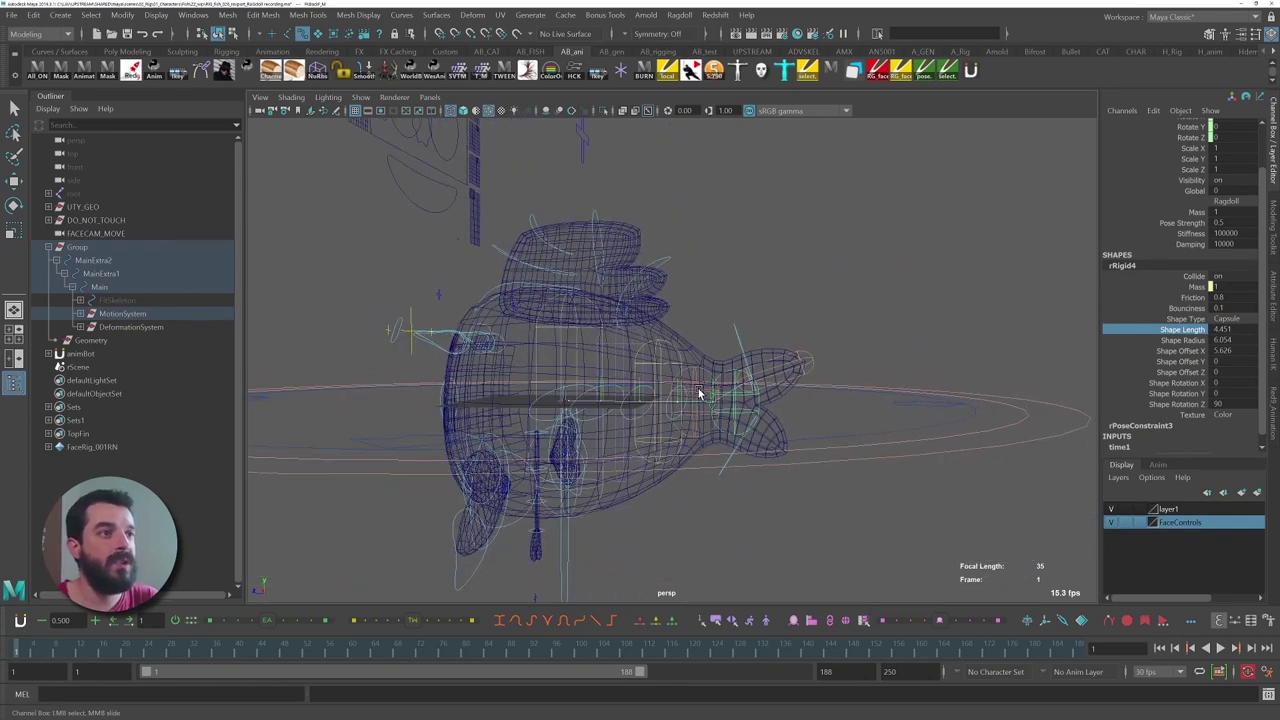
pyautogui.hotkey('alt', 'v')
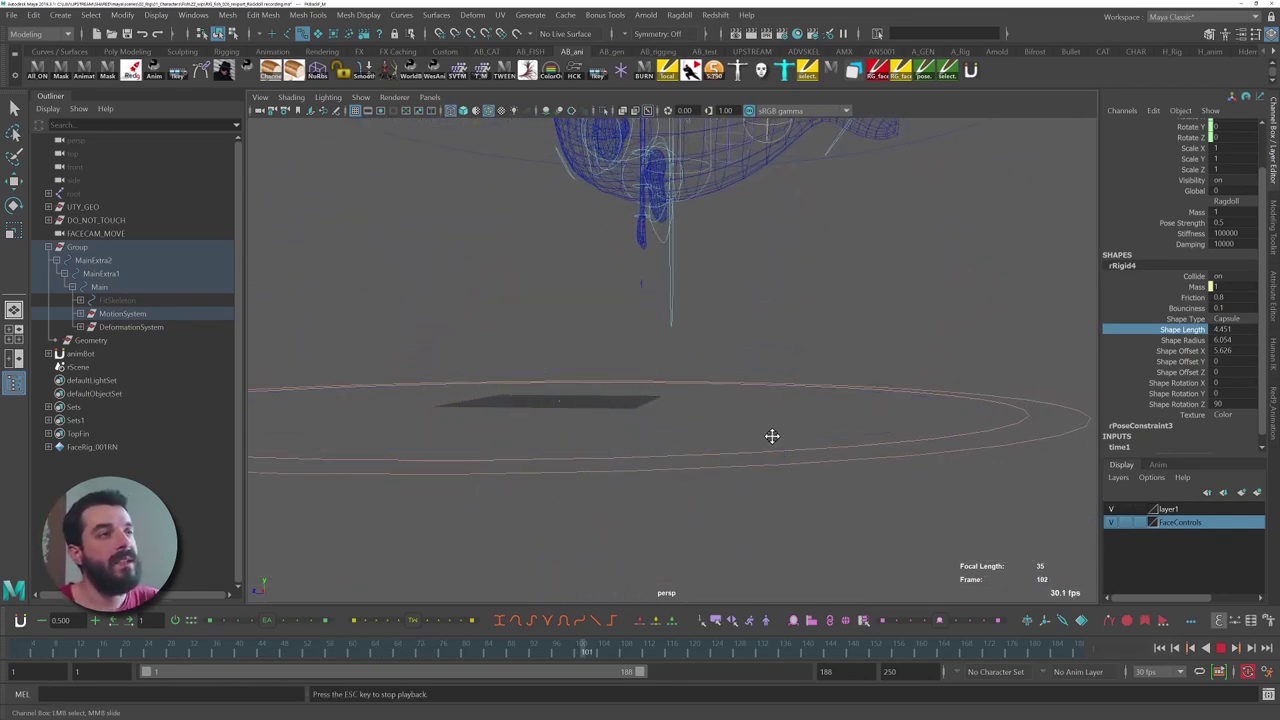
pyautogui.keyDown('alt'); pyautogui.moveTo(771, 434); pyautogui.dragTo(741, 516); pyautogui.keyUp('alt')
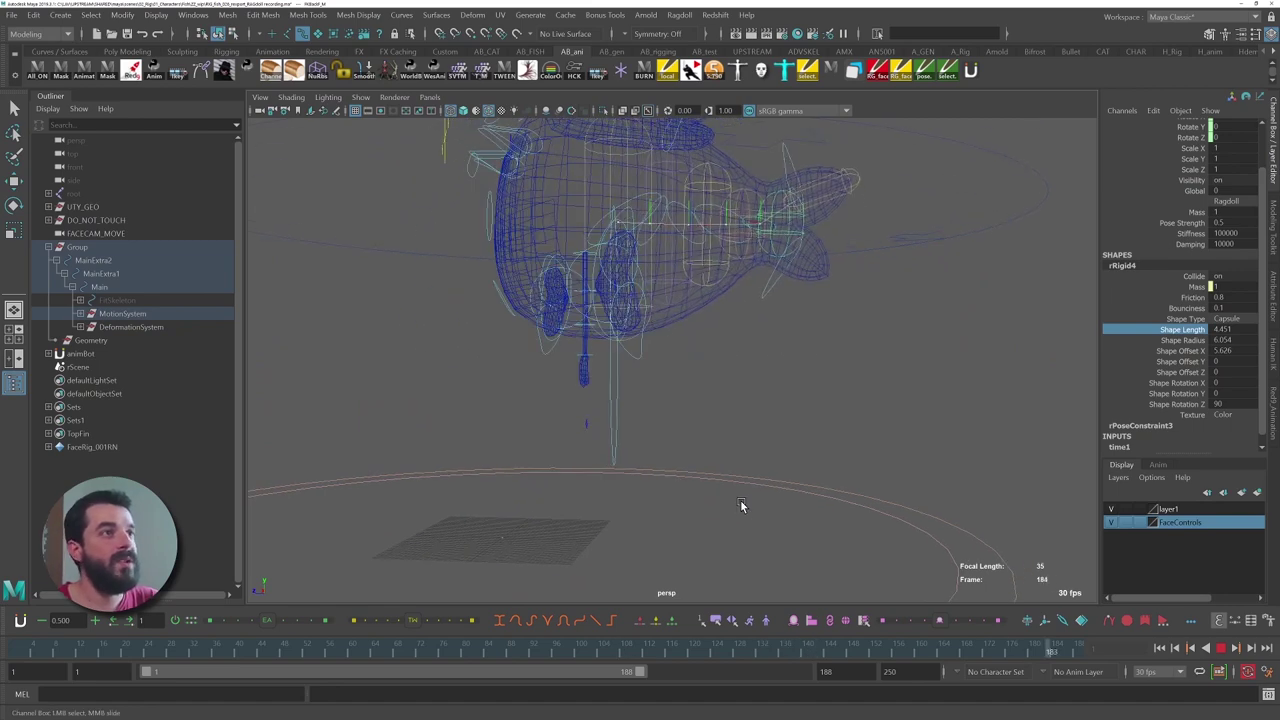
pyautogui.hotkey('alt', 'v')
pyautogui.keyDown('alt'); pyautogui.moveTo(676, 534); pyautogui.dragTo(702, 398, button='middle'); pyautogui.keyUp('alt')
pyautogui.click(12, 650)
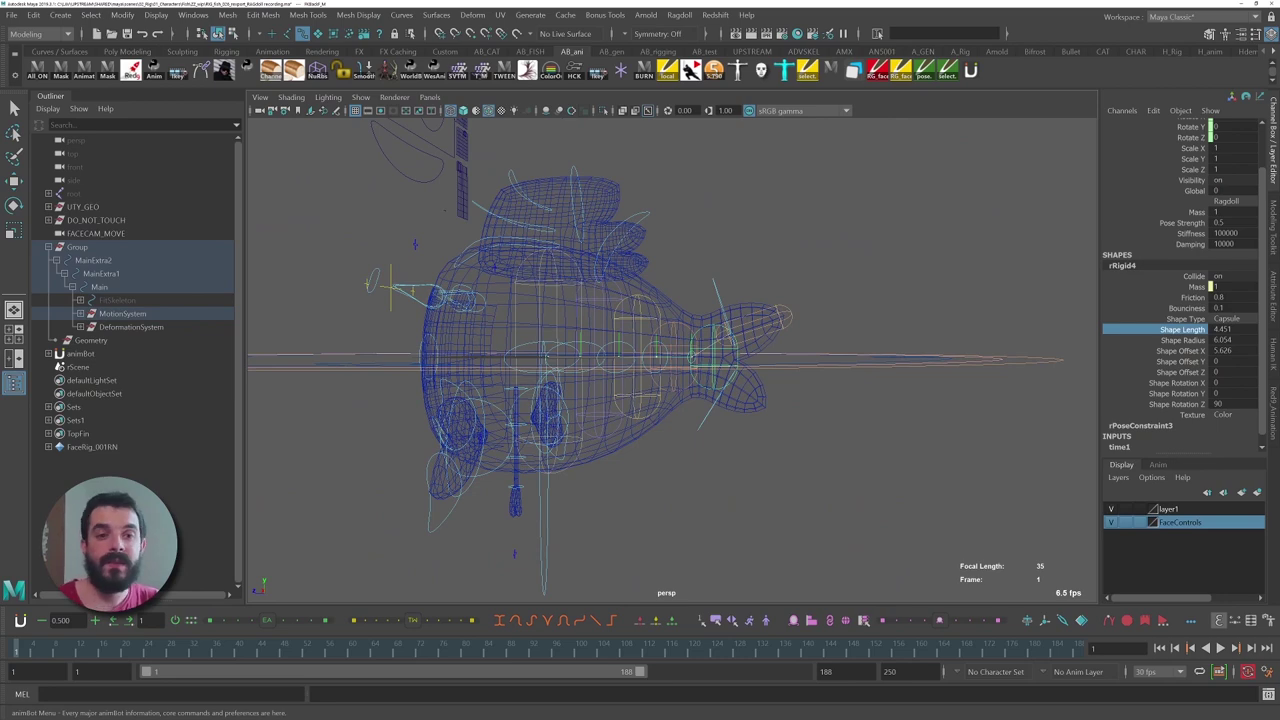
# - Create a Ragdoll Active Chain from FKBackF_M to the lower tail fin control FKTailFinLower1_M
pyautogui.keyDown('alt'); pyautogui.moveTo(500, 425); pyautogui.dragTo(766, 402, button='right'); pyautogui.keyUp('alt')
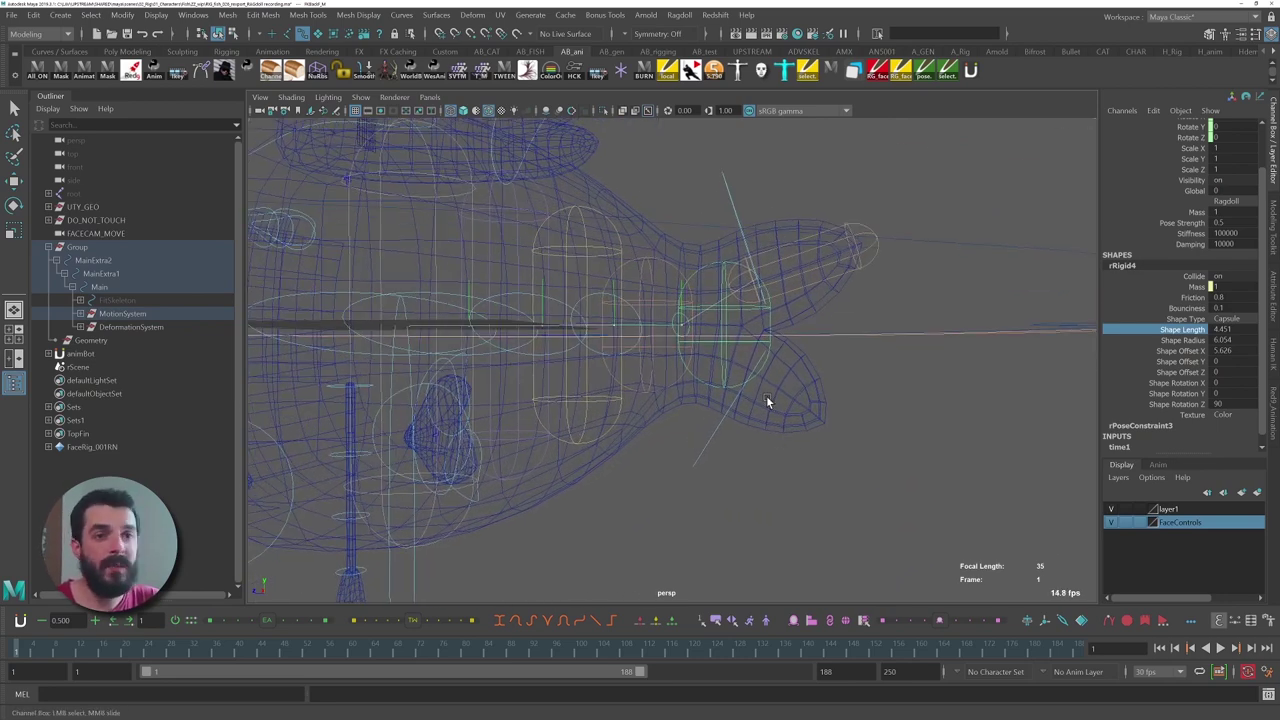
pyautogui.keyDown('alt'); pyautogui.moveTo(766, 402); pyautogui.dragTo(679, 373); pyautogui.keyUp('alt')
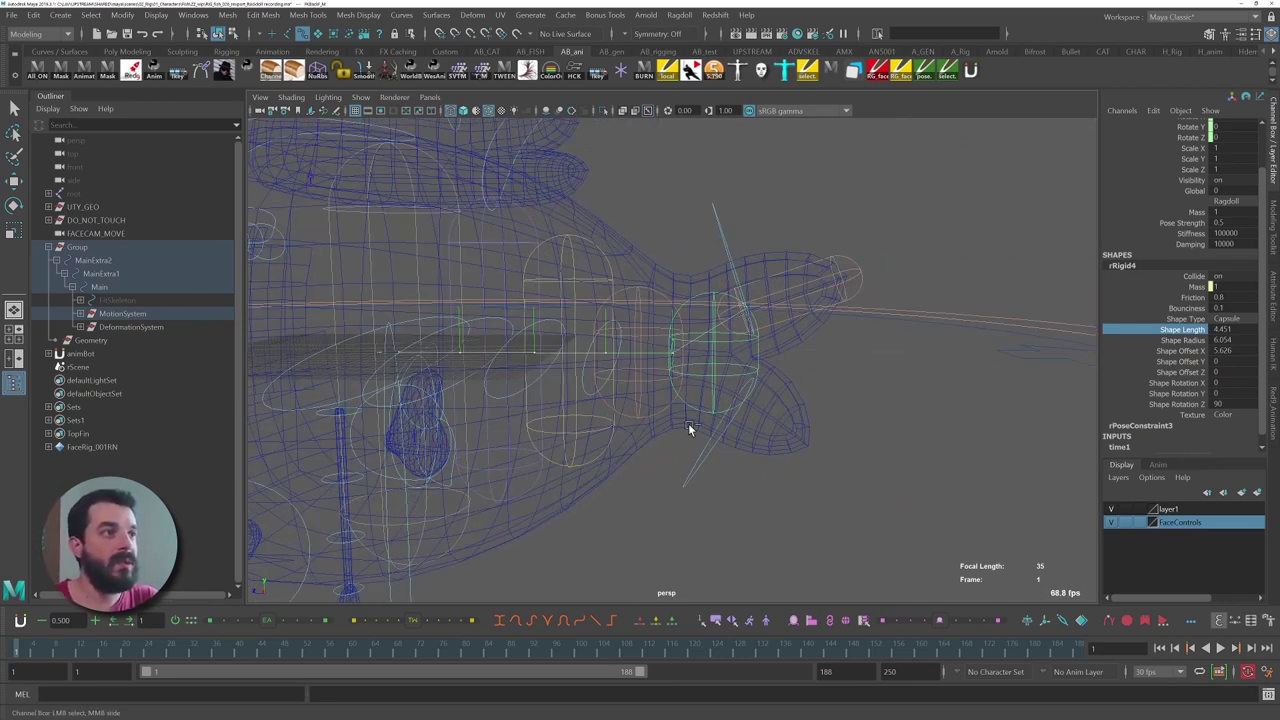
pyautogui.click(703, 365)
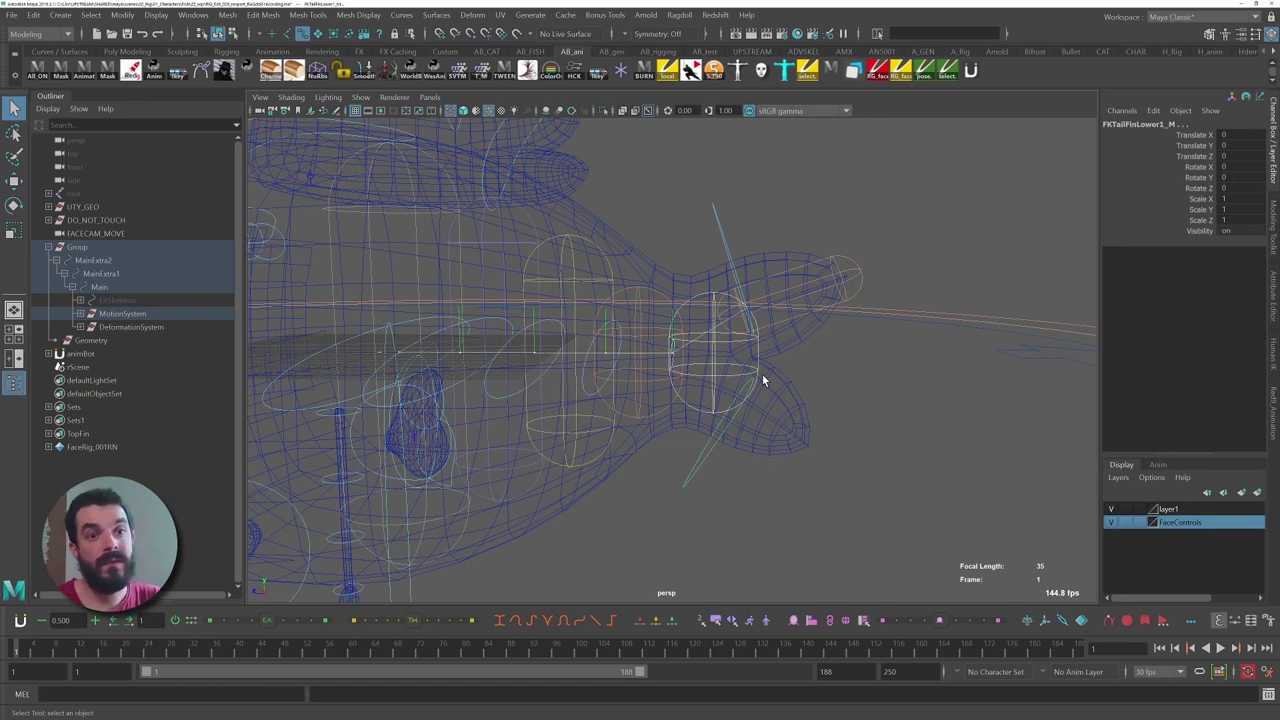
pyautogui.click(679, 15)
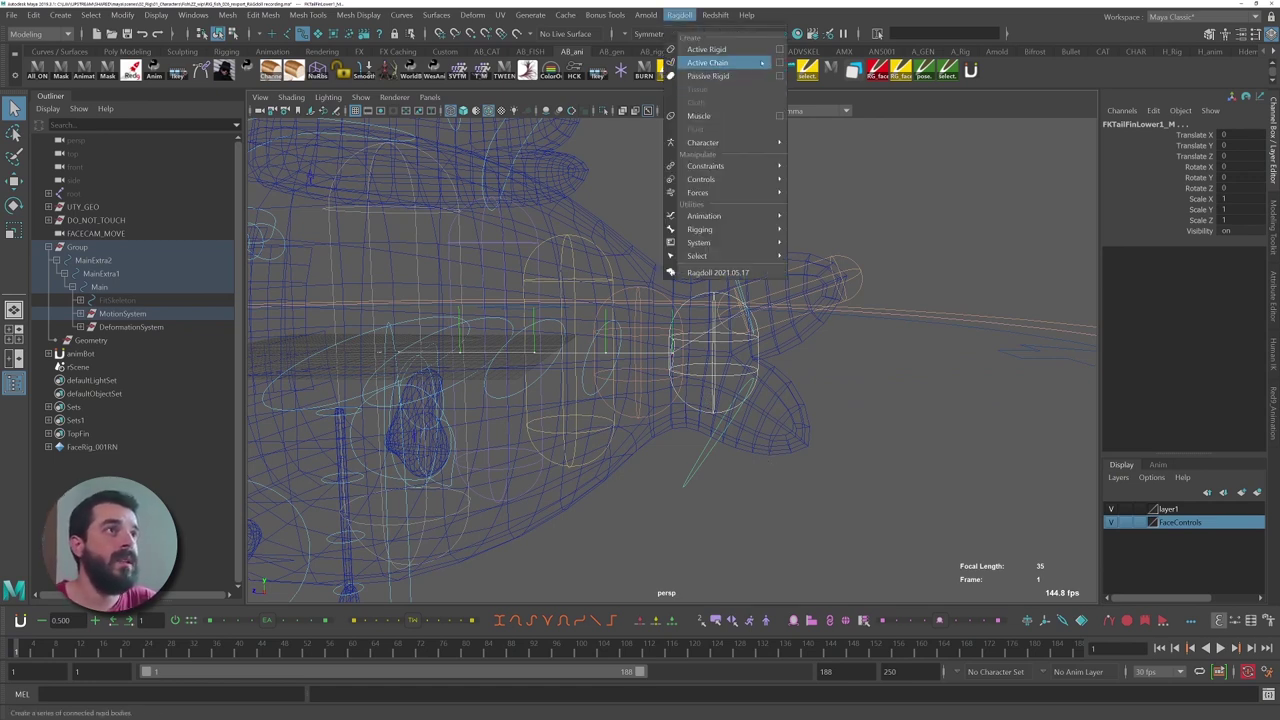
pyautogui.click(707, 62)
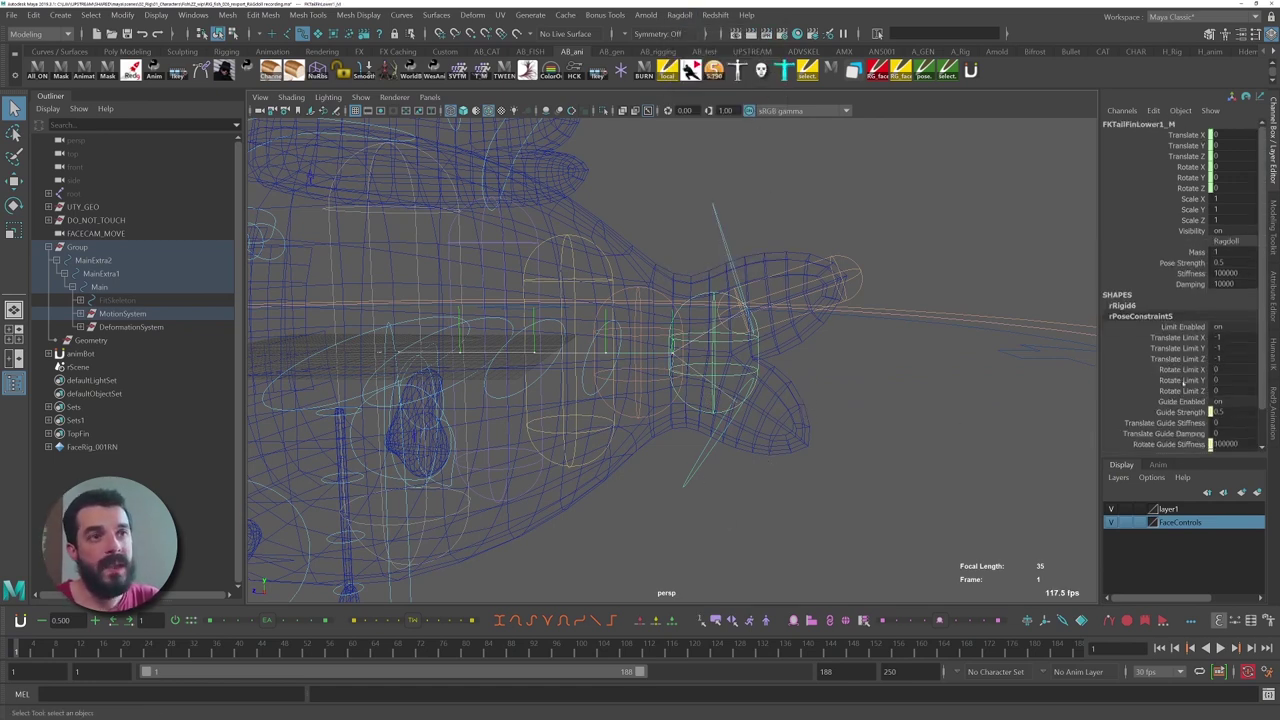
# - Set the rRigid6 Shape Type to Capsule and zero its shape length, radius, offsets and rotations
pyautogui.scroll(-2, 1183, 424)
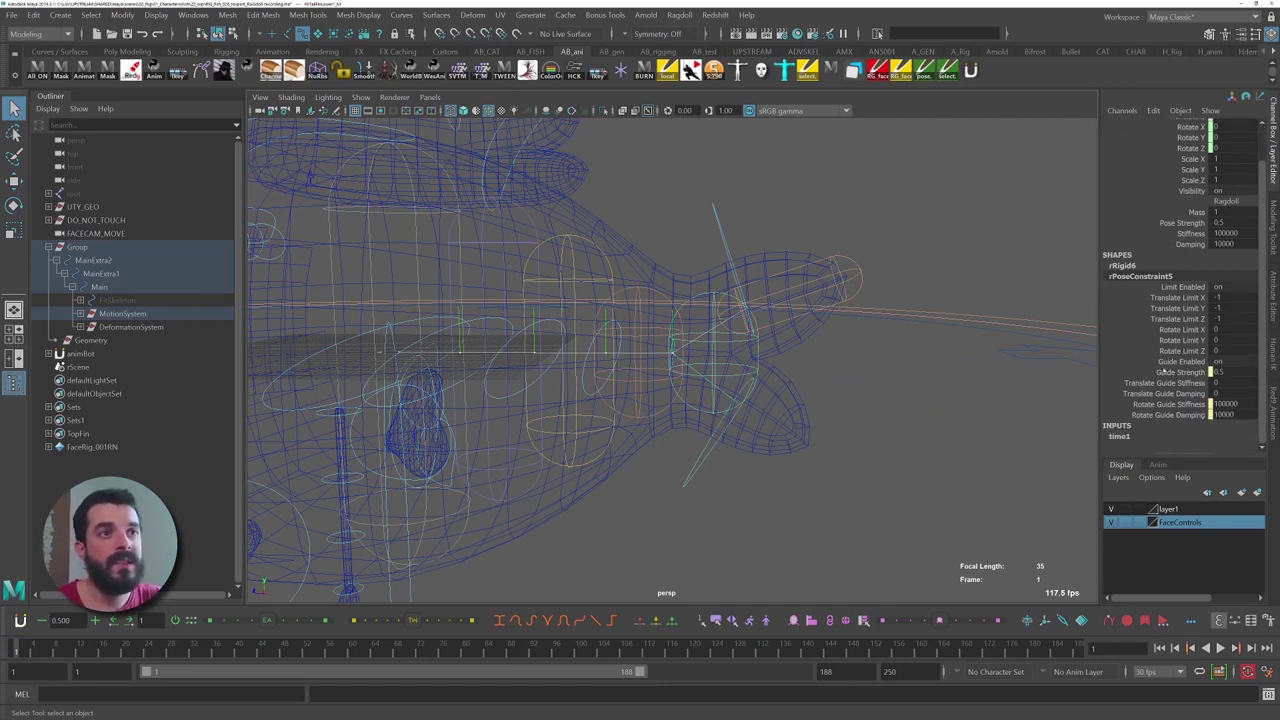
pyautogui.click(1130, 266)
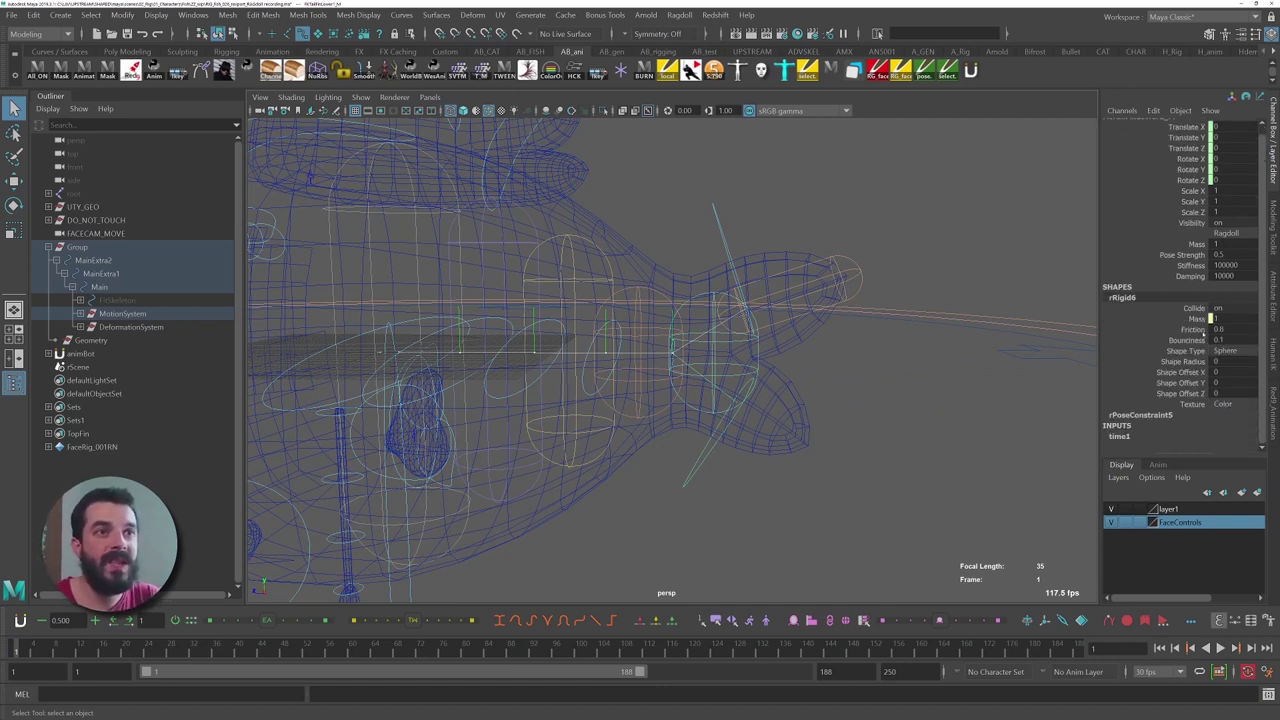
pyautogui.click(1240, 351)
pyautogui.click(1226, 380)
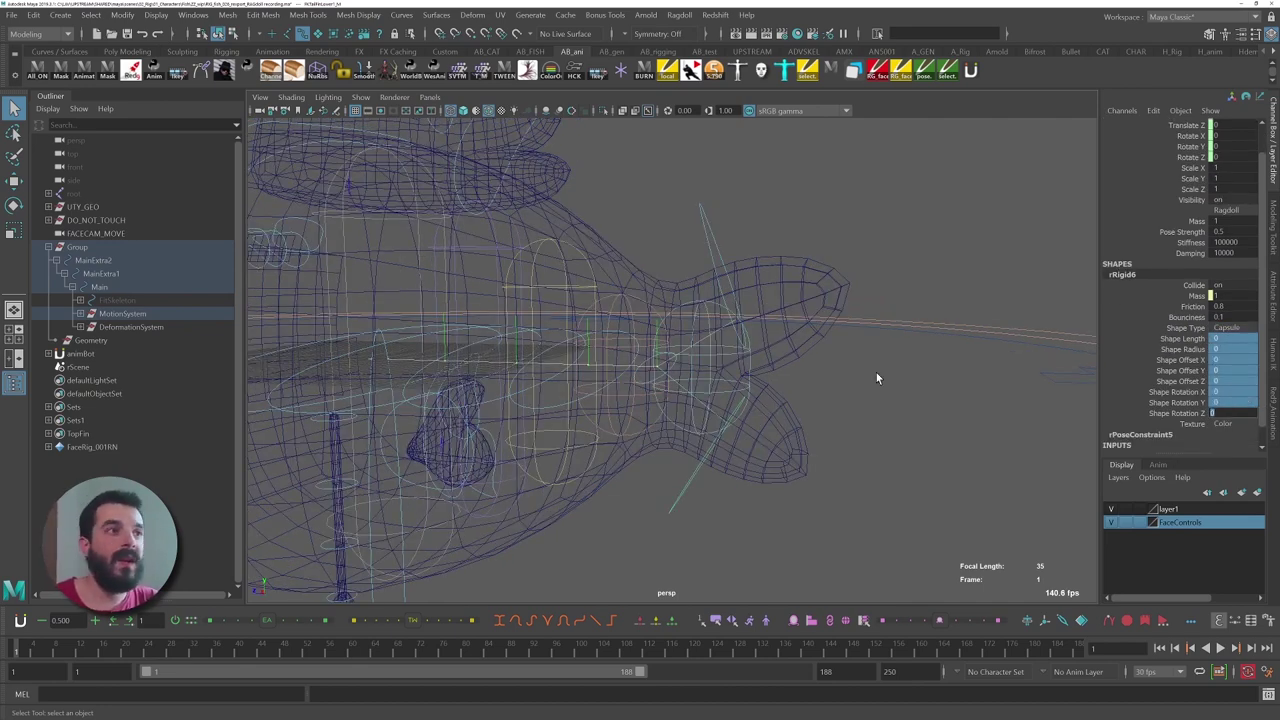
# - Select the upper and lower tail fin controls and give their capsules a Shape Length of 11.08 and a Shape Radius of 2.94
pyautogui.click(706, 228)
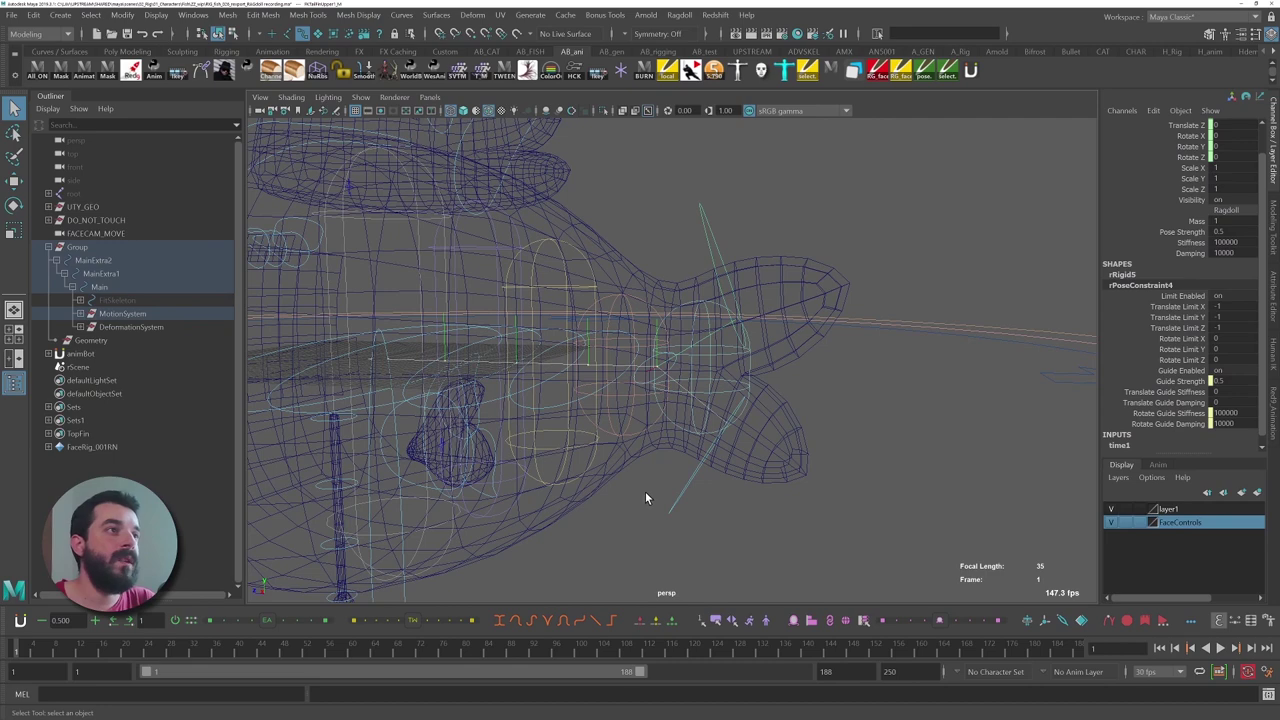
pyautogui.click(1128, 274)
pyautogui.click(1182, 338)
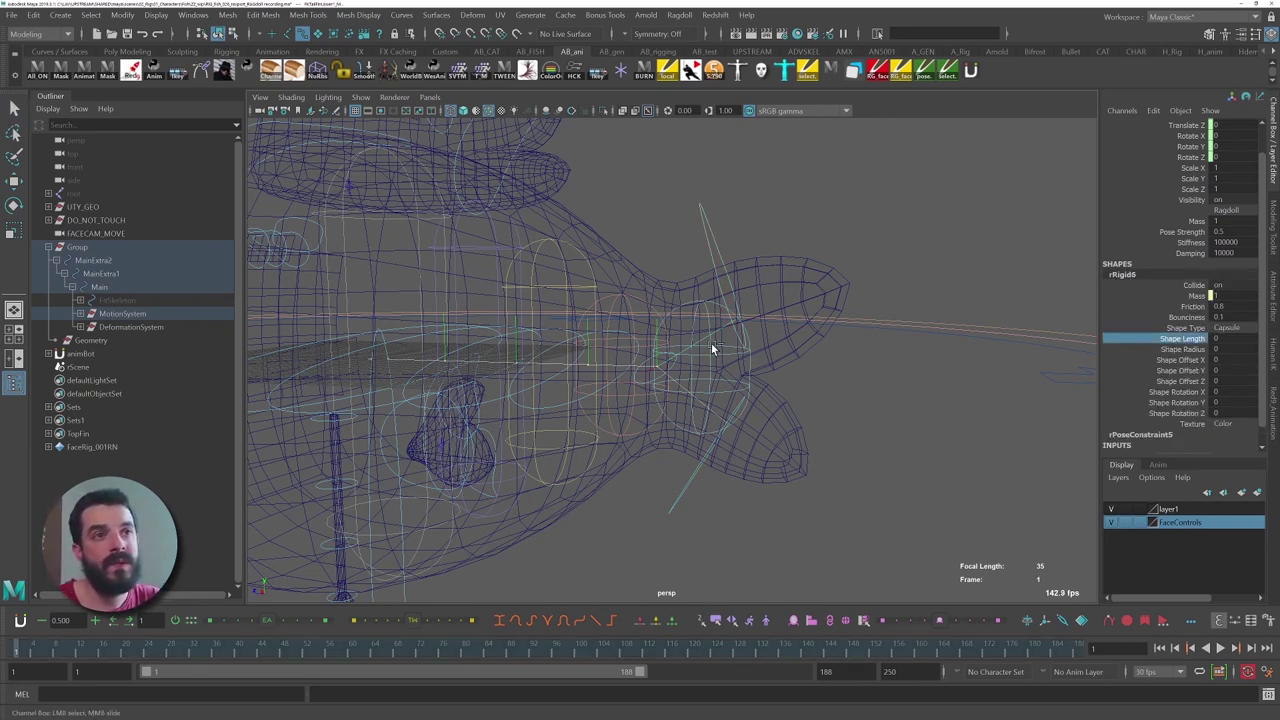
pyautogui.click(1229, 328)
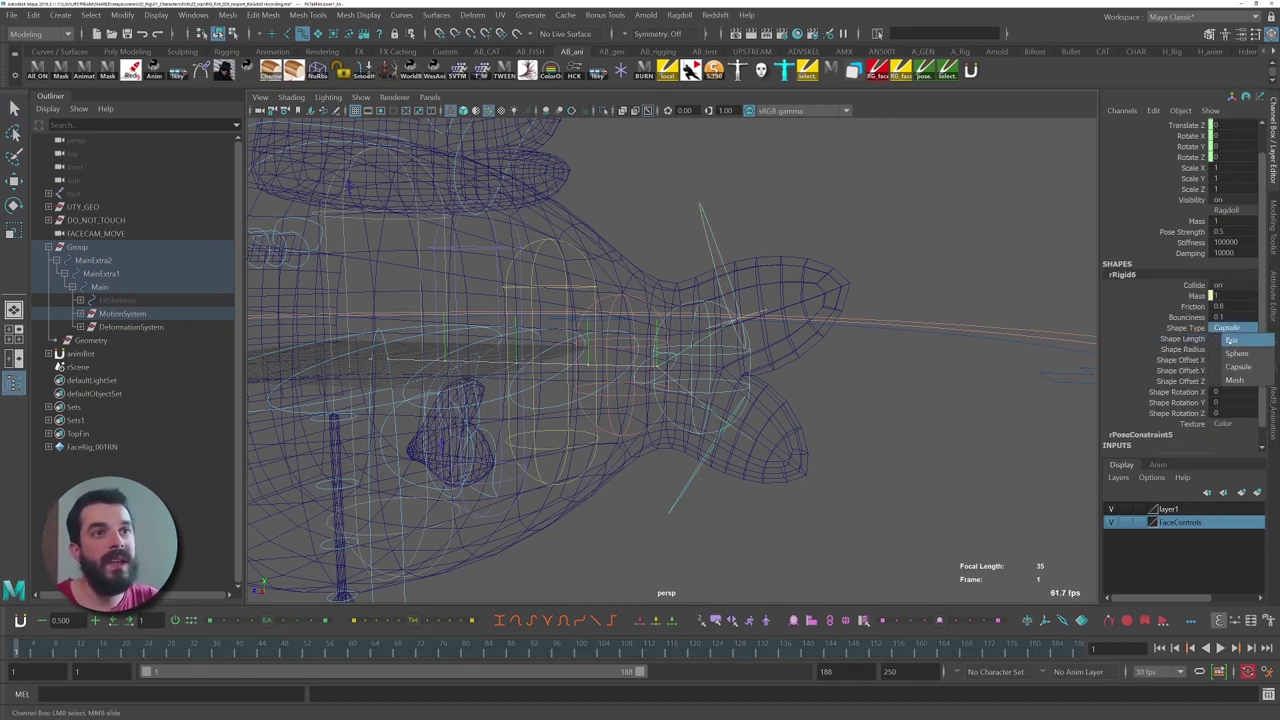
pyautogui.click(1229, 367)
pyautogui.keyDown('alt'); pyautogui.moveTo(757, 360); pyautogui.dragTo(1053, 405, button='middle'); pyautogui.keyUp('alt')
pyautogui.click(1180, 338)
pyautogui.click(1182, 349)
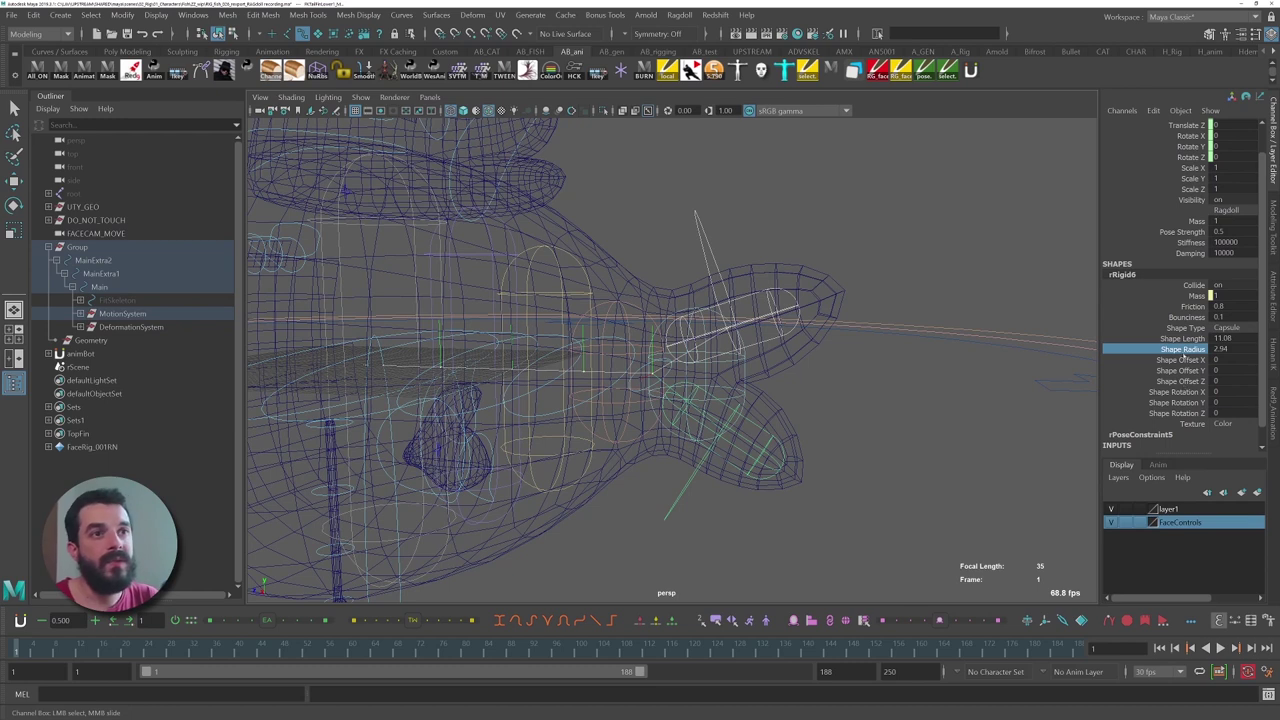
# - Fit both tail fin capsules to the fins with a Shape Length of 9.39 and a Shape Offset X of 5.3
pyautogui.click(1182, 360)
pyautogui.moveTo(840, 378); pyautogui.dragTo(989, 405, button='middle')
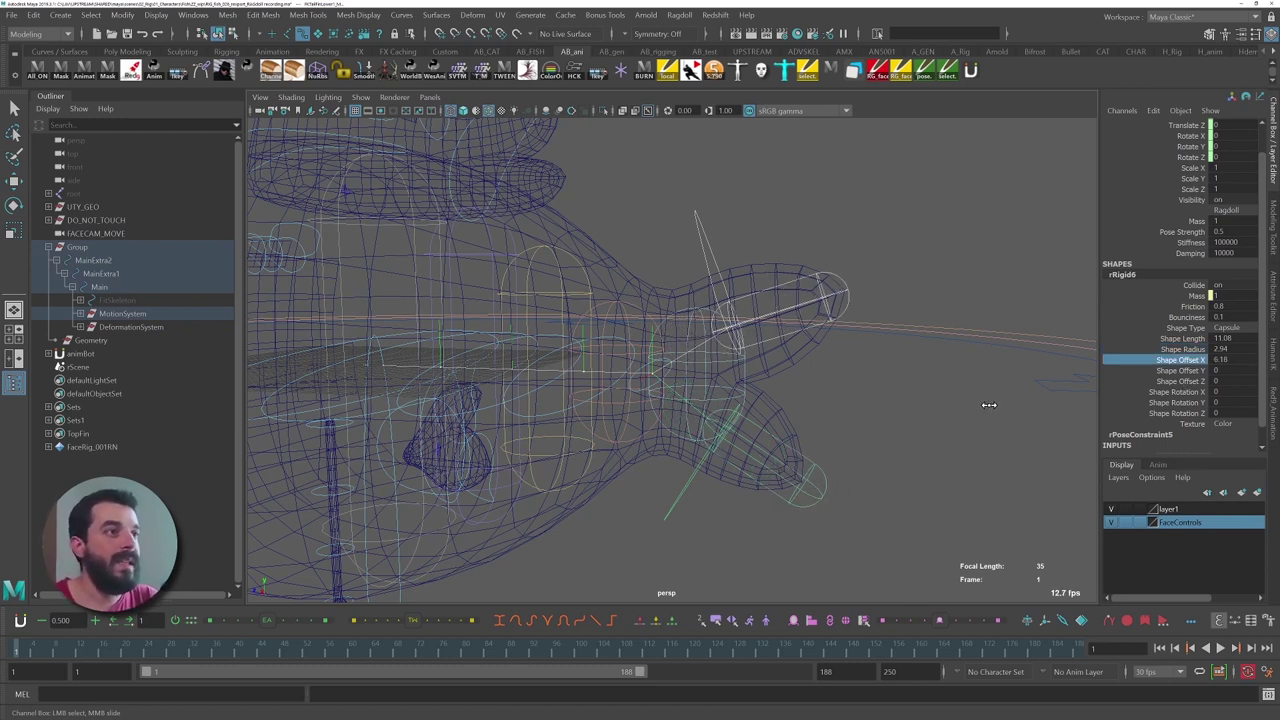
pyautogui.click(1184, 339)
pyautogui.moveTo(854, 414); pyautogui.dragTo(814, 406, button='middle')
pyautogui.click(1182, 360)
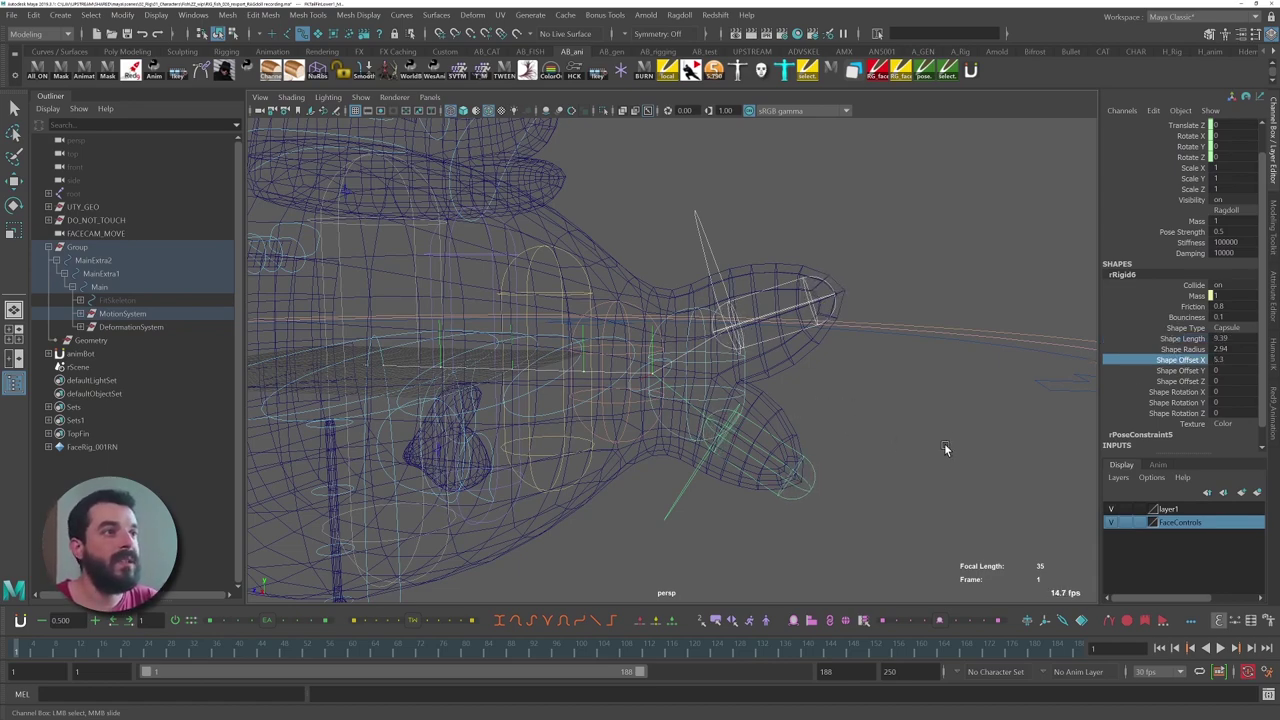
# - Play back the simulation to check how both tail fins move, stopping at frame 32
pyautogui.scroll(-2, 945, 440)
pyautogui.scroll(7, 890, 425)
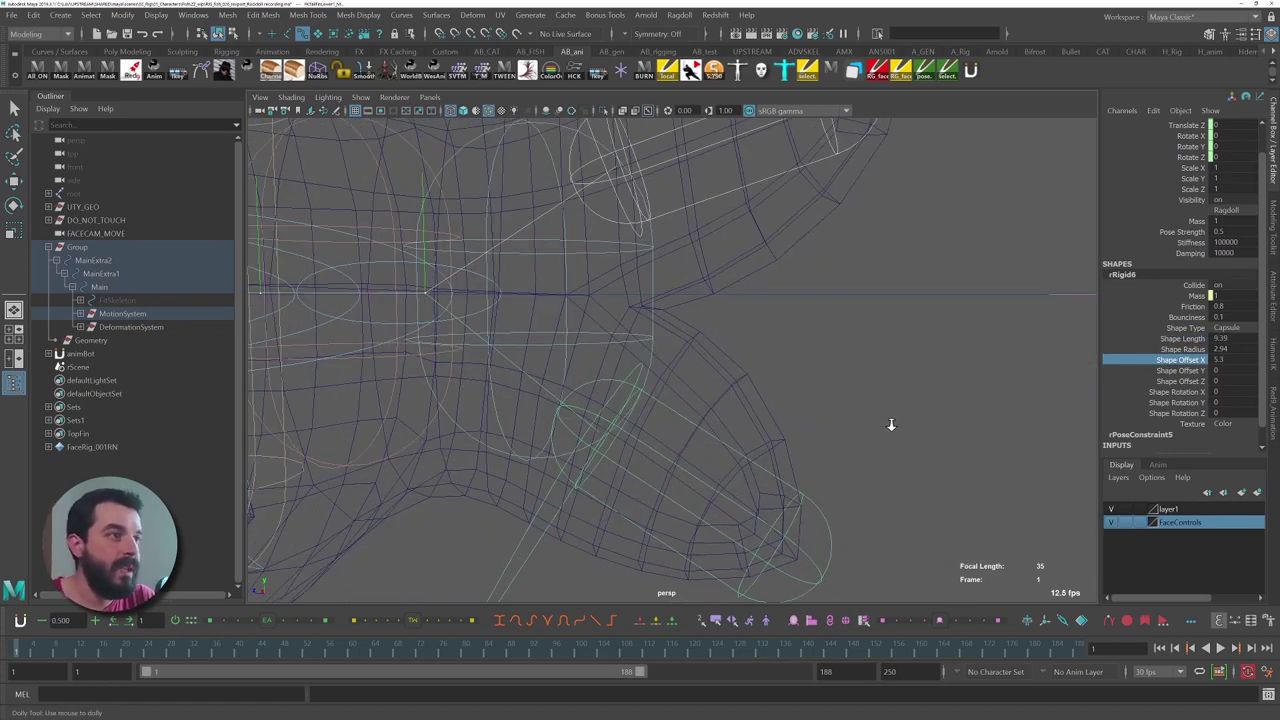
pyautogui.hotkey('alt', 'v')
pyautogui.scroll(-6, 766, 406)
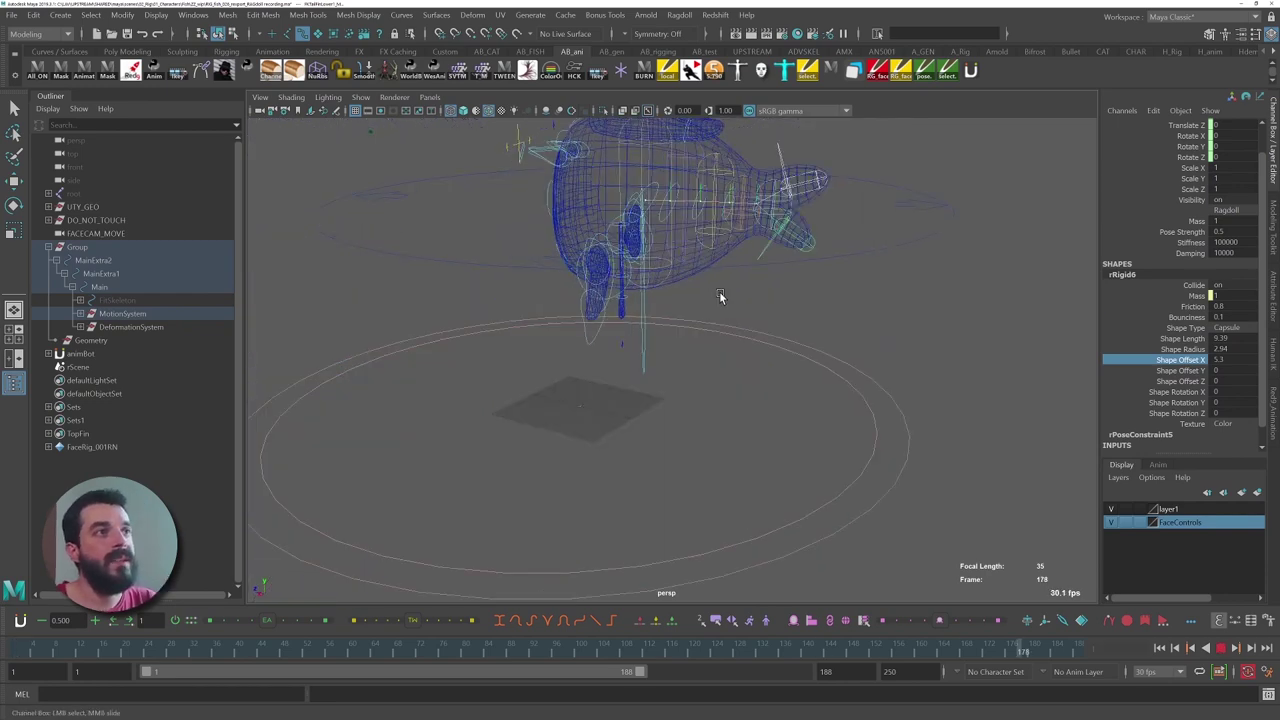
pyautogui.hotkey('alt', 'v')
pyautogui.hotkey('alt', 'v')
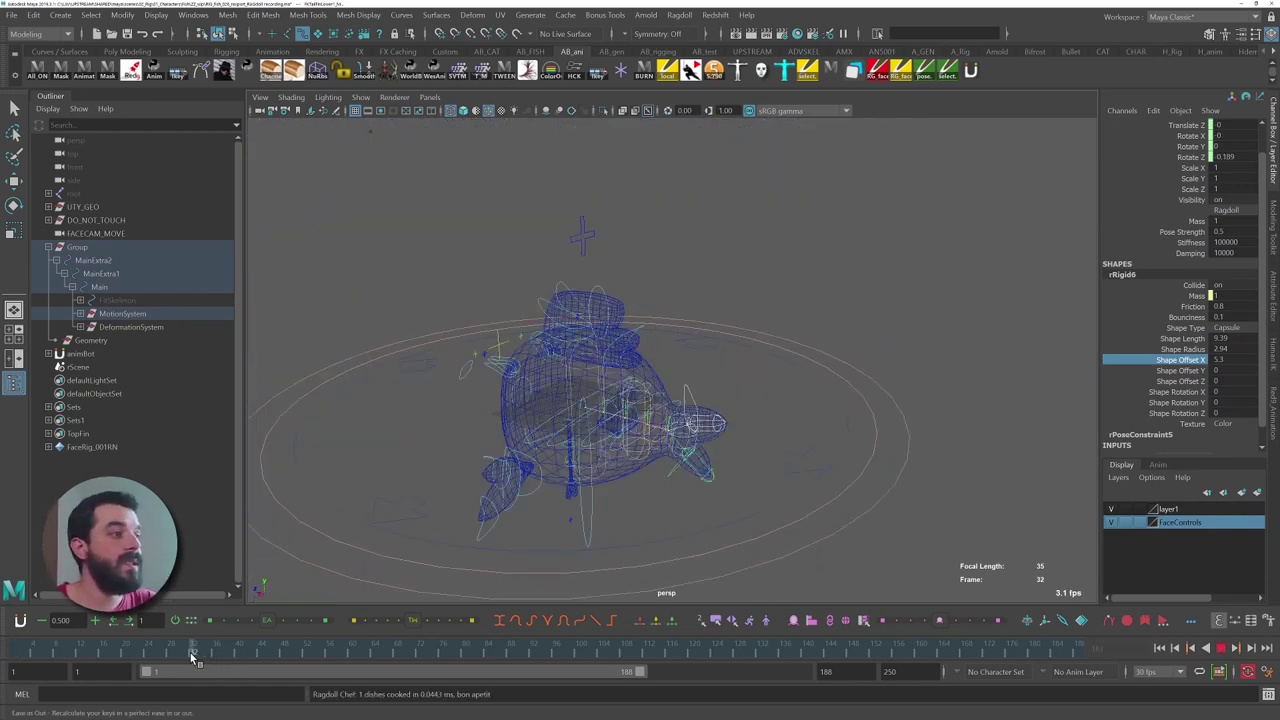
# - Select the upper and lower tail fin controls and set their Pose Strength to 0.05
pyautogui.scroll(3, 518, 415)
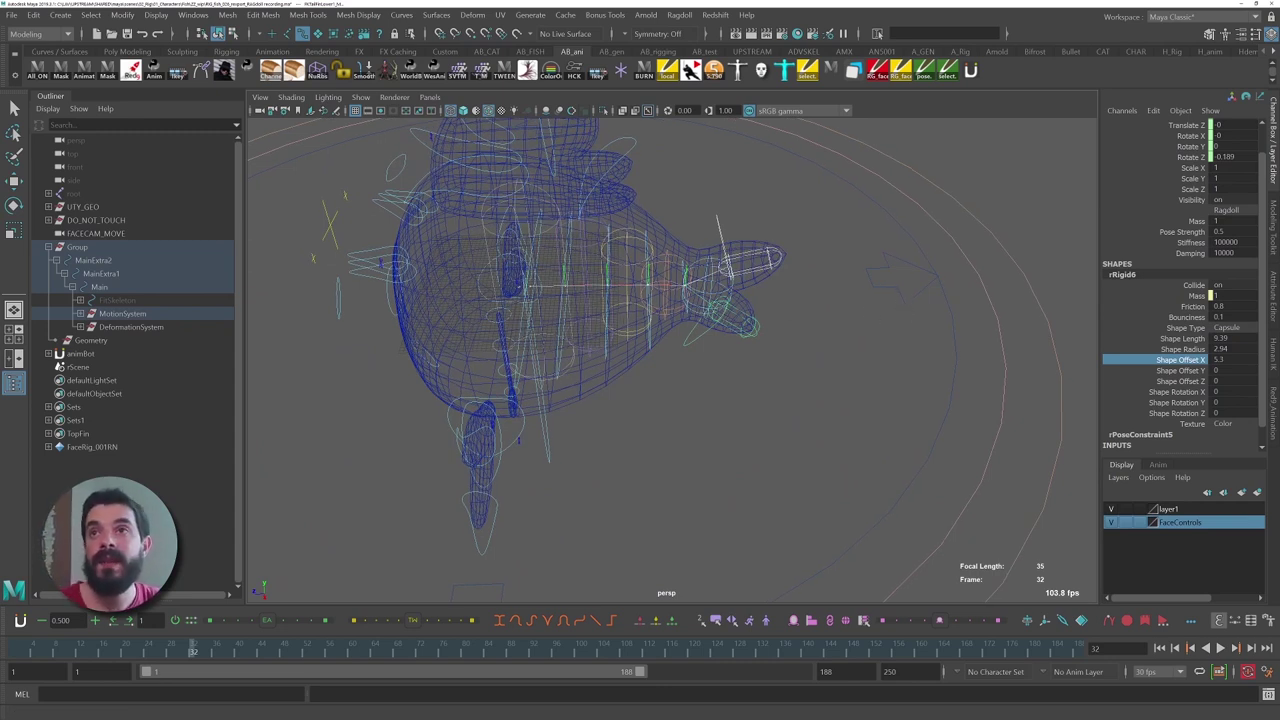
pyautogui.keyDown('alt'); pyautogui.moveTo(733, 243); pyautogui.dragTo(737, 303, button='middle'); pyautogui.keyUp('alt')
pyautogui.keyDown('alt'); pyautogui.moveTo(737, 303); pyautogui.dragTo(785, 298, button='right'); pyautogui.keyUp('alt')
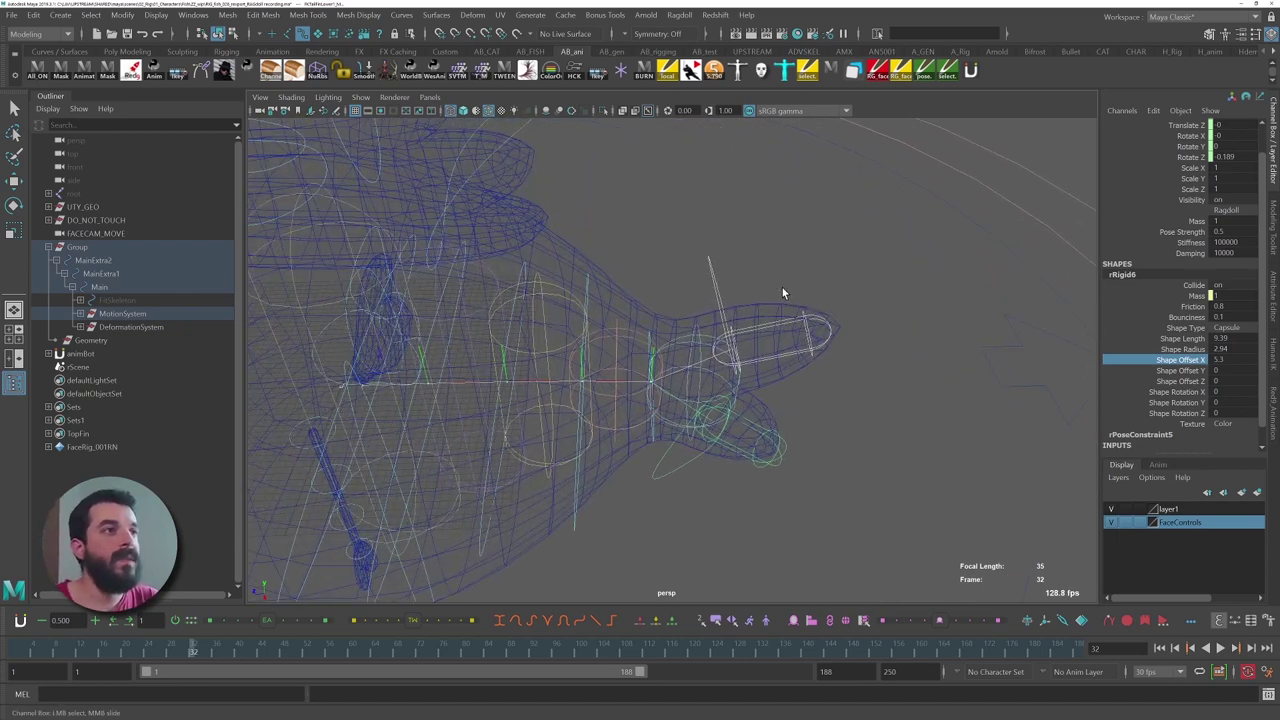
pyautogui.click(776, 293)
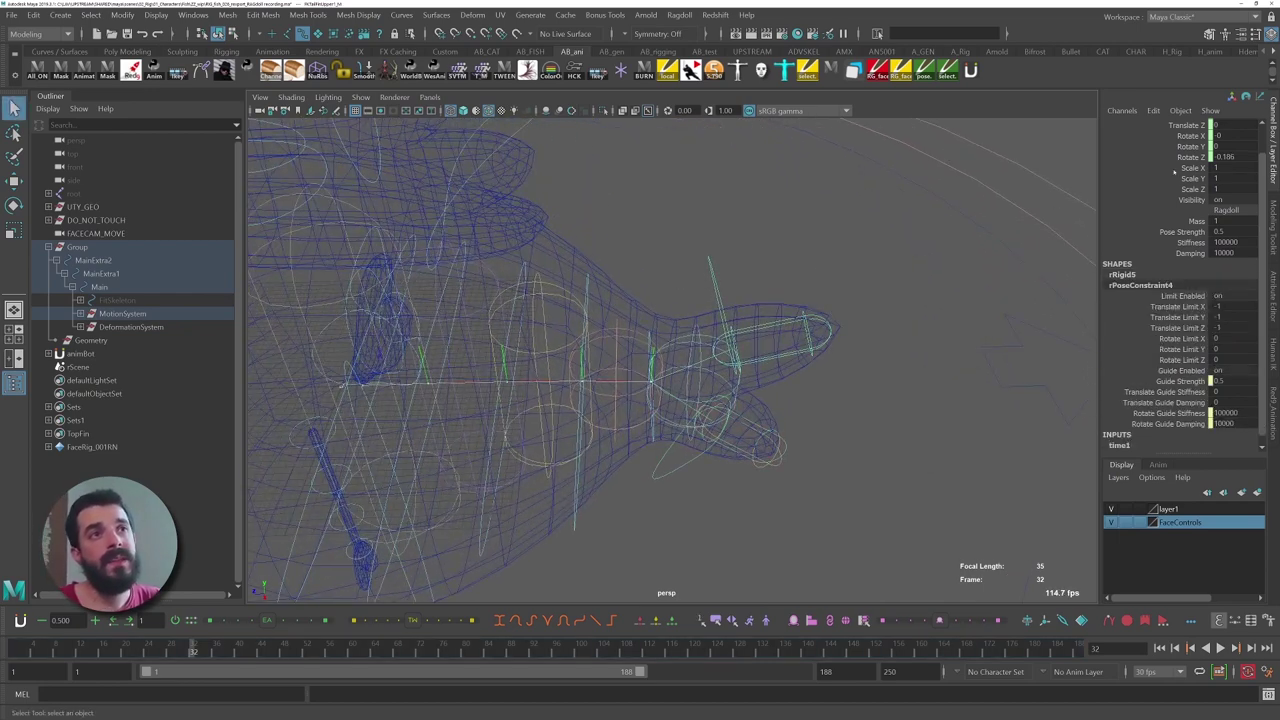
pyautogui.press('super+plus')
pyautogui.scroll(1, 1188, 141)
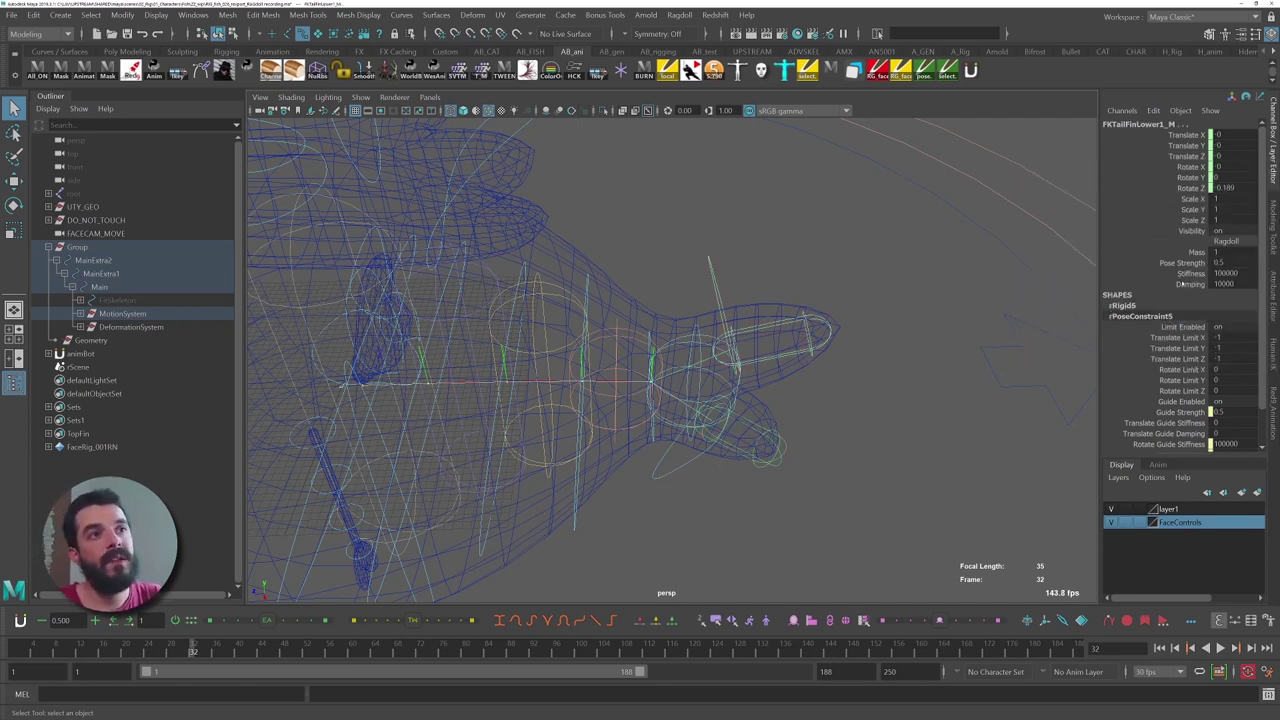
pyautogui.click(1216, 262)
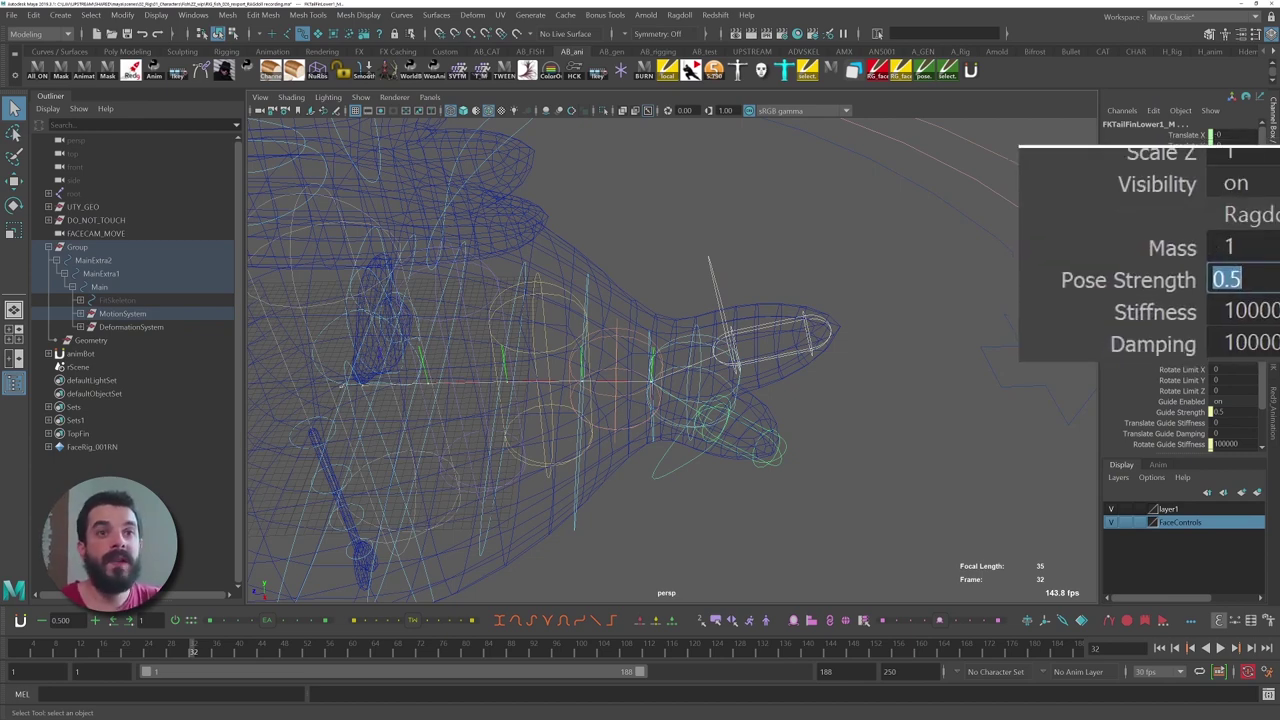
pyautogui.write('.05')
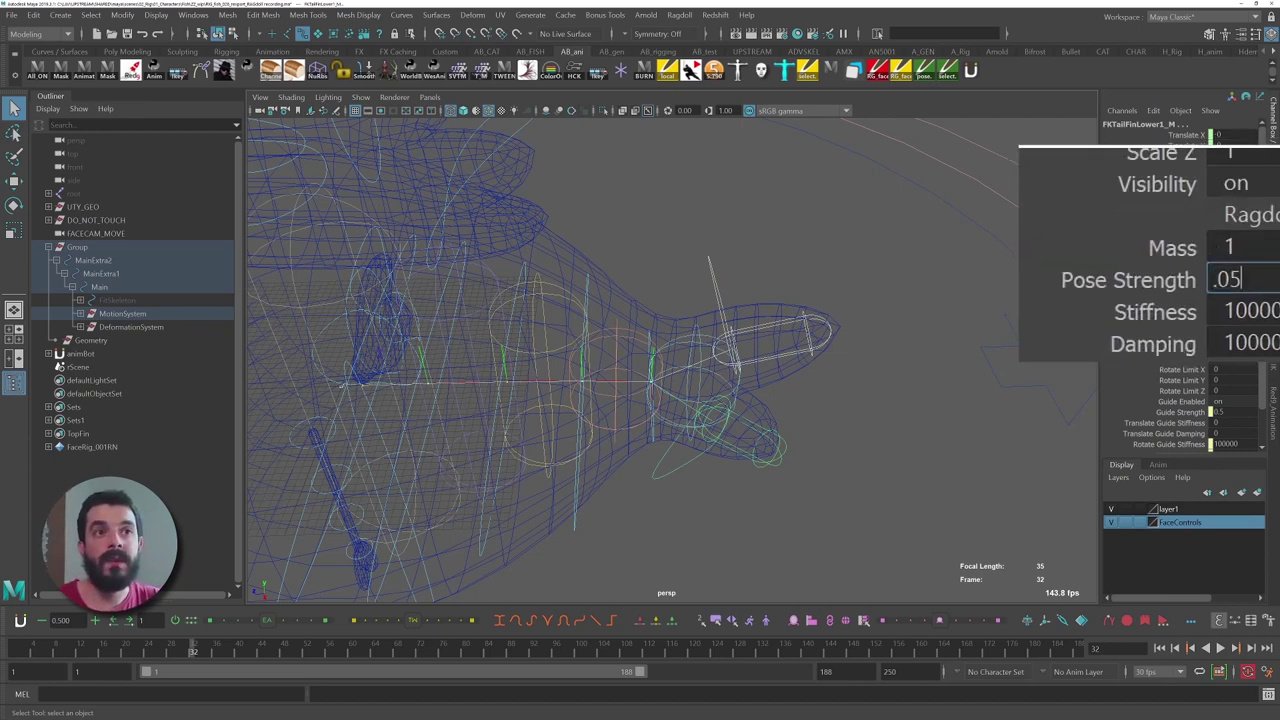
pyautogui.press('Return')
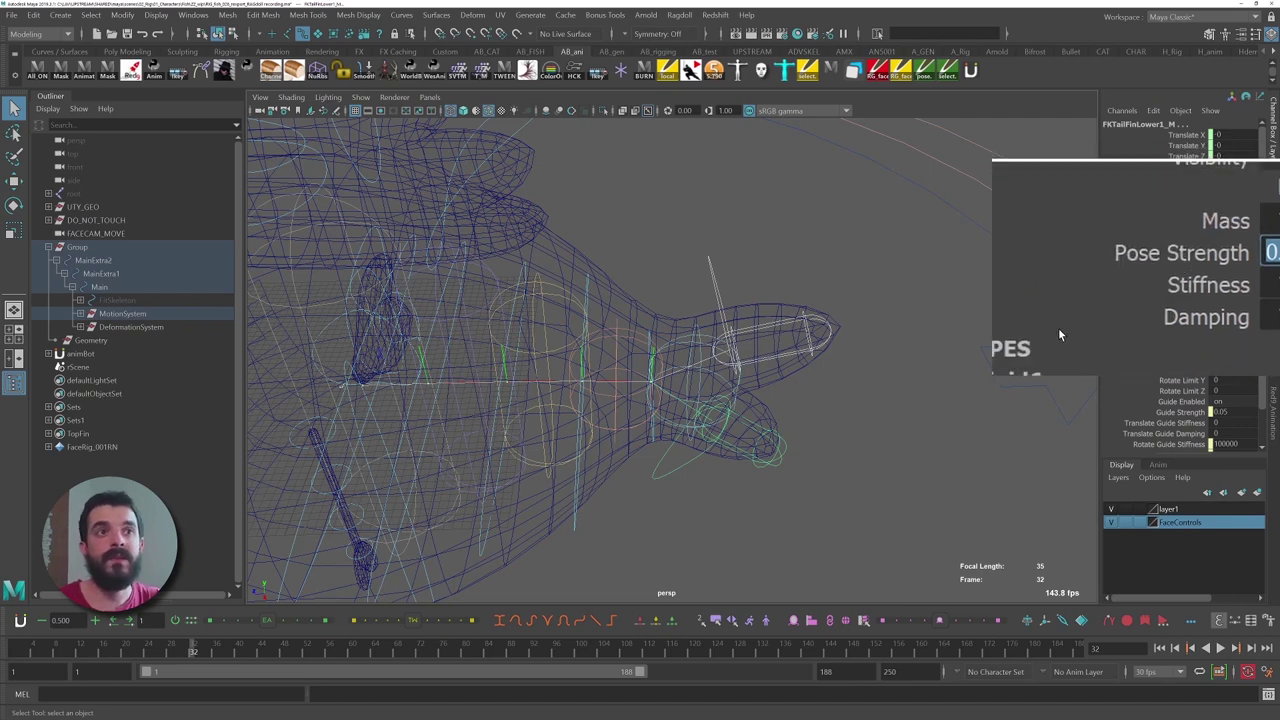
# - Show the fish shaded and play back the simulation to check the tail fin motion, returning to frame 1
pyautogui.keyDown('alt'); pyautogui.moveTo(886, 398); pyautogui.dragTo(811, 363, button='right'); pyautogui.keyUp('alt')
pyautogui.press('5')
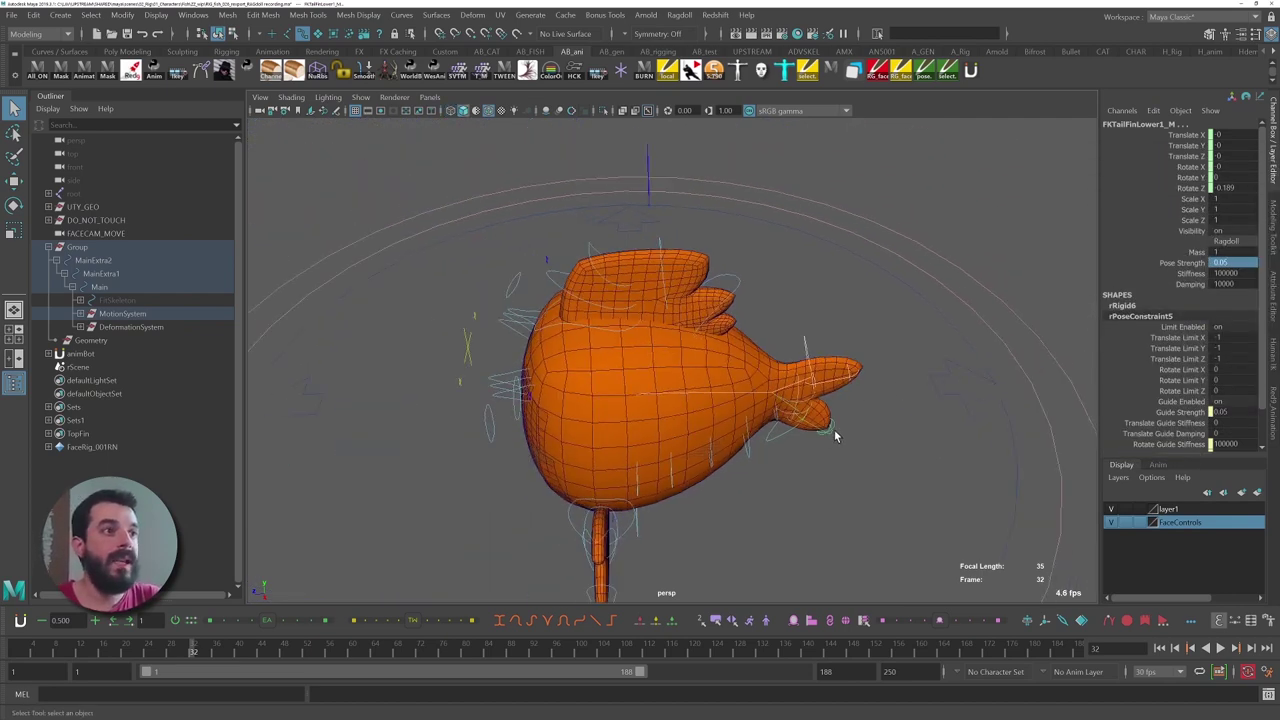
pyautogui.keyDown('alt'); pyautogui.moveTo(834, 436); pyautogui.dragTo(802, 353); pyautogui.keyUp('alt')
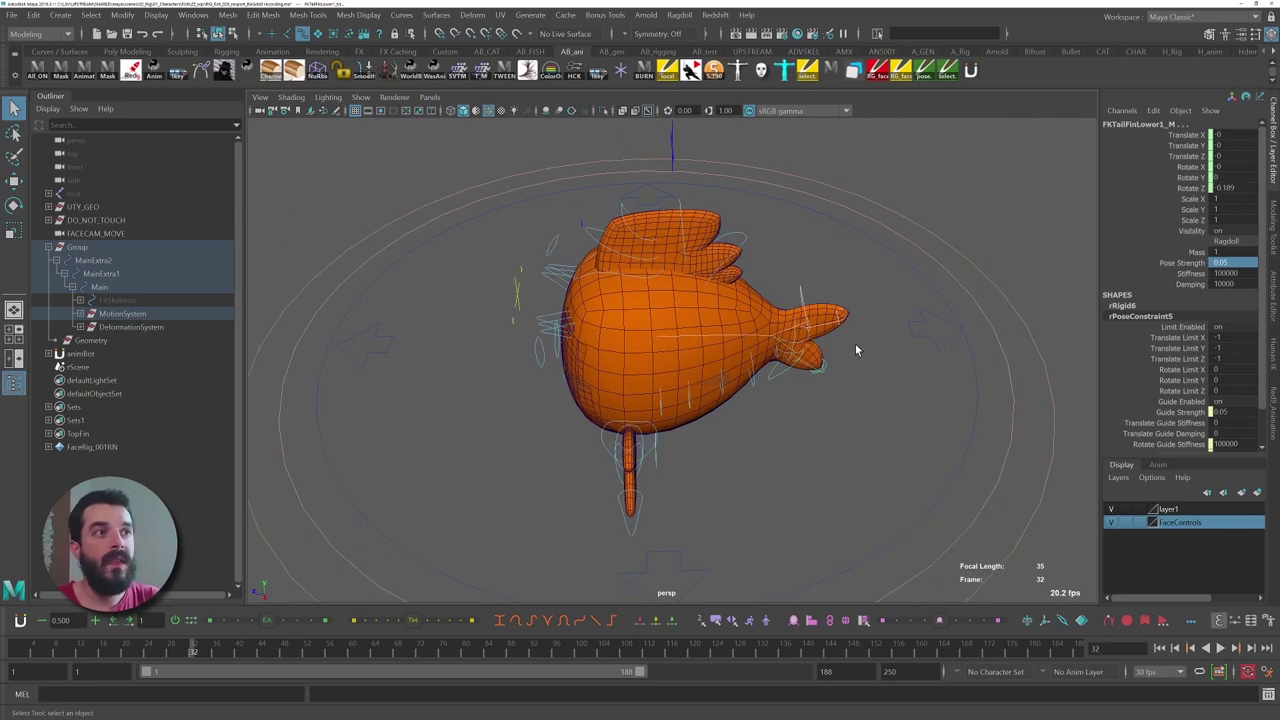
pyautogui.keyDown('alt'); pyautogui.moveTo(841, 439); pyautogui.dragTo(790, 356); pyautogui.keyUp('alt')
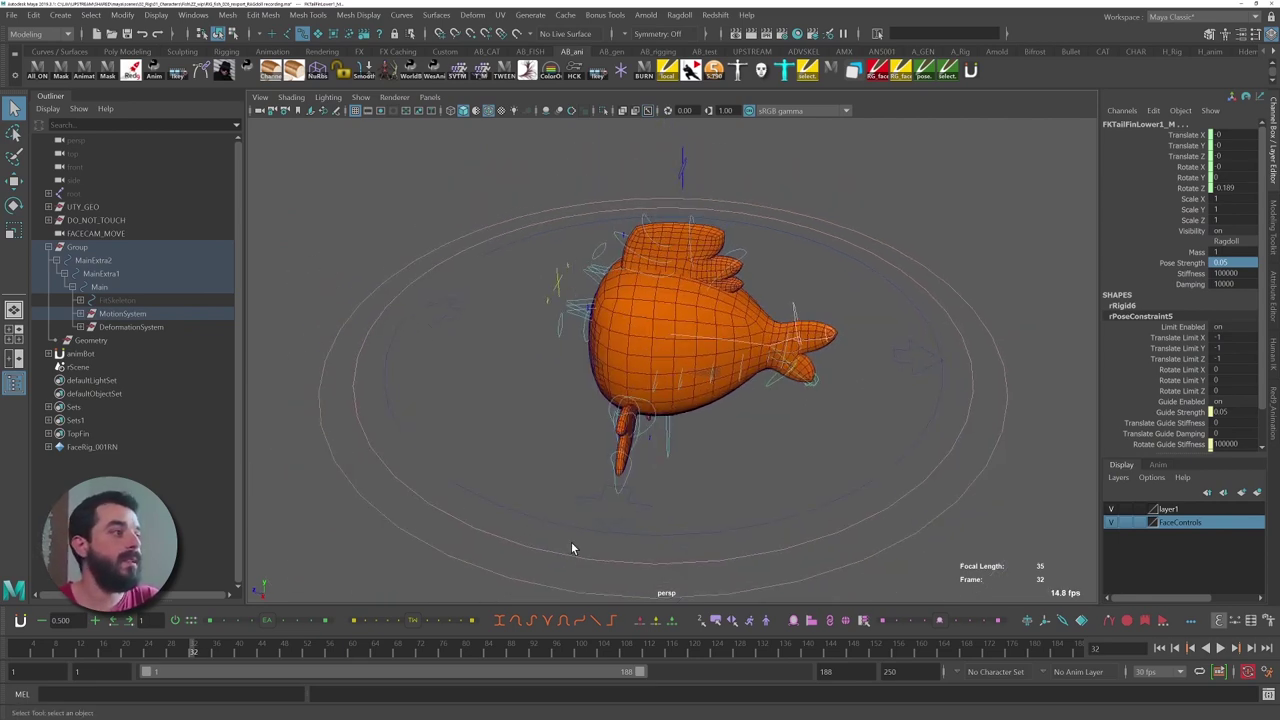
pyautogui.hotkey('alt', 'v')
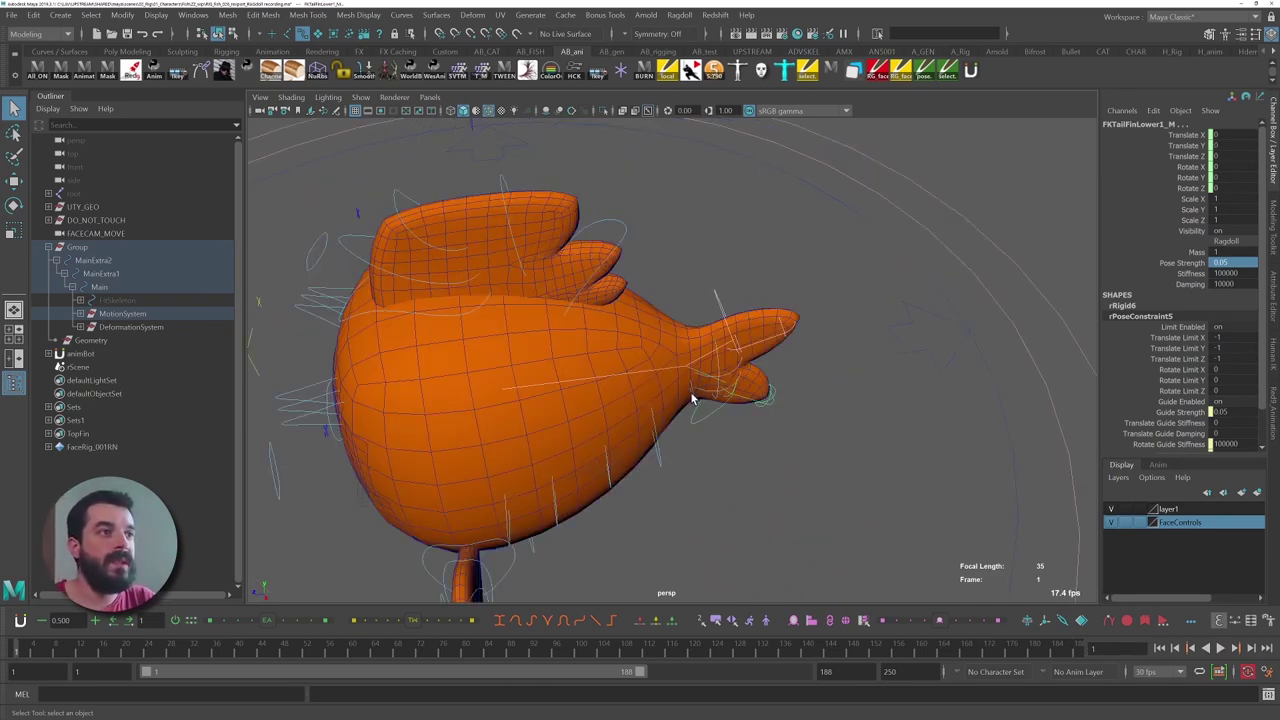
# - Set the Pose Strength of the back control FKBackF_M to 0.35
pyautogui.click(706, 422)
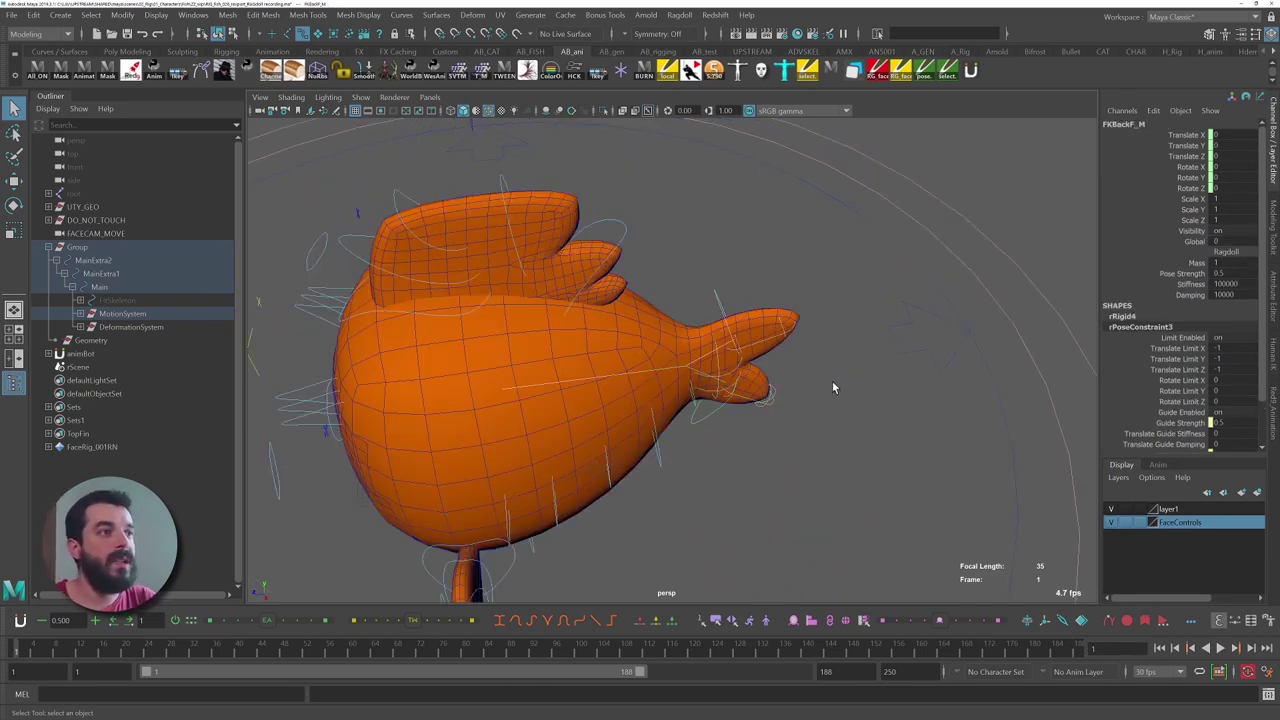
pyautogui.click(1233, 271)
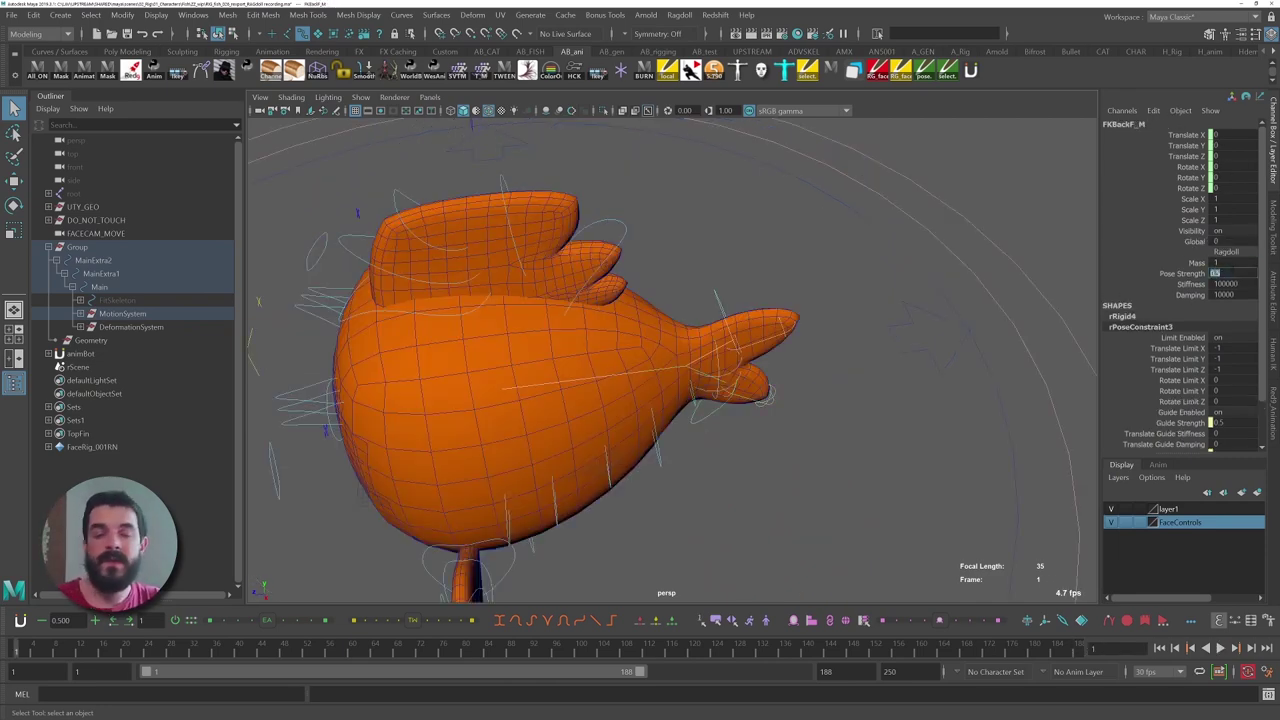
pyautogui.write('.3')
pyautogui.write('0.35')
pyautogui.press('Return')
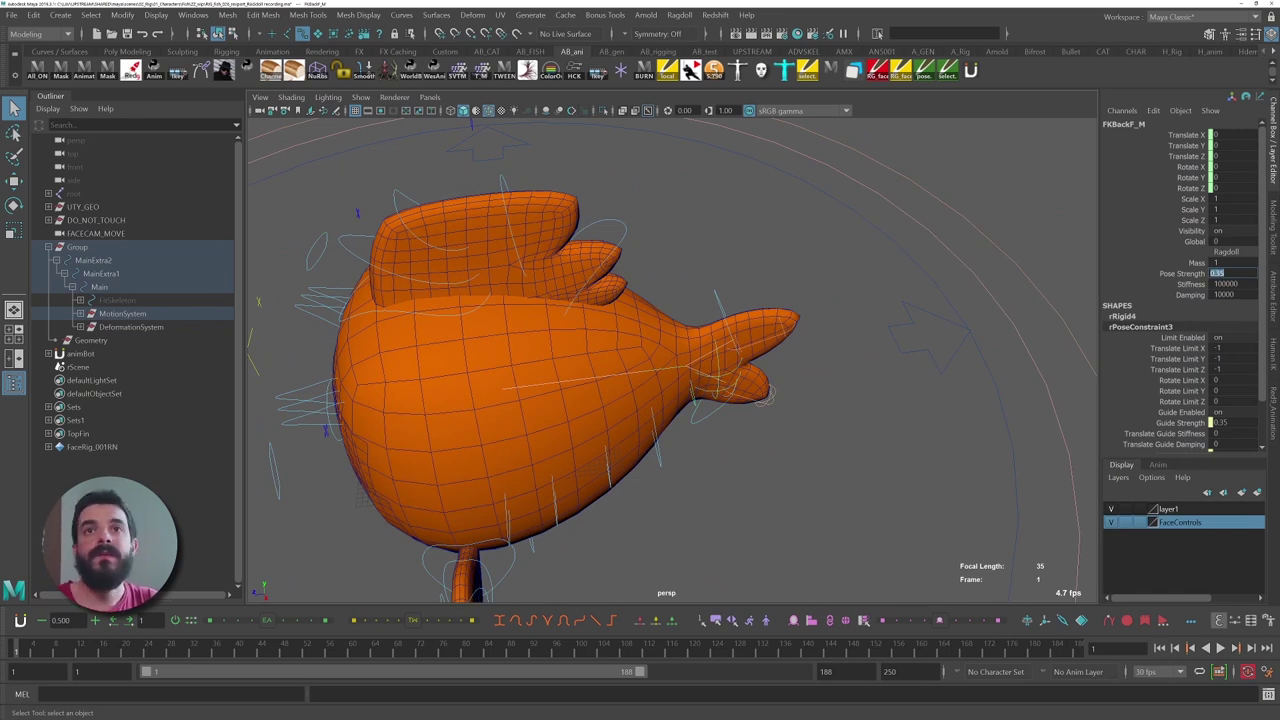
# - Set the Pose Strength of the back control FKBackD_M to 0.5
pyautogui.click(660, 451)
pyautogui.click(1225, 271)
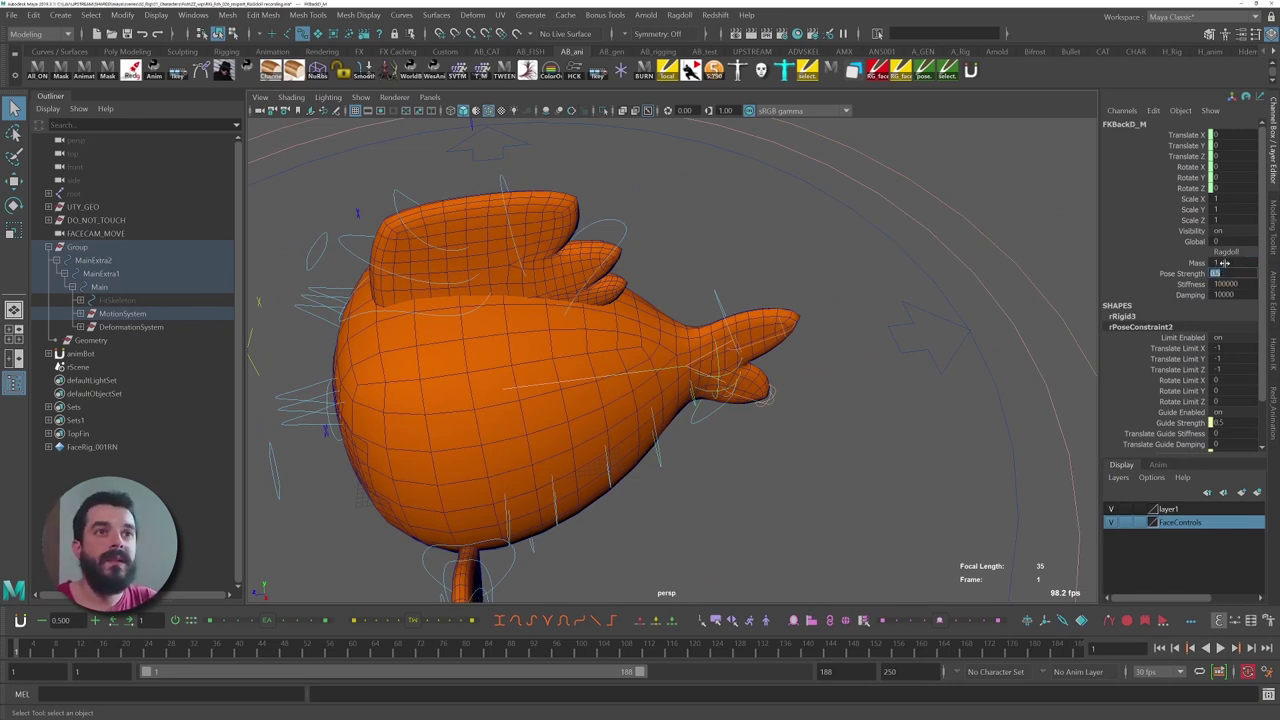
pyautogui.write('.5')
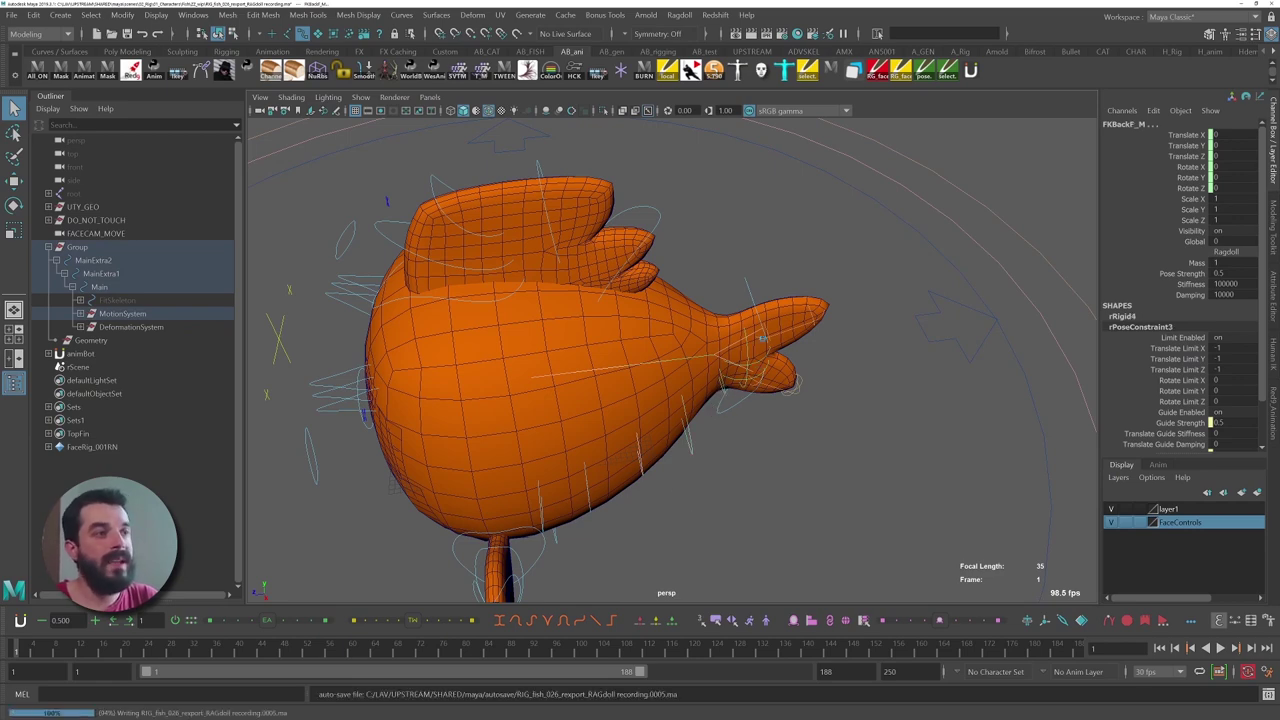
# - Lower the Pose Strength progressively along the back controls, to 0.41 on FKBackD_M and 0.32 on FKBackF_M
pyautogui.click(1180, 273)
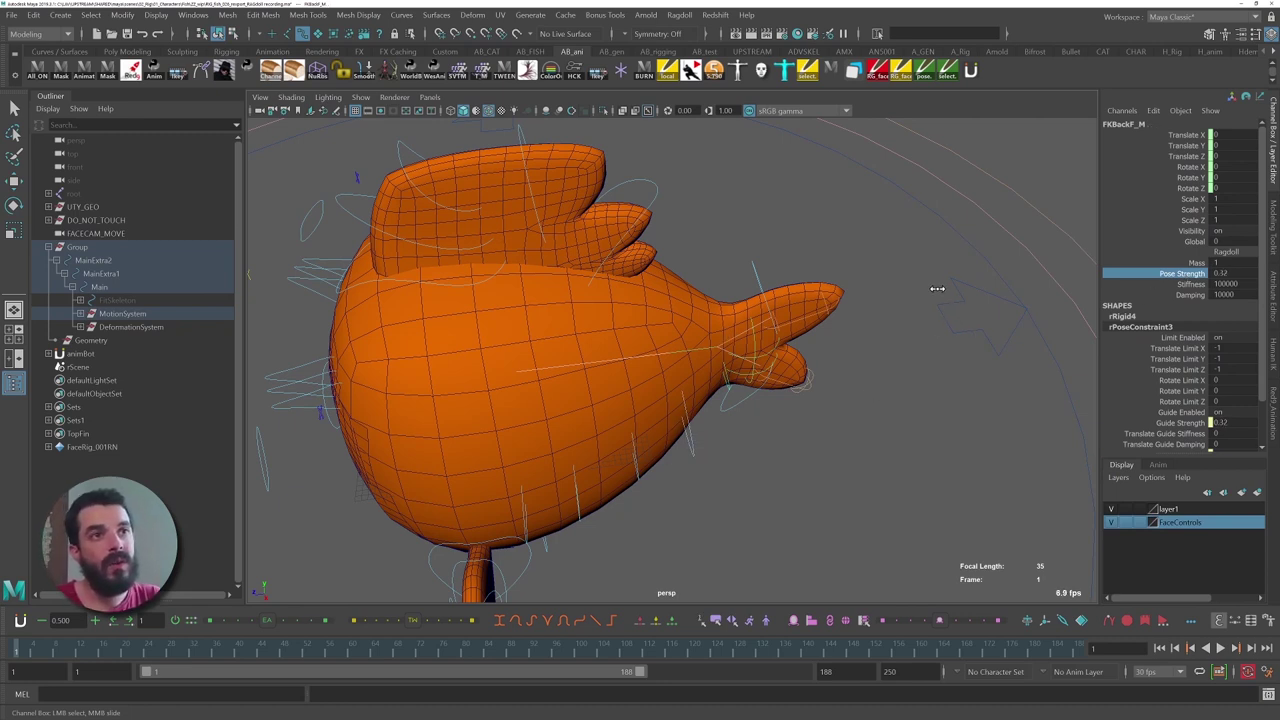
pyautogui.click(689, 451)
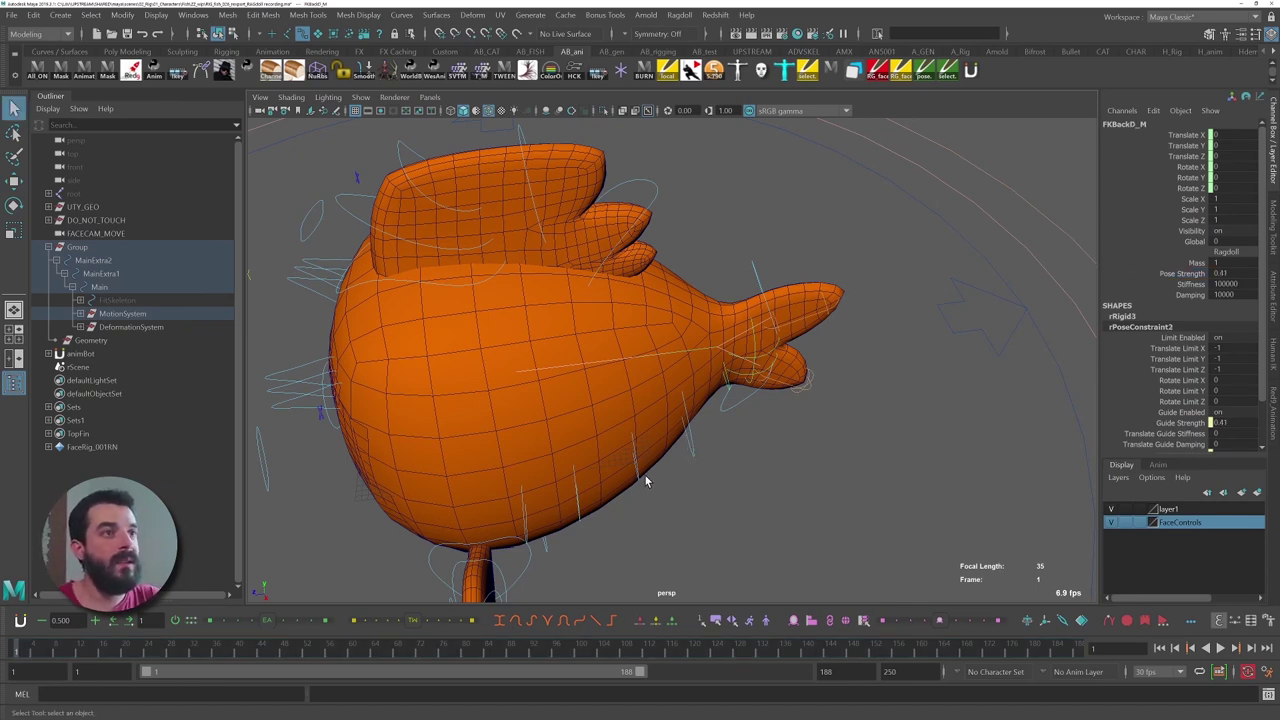
# - Play the simulation to check the back and tail fin motion with the reduced strengths, and return to frame 1
pyautogui.click(646, 480)
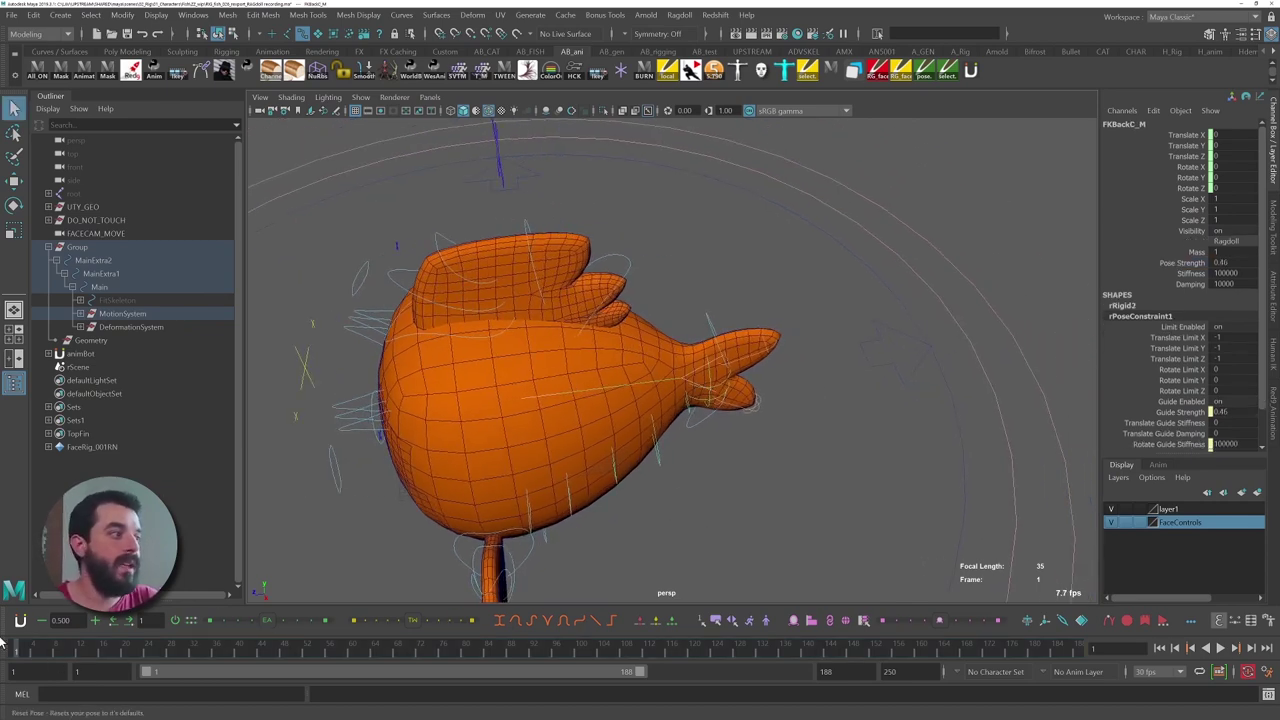
pyautogui.hotkey('alt', 'v')
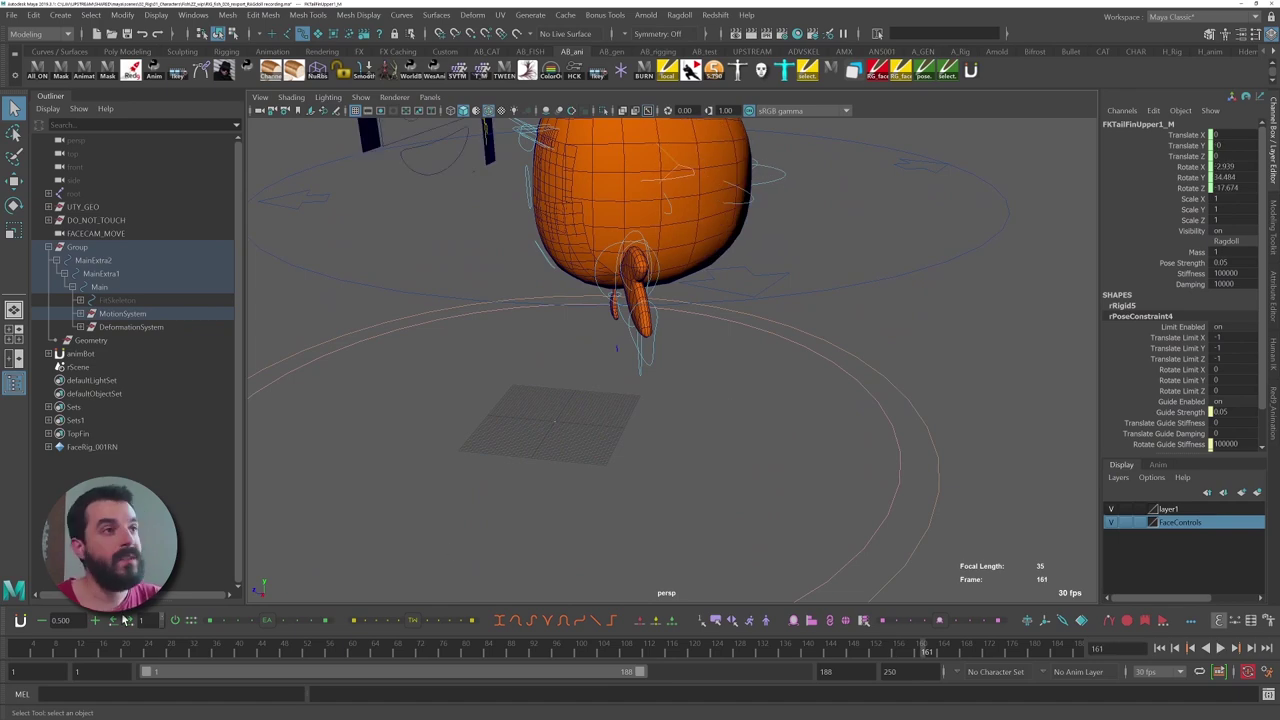
pyautogui.click(60, 650)
pyautogui.moveTo(58, 648); pyautogui.dragTo(15, 648)
pyautogui.scroll(3, 680, 457)
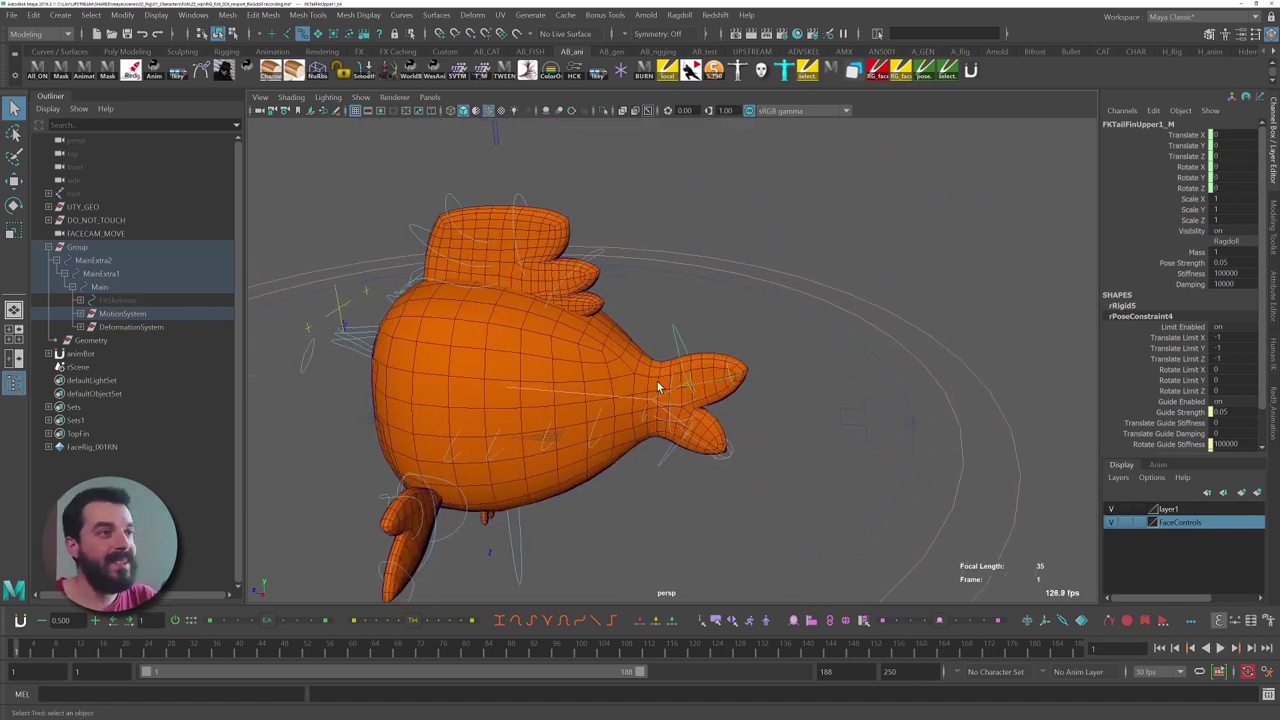
# - Select the upper tail fin control FKTailFinUpper1_M and inspect the rotate limits of its pose constraint
pyautogui.click(673, 432)
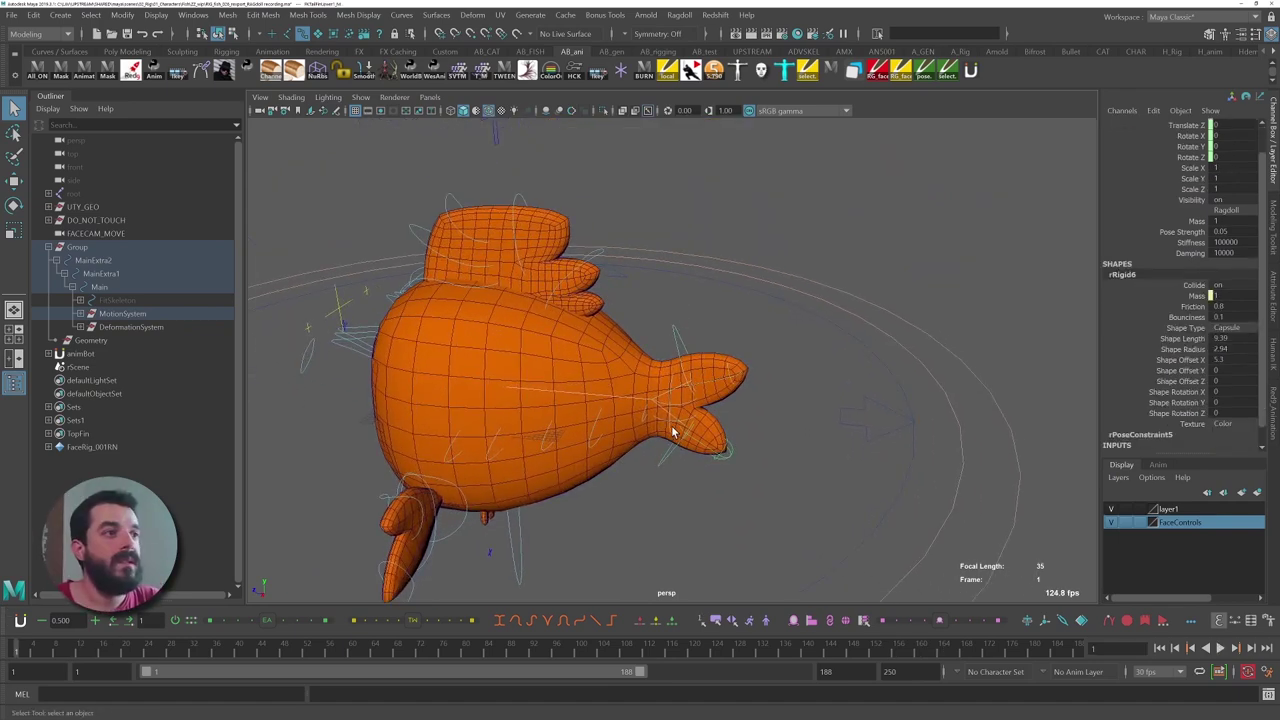
pyautogui.click(686, 341)
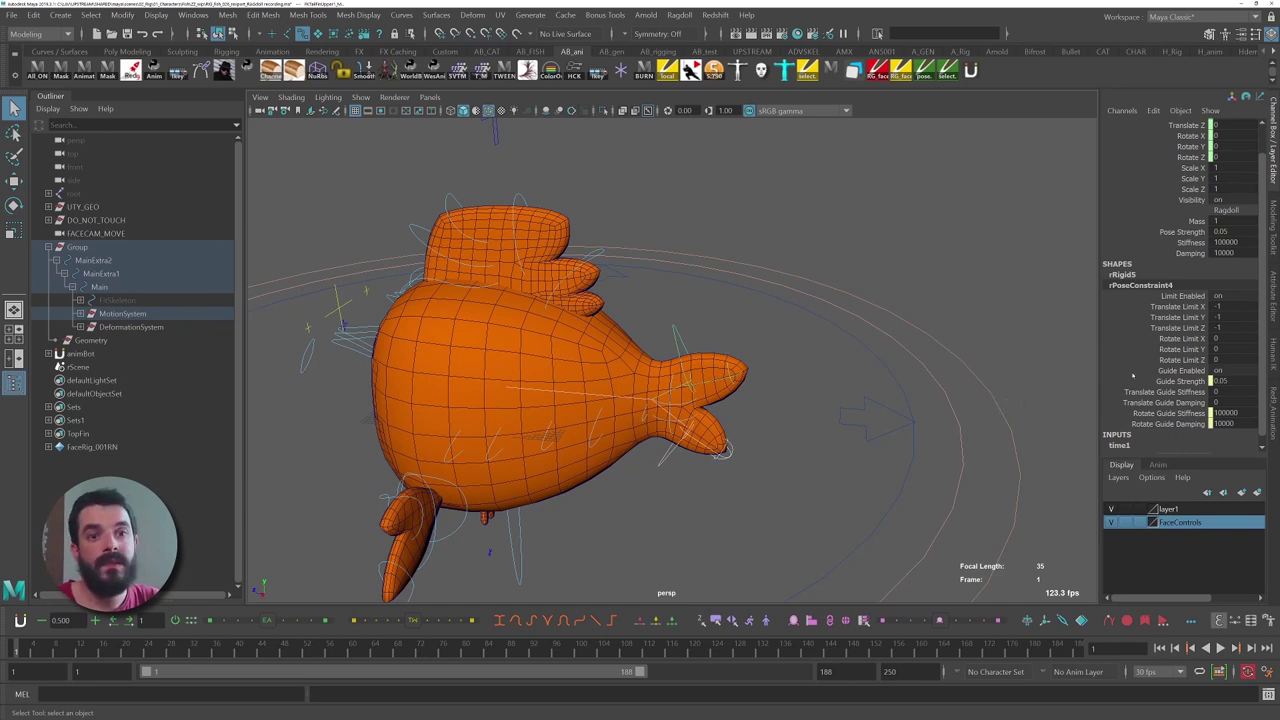
pyautogui.scroll(-1, 1133, 400)
pyautogui.doubleClick(1135, 276)
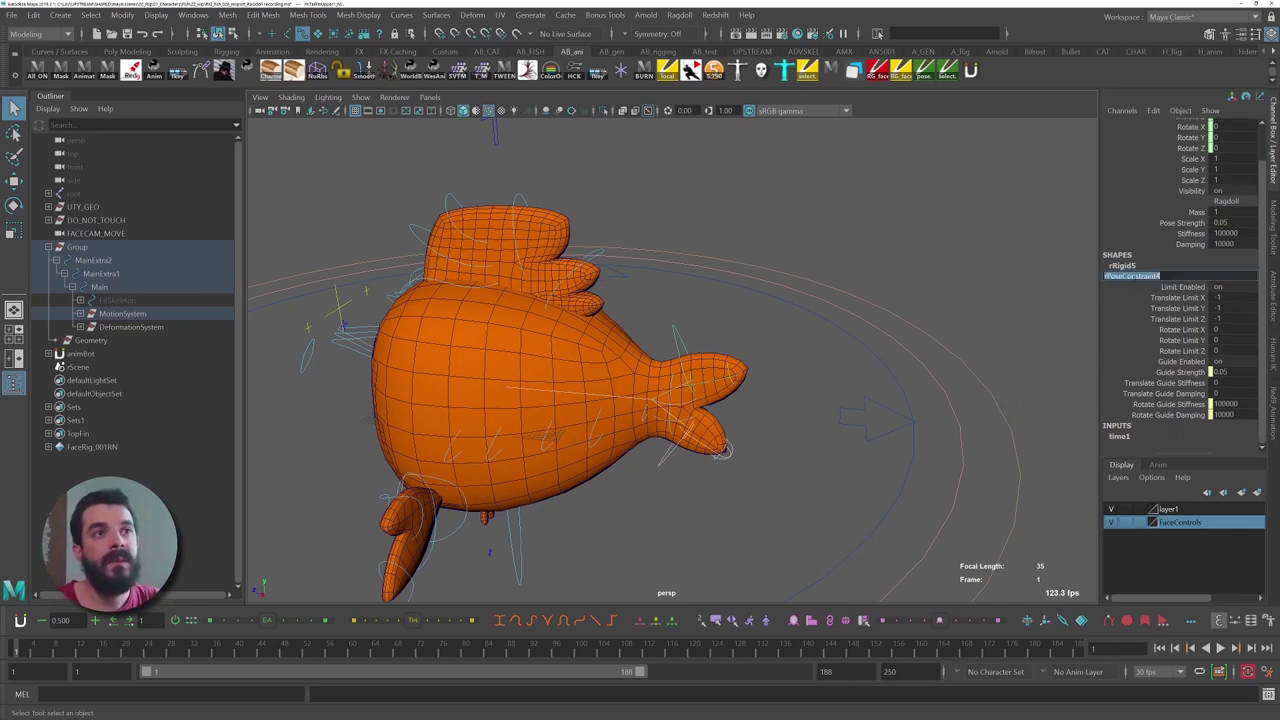
pyautogui.click(1145, 329)
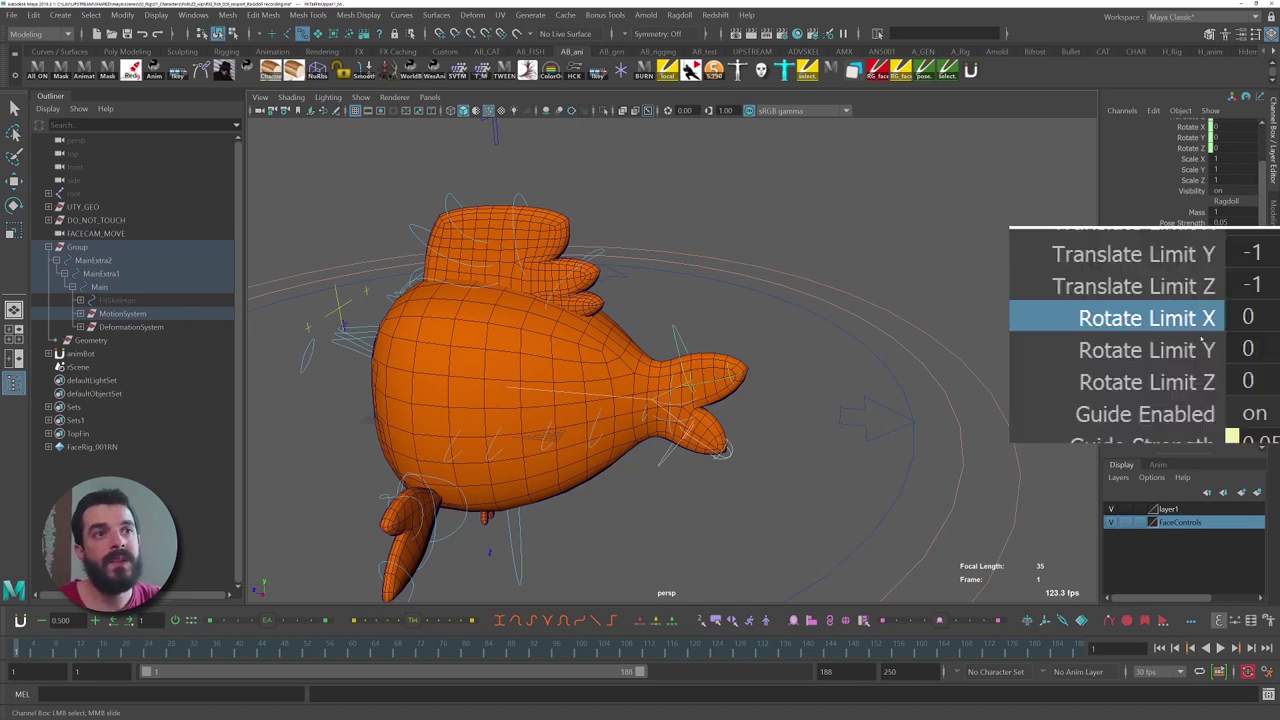
# - Switch the Rotate tool to Gimbal, test-rotate the upper tail fin control to identify its axes, and undo the rotation
pyautogui.press('e')
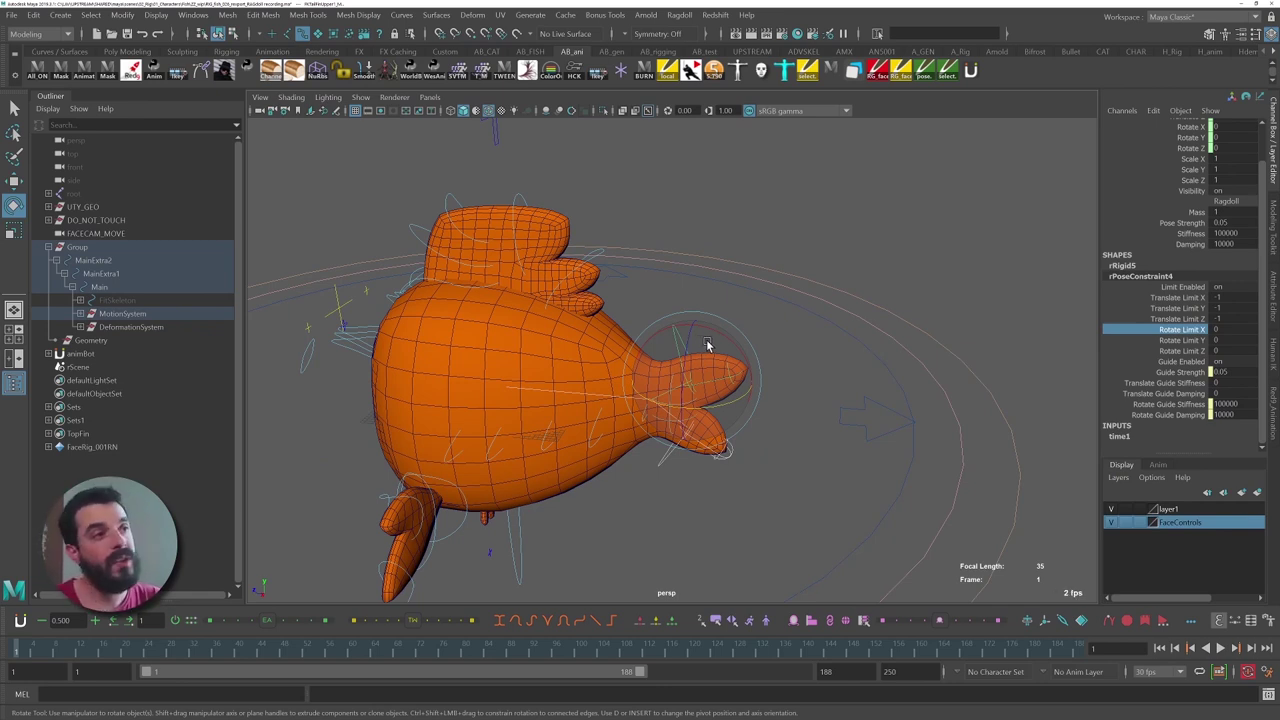
pyautogui.click(707, 344)
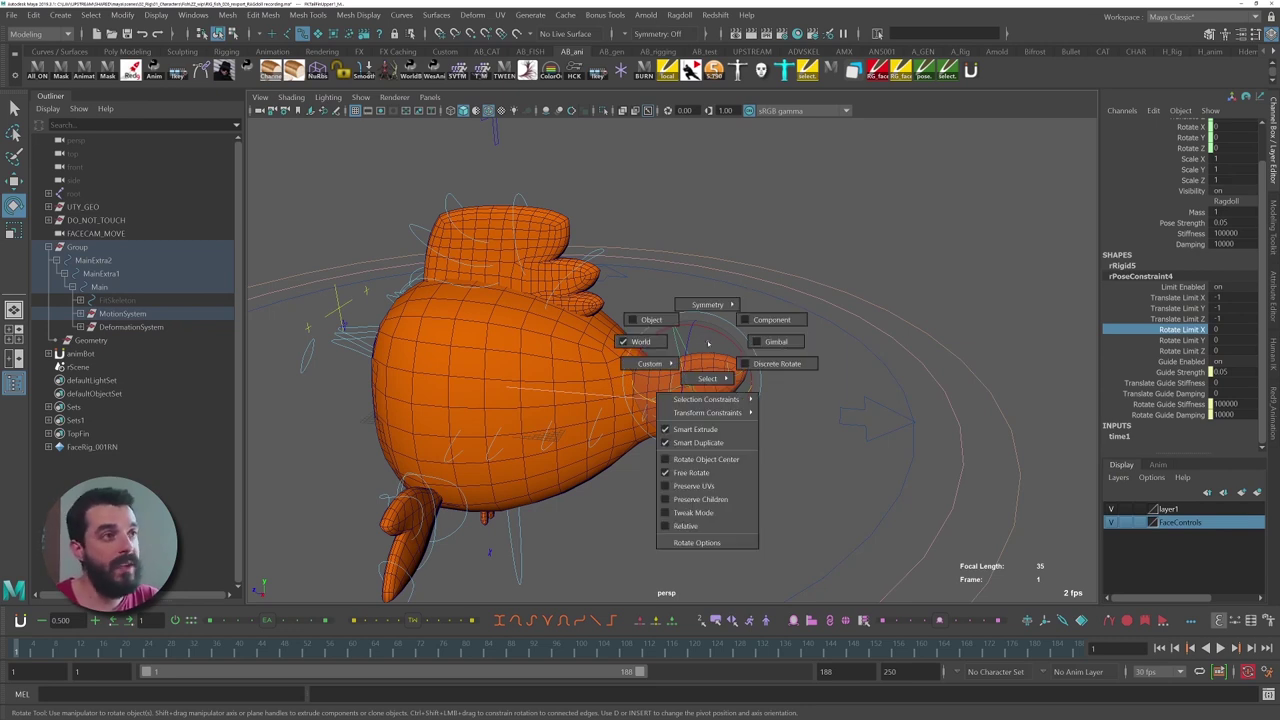
pyautogui.moveTo(708, 343); pyautogui.dragTo(783, 345)
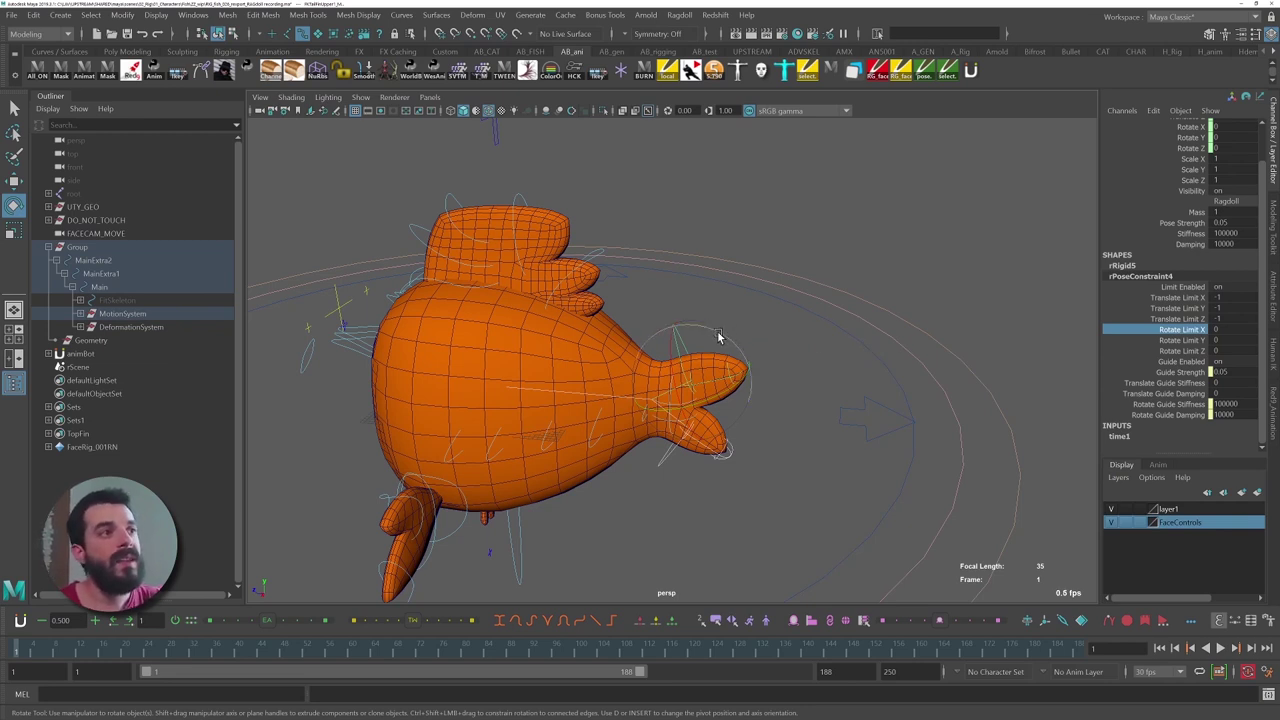
pyautogui.moveTo(720, 340); pyautogui.dragTo(790, 386)
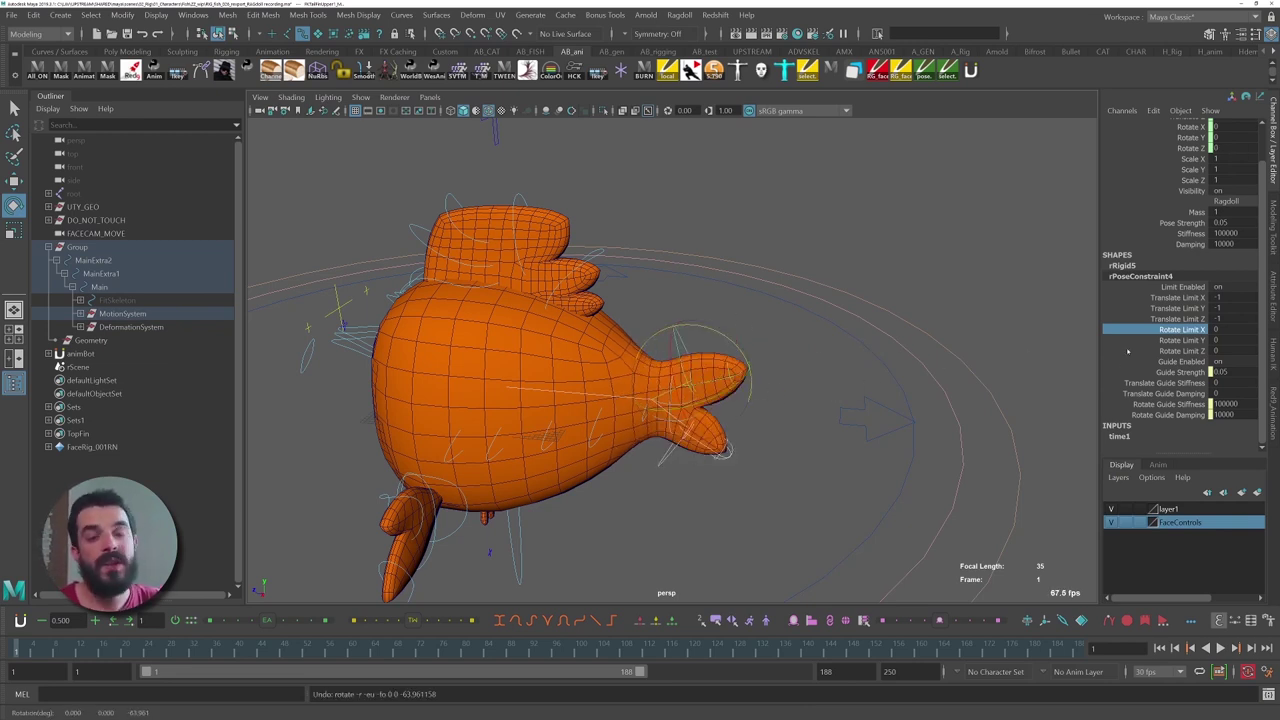
# - Set Rotate Limit Z and Rotate Limit X of the upper tail fin's pose constraint to 30
pyautogui.click(1219, 350)
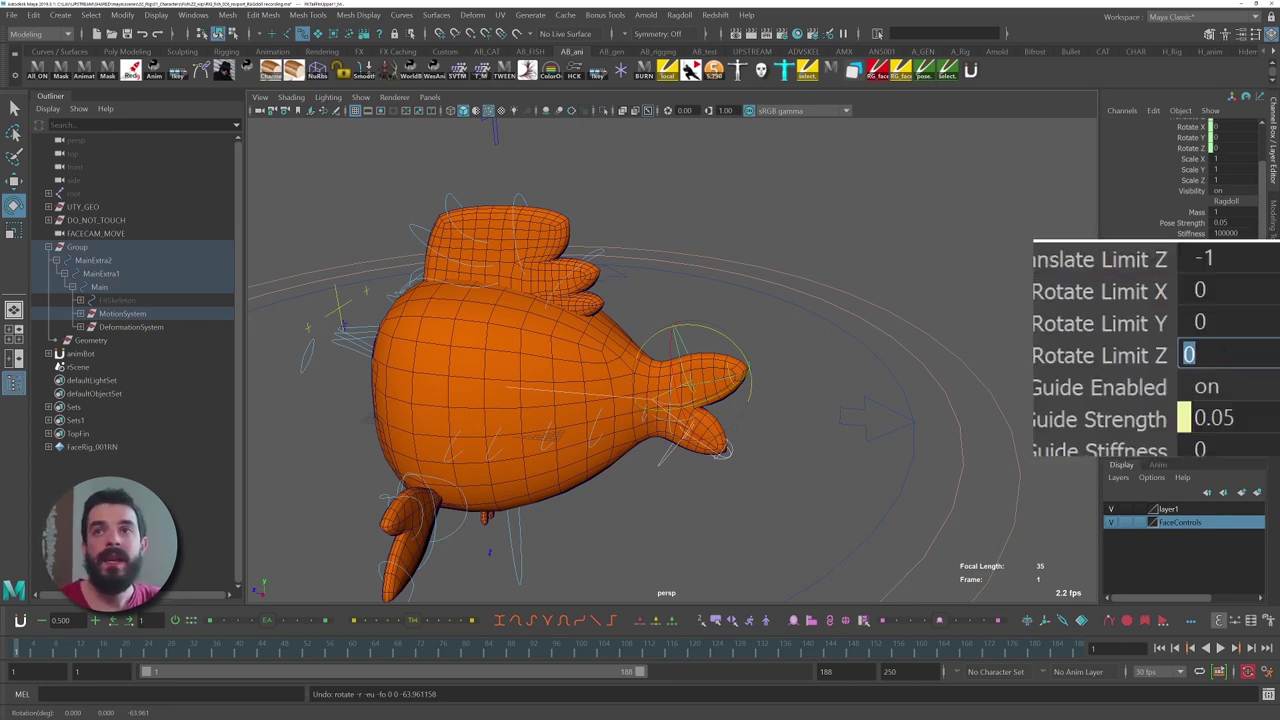
pyautogui.write('30')
pyautogui.press('Return')
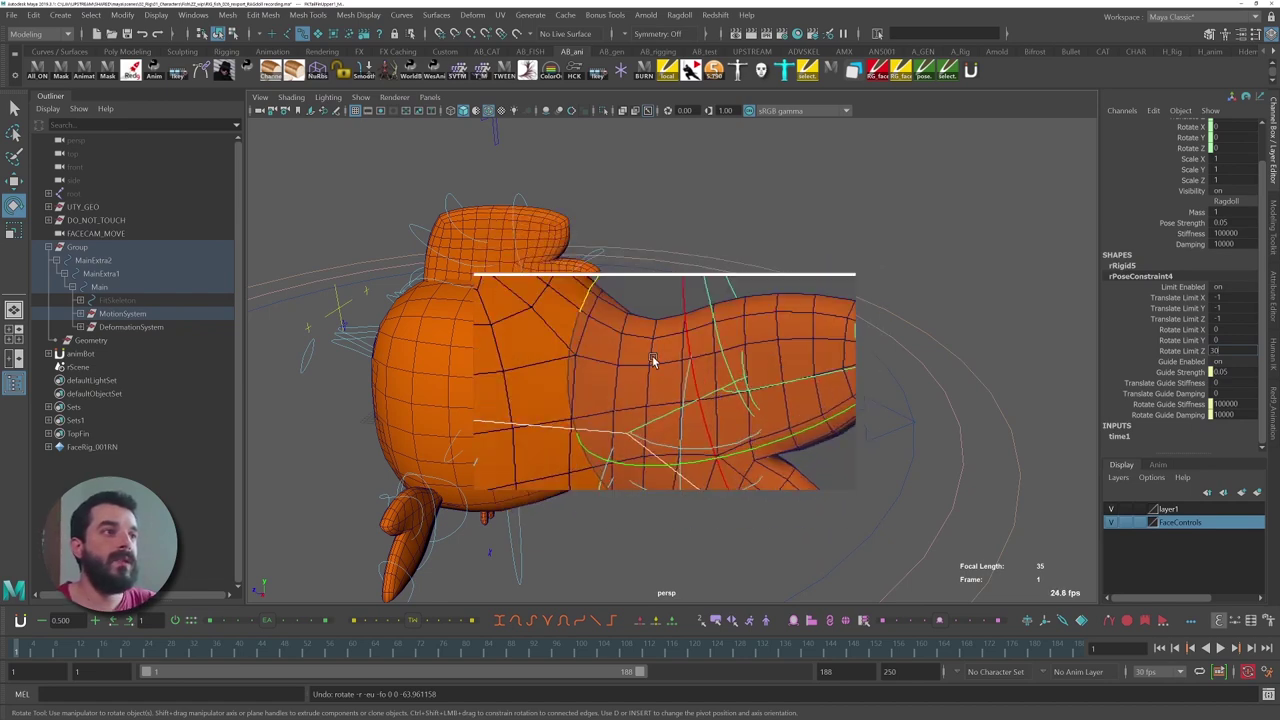
pyautogui.click(1217, 329)
pyautogui.write('30')
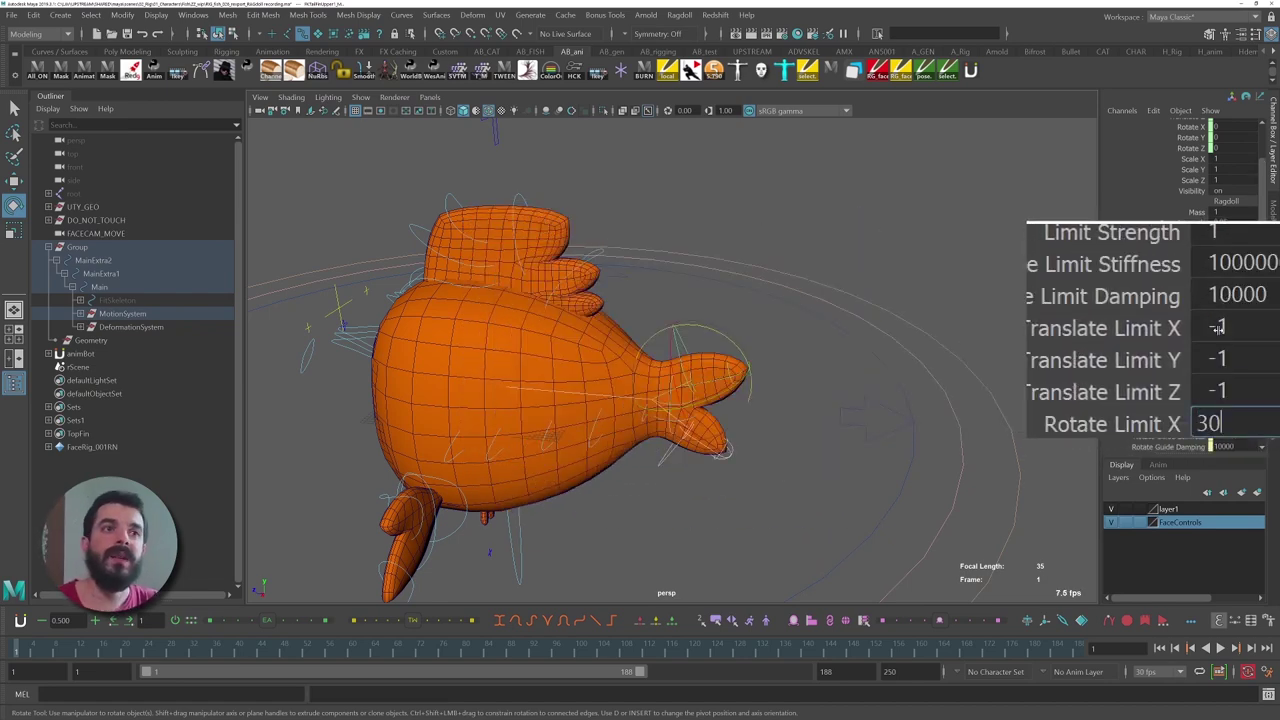
pyautogui.press('Return')
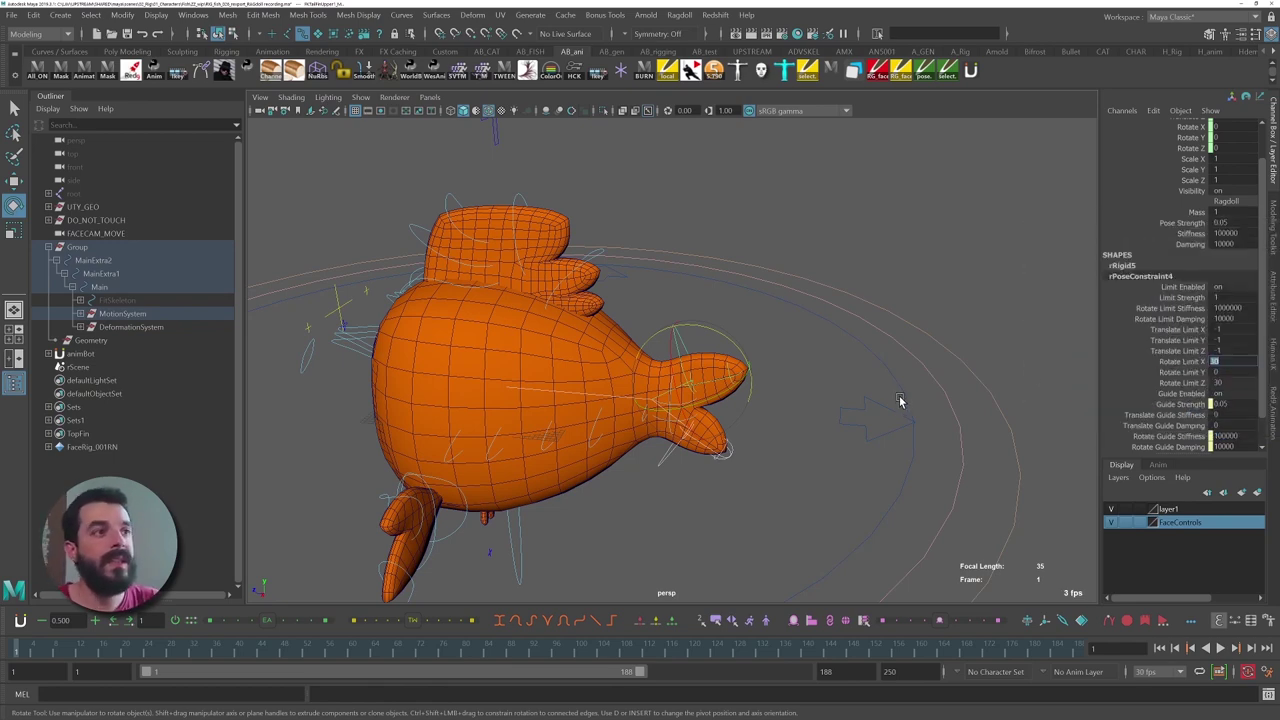
# - Play the simulation and view the fish from several angles to check the limited tail fin motion
pyautogui.keyDown('alt'); pyautogui.moveTo(900, 400); pyautogui.dragTo(543, 577, button='right'); pyautogui.keyUp('alt')
pyautogui.hotkey('alt', 'v')
pyautogui.hotkey('alt', 'v')
pyautogui.keyDown('alt'); pyautogui.moveTo(398, 442); pyautogui.dragTo(809, 354); pyautogui.keyUp('alt')
pyautogui.hotkey('alt', 'v')
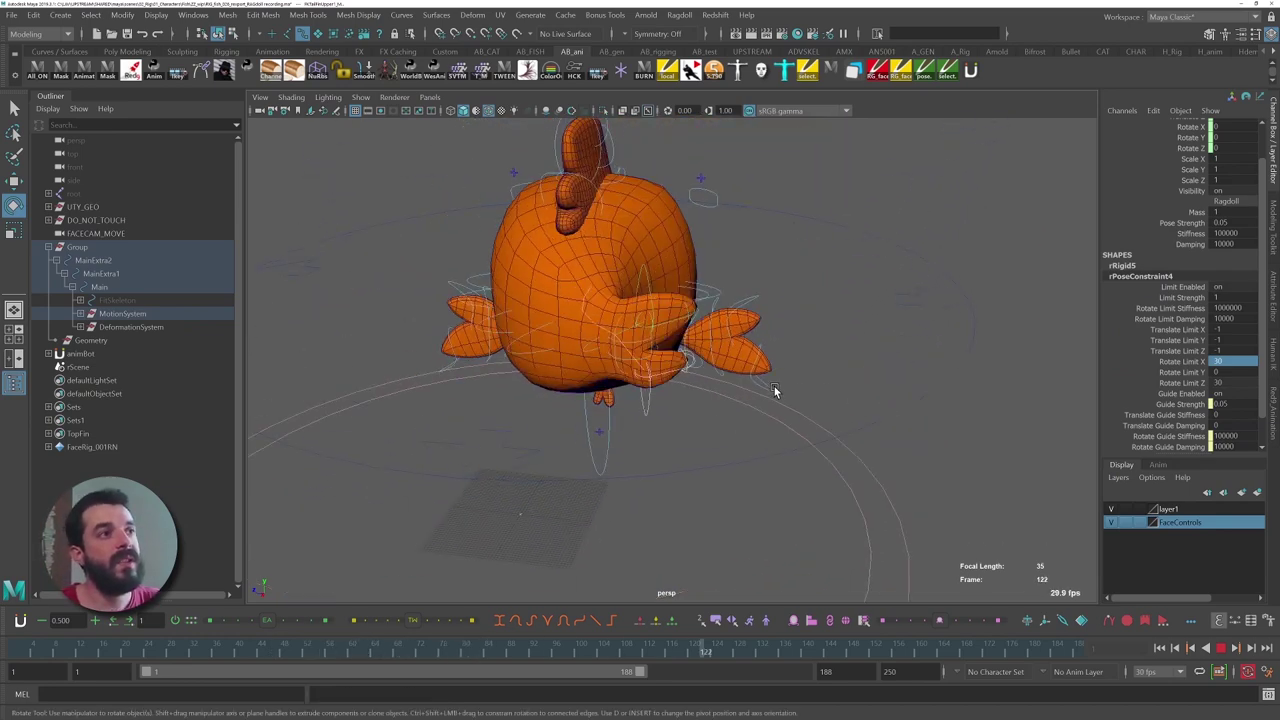
pyautogui.press('Escape')
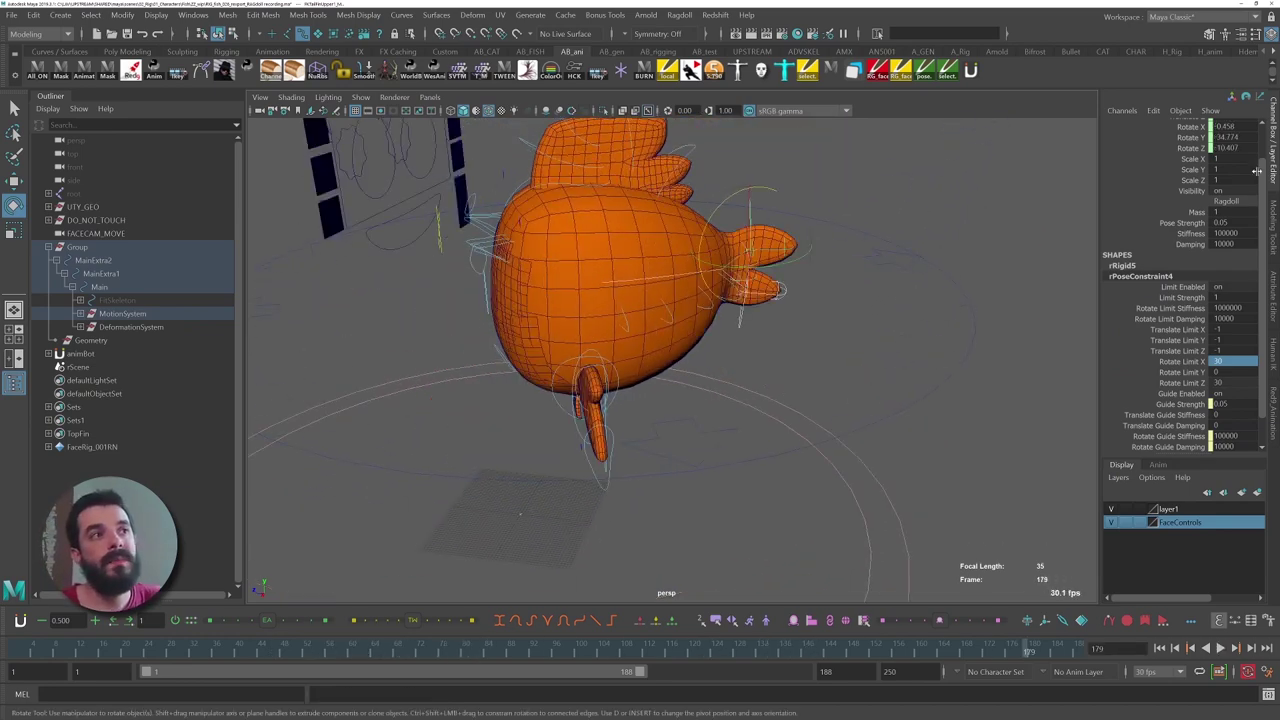
pyautogui.press('q')
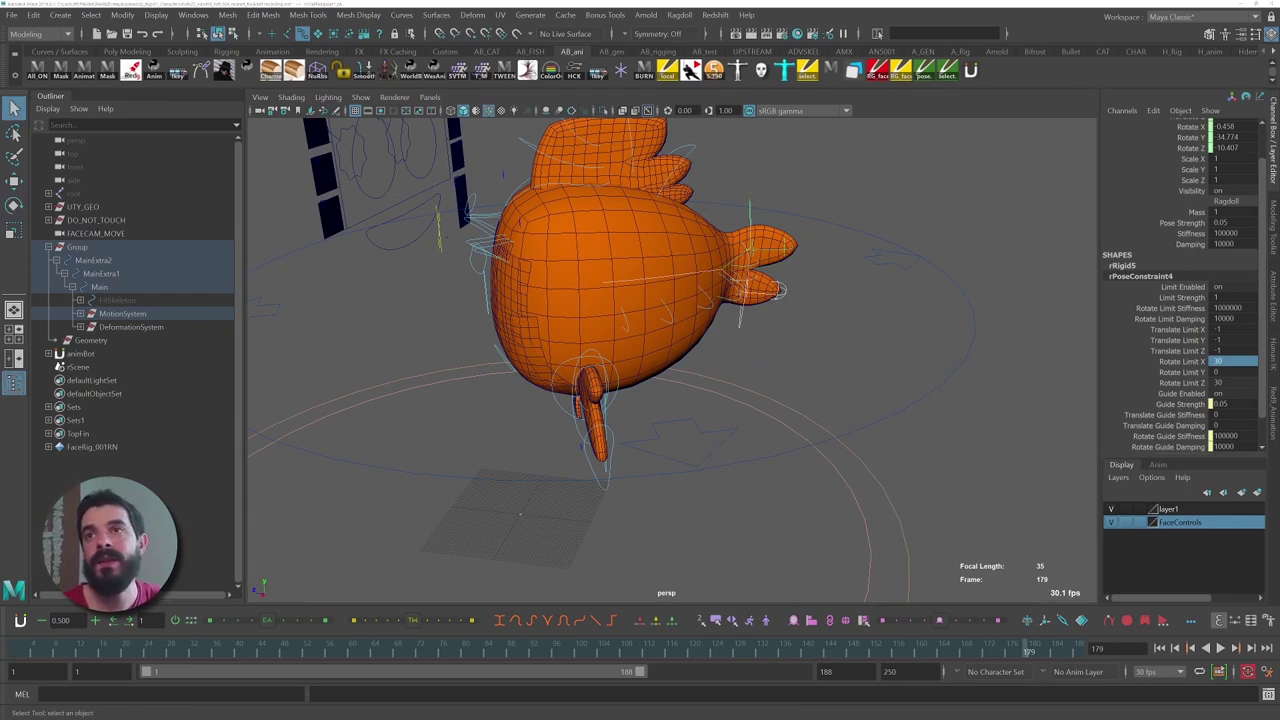
# - Create a Ragdoll active chain from the left side fin controls FKBodyFinSide1_L and FKBodyFinSide2_L
pyautogui.keyDown('alt'); pyautogui.moveTo(695, 291); pyautogui.dragTo(651, 323); pyautogui.keyUp('alt')
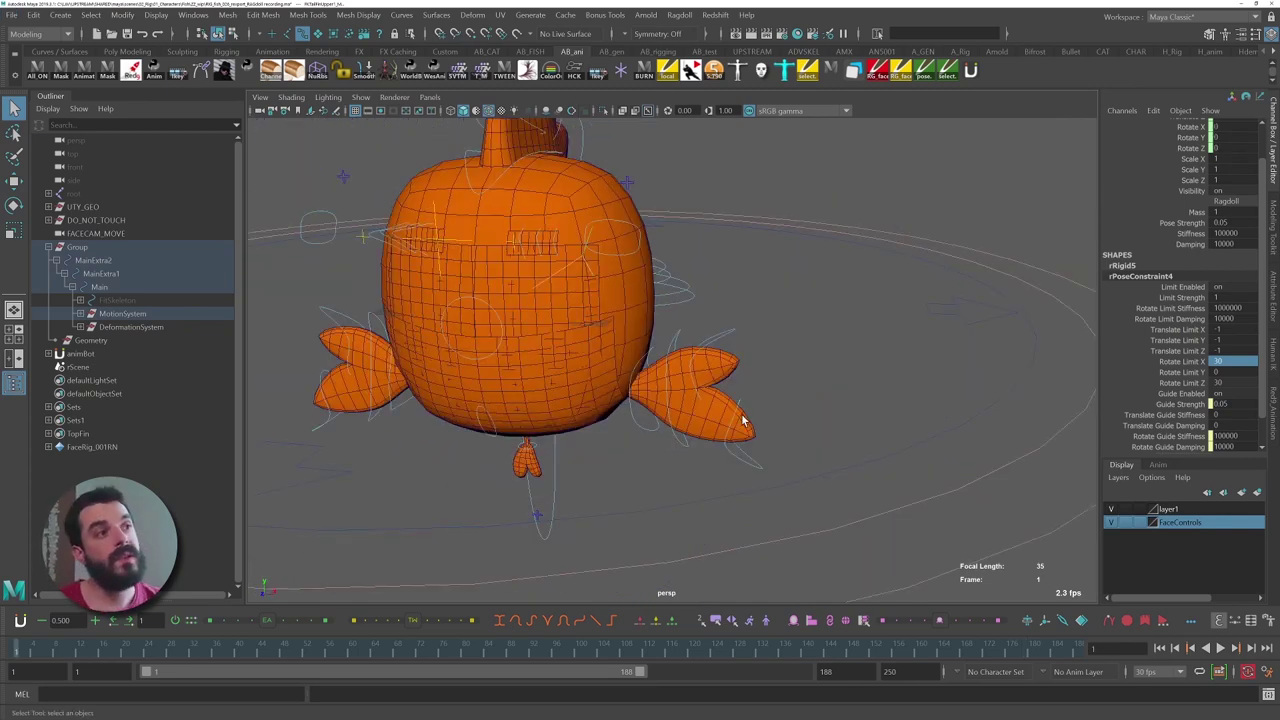
pyautogui.keyDown('alt'); pyautogui.moveTo(455, 402); pyautogui.dragTo(505, 410, button='middle'); pyautogui.keyUp('alt')
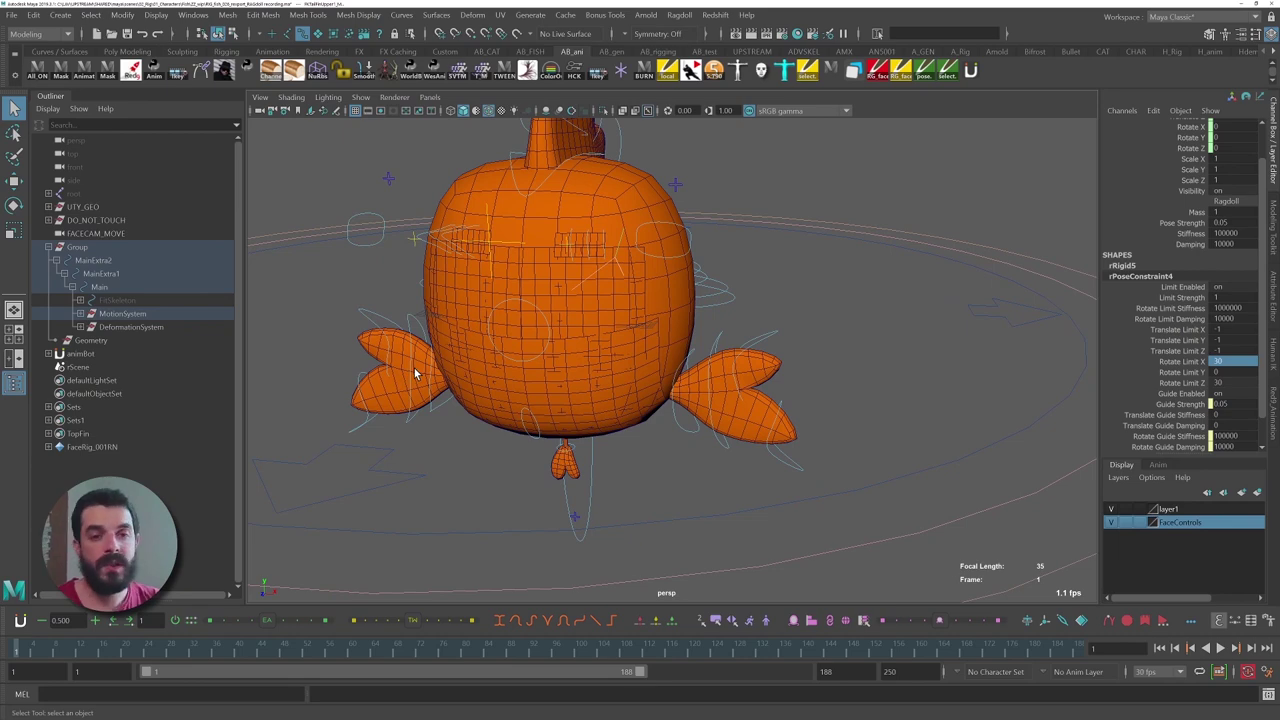
pyautogui.keyDown('alt'); pyautogui.moveTo(414, 368); pyautogui.dragTo(708, 418); pyautogui.keyUp('alt')
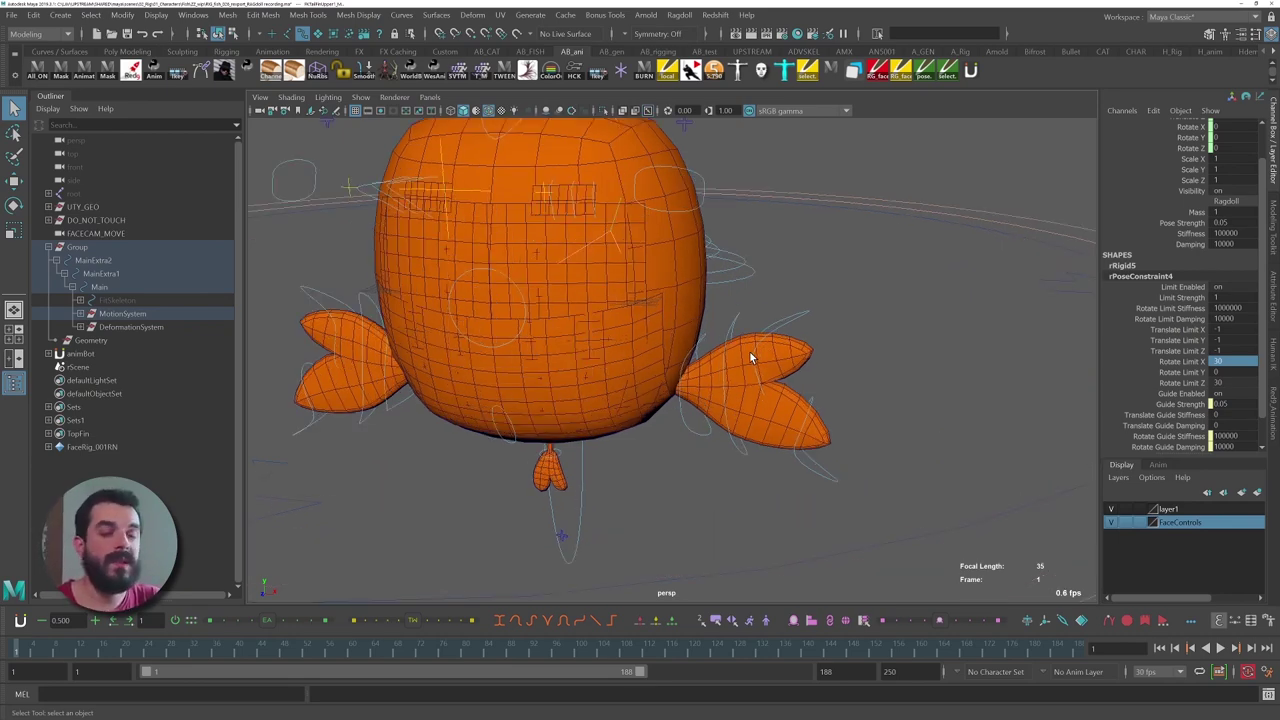
pyautogui.keyDown('alt'); pyautogui.moveTo(750, 352); pyautogui.dragTo(757, 350); pyautogui.keyUp('alt')
pyautogui.scroll(1, 757, 350)
pyautogui.keyDown('alt'); pyautogui.moveTo(757, 350); pyautogui.dragTo(717, 346, button='middle'); pyautogui.keyUp('alt')
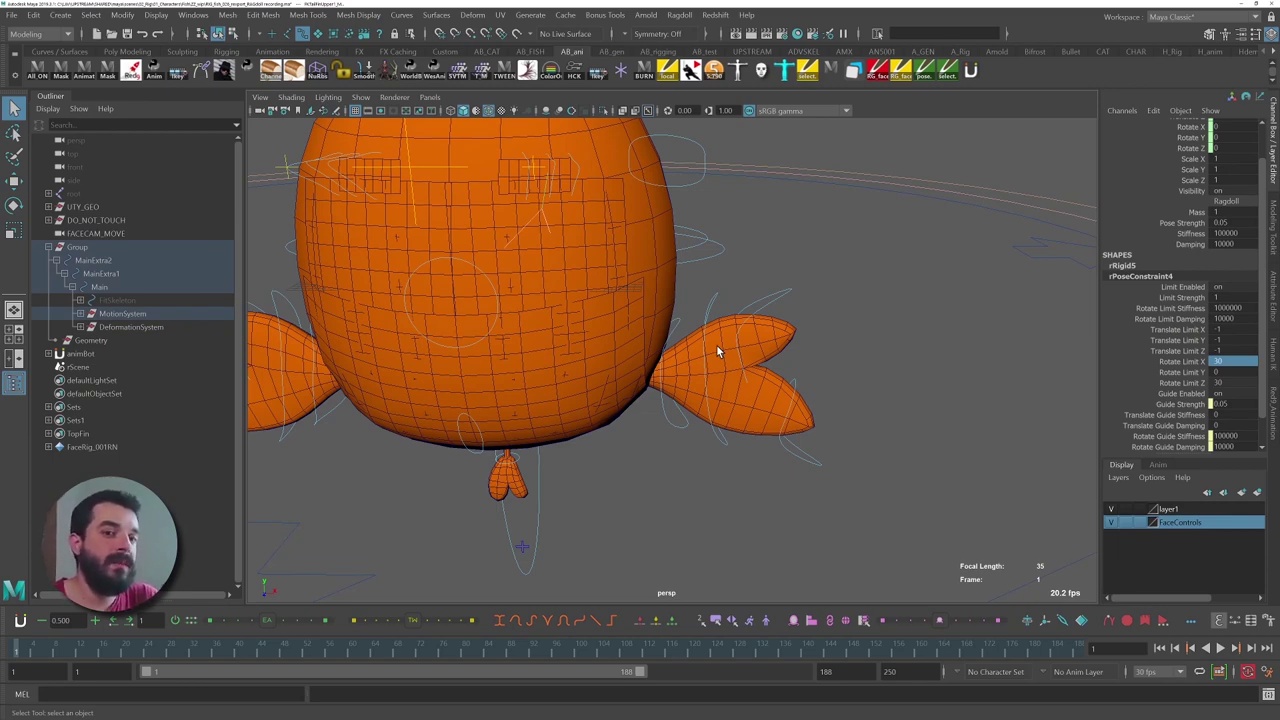
pyautogui.keyDown('alt'); pyautogui.moveTo(717, 346); pyautogui.dragTo(768, 343, button='middle'); pyautogui.keyUp('alt')
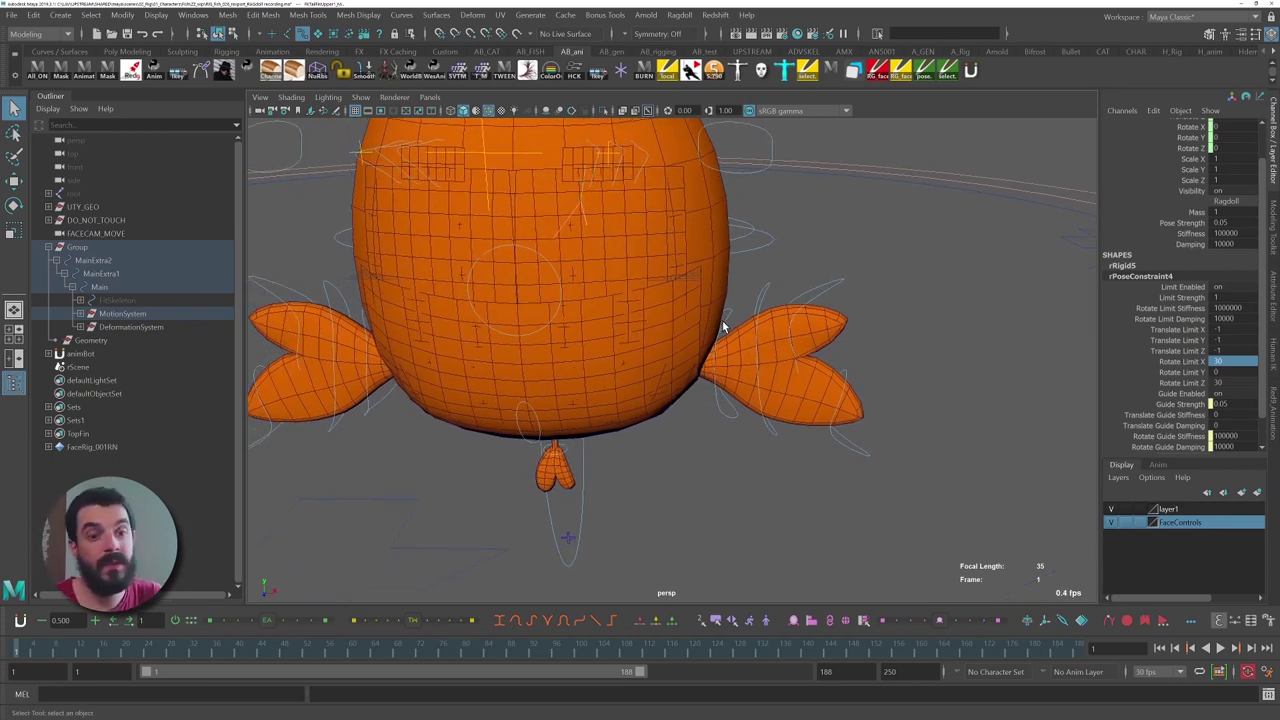
pyautogui.click(733, 322)
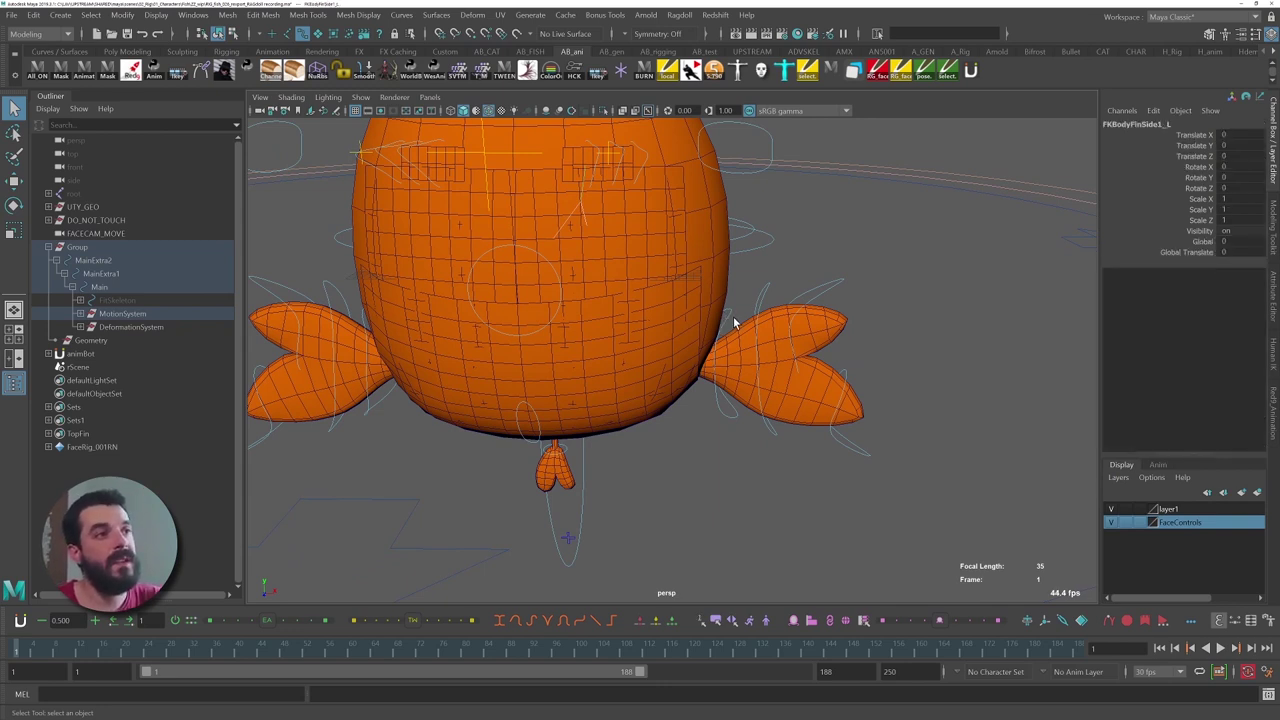
pyautogui.keyDown('shift'); pyautogui.click(778, 304); pyautogui.keyUp('shift')
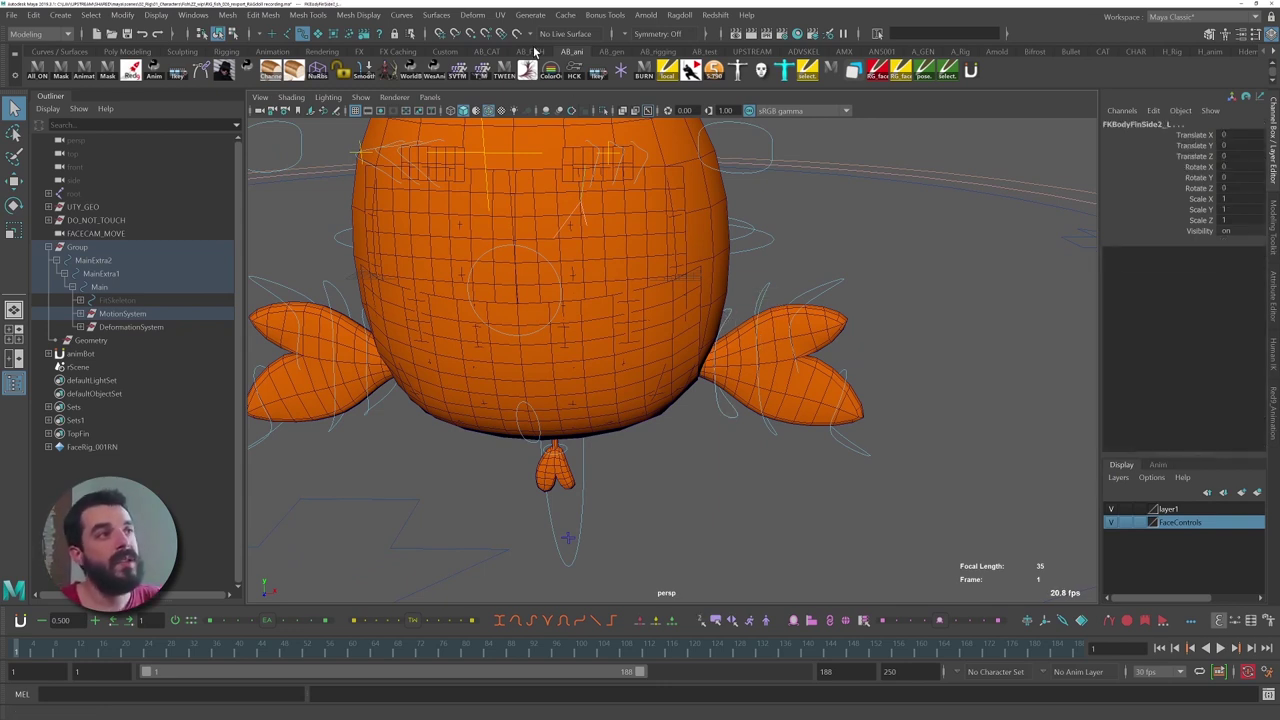
pyautogui.click(679, 14)
pyautogui.click(707, 62)
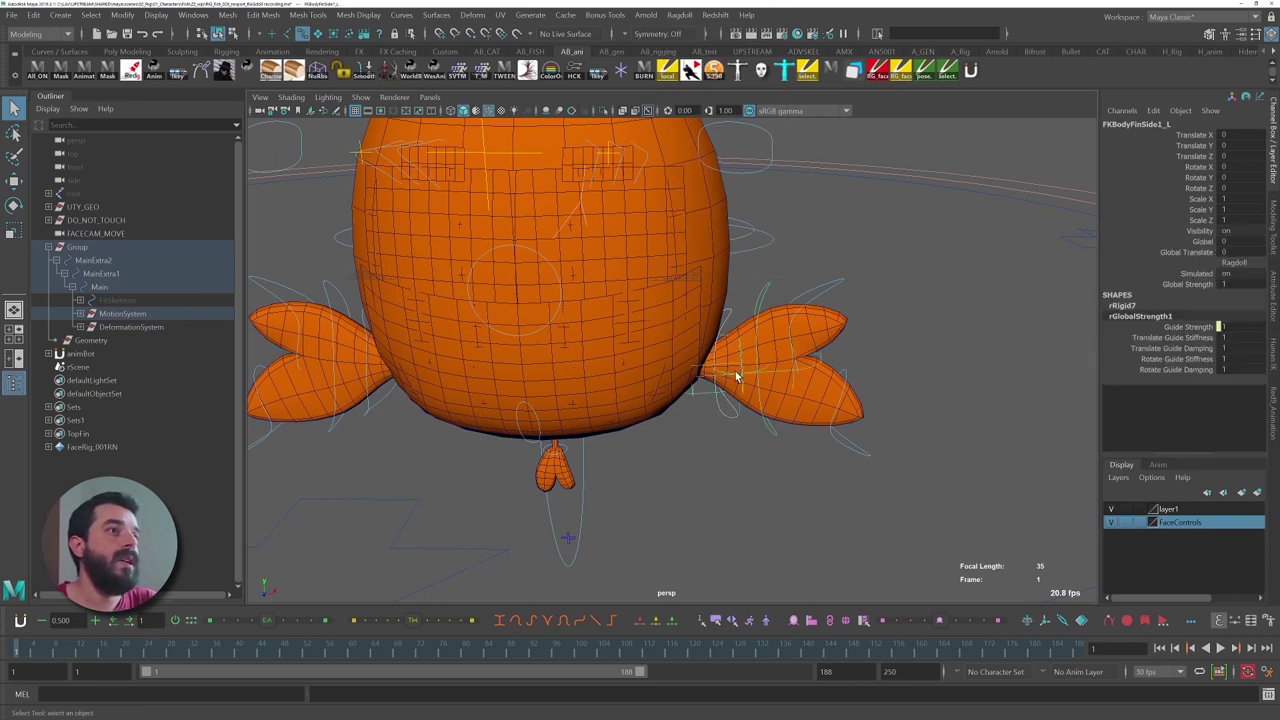
# - Create the same active chain on the opposite side fin controls FKBodyFinSide1_R and FKBodyFinSide2_R
pyautogui.keyDown('alt'); pyautogui.moveTo(741, 398); pyautogui.dragTo(417, 320); pyautogui.keyUp('alt')
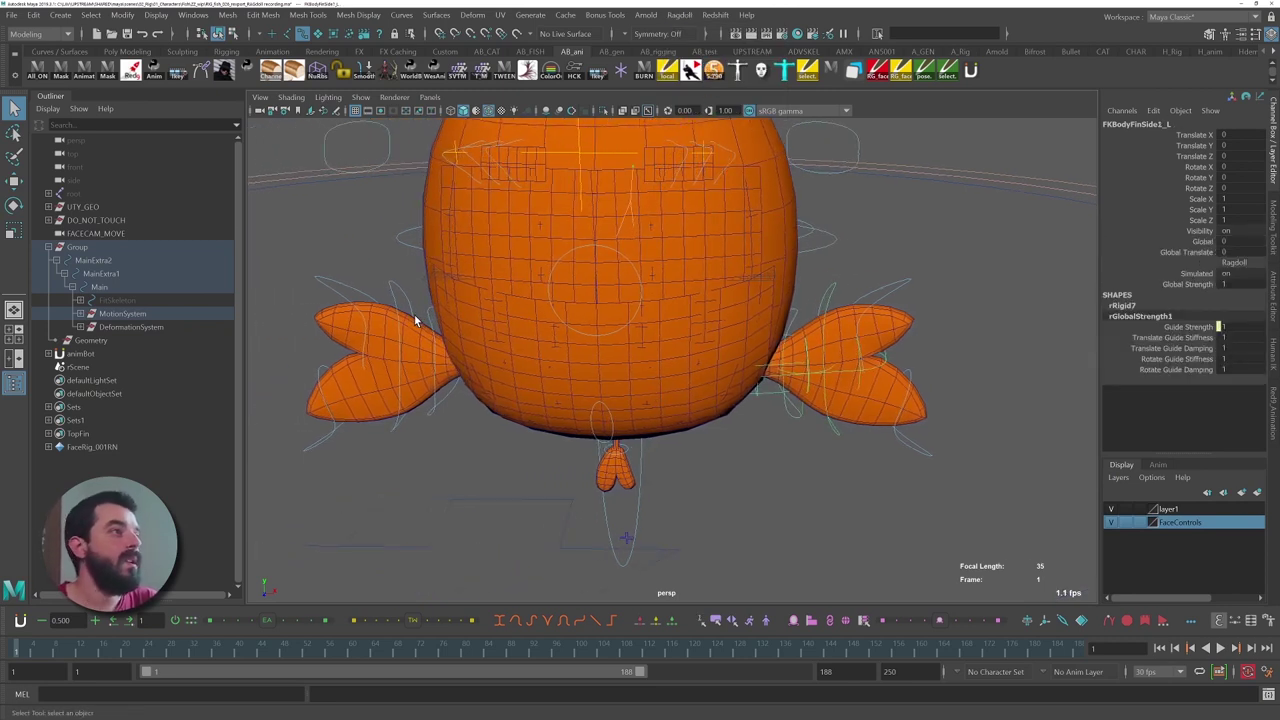
pyautogui.click(403, 287)
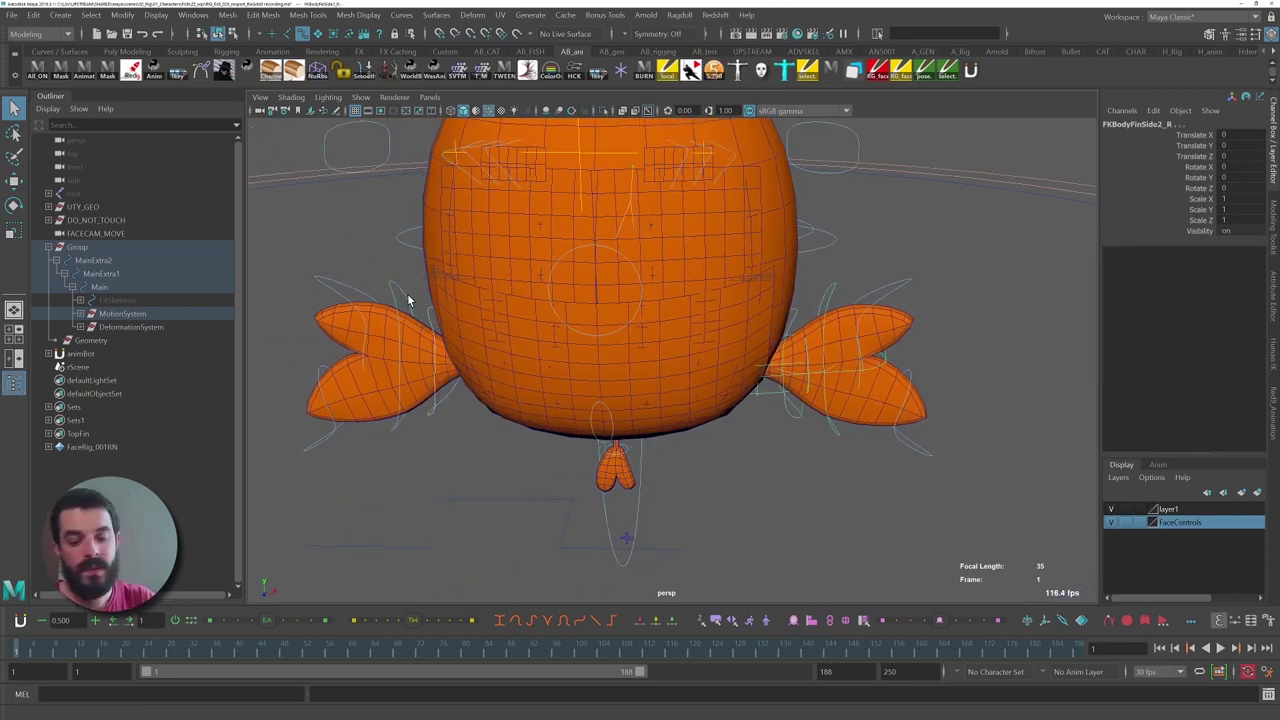
pyautogui.press('g')
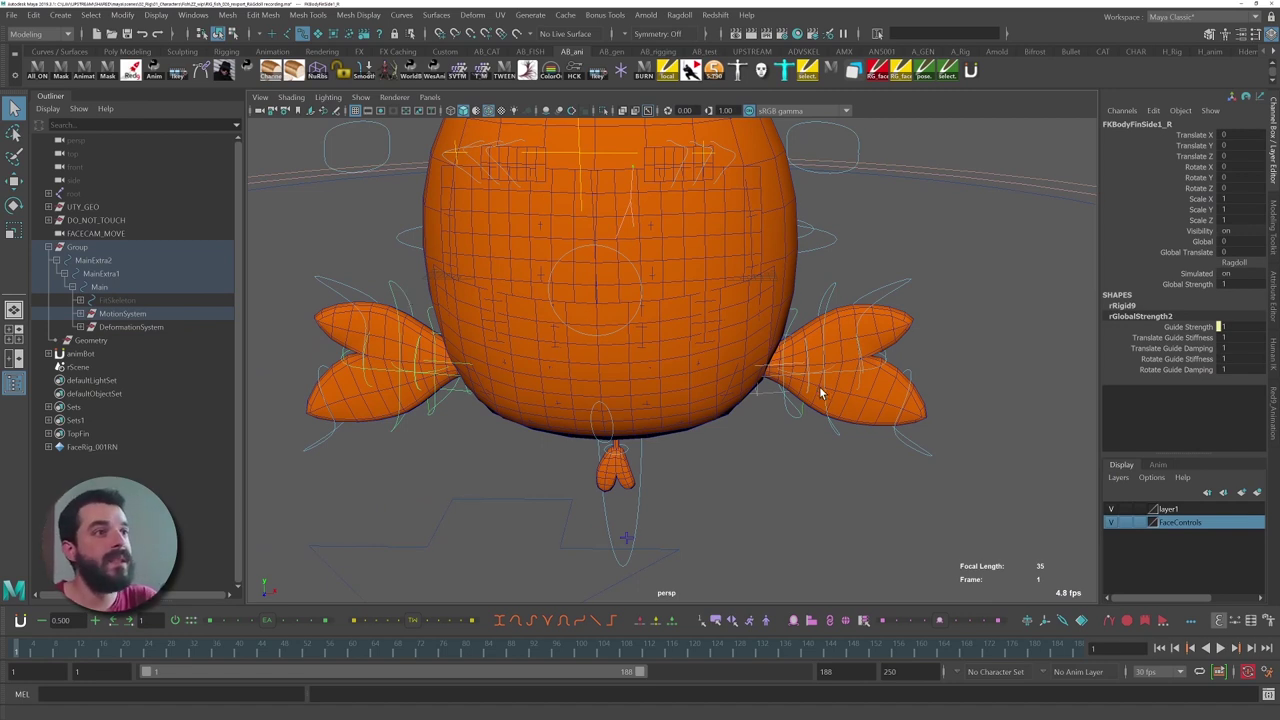
# - Select the side fin controls on both sides, show the scene in wireframe, and adjust their rigids' Shape Length to 4.574
pyautogui.click(835, 296)
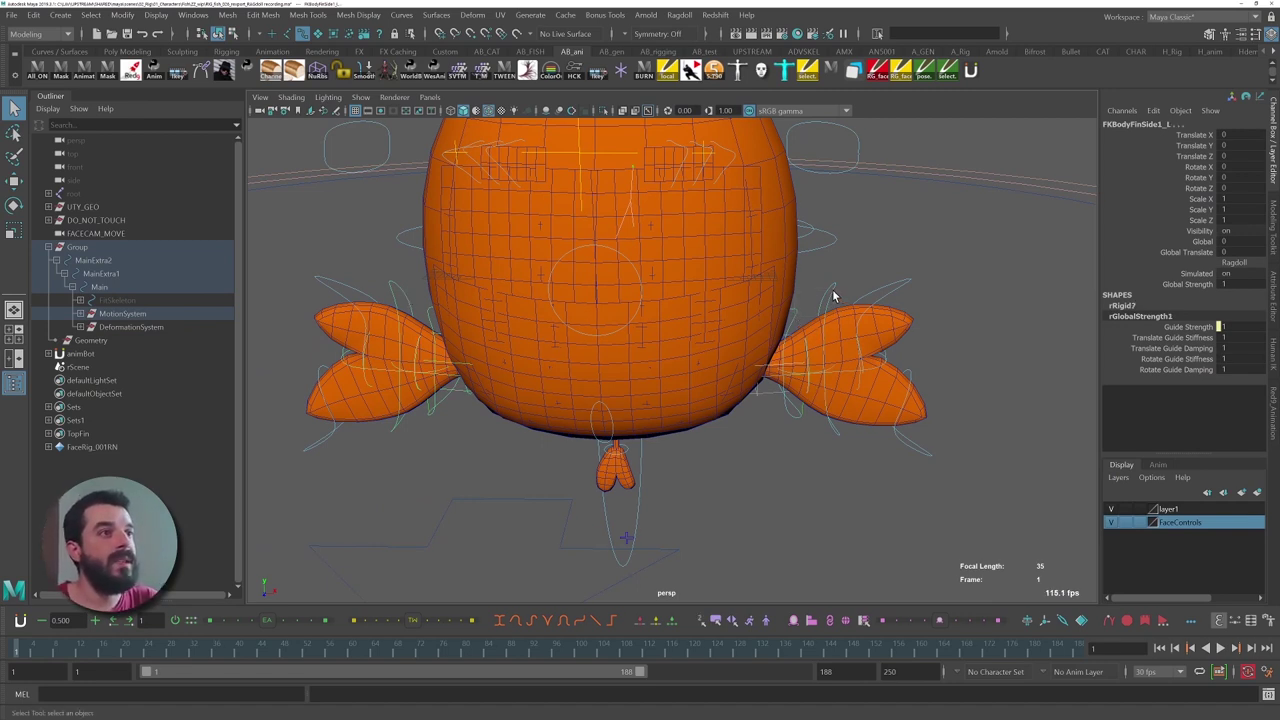
pyautogui.keyDown('shift'); pyautogui.click(431, 318); pyautogui.keyUp('shift')
pyautogui.press('4')
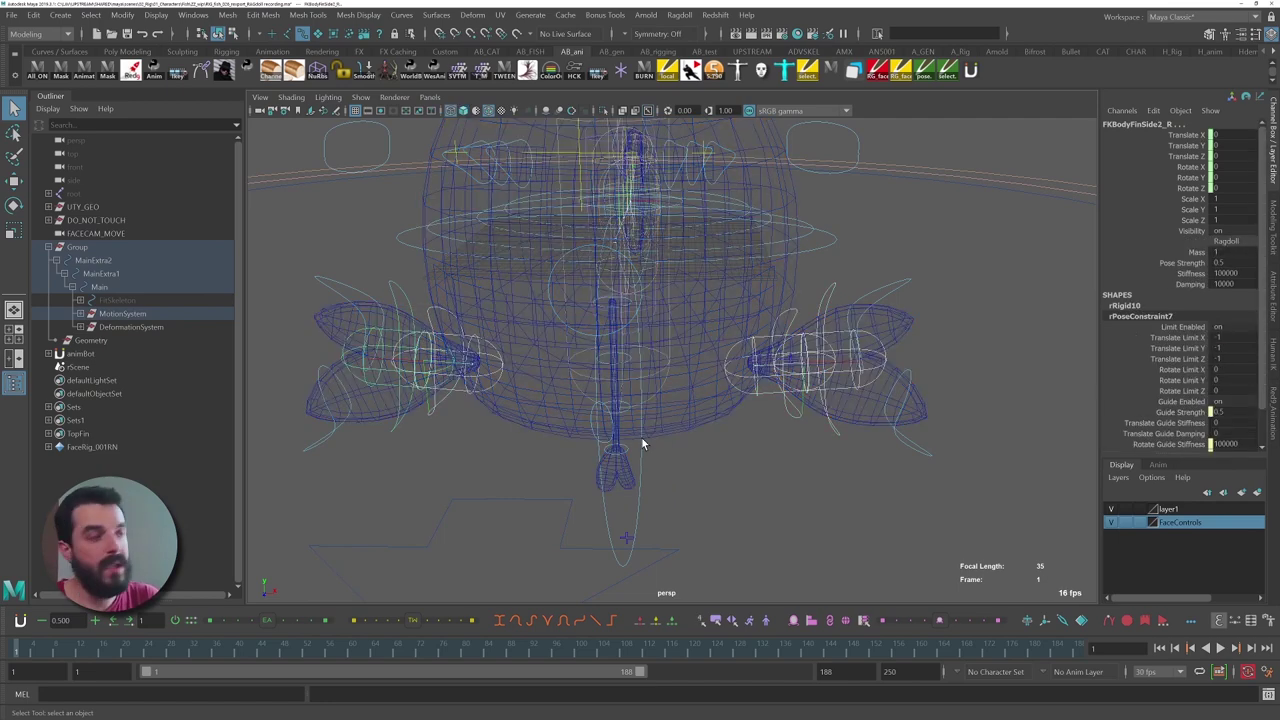
pyautogui.click(1125, 305)
pyautogui.scroll(-2, 1155, 383)
pyautogui.click(1182, 319)
pyautogui.moveTo(880, 370); pyautogui.dragTo(670, 390, button='middle')
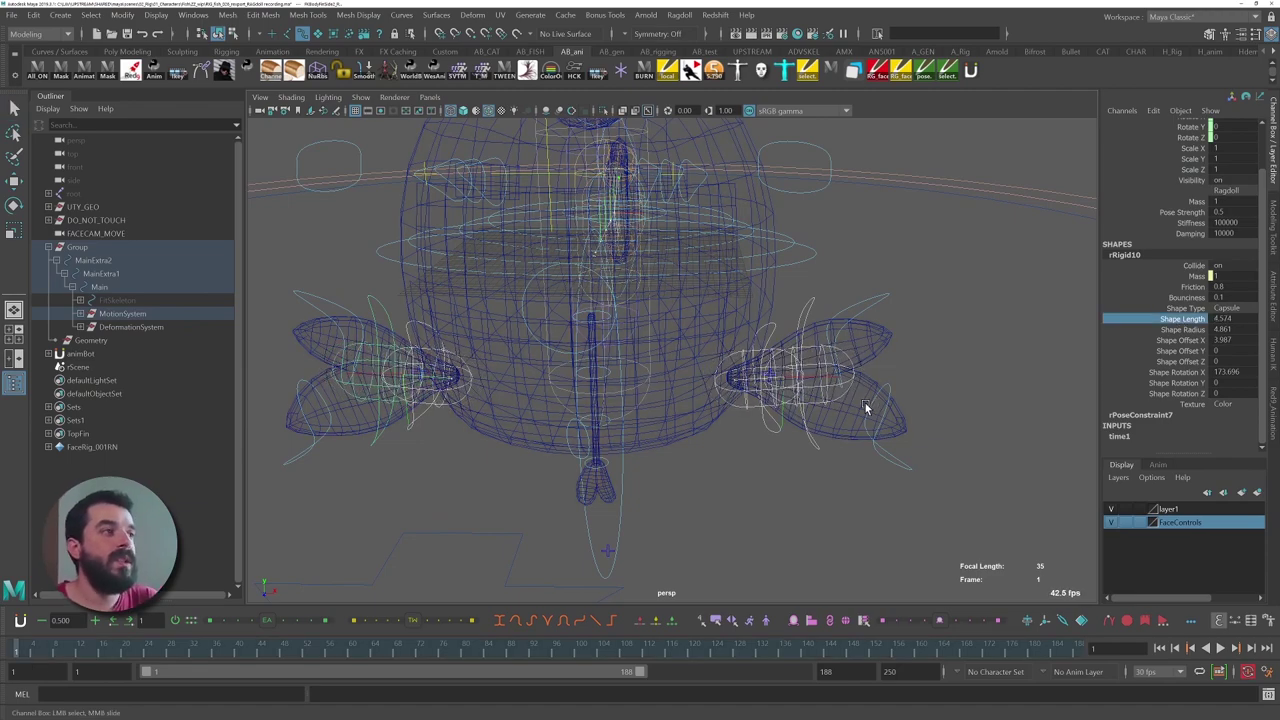
# - Try shifting the selected side fin rigids along the fins by changing their Shape Offset X
pyautogui.keyDown('alt'); pyautogui.moveTo(865, 403); pyautogui.dragTo(942, 375); pyautogui.keyUp('alt')
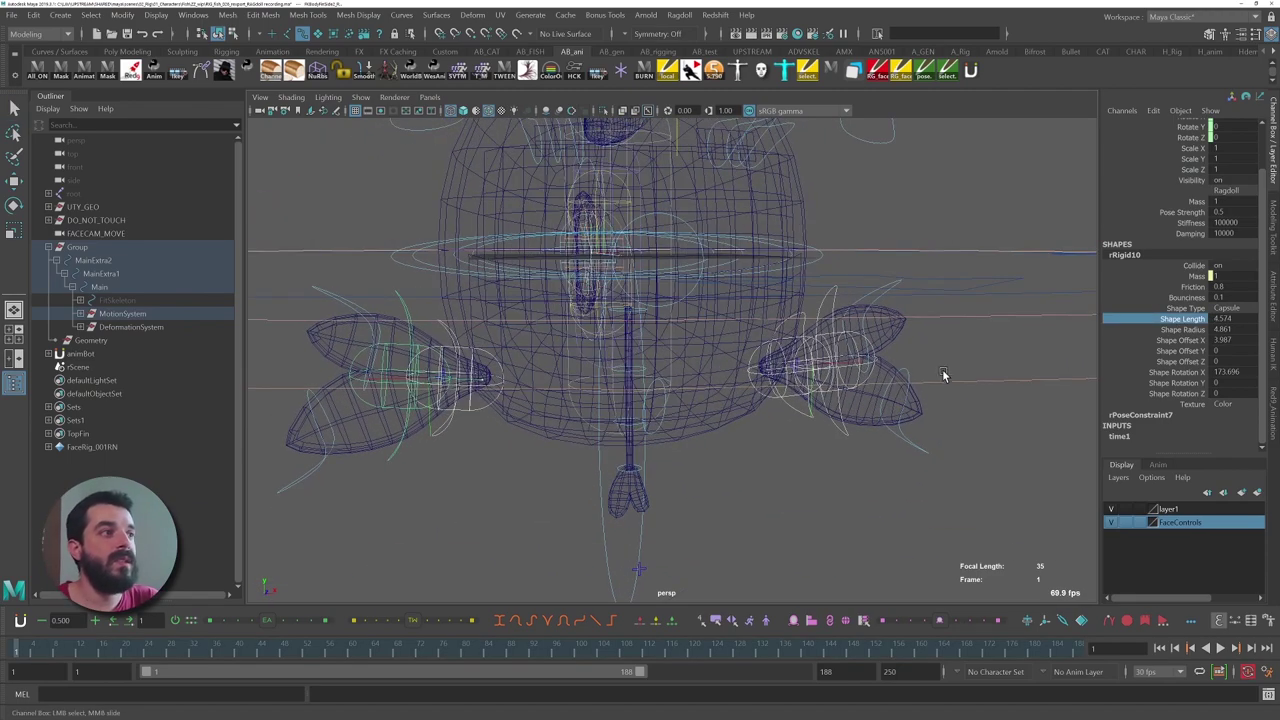
pyautogui.click(1180, 340)
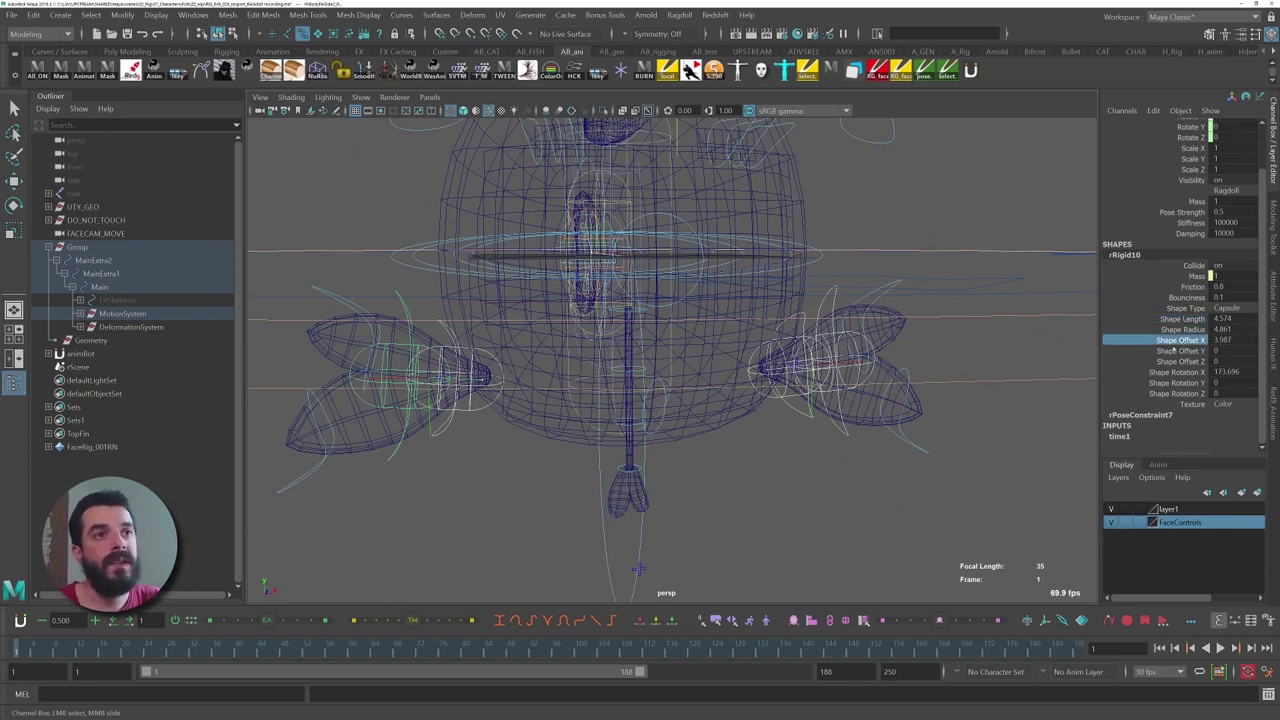
pyautogui.moveTo(866, 406); pyautogui.dragTo(365, 378, button='middle')
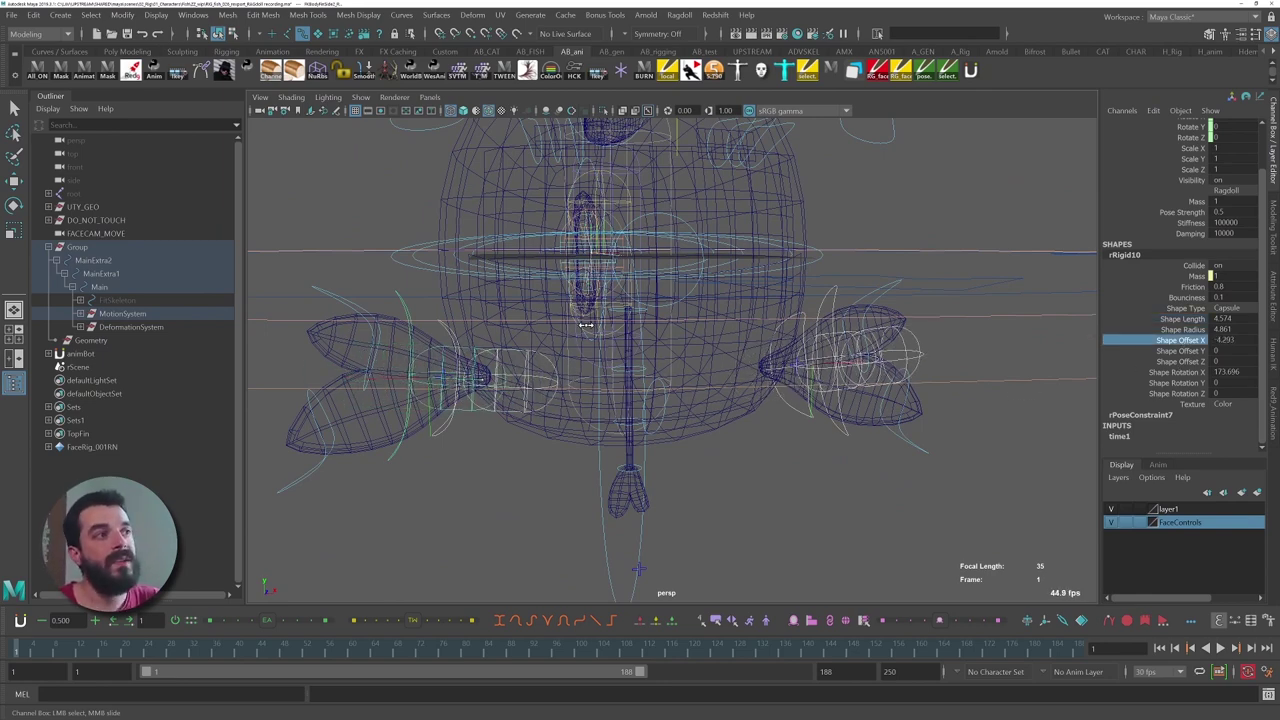
# - Select the root fin controls FKBodyFinSide1_L and FKBodyFinSide1_R and set their Global Strength to 0.05
pyautogui.keyDown('alt'); pyautogui.moveTo(778, 368); pyautogui.dragTo(708, 340); pyautogui.keyUp('alt')
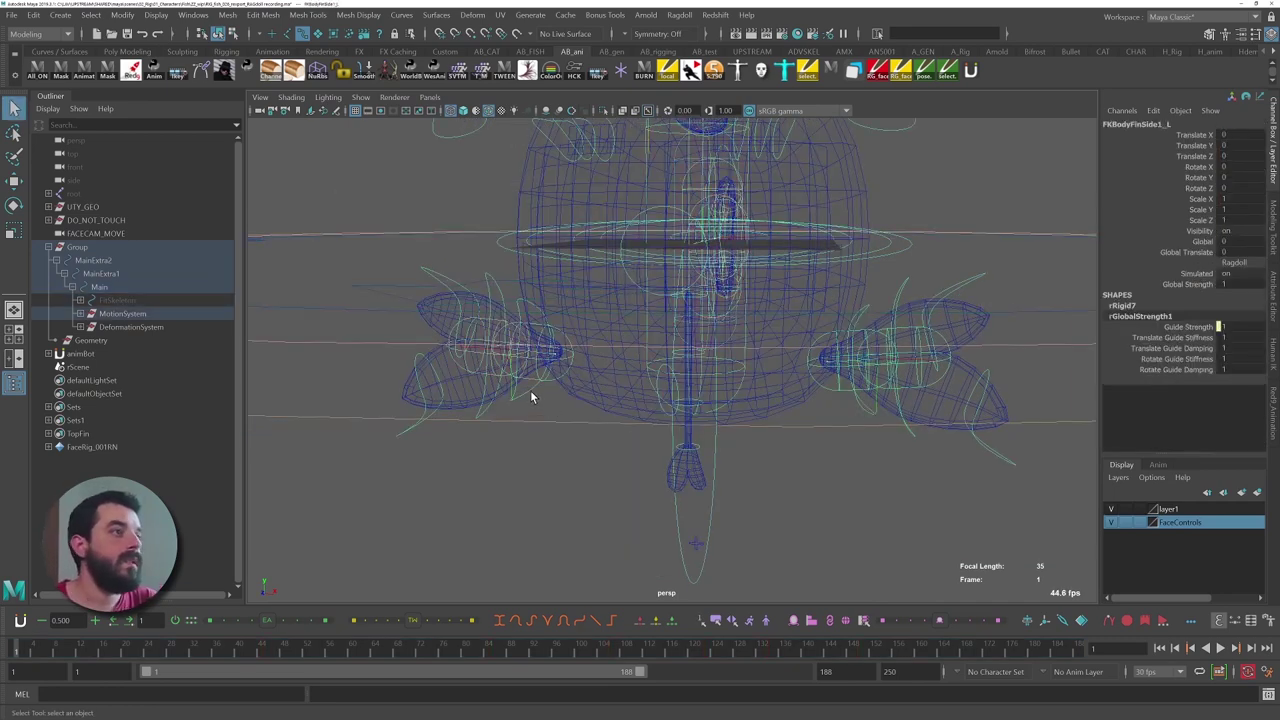
pyautogui.keyDown('shift'); pyautogui.click(531, 391); pyautogui.keyUp('shift')
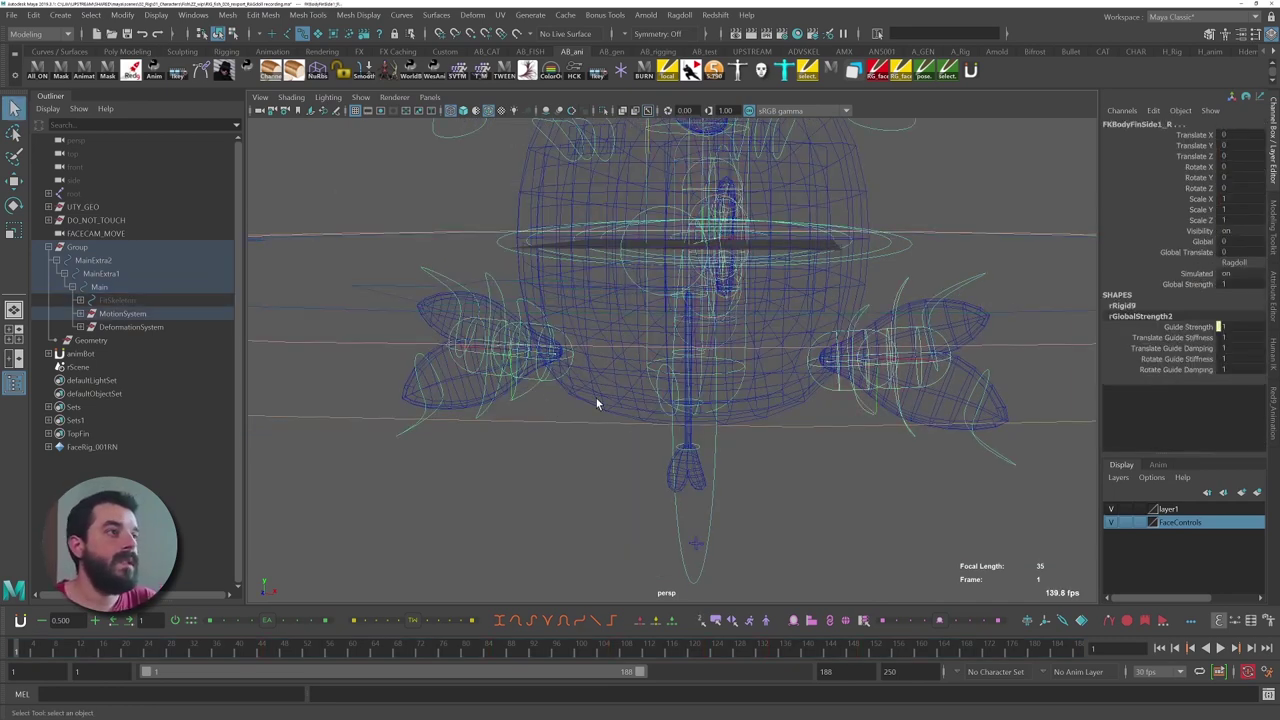
pyautogui.click(1239, 285)
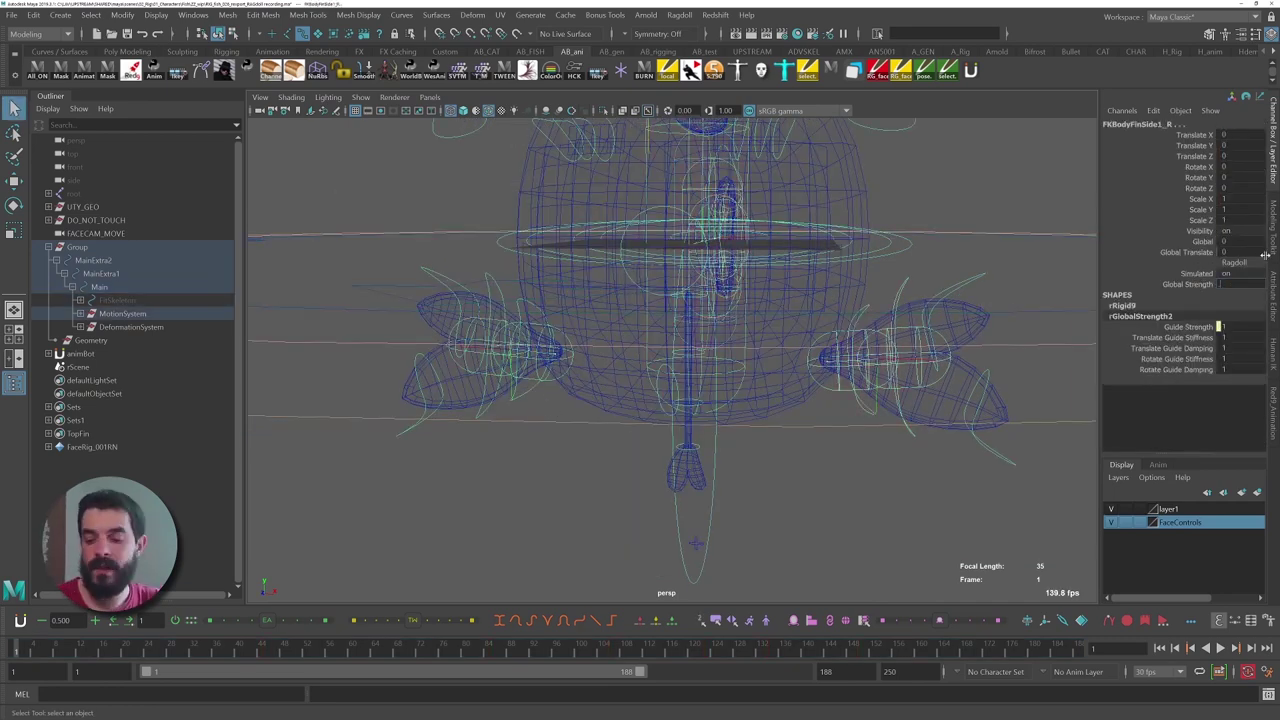
# - Show the fish shaded, play the simulation to check the side fin motion, and return to frame 1
pyautogui.keyDown('alt'); pyautogui.moveTo(863, 302); pyautogui.dragTo(822, 290, button='right'); pyautogui.keyUp('alt')
pyautogui.press('5')
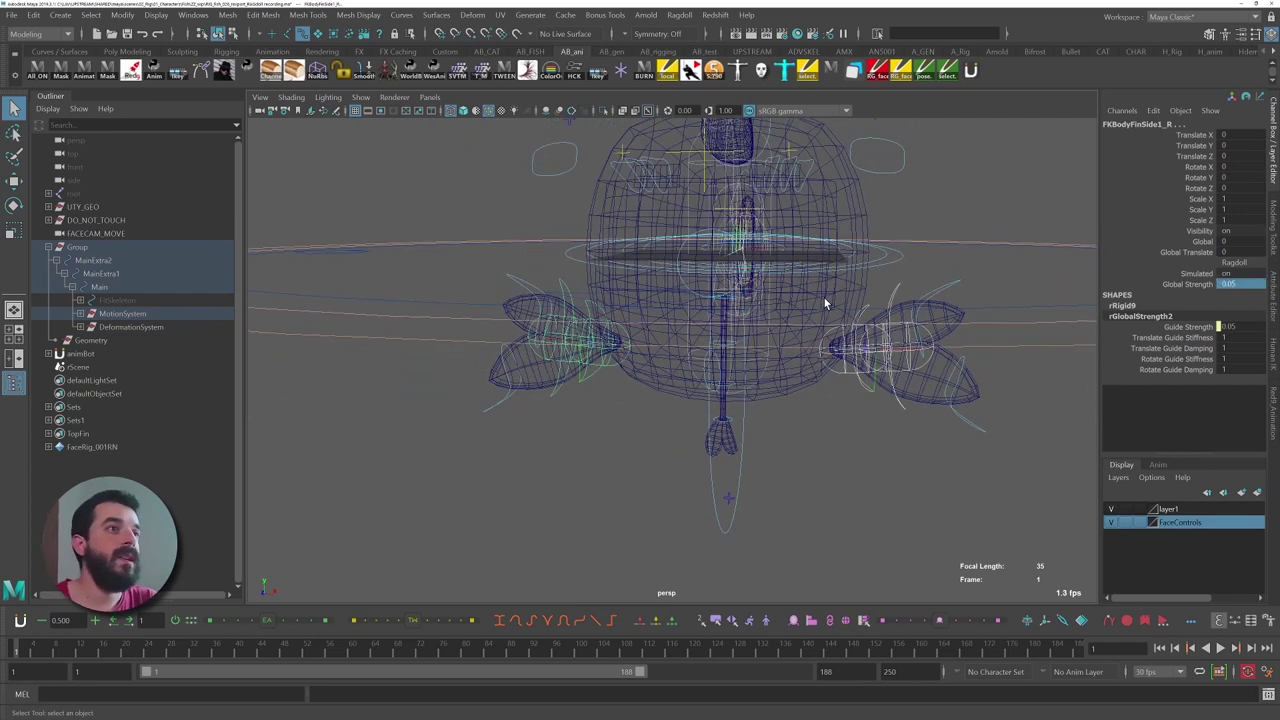
pyautogui.hotkey('alt', 'v')
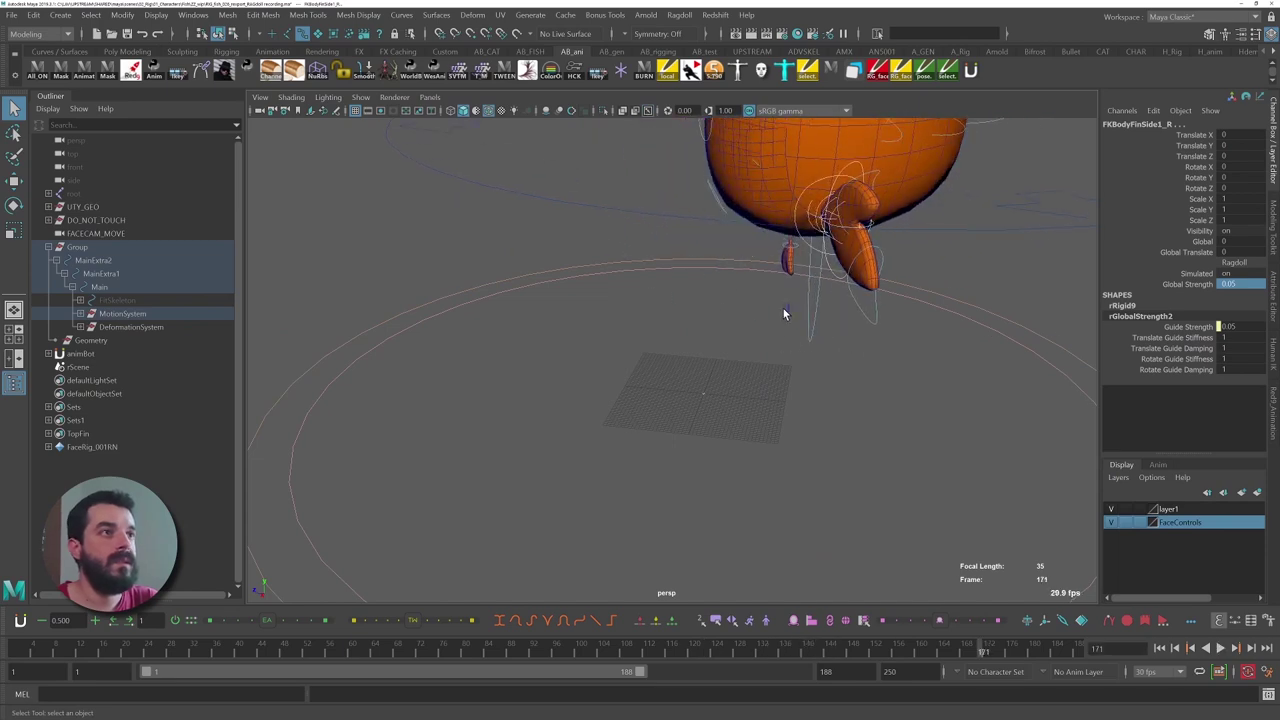
pyautogui.hotkey('alt', 'v')
pyautogui.click(947, 147)
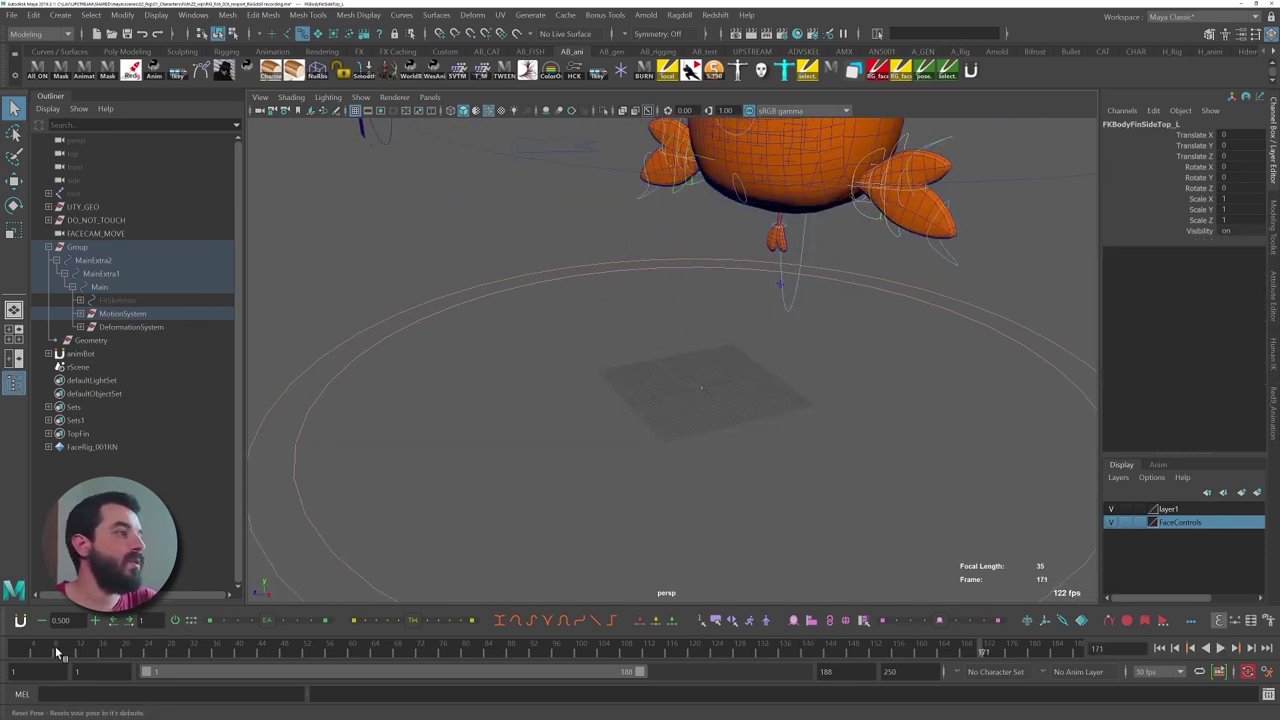
pyautogui.click(16, 650)
# - Create a Ragdoll active chain from FKBodyFinSide2_L to FKBodyFinSideTop_L with capsule shapes, Passive Root and Auto Multiplier
pyautogui.keyDown('alt'); pyautogui.moveTo(600, 450); pyautogui.dragTo(692, 460); pyautogui.keyUp('alt')
pyautogui.keyDown('alt'); pyautogui.moveTo(692, 460); pyautogui.dragTo(568, 343, button='middle'); pyautogui.keyUp('alt')
pyautogui.keyDown('alt'); pyautogui.moveTo(568, 343); pyautogui.dragTo(672, 283, button='right'); pyautogui.keyUp('alt')
pyautogui.keyDown('alt'); pyautogui.moveTo(672, 283); pyautogui.dragTo(713, 279, button='middle'); pyautogui.keyUp('alt')
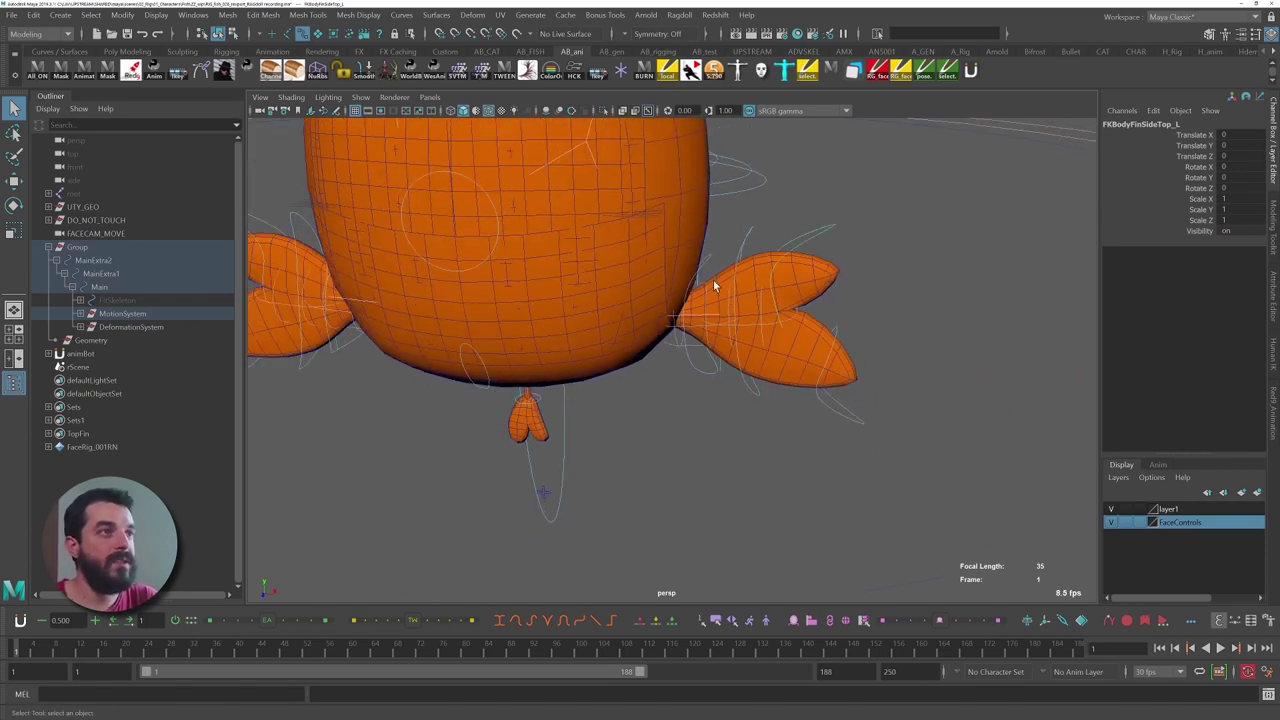
pyautogui.click(755, 245)
pyautogui.keyDown('shift'); pyautogui.click(788, 288); pyautogui.keyUp('shift')
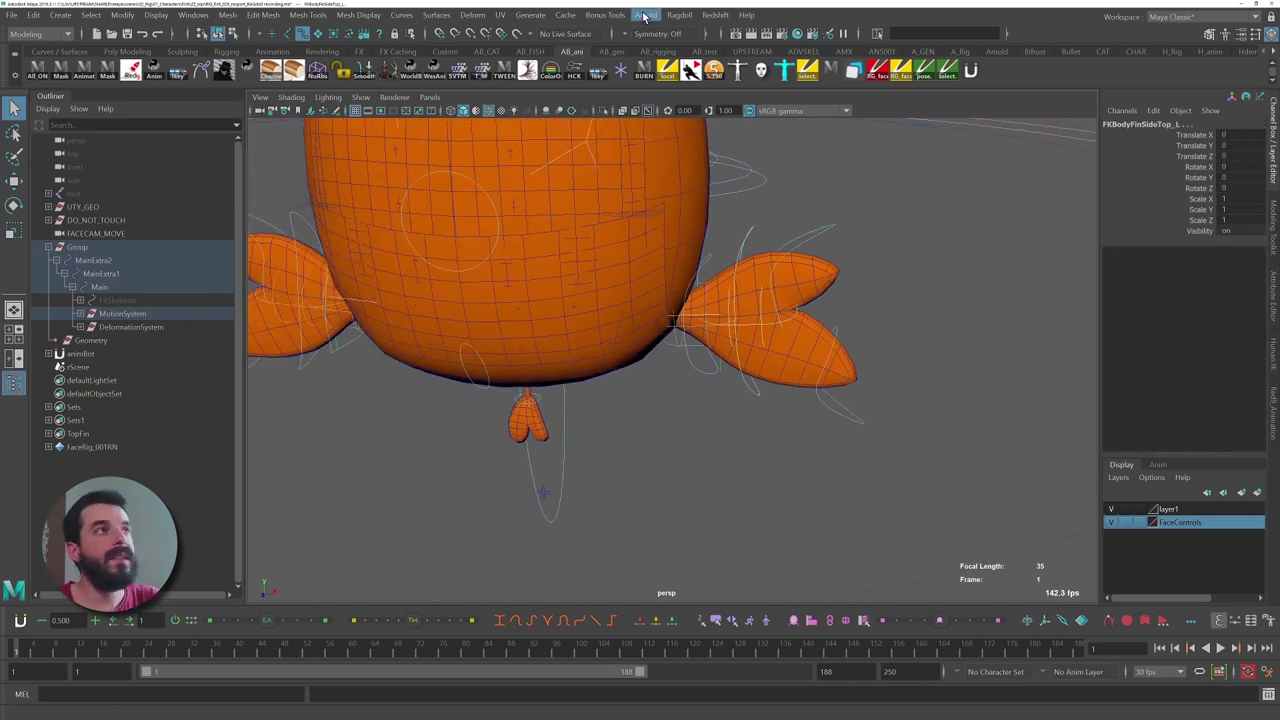
pyautogui.click(680, 15)
pyautogui.click(778, 60)
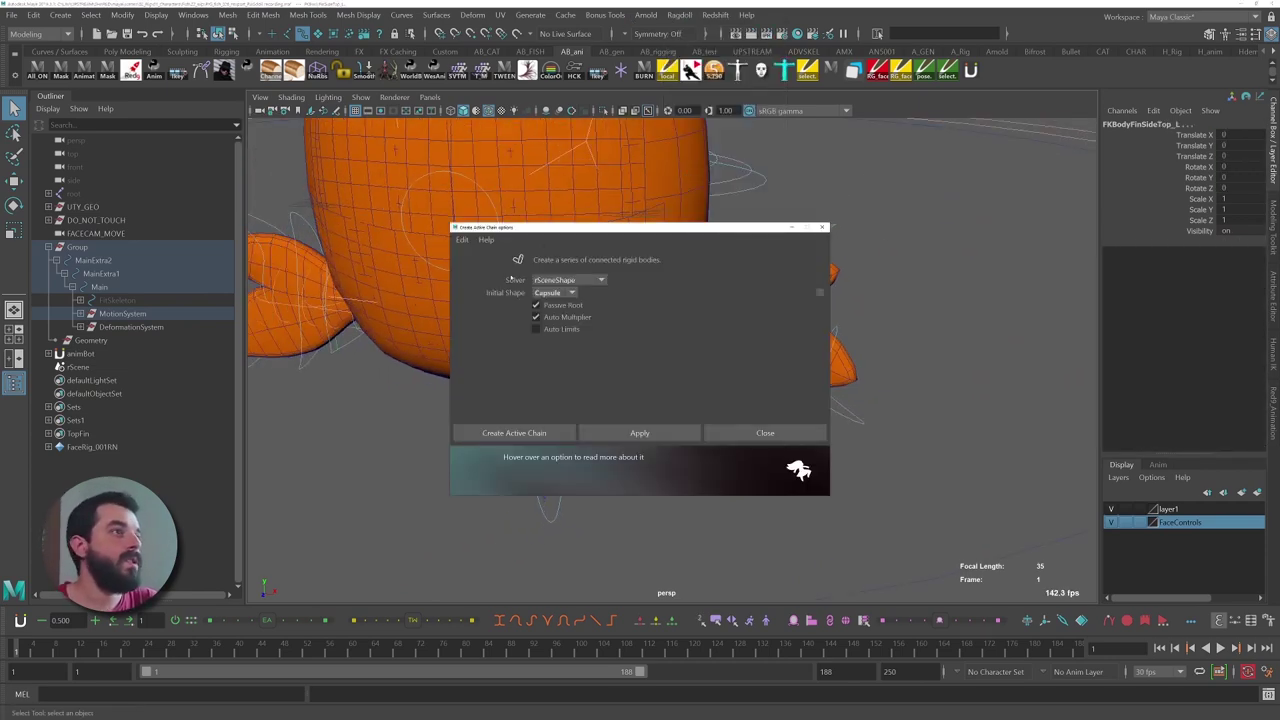
pyautogui.click(514, 433)
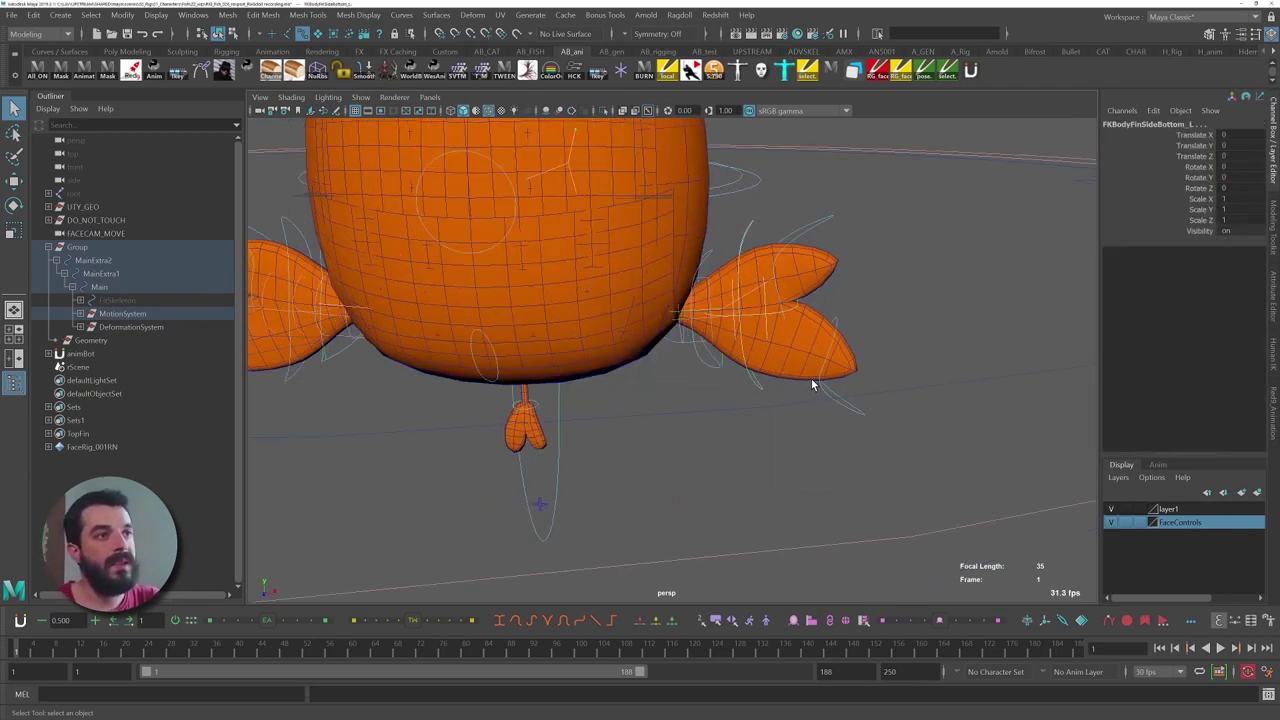
# - Create matching active chains for FKBodyFinSideBottom_L, FKBodyFinSideTop_R and FKBodyFinSideBottom_R, working in wireframe display
pyautogui.moveTo(799, 362)
pyautogui.keyDown('alt'); pyautogui.mouseDown()
pyautogui.moveTo(784, 332)
pyautogui.moveTo(893, 272)
pyautogui.mouseUp(); pyautogui.keyUp('alt')
pyautogui.press('4')
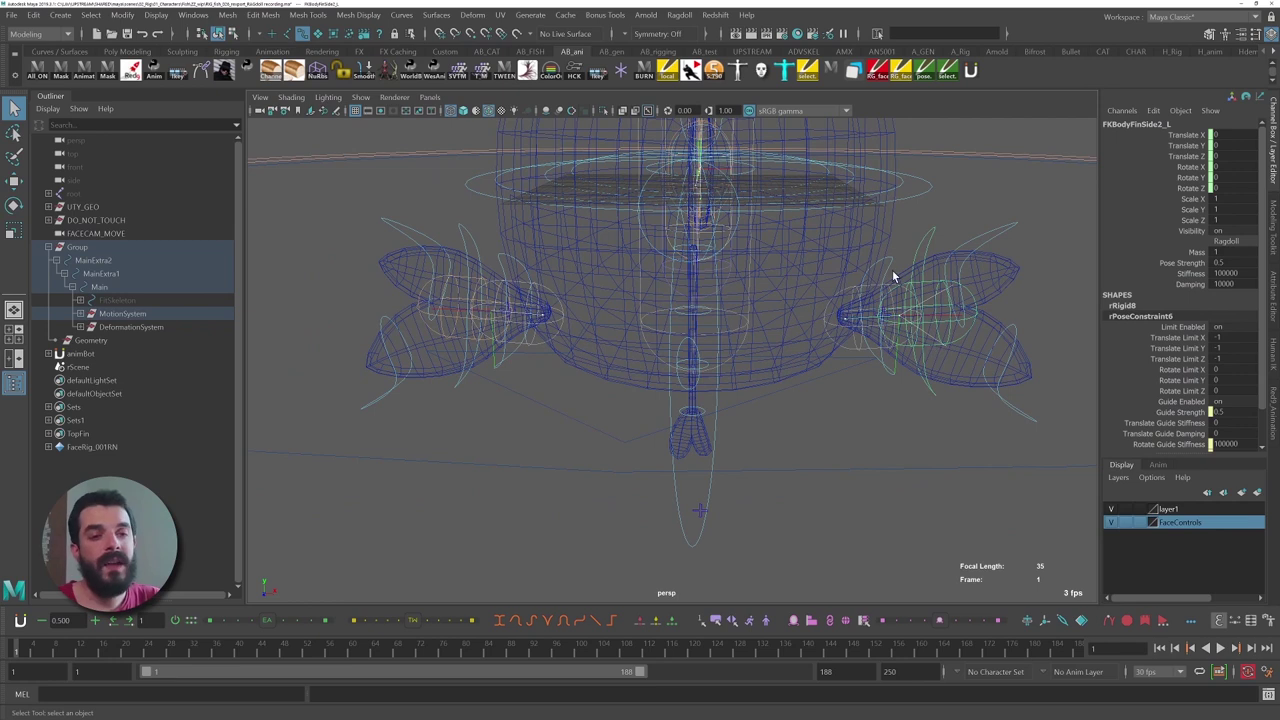
pyautogui.click(400, 233)
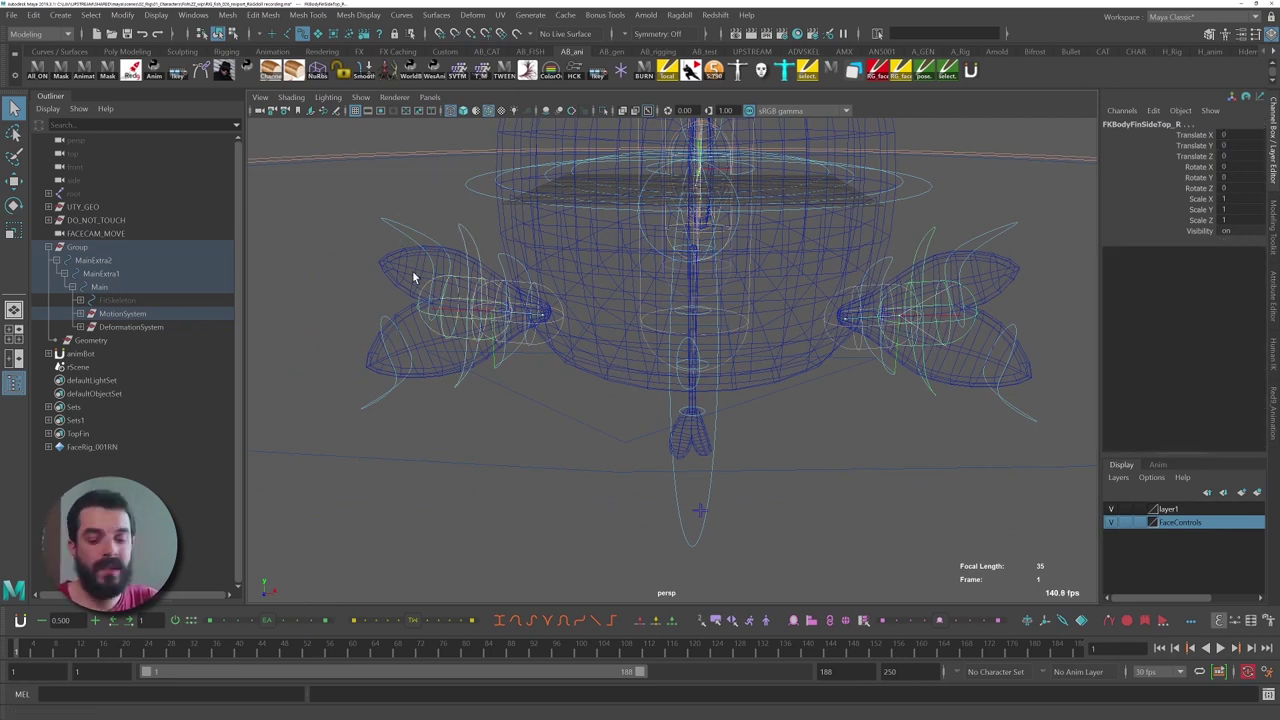
pyautogui.click(426, 301)
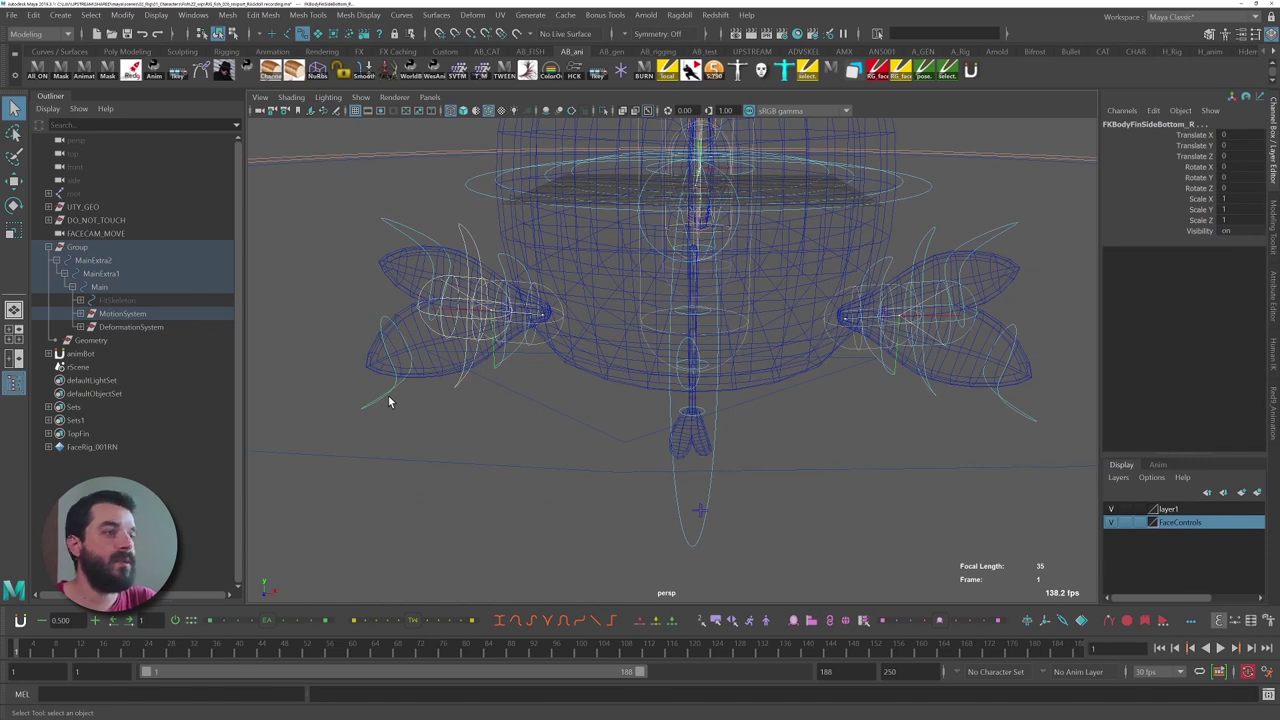
pyautogui.keyDown('alt'); pyautogui.moveTo(412, 399); pyautogui.dragTo(371, 253); pyautogui.keyUp('alt')
# - Select the four top and bottom side fin controls and make their rigids capsules with Shape Length 4.64 and Shape Radius 5
pyautogui.press('w')
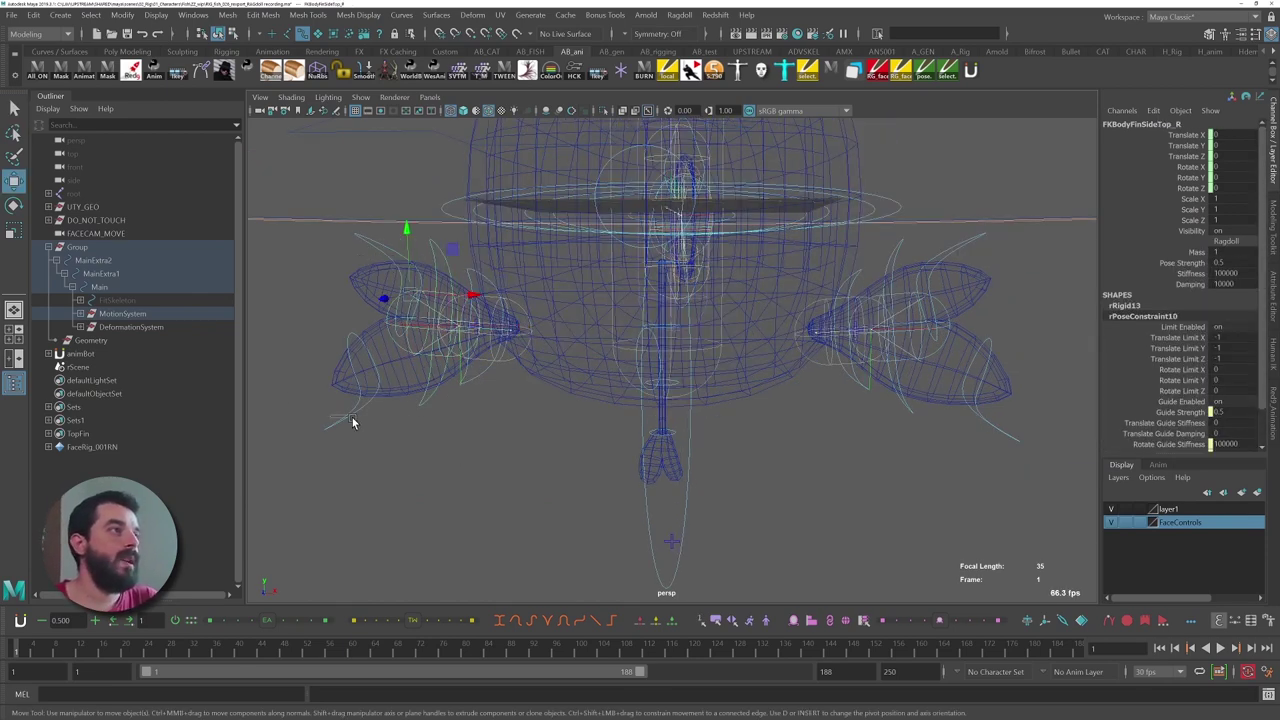
pyautogui.click(965, 290)
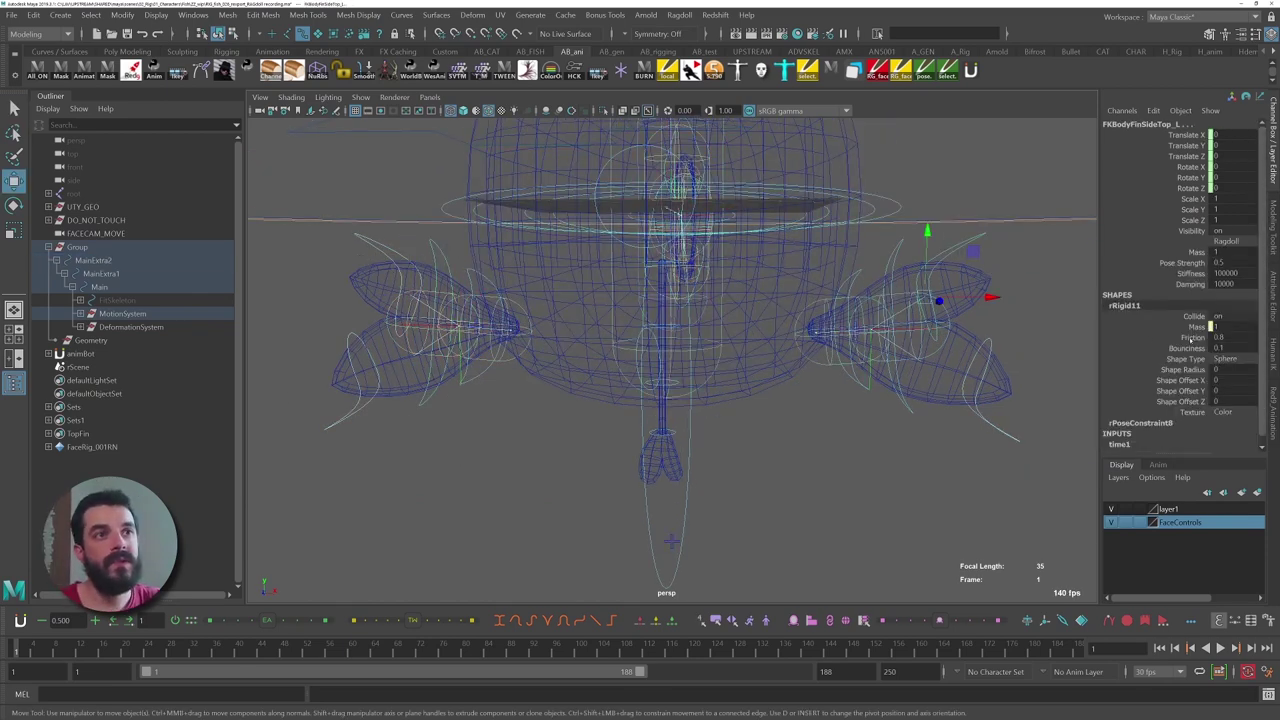
pyautogui.click(1226, 358)
pyautogui.click(1213, 390)
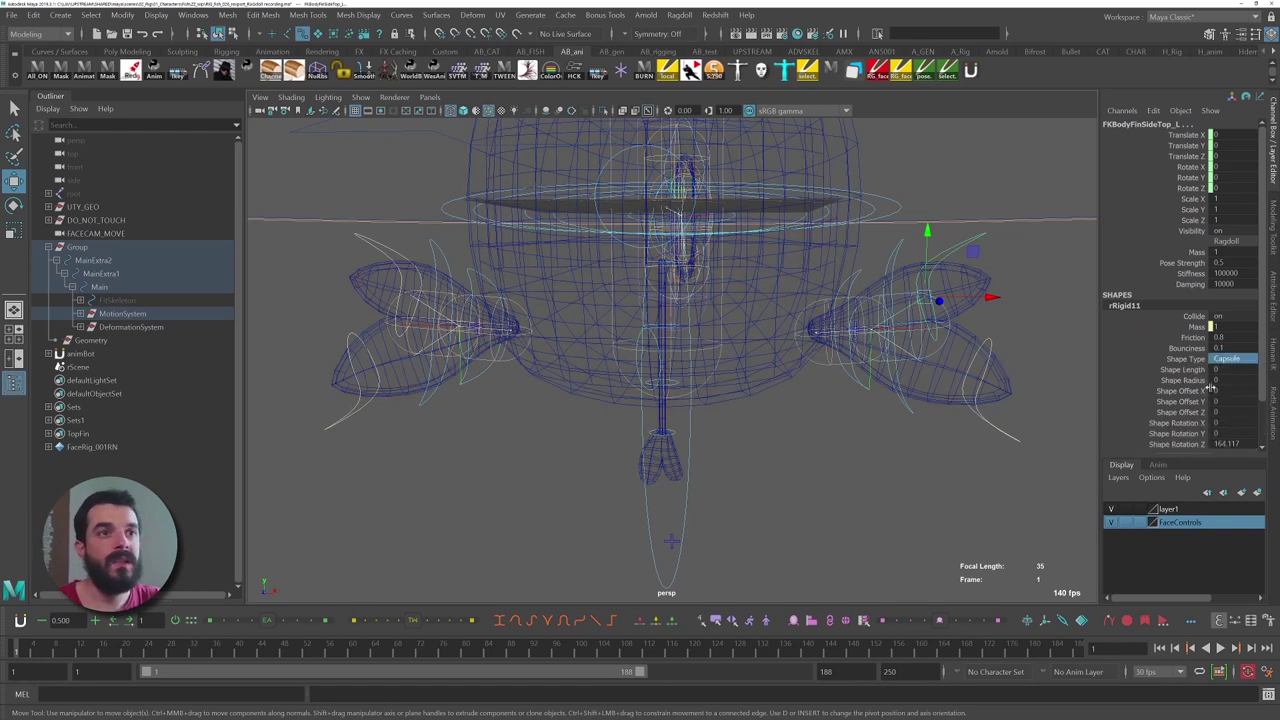
pyautogui.click(1183, 370)
pyautogui.moveTo(863, 376); pyautogui.dragTo(1052, 382, button='middle')
pyautogui.click(1180, 380)
pyautogui.scroll(-1, 1182, 419)
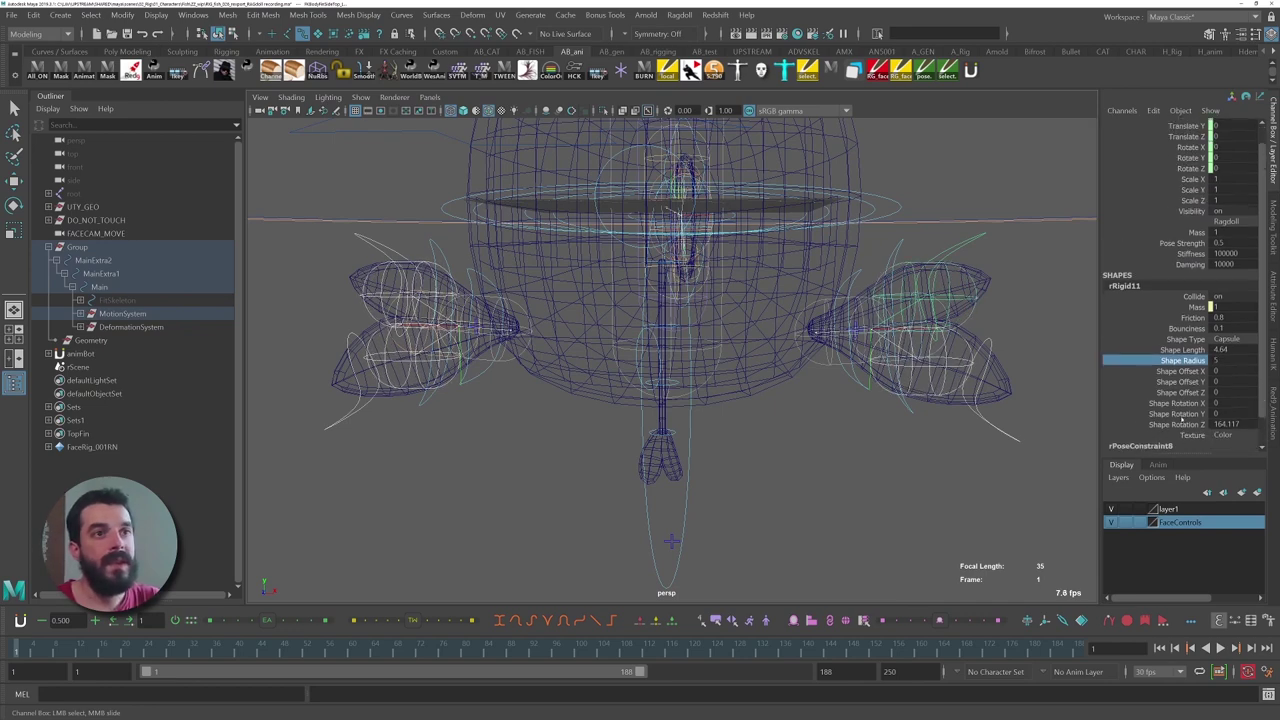
# - Fit the bottom side fin capsules with Shape Length about 11.73, Shape Offset X -6.05, and Shape Rotation Z -178.94 on the left one
pyautogui.click(1180, 424)
pyautogui.moveTo(911, 426); pyautogui.dragTo(860, 416, button='middle')
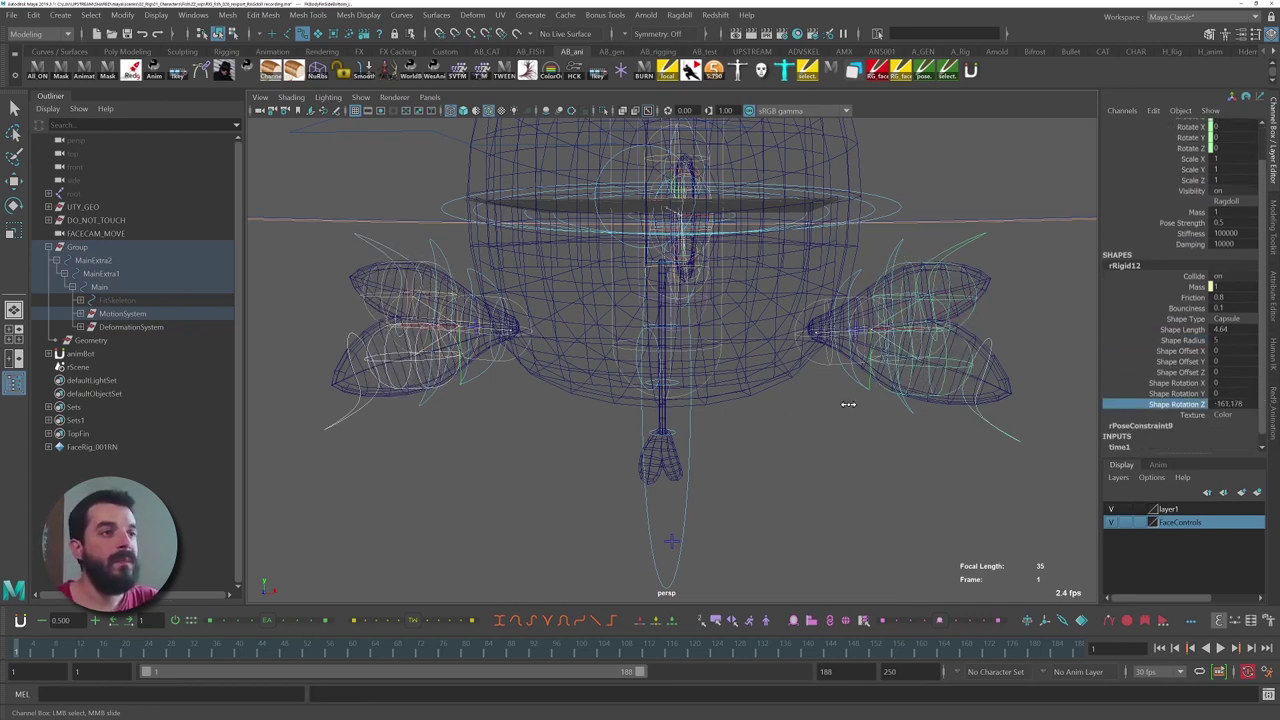
pyautogui.moveTo(846, 405); pyautogui.dragTo(802, 405, button='middle')
pyautogui.click(1183, 330)
pyautogui.moveTo(919, 375); pyautogui.dragTo(1150, 403, button='middle')
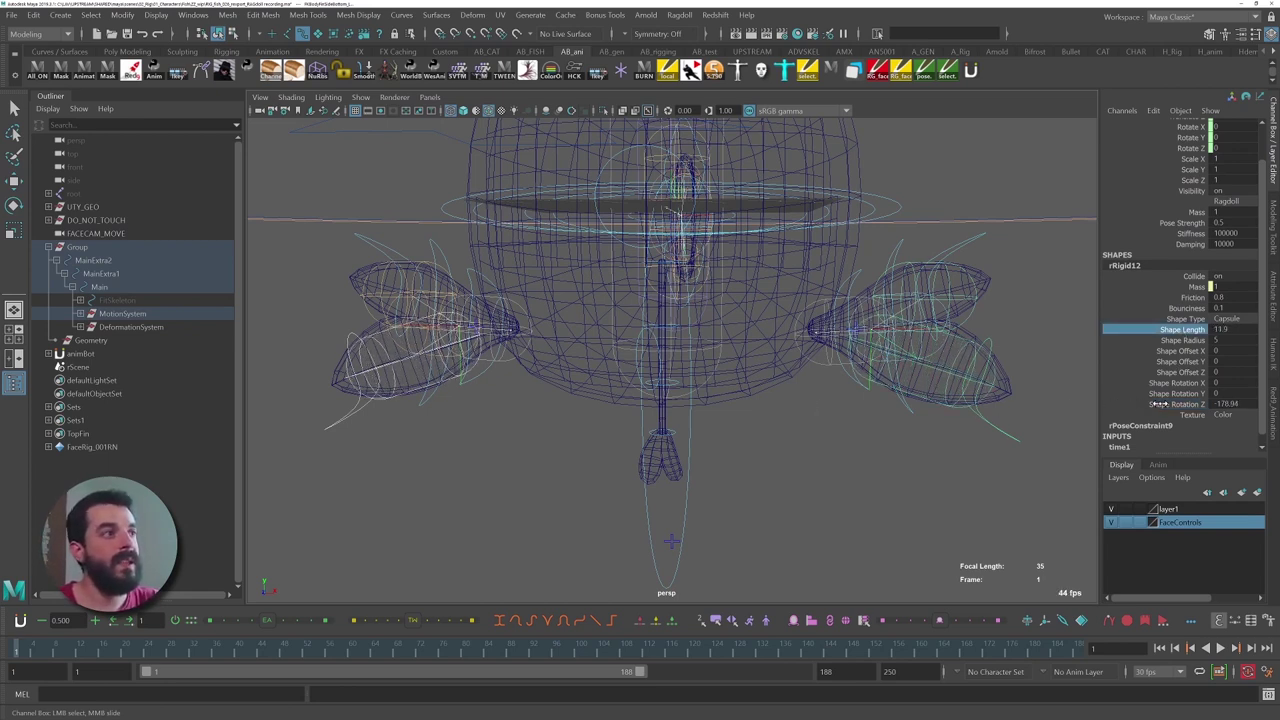
pyautogui.click(1180, 350)
pyautogui.moveTo(920, 380); pyautogui.dragTo(660, 376, button='middle')
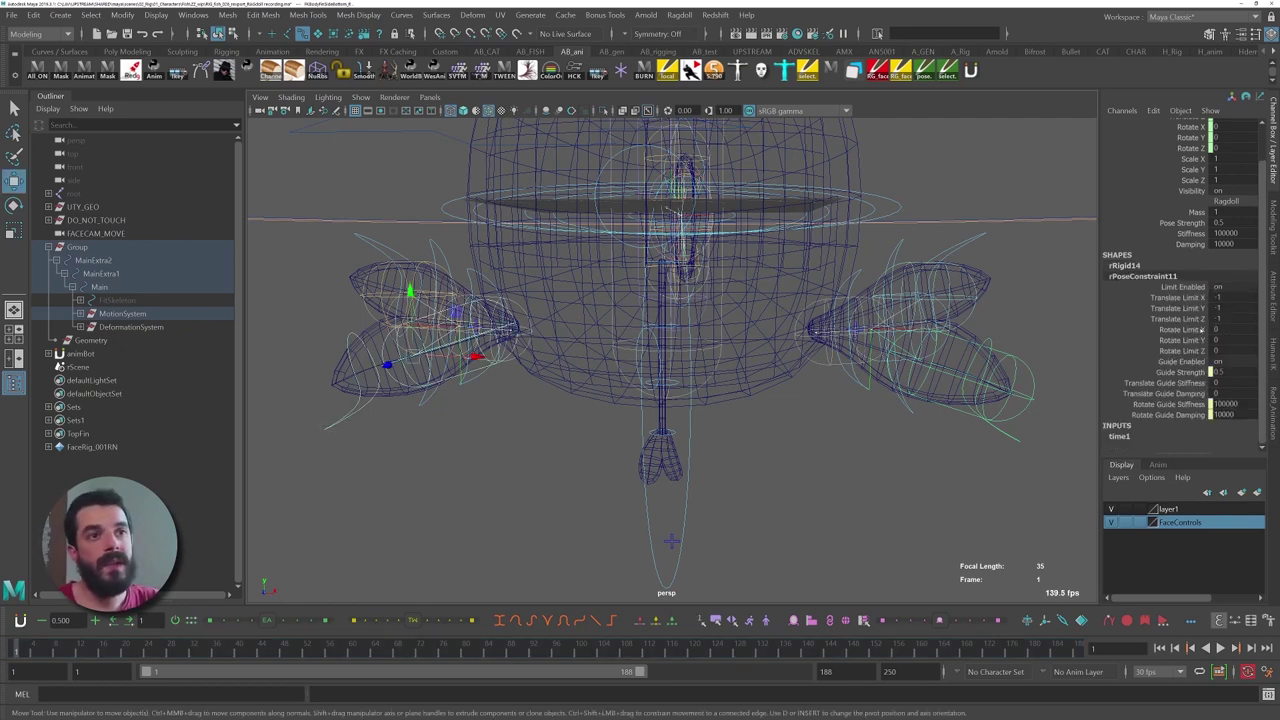
# - Set the Shape Offset X of the FKBodyFinSideBottom_R rigid to 6.05
pyautogui.click(1130, 266)
pyautogui.click(1220, 350)
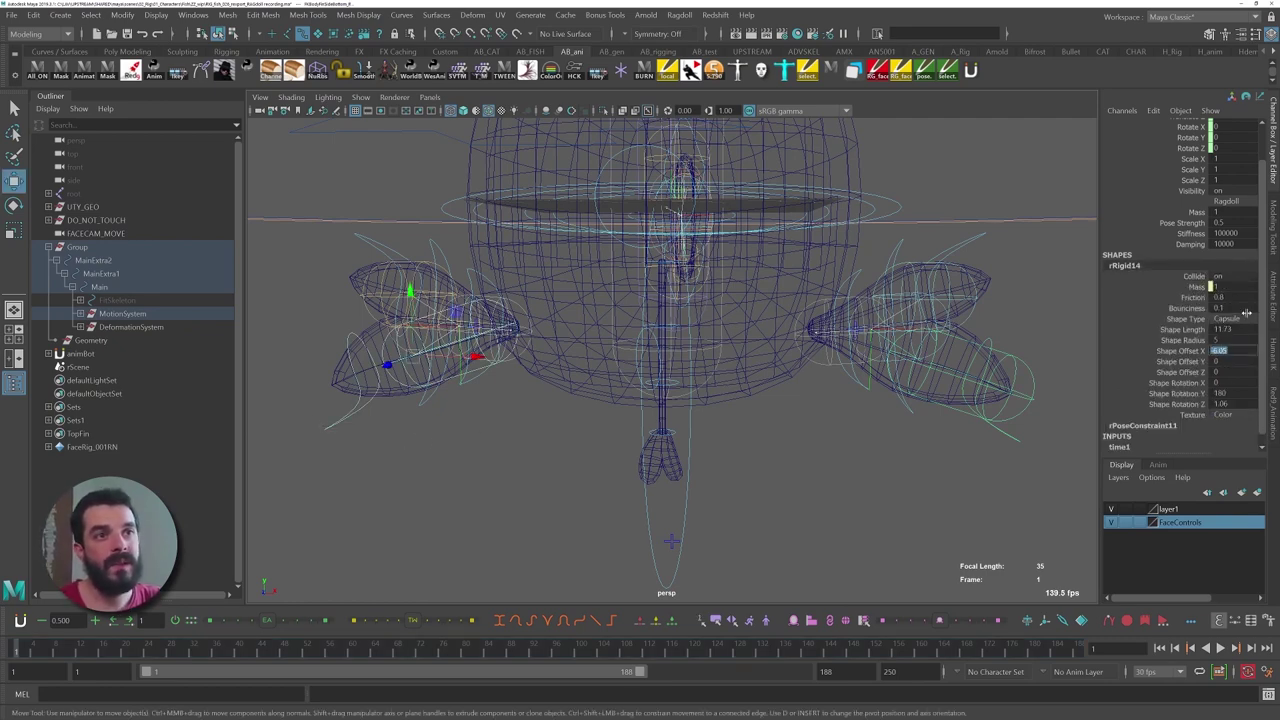
pyautogui.write('6.05')
pyautogui.press('Return')
pyautogui.keyDown('alt'); pyautogui.moveTo(478, 326); pyautogui.dragTo(502, 337, button='middle'); pyautogui.keyUp('alt')
# - Fit the FKBodyFinSideTop_L capsule to its fin with Shape Rotation Z 176.15, Shape Length 5.34 and Shape Offset X -3.41
pyautogui.click(393, 251)
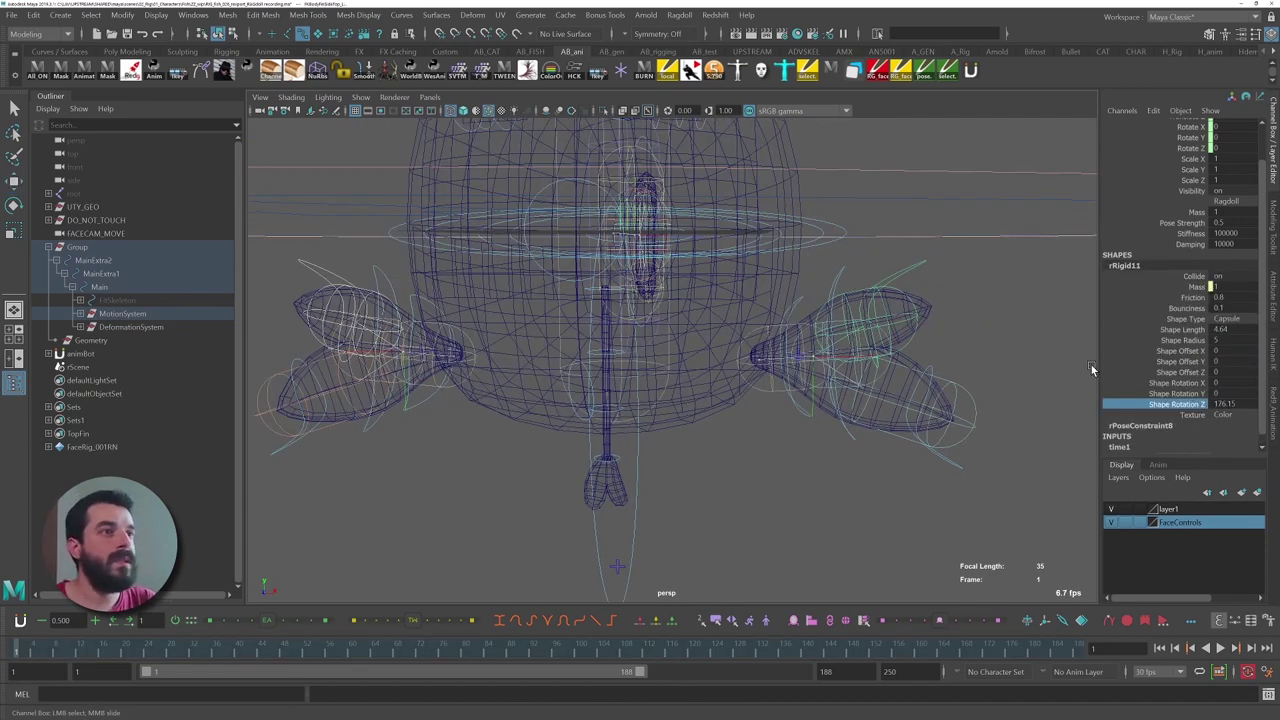
pyautogui.click(1182, 329)
pyautogui.moveTo(857, 385); pyautogui.dragTo(917, 385, button='middle')
pyautogui.keyDown('alt'); pyautogui.moveTo(918, 385); pyautogui.dragTo(922, 372); pyautogui.keyUp('alt')
pyautogui.click(1182, 350)
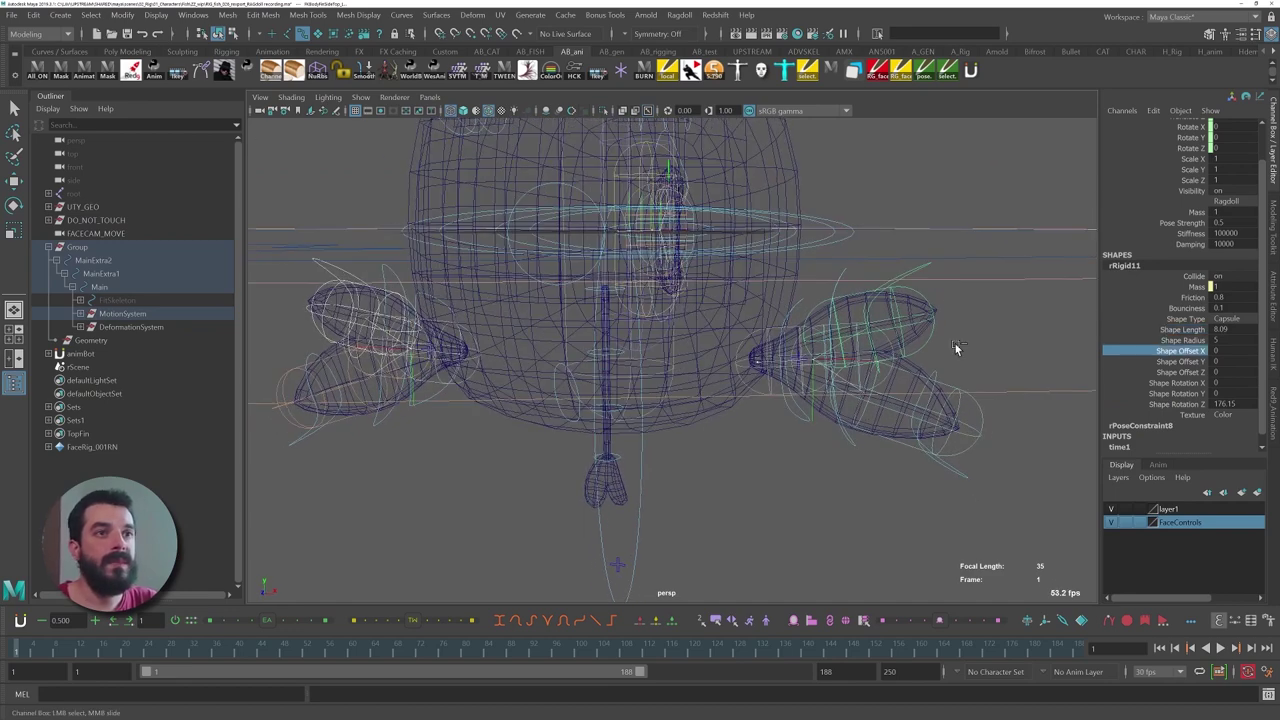
pyautogui.moveTo(957, 349); pyautogui.dragTo(798, 360, button='middle')
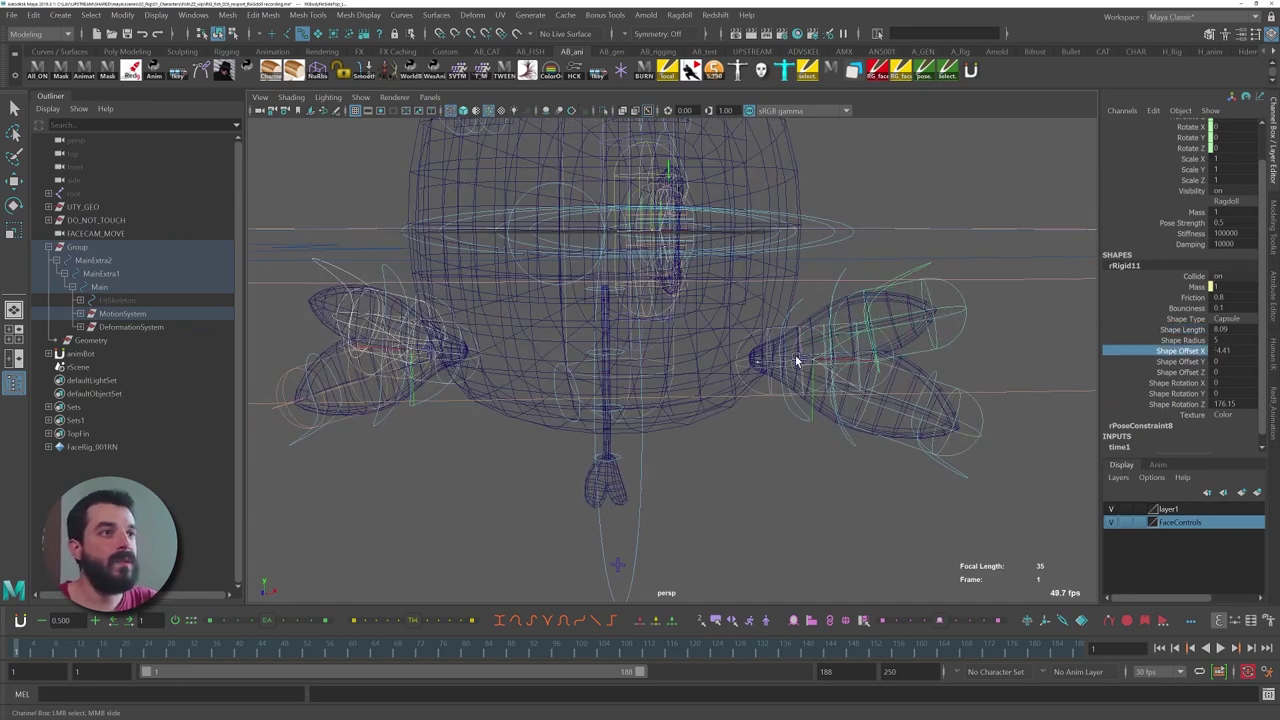
pyautogui.click(1182, 329)
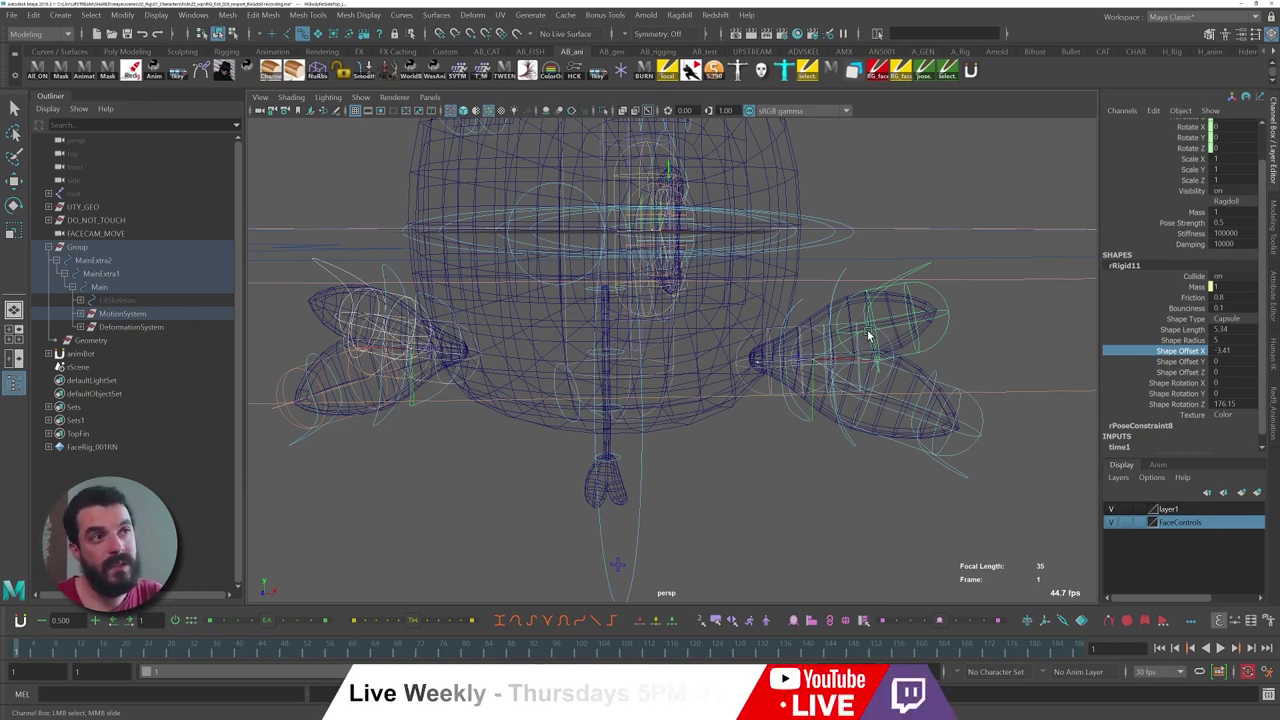
# - Select the middle side fin controls FKBodyFinSide2 on both sides and increase their rigids' Shape Radius to 8.991
pyautogui.scroll(2, 858, 345)
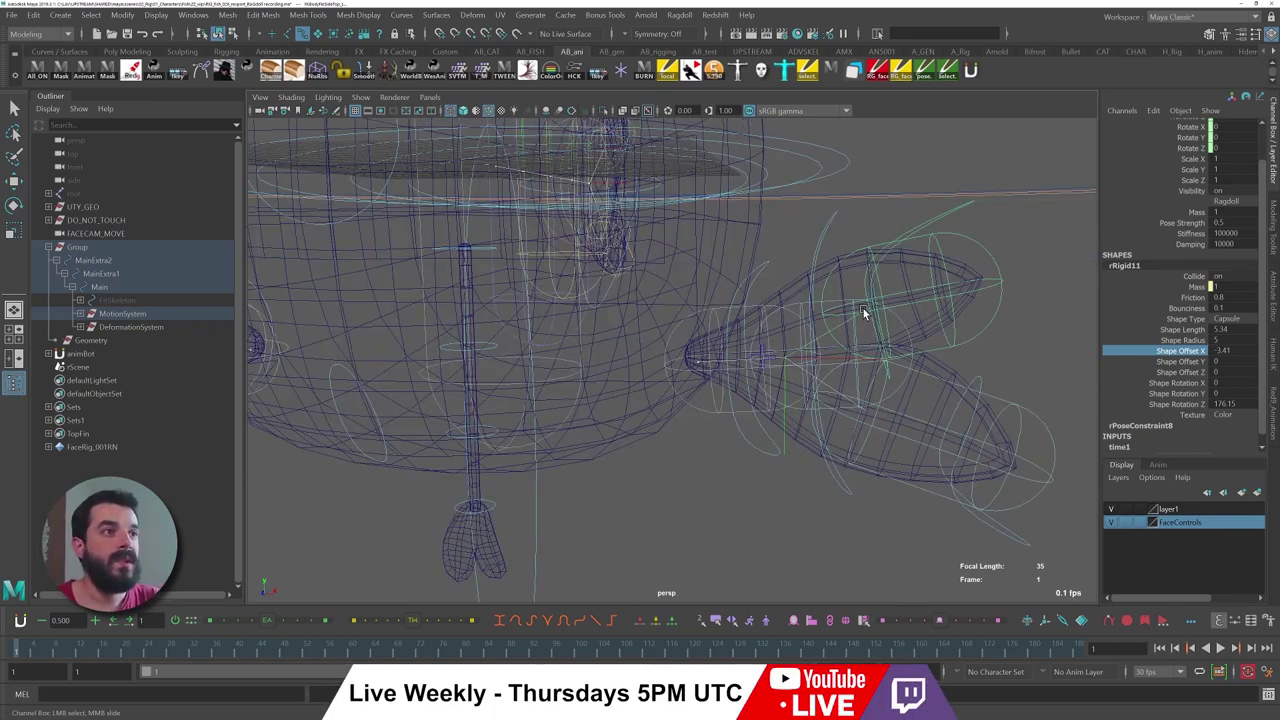
pyautogui.click(760, 350)
pyautogui.press('w')
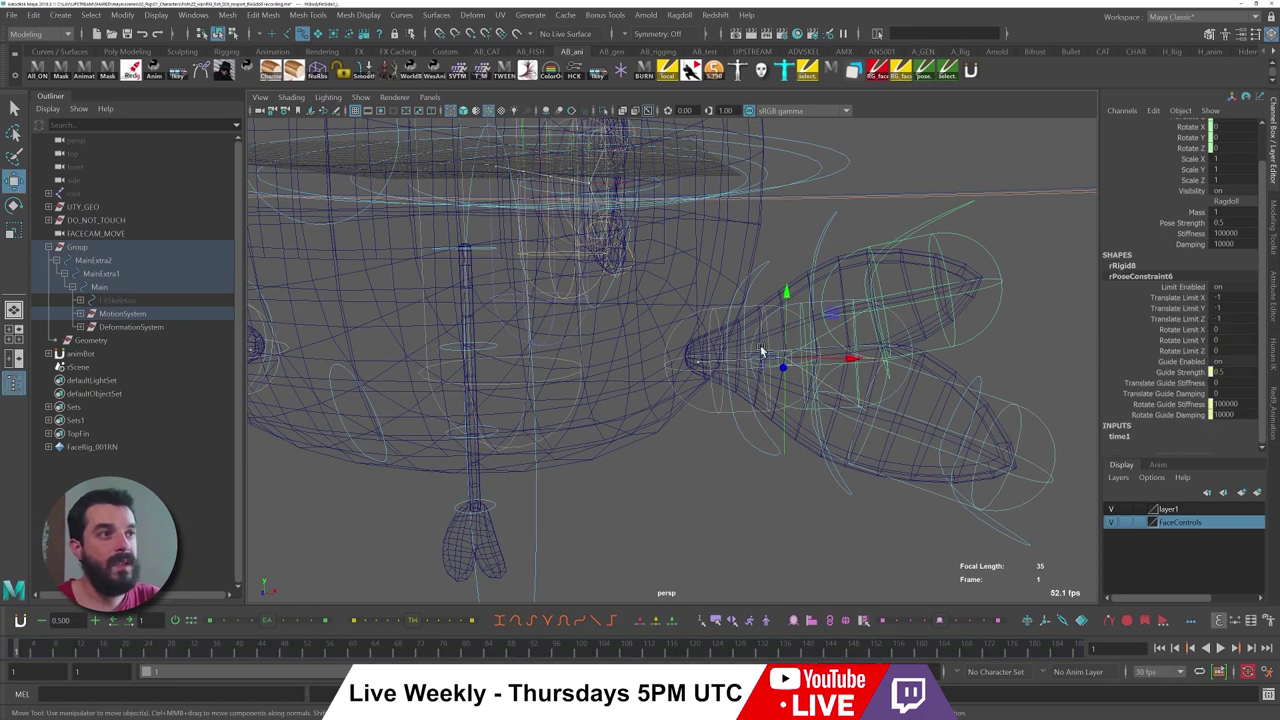
pyautogui.click(914, 214)
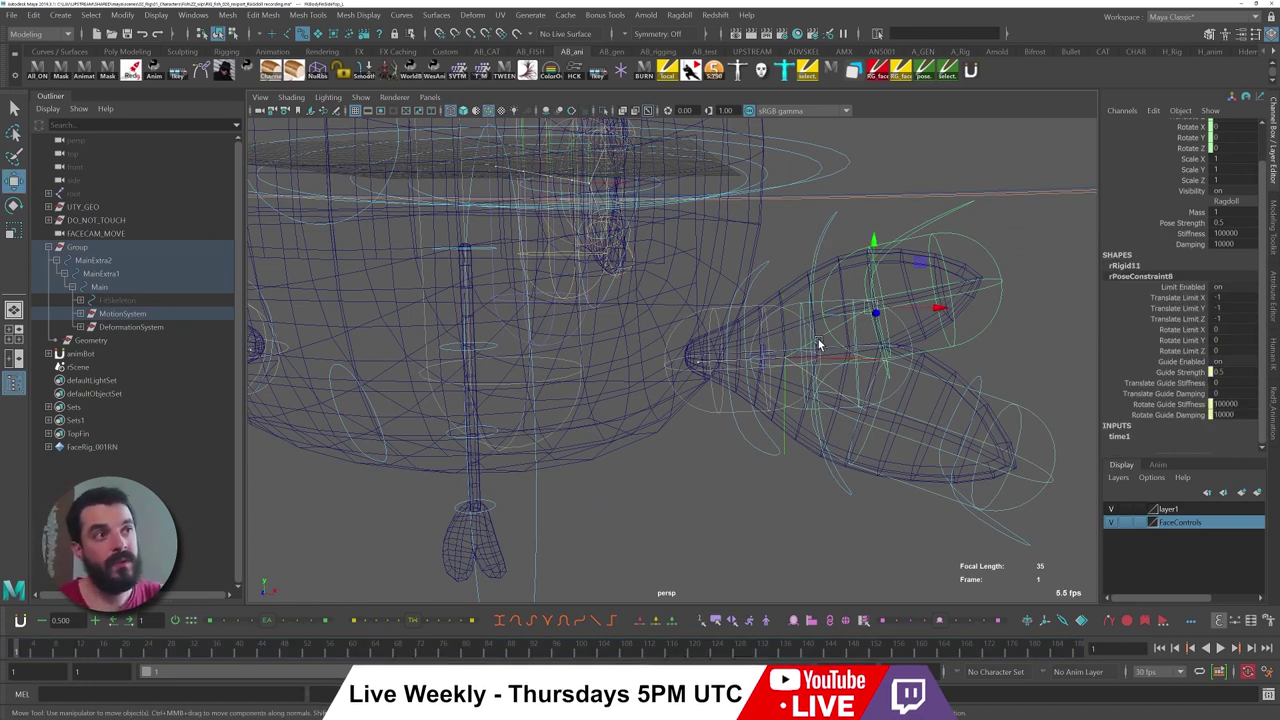
pyautogui.click(822, 239)
pyautogui.keyDown('alt'); pyautogui.moveTo(832, 266); pyautogui.dragTo(781, 341, button='right'); pyautogui.keyUp('alt')
pyautogui.keyDown('alt'); pyautogui.moveTo(781, 341); pyautogui.dragTo(655, 338, button='middle'); pyautogui.keyUp('alt')
pyautogui.keyDown('shift'); pyautogui.click(438, 244); pyautogui.keyUp('shift')
pyautogui.click(1140, 266)
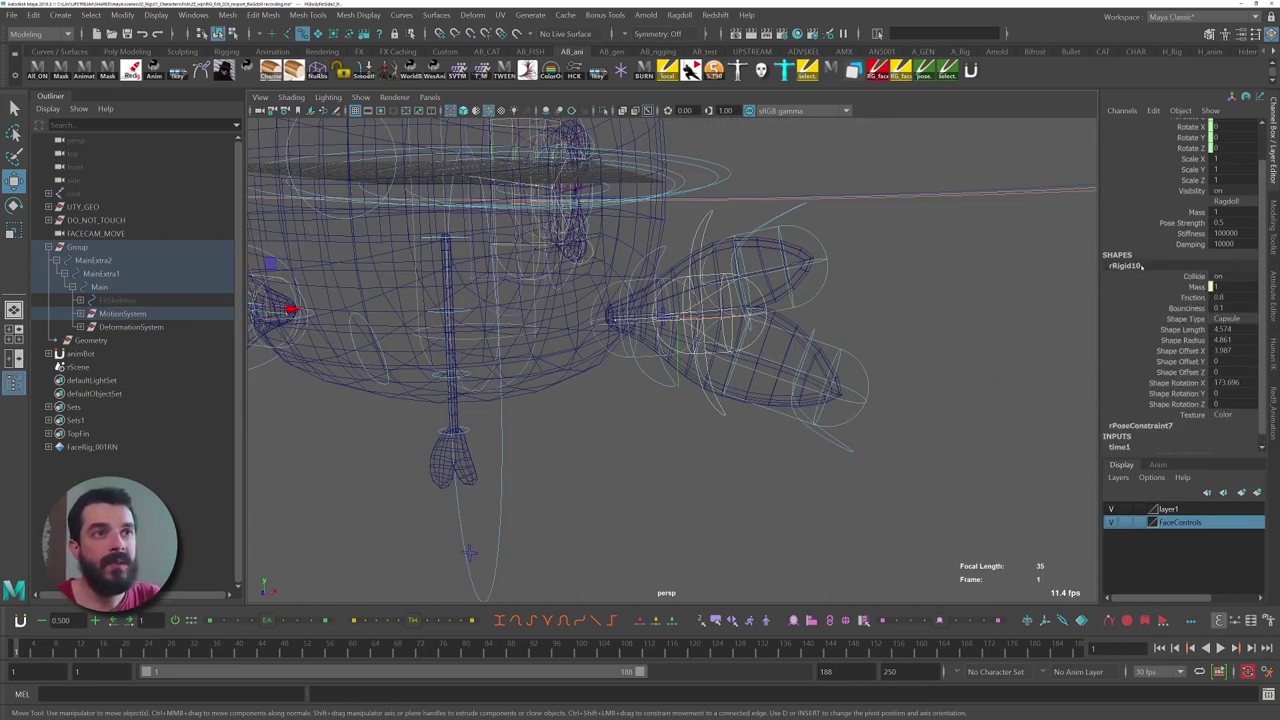
pyautogui.click(1180, 340)
pyautogui.moveTo(850, 360); pyautogui.dragTo(1066, 362, button='middle')
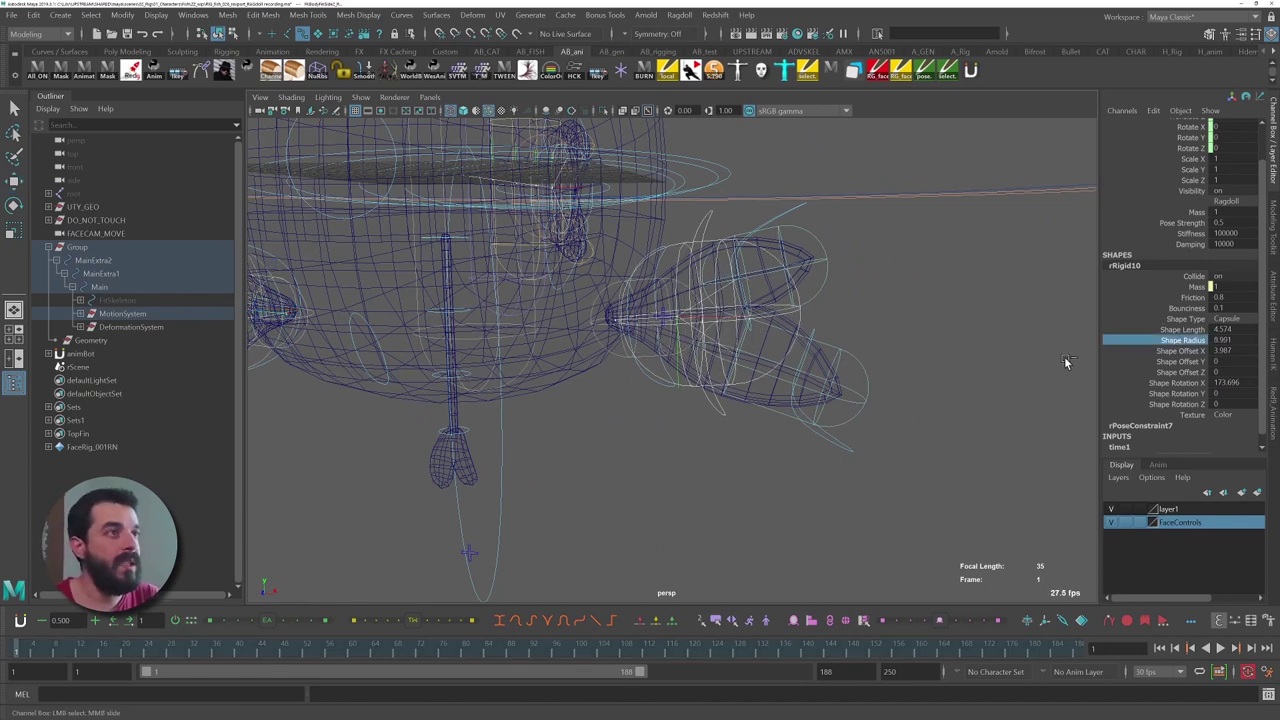
# - Try a Shape Length of 0 and the Sphere shape type on the middle side fin rigids
pyautogui.click(1196, 331)
pyautogui.moveTo(887, 343); pyautogui.dragTo(635, 355, button='middle')
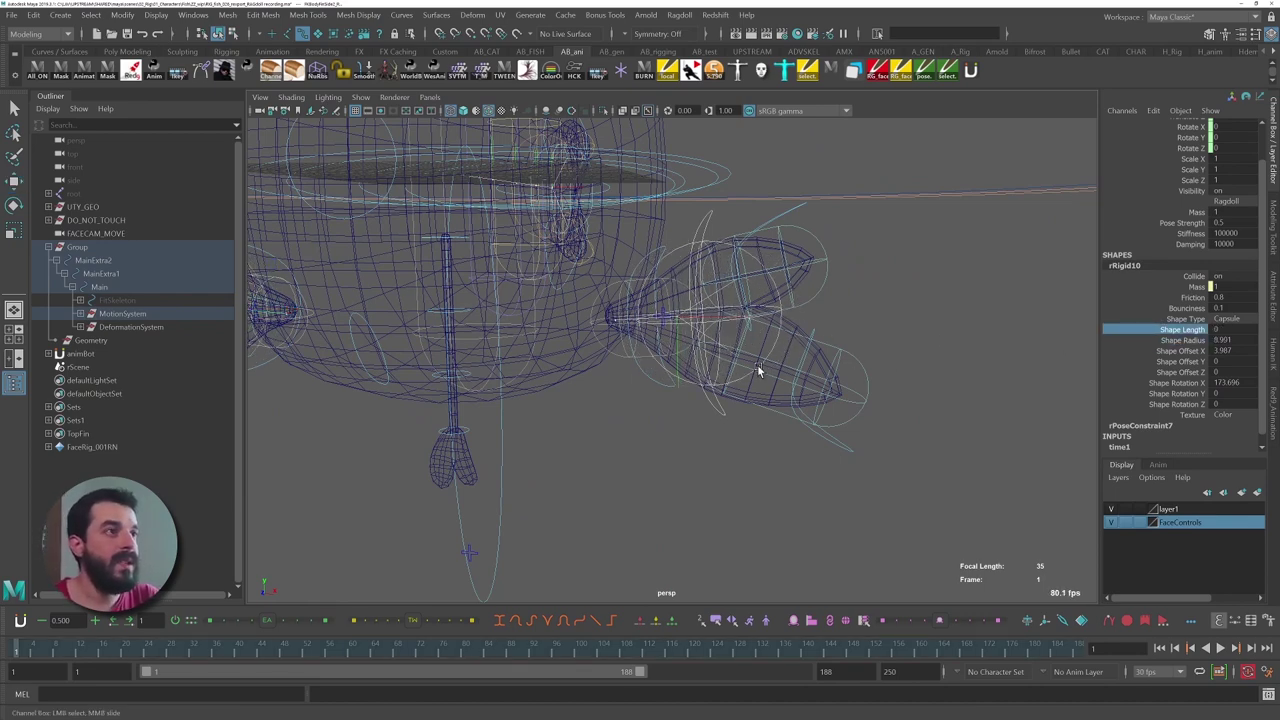
pyautogui.keyDown('alt'); pyautogui.moveTo(758, 370); pyautogui.dragTo(783, 366); pyautogui.keyUp('alt')
pyautogui.click(1222, 318)
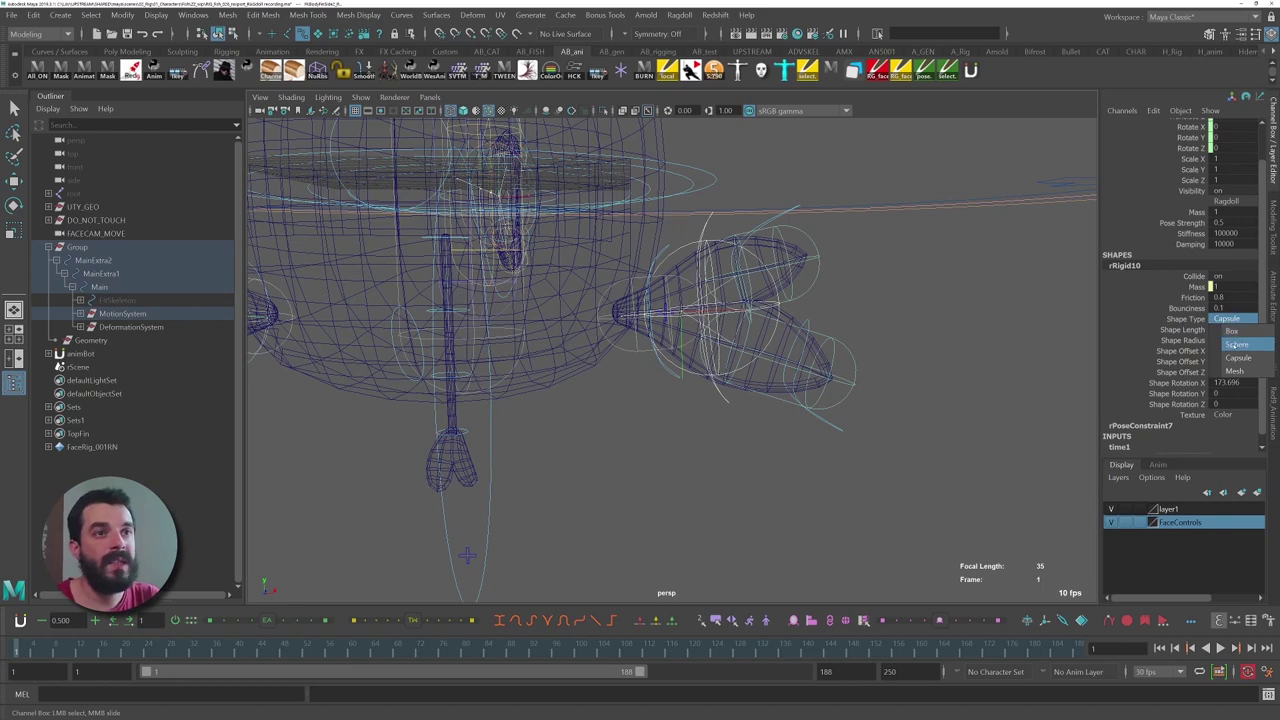
pyautogui.click(1232, 334)
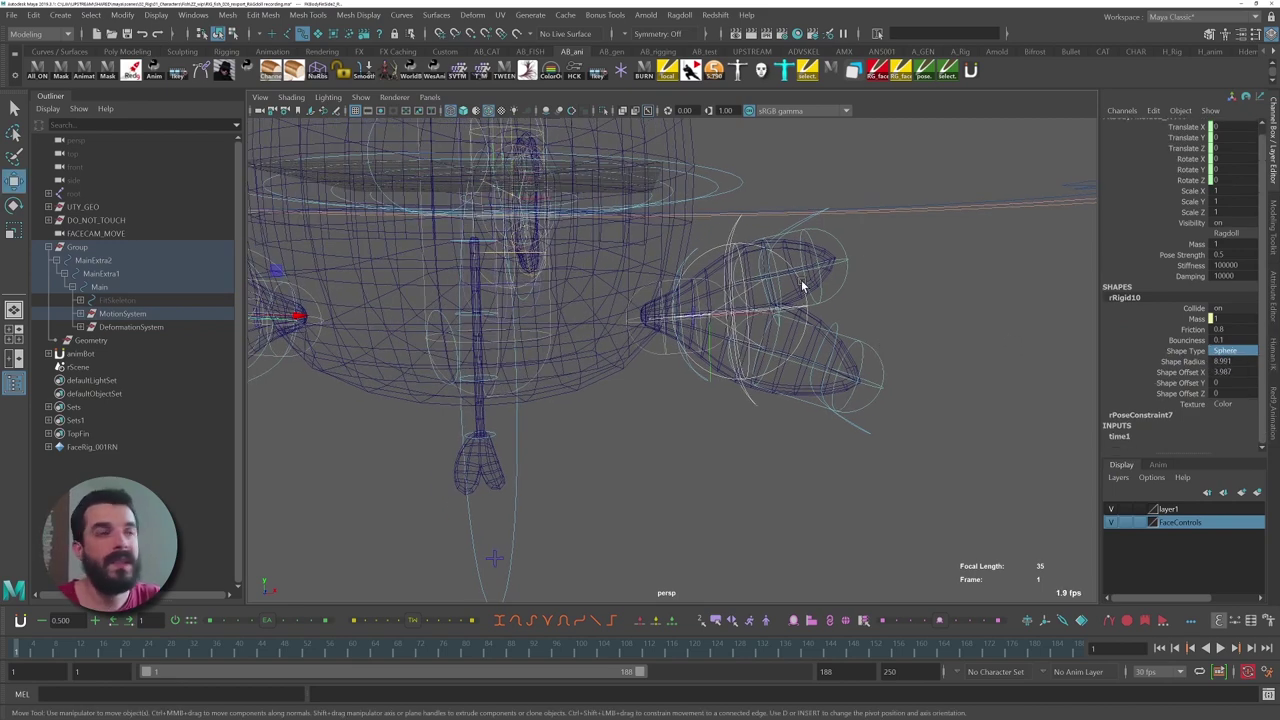
pyautogui.hotkey('ctrl', 'z')
pyautogui.hotkey('ctrl', 'z')
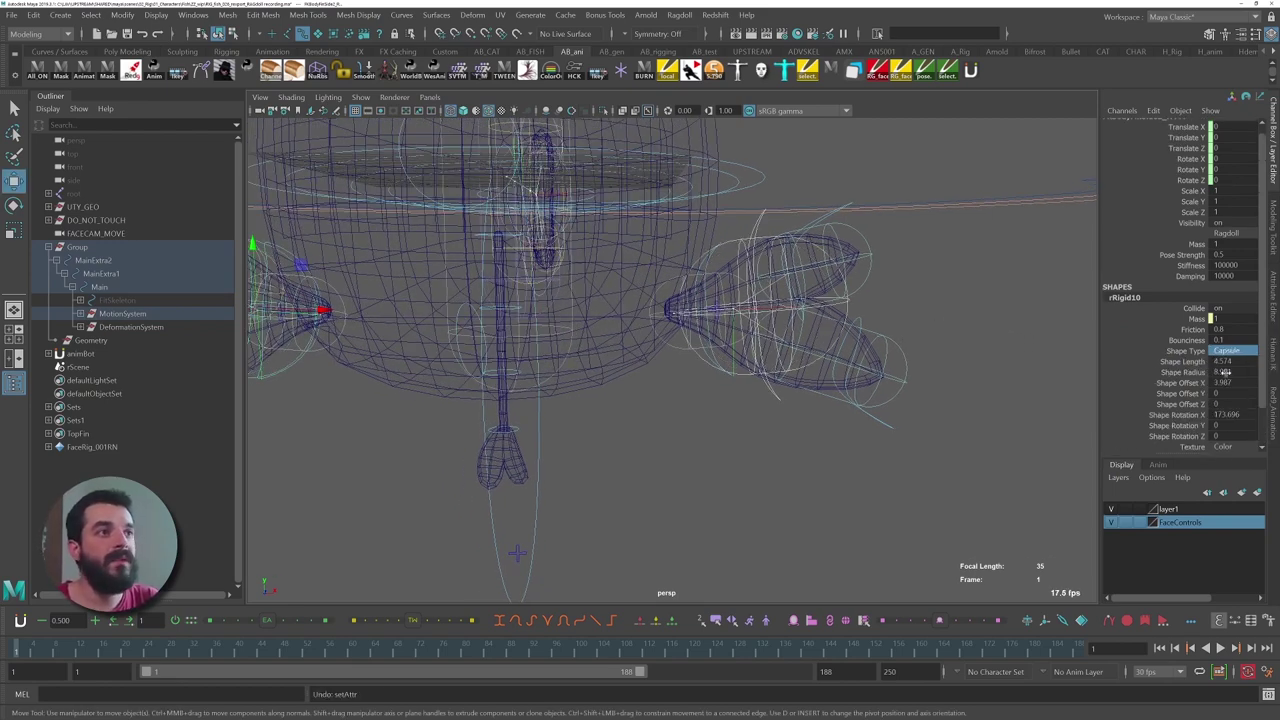
# - Fit the middle side fin capsules with Shape Rotation Z 86.746 and Shape Radius 5.061
pyautogui.click(1180, 436)
pyautogui.moveTo(857, 391); pyautogui.dragTo(1065, 383, button='middle')
pyautogui.moveTo(898, 350); pyautogui.dragTo(810, 350, button='middle')
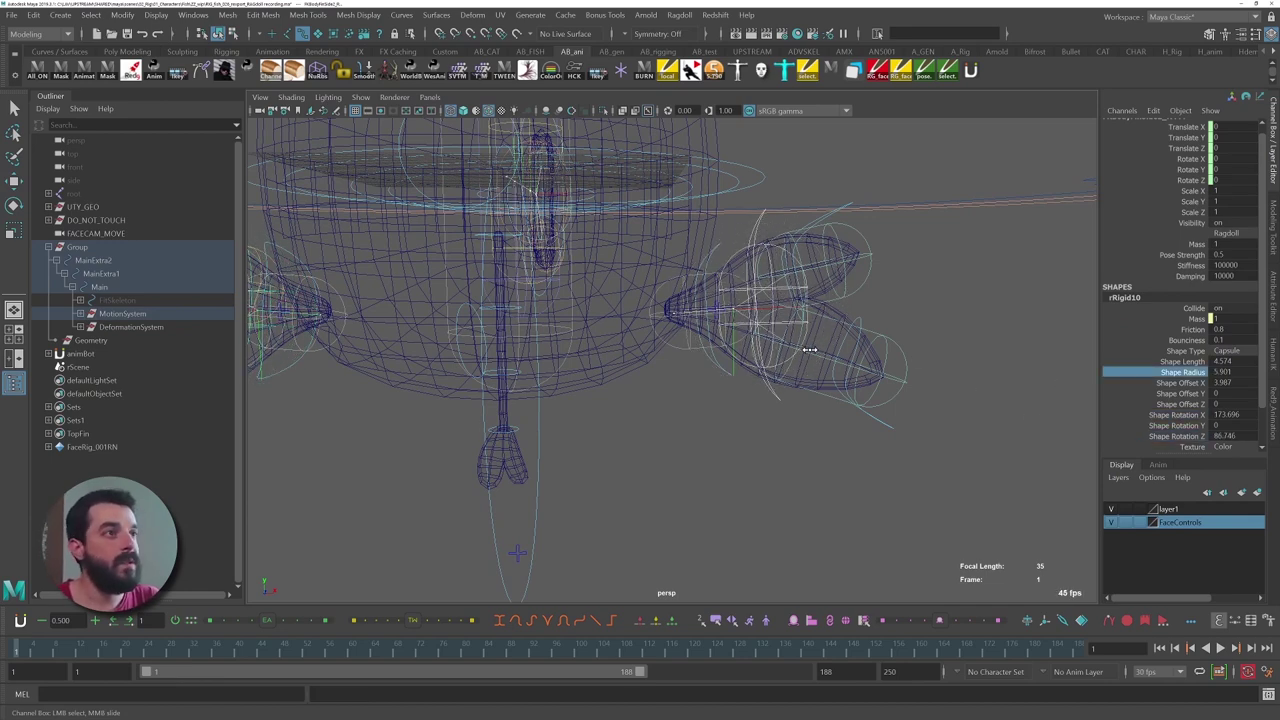
pyautogui.keyDown('alt'); pyautogui.moveTo(800, 354); pyautogui.dragTo(828, 367); pyautogui.keyUp('alt')
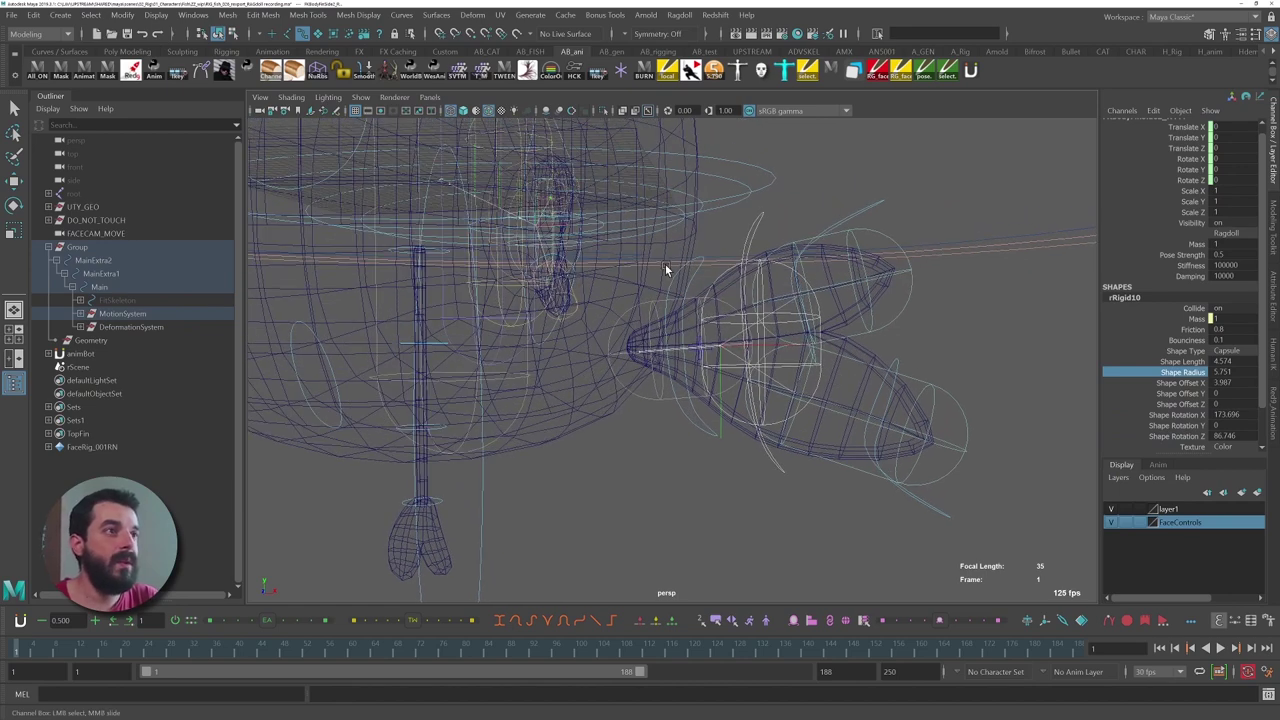
pyautogui.keyDown('alt'); pyautogui.moveTo(794, 376); pyautogui.dragTo(806, 378); pyautogui.keyUp('alt')
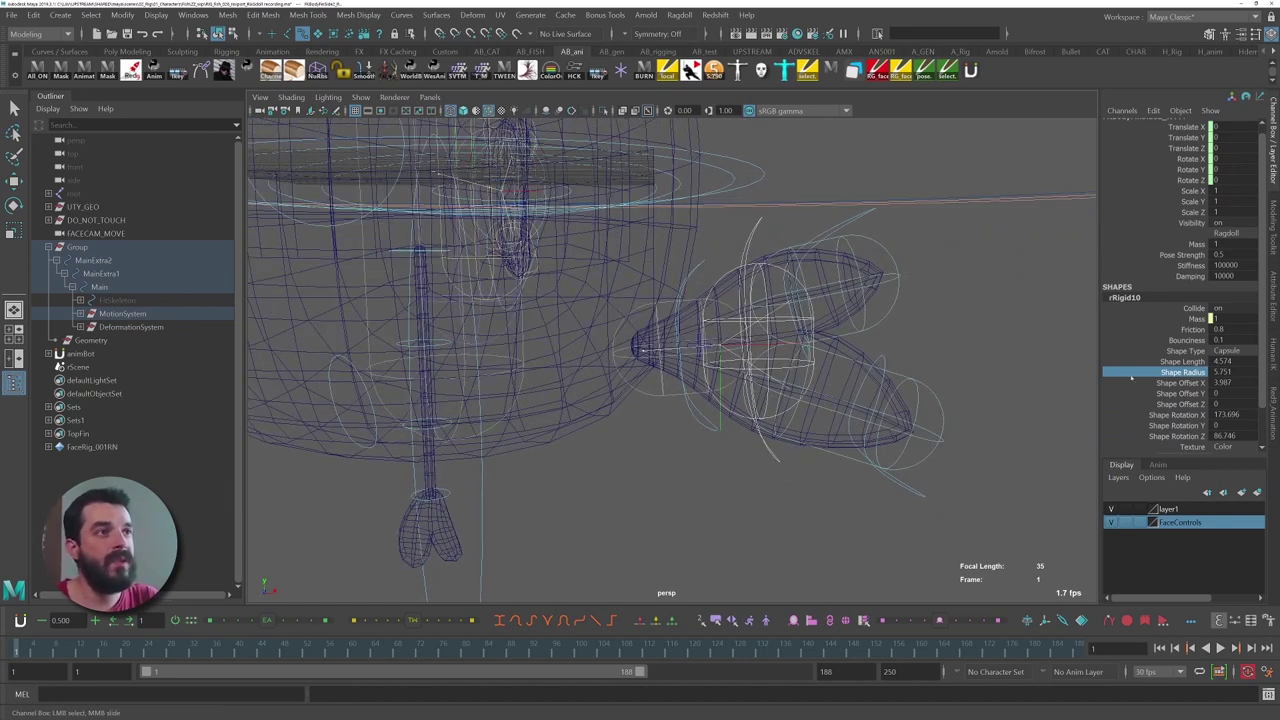
pyautogui.click(1189, 362)
pyautogui.click(1187, 372)
pyautogui.moveTo(926, 372); pyautogui.dragTo(903, 371, button='middle')
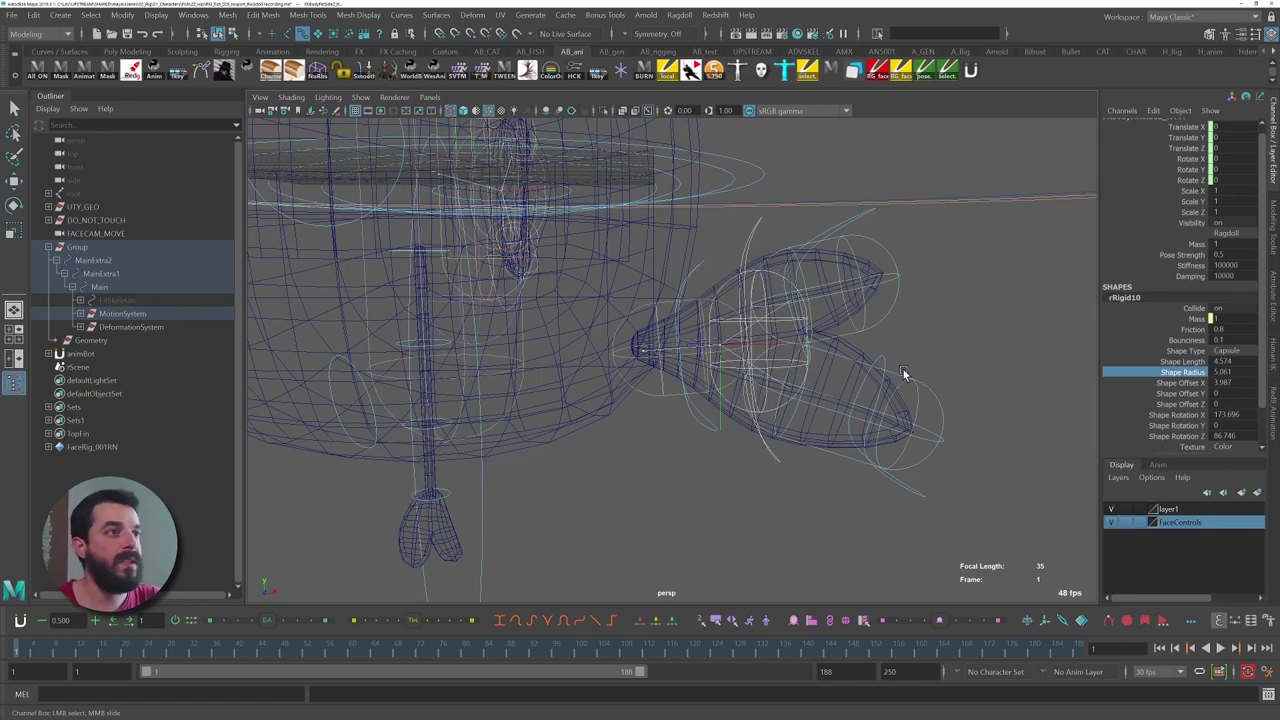
# - Set the Shape Offset X of the opposite top side fin's rigid to 3.41
pyautogui.keyDown('alt'); pyautogui.moveTo(903, 371); pyautogui.dragTo(800, 365, button='right'); pyautogui.keyUp('alt')
pyautogui.keyDown('alt'); pyautogui.moveTo(800, 365); pyautogui.dragTo(725, 355); pyautogui.keyUp('alt')
pyautogui.keyDown('alt'); pyautogui.moveTo(725, 355); pyautogui.dragTo(826, 356, button='middle'); pyautogui.keyUp('alt')
pyautogui.keyDown('alt'); pyautogui.moveTo(826, 356); pyautogui.dragTo(770, 345); pyautogui.keyUp('alt')
pyautogui.click(500, 313)
pyautogui.press('w')
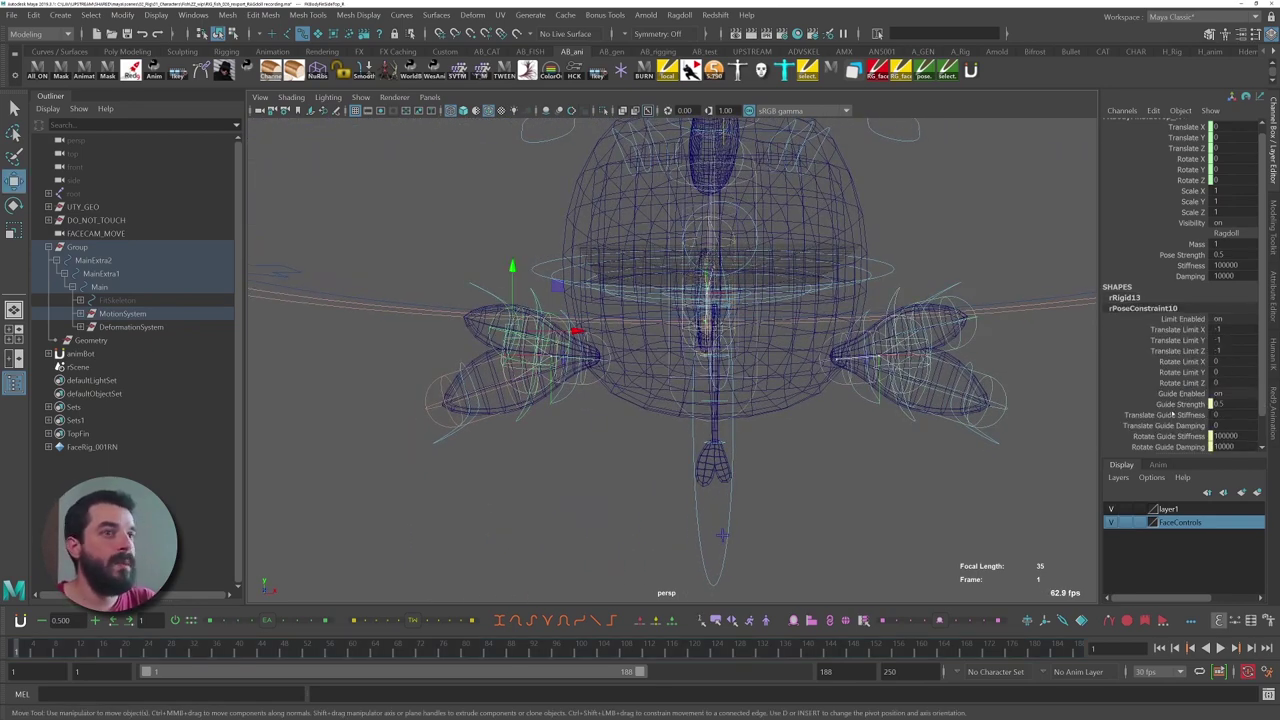
pyautogui.click(1125, 298)
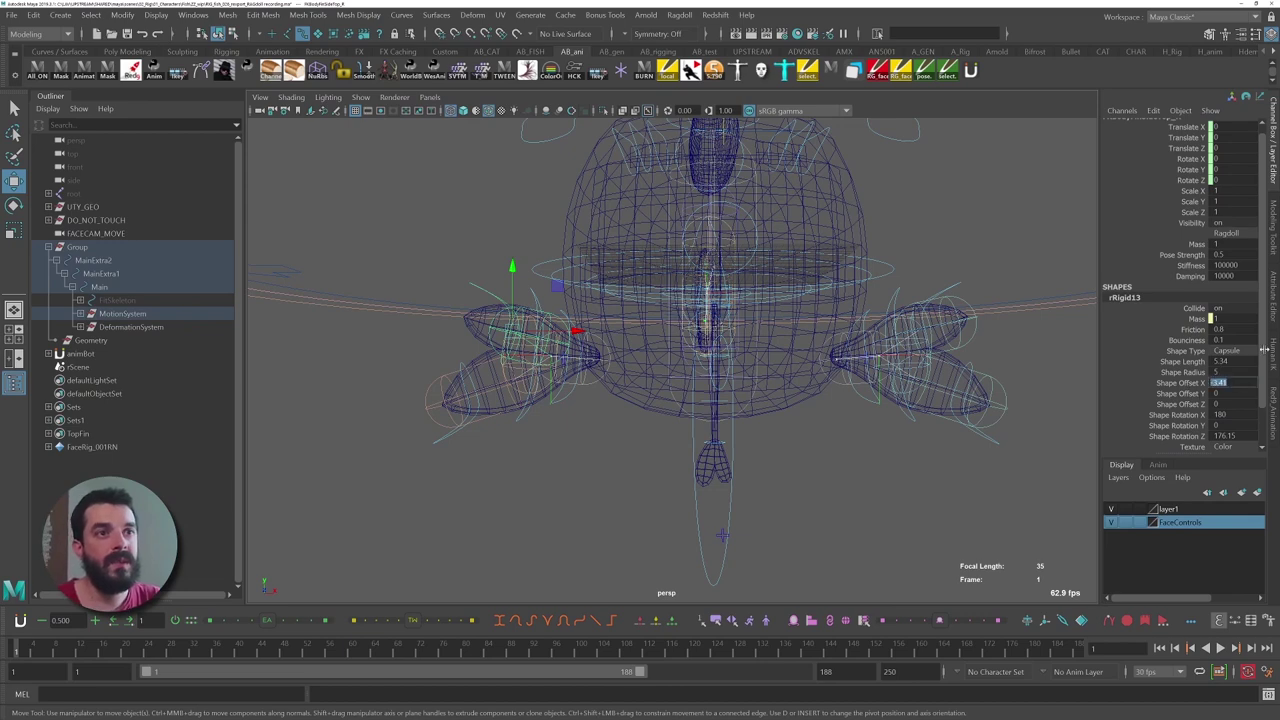
pyautogui.press('Return')
pyautogui.keyDown('alt'); pyautogui.moveTo(686, 457); pyautogui.dragTo(651, 420, button='right'); pyautogui.keyUp('alt')
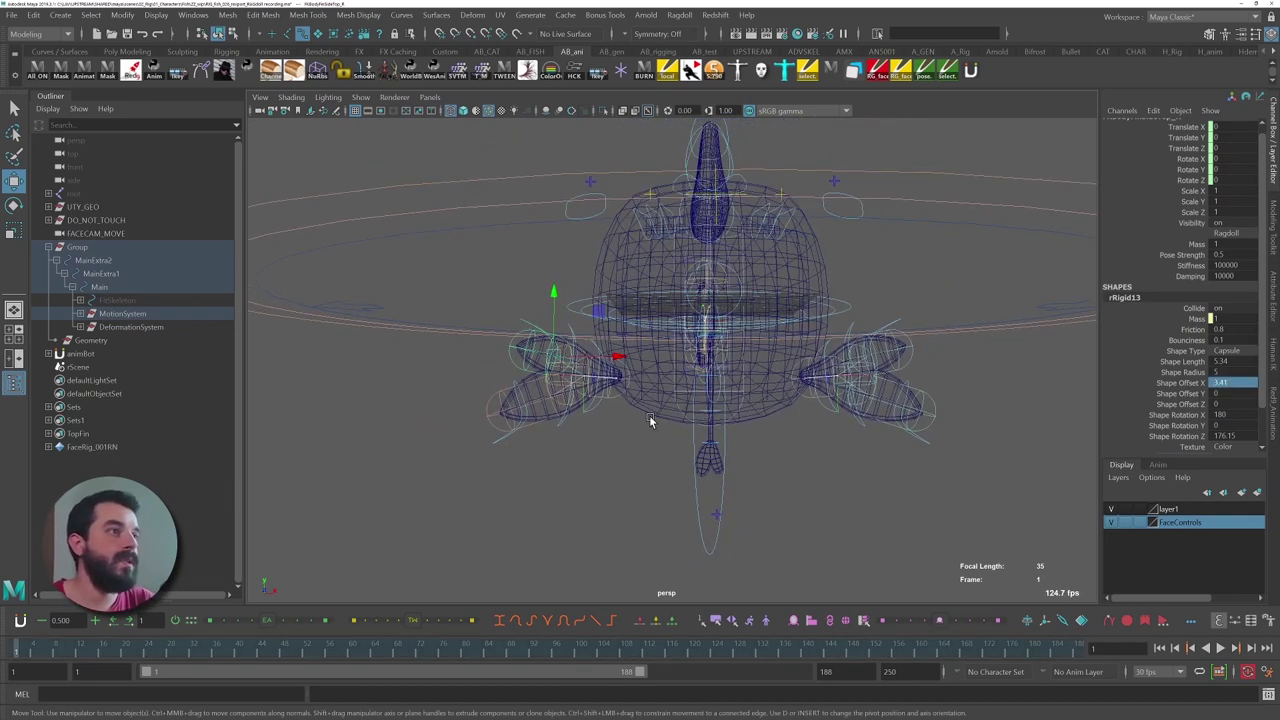
pyautogui.keyDown('alt'); pyautogui.moveTo(651, 420); pyautogui.dragTo(701, 433); pyautogui.keyUp('alt')
# - Set Pose Strength to 0.3 on the side fin tip controls and 0.4 on the middle ones, and save the scene in shaded view
pyautogui.hotkey('ctrl', 'z')
pyautogui.hotkey('ctrl', 'z')
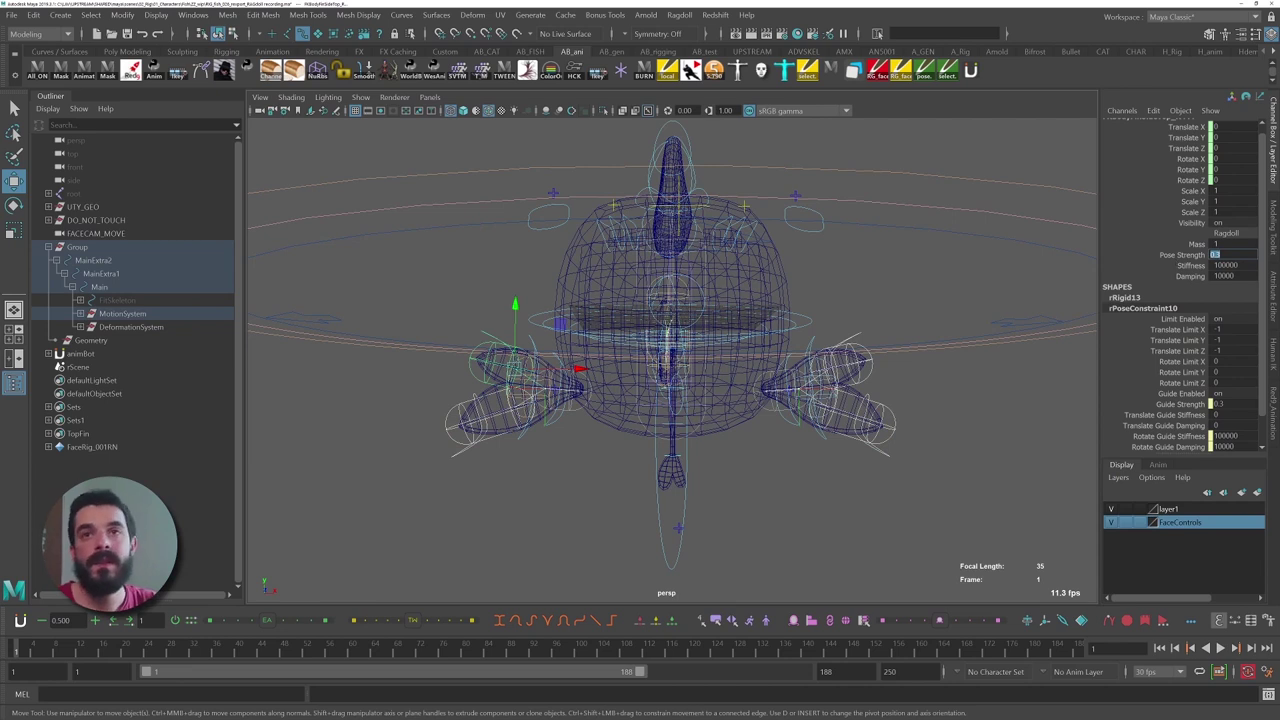
pyautogui.click(790, 352)
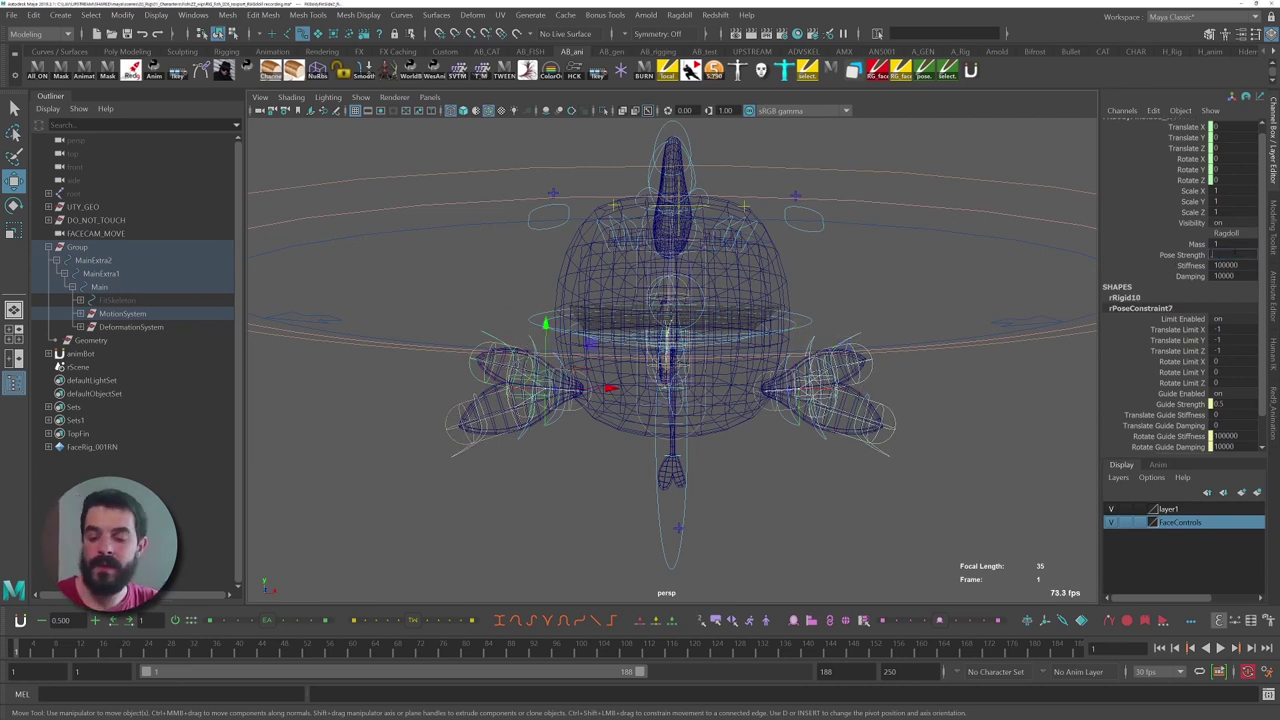
pyautogui.keyDown('alt'); pyautogui.moveTo(778, 403); pyautogui.dragTo(731, 422, button='right'); pyautogui.keyUp('alt')
pyautogui.press('5')
pyautogui.hotkey('ctrl', 's')
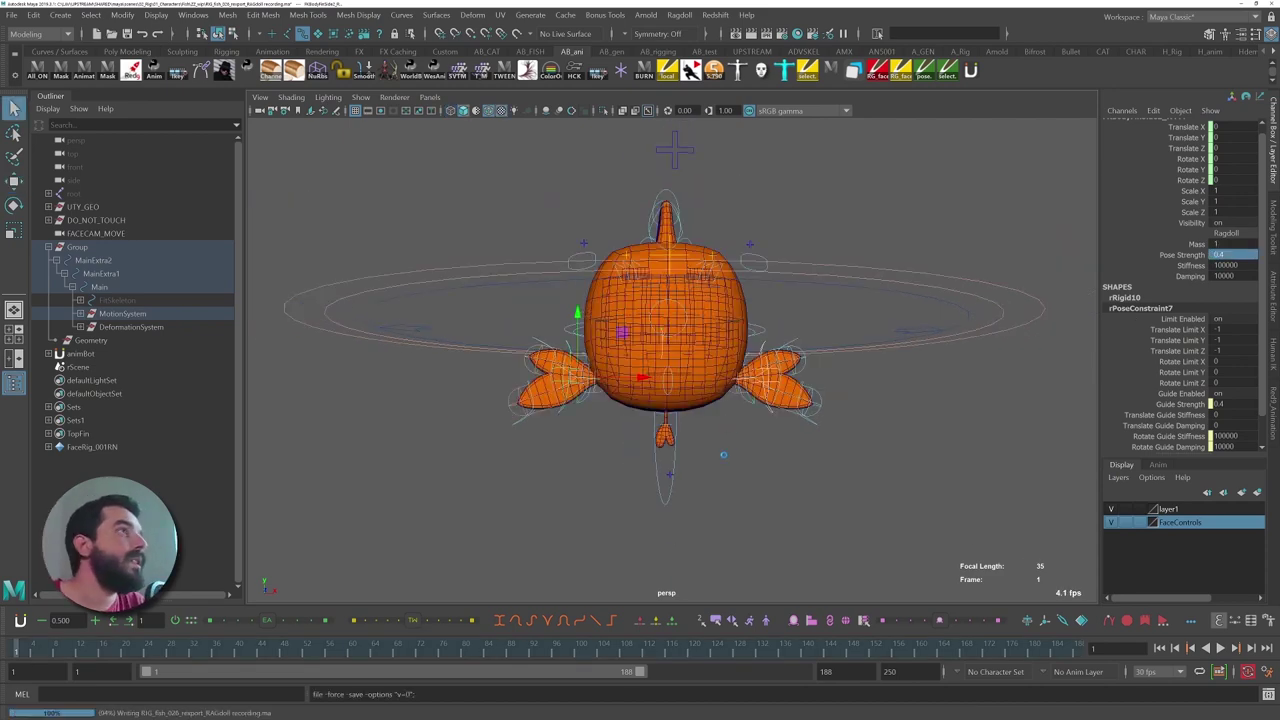
# - Play back the animation and examine the simulated fins from the front, side and above
pyautogui.keyDown('alt'); pyautogui.moveTo(723, 448); pyautogui.dragTo(708, 456, button='middle'); pyautogui.keyUp('alt')
pyautogui.hotkey('alt', 'v')
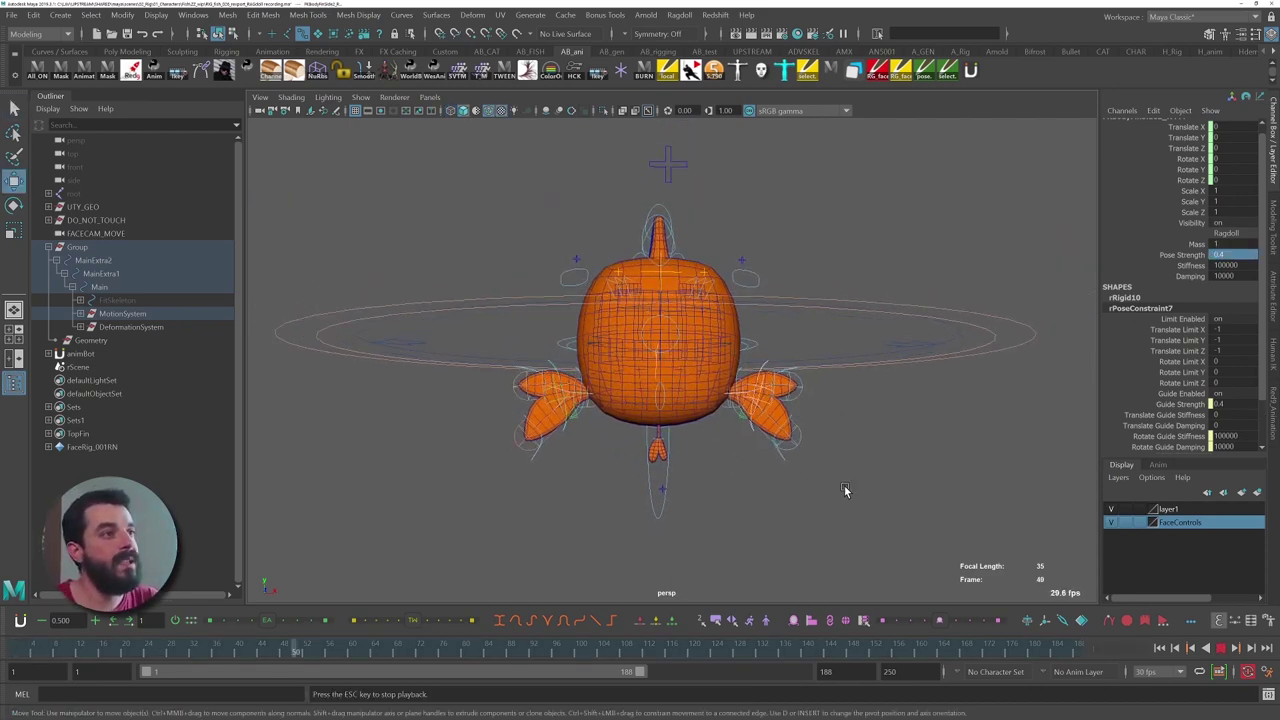
pyautogui.keyDown('alt'); pyautogui.moveTo(981, 476); pyautogui.dragTo(868, 494); pyautogui.keyUp('alt')
pyautogui.keyDown('alt'); pyautogui.moveTo(868, 476); pyautogui.dragTo(819, 383, button='right'); pyautogui.keyUp('alt')
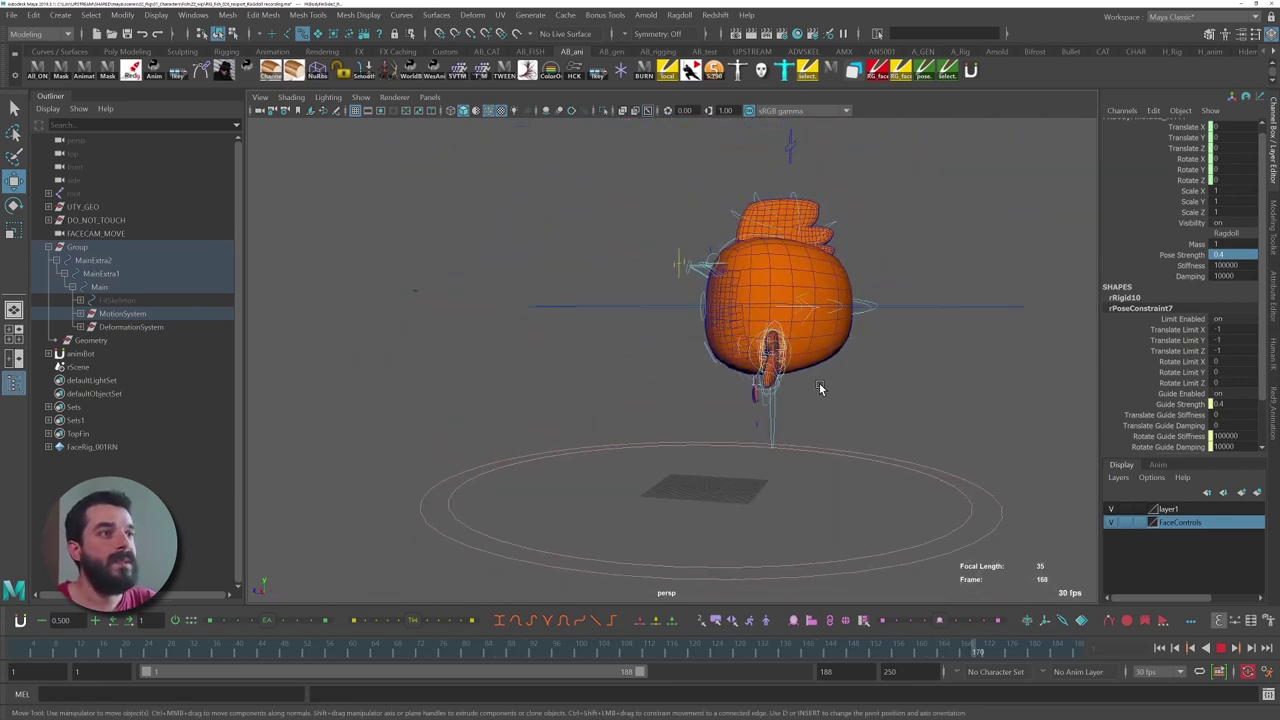
pyautogui.keyDown('alt'); pyautogui.moveTo(819, 383); pyautogui.dragTo(817, 411); pyautogui.keyUp('alt')
pyautogui.keyDown('alt'); pyautogui.moveTo(796, 392); pyautogui.dragTo(796, 325, button='middle'); pyautogui.keyUp('alt')
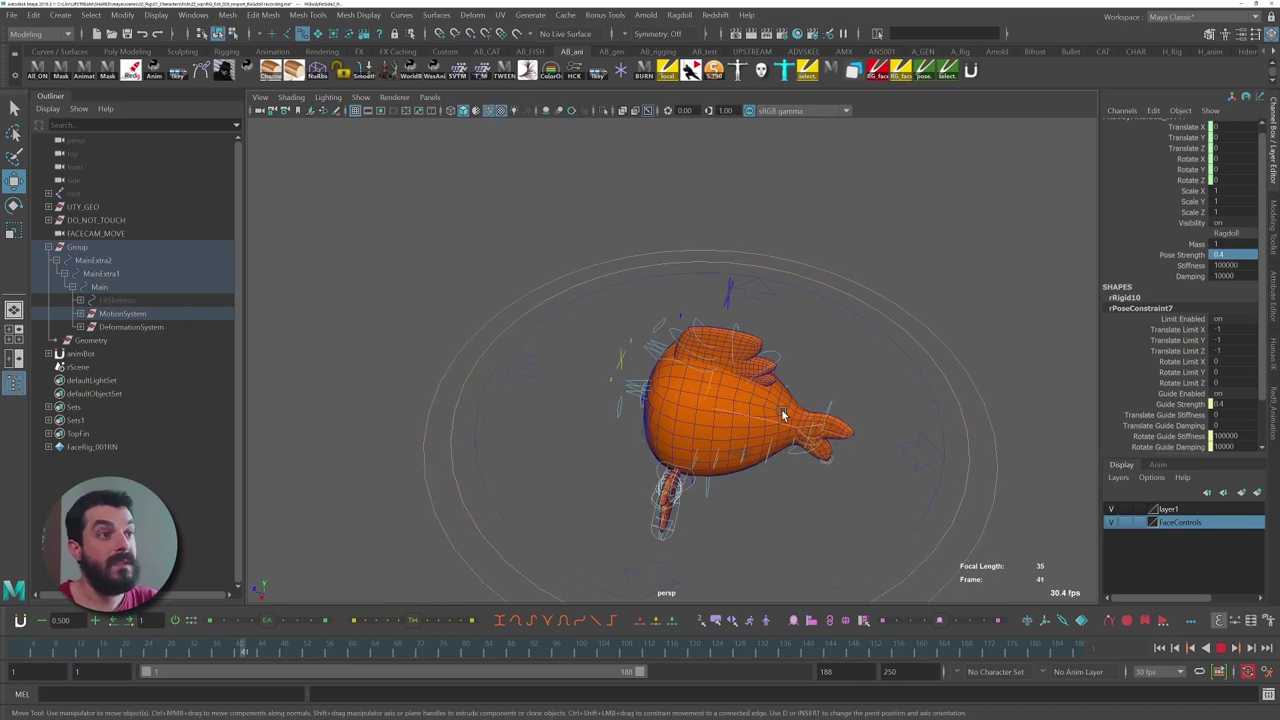
pyautogui.hotkey('alt', 'v')
pyautogui.hotkey('alt', 'shift', 'v')
pyautogui.hotkey('alt', 'v')
pyautogui.hotkey('alt', 'v')
# - Return to wireframe display and select the FKGrass_00_M control below the fish's body
pyautogui.keyDown('alt'); pyautogui.moveTo(690, 510); pyautogui.dragTo(589, 462); pyautogui.keyUp('alt')
pyautogui.keyDown('alt'); pyautogui.moveTo(589, 462); pyautogui.dragTo(740, 400, button='right'); pyautogui.keyUp('alt')
pyautogui.press('4')
pyautogui.click(778, 330)
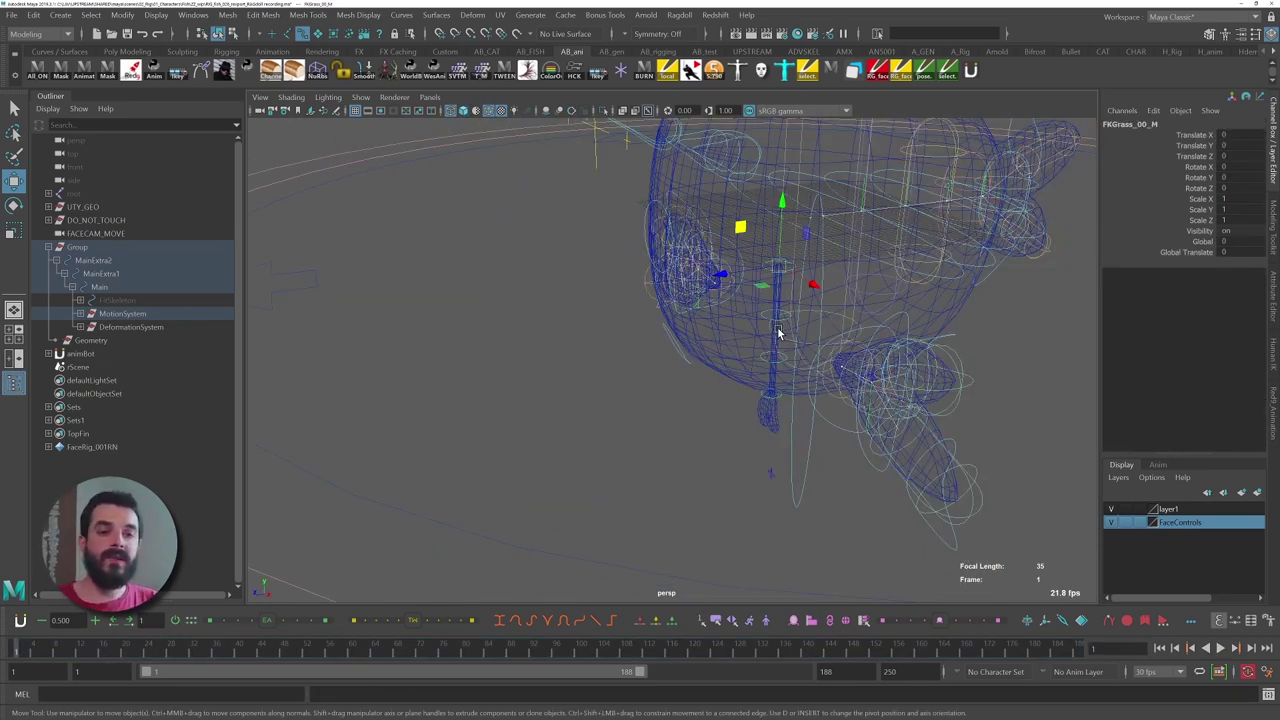
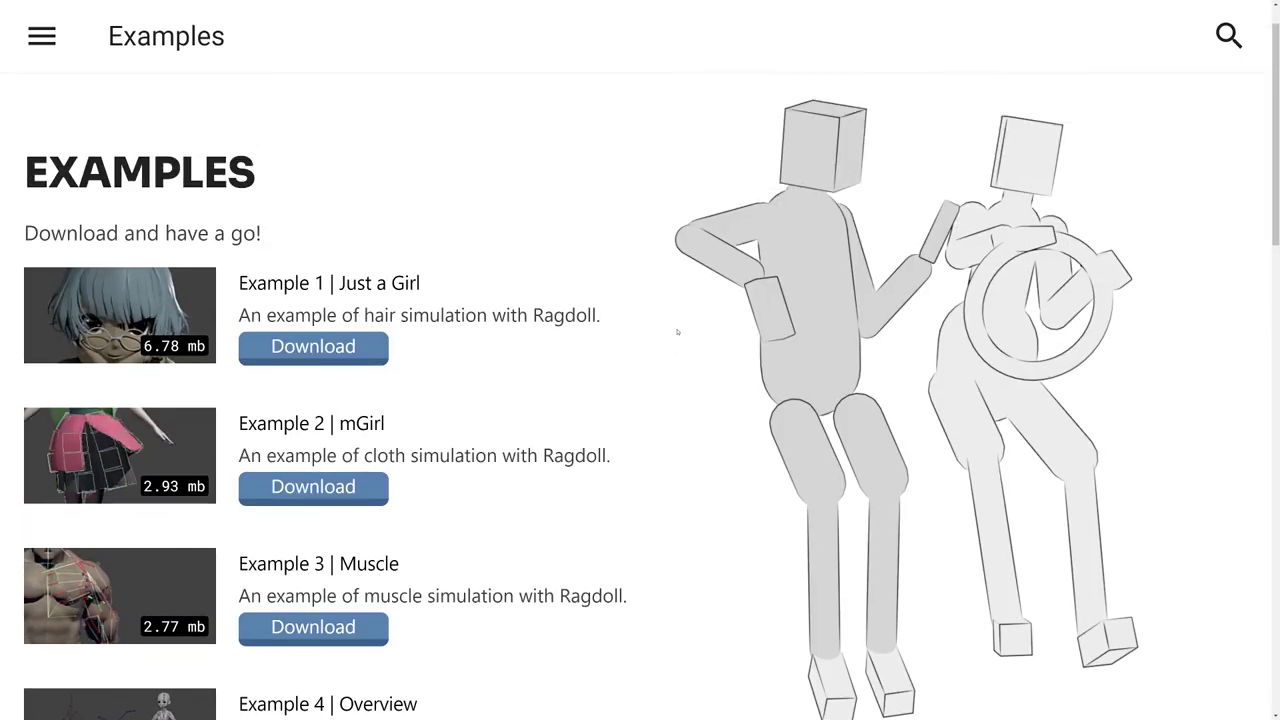
# - Browse the downloadable scenes on the Ragdoll Examples web page
pyautogui.scroll(1, 677, 340)
pyautogui.scroll(-3, 677, 332)
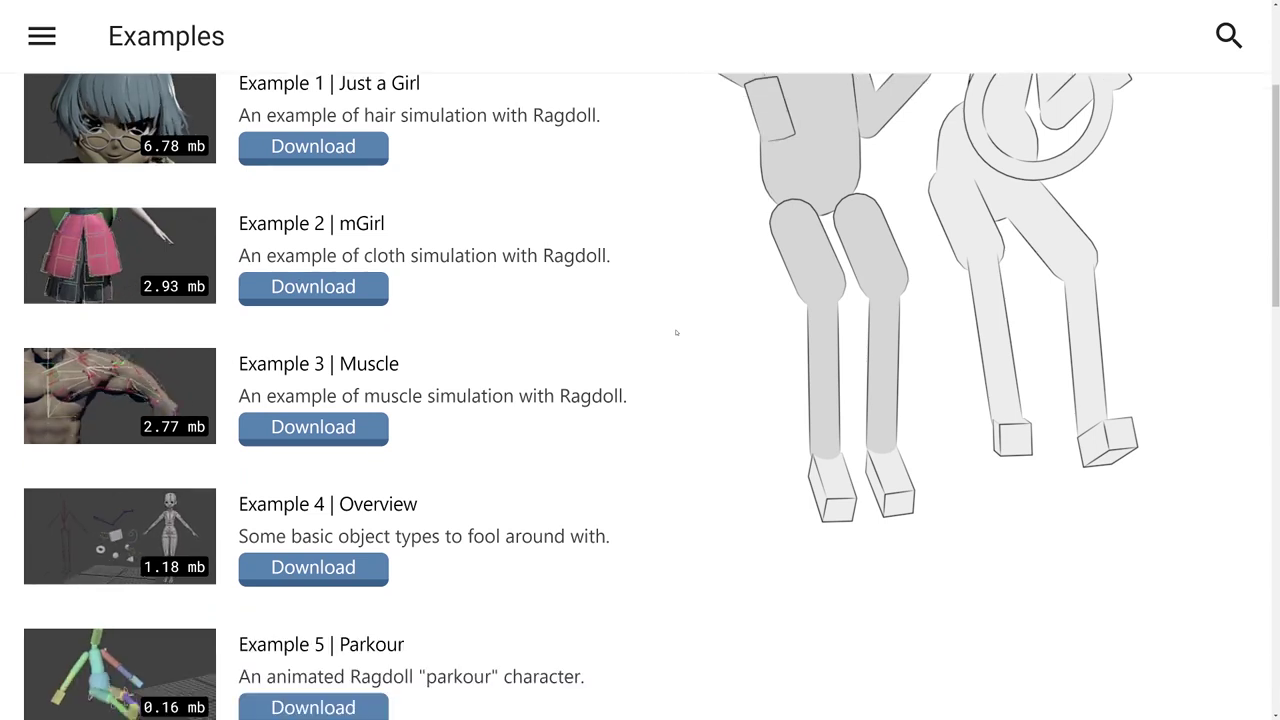
pyautogui.scroll(-3, 676, 332)
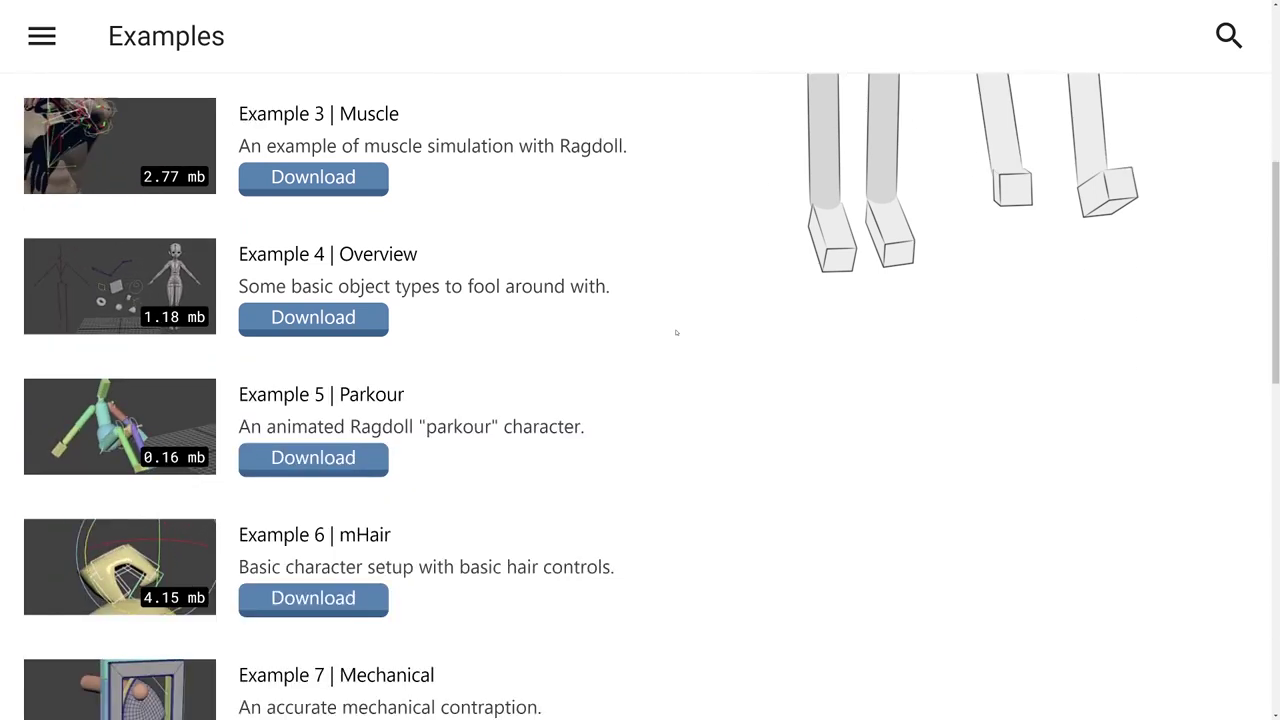
pyautogui.scroll(-3, 676, 332)
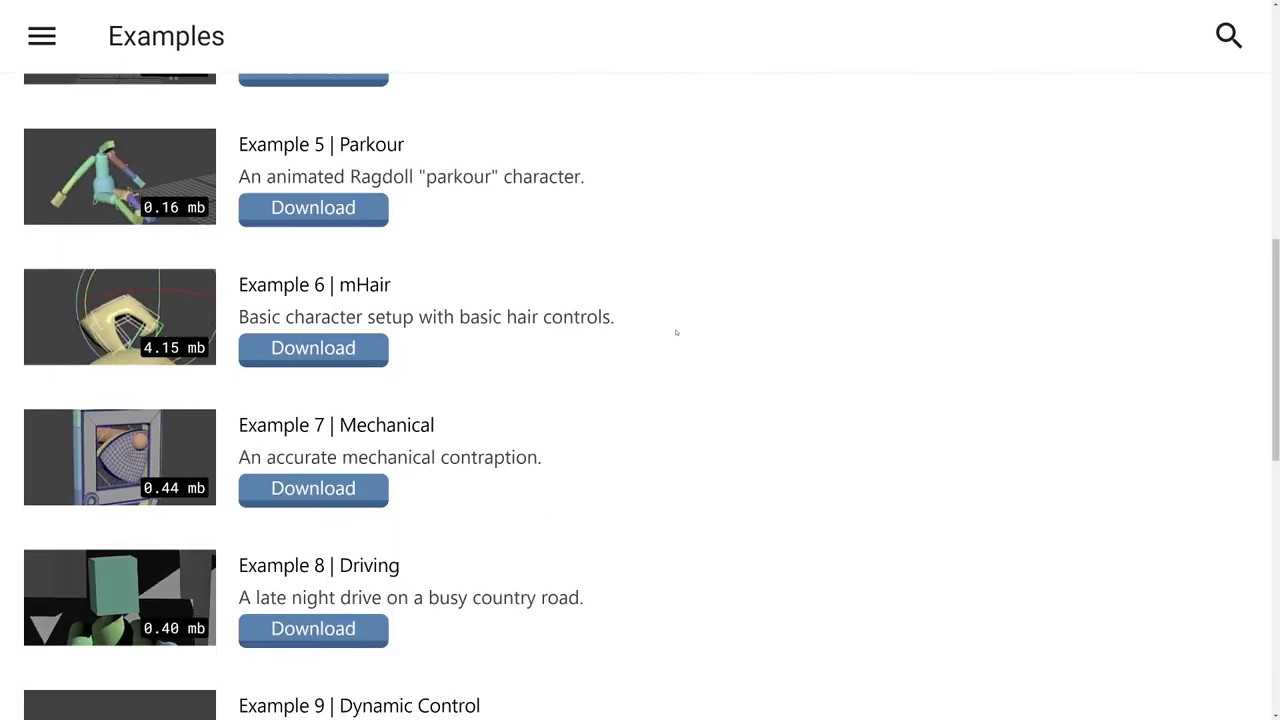
pyautogui.scroll(-3, 676, 332)
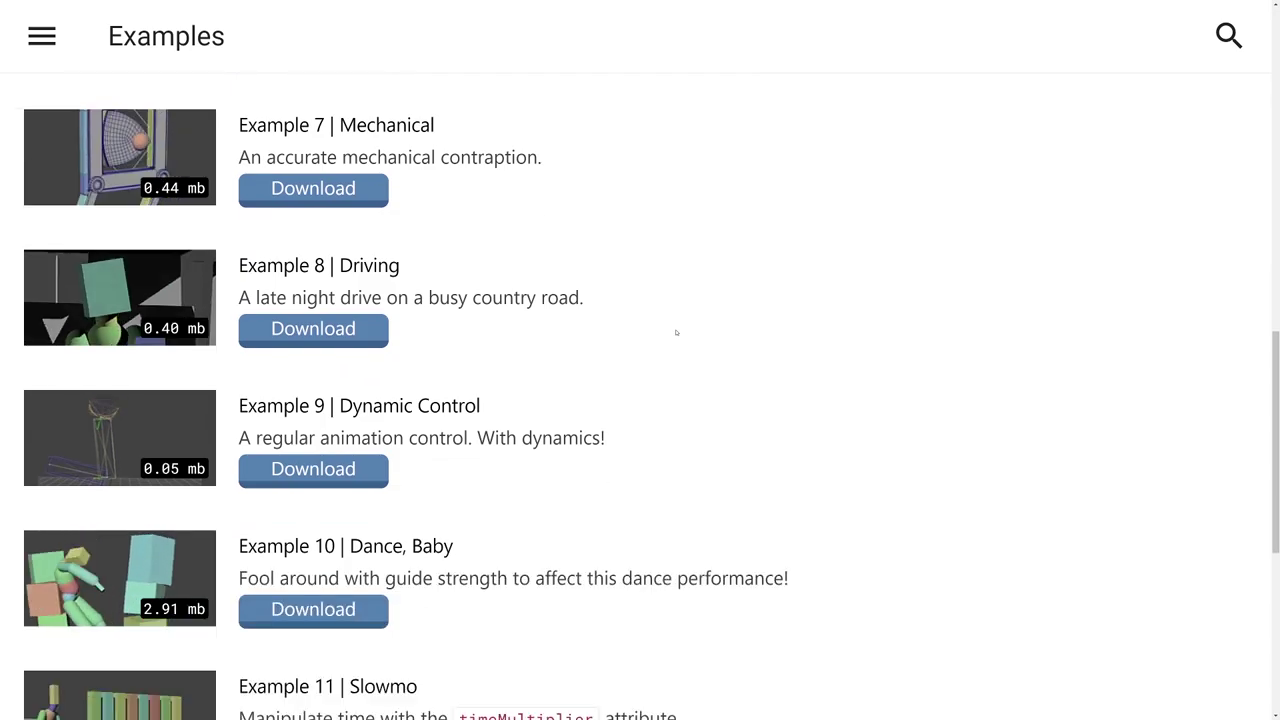
pyautogui.scroll(-2, 676, 332)
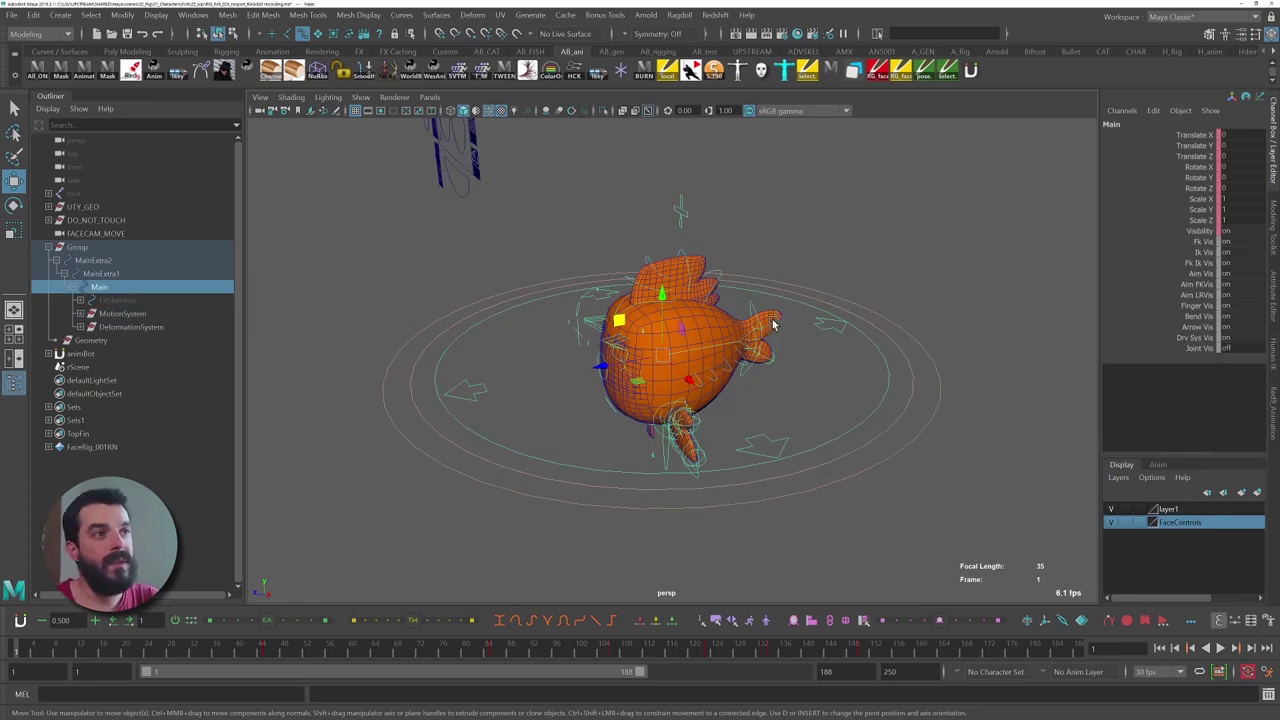
# - Break the connections on the Main control's Translate, Rotate, Scale and Visibility channels and scrub the timeline to check the fish
pyautogui.moveTo(1201, 232); pyautogui.dragTo(1196, 138)
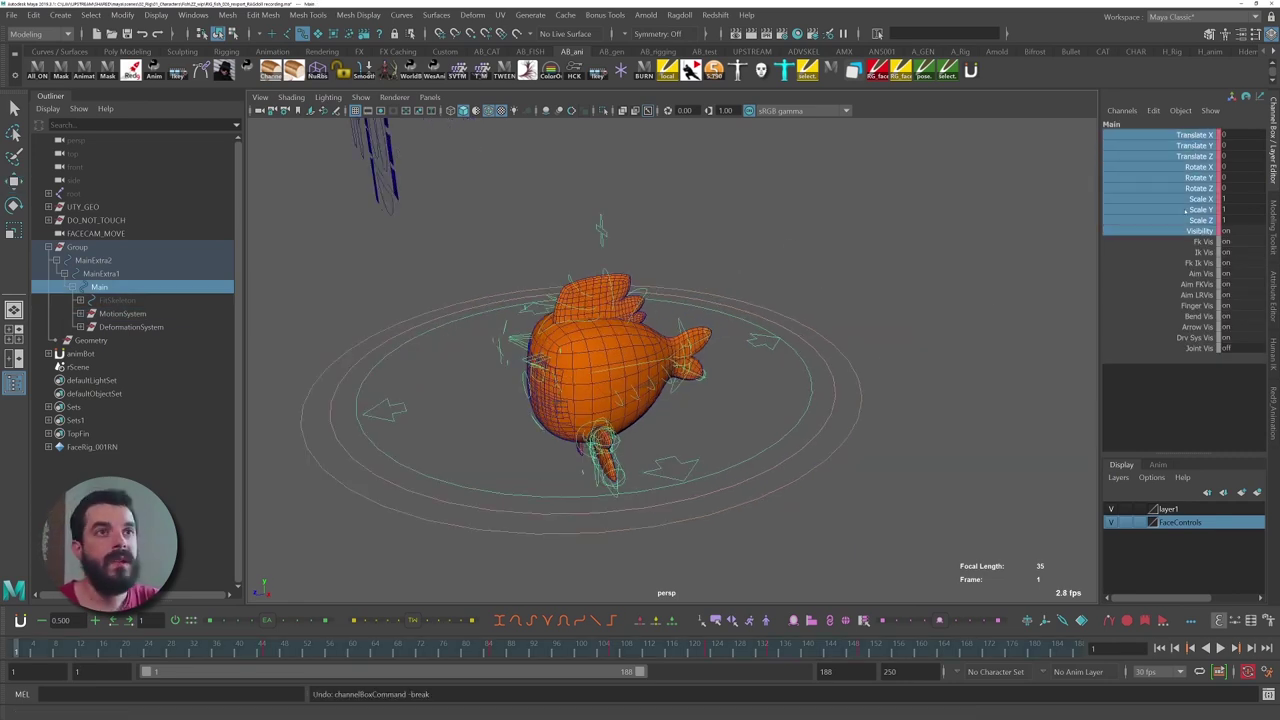
pyautogui.rightClick(1180, 208)
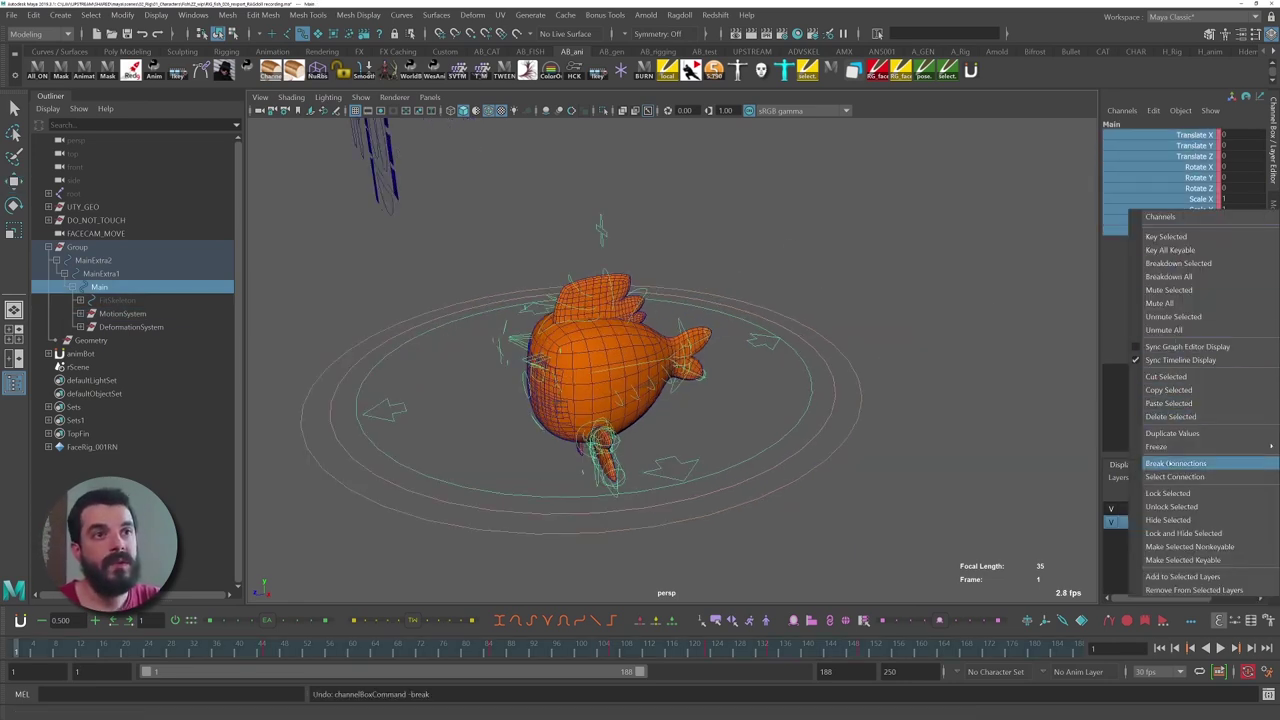
pyautogui.click(1175, 463)
pyautogui.keyDown('alt'); pyautogui.moveTo(800, 311); pyautogui.dragTo(788, 343, button='middle'); pyautogui.keyUp('alt')
pyautogui.keyDown('alt'); pyautogui.moveTo(788, 343); pyautogui.dragTo(611, 348, button='right'); pyautogui.keyUp('alt')
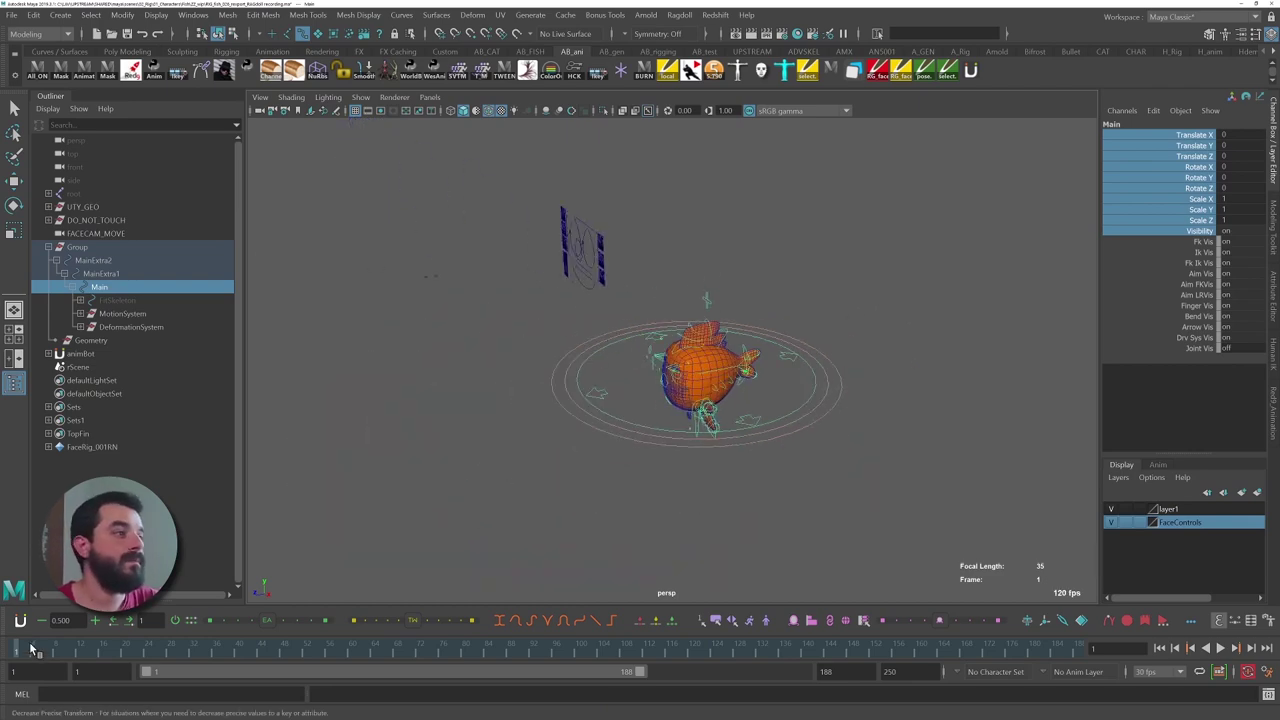
pyautogui.moveTo(30, 648); pyautogui.dragTo(770, 641)
pyautogui.click(97, 646)
pyautogui.keyDown('alt'); pyautogui.moveTo(878, 330); pyautogui.dragTo(983, 337, button='right'); pyautogui.keyUp('alt')
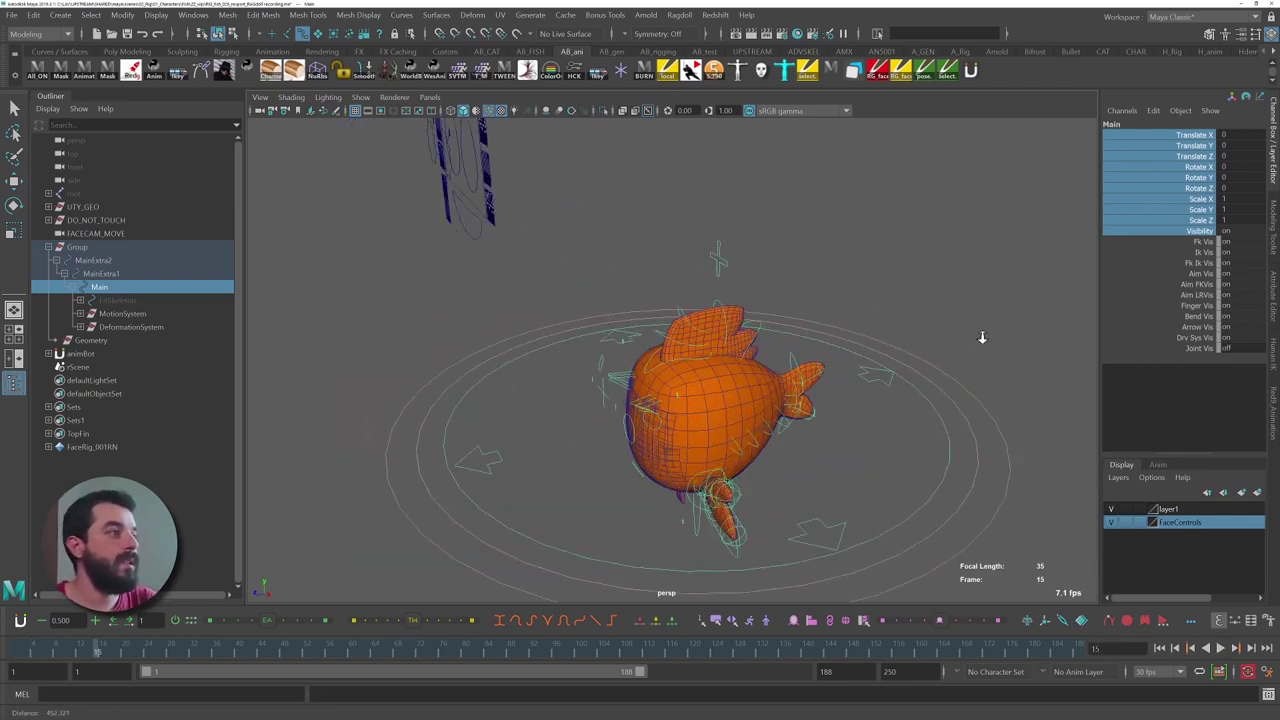
# - Save the fish rig scene and start a new empty scene
pyautogui.keyDown('alt'); pyautogui.moveTo(800, 334); pyautogui.dragTo(720, 306); pyautogui.keyUp('alt')
pyautogui.hotkey('ctrl', 's')
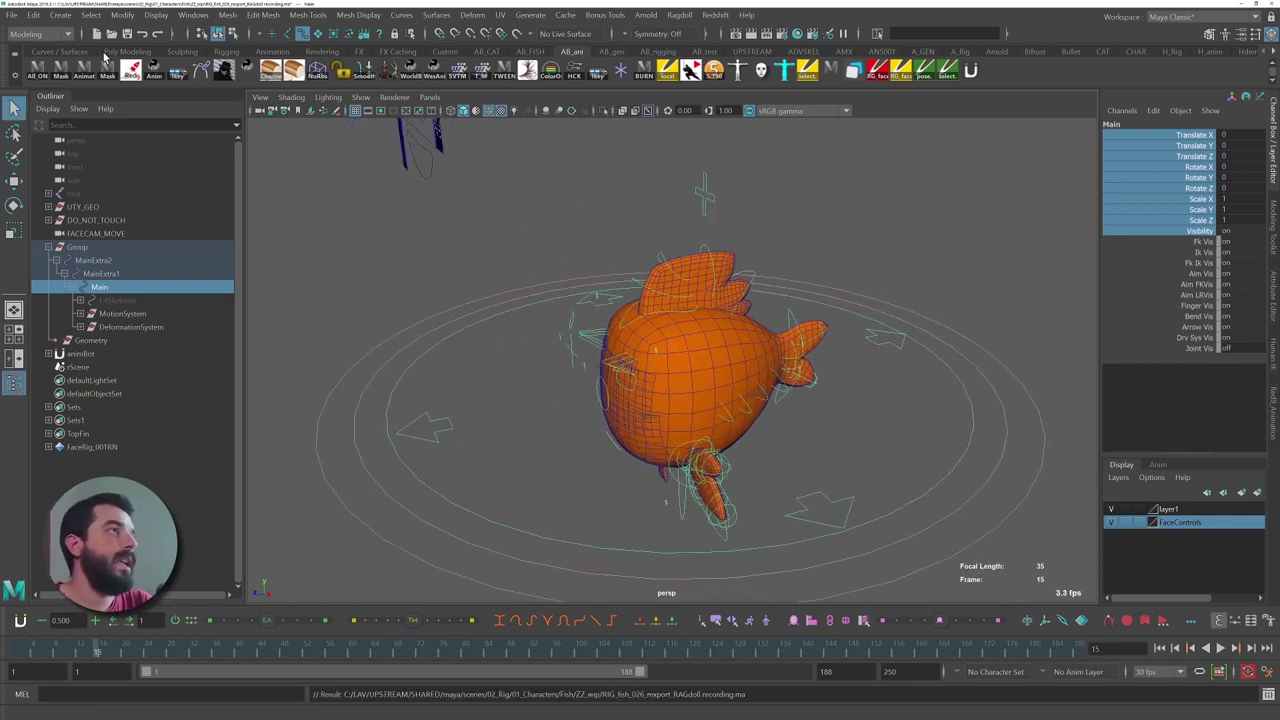
pyautogui.click(104, 35)
pyautogui.click(640, 383)
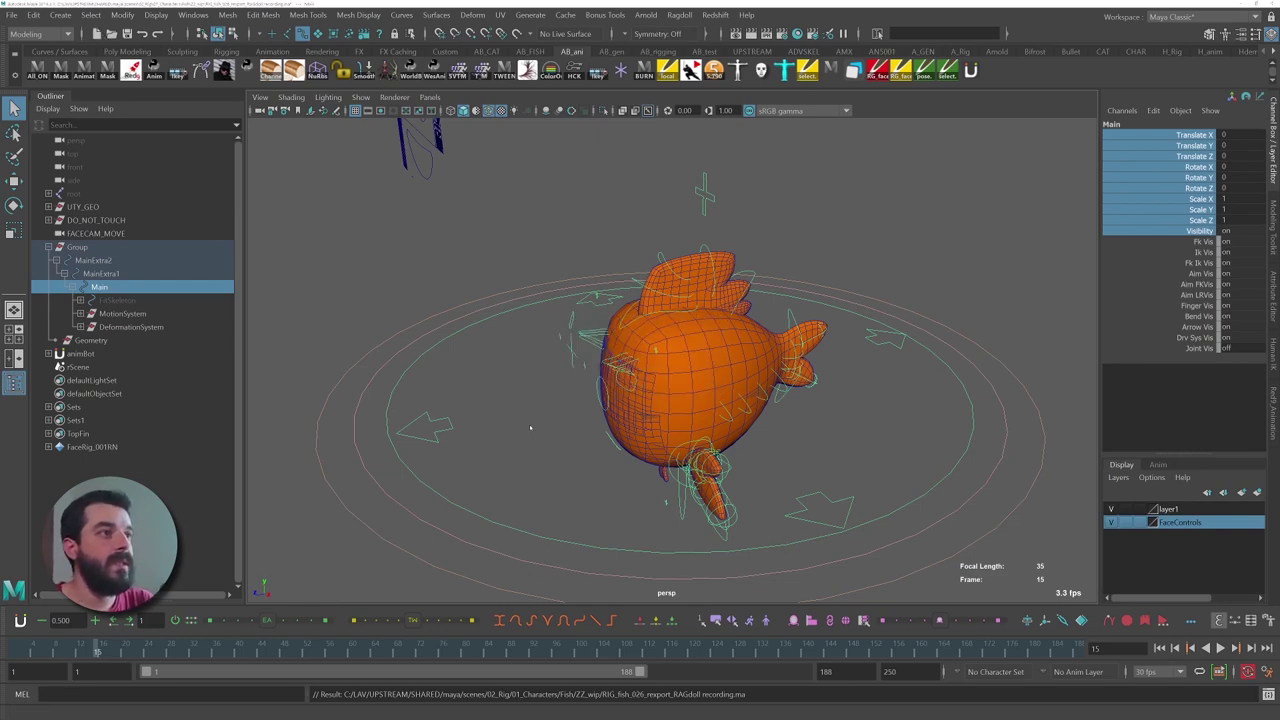
# - Reference the file RIG_fish_026_rexport_RAGdoll recording.ma into the new scene
pyautogui.click(10, 14)
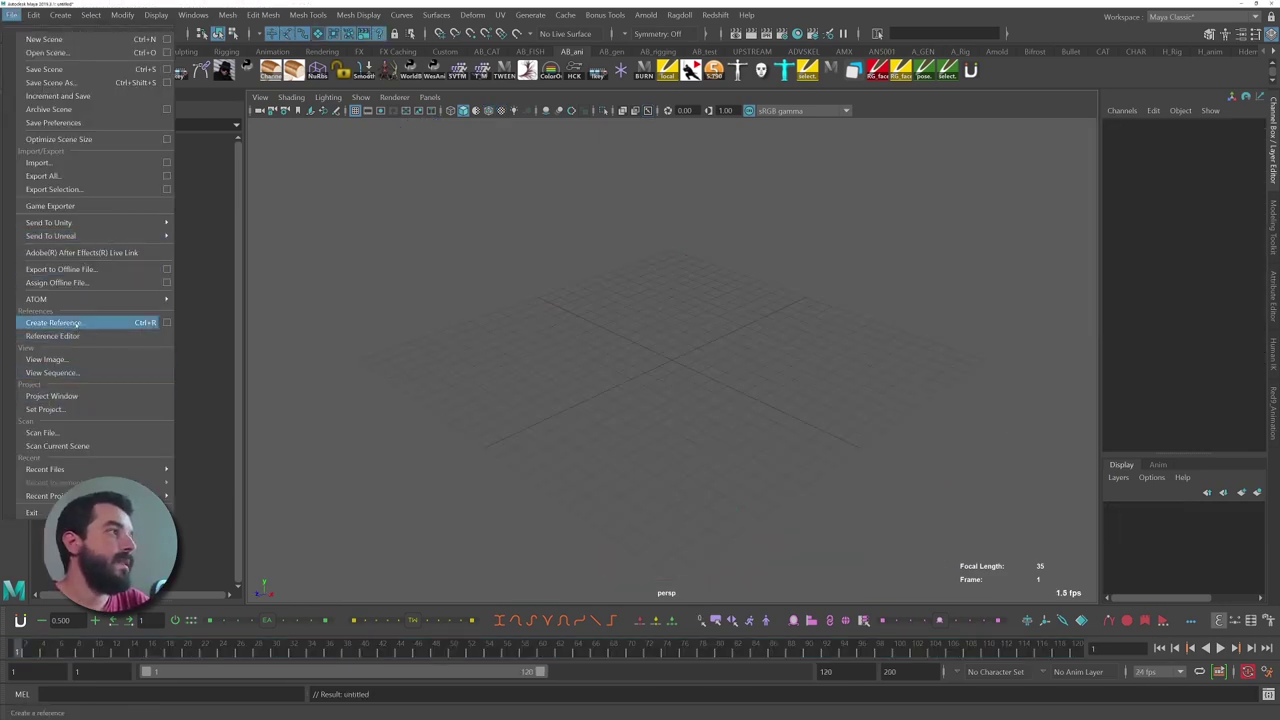
pyautogui.click(77, 323)
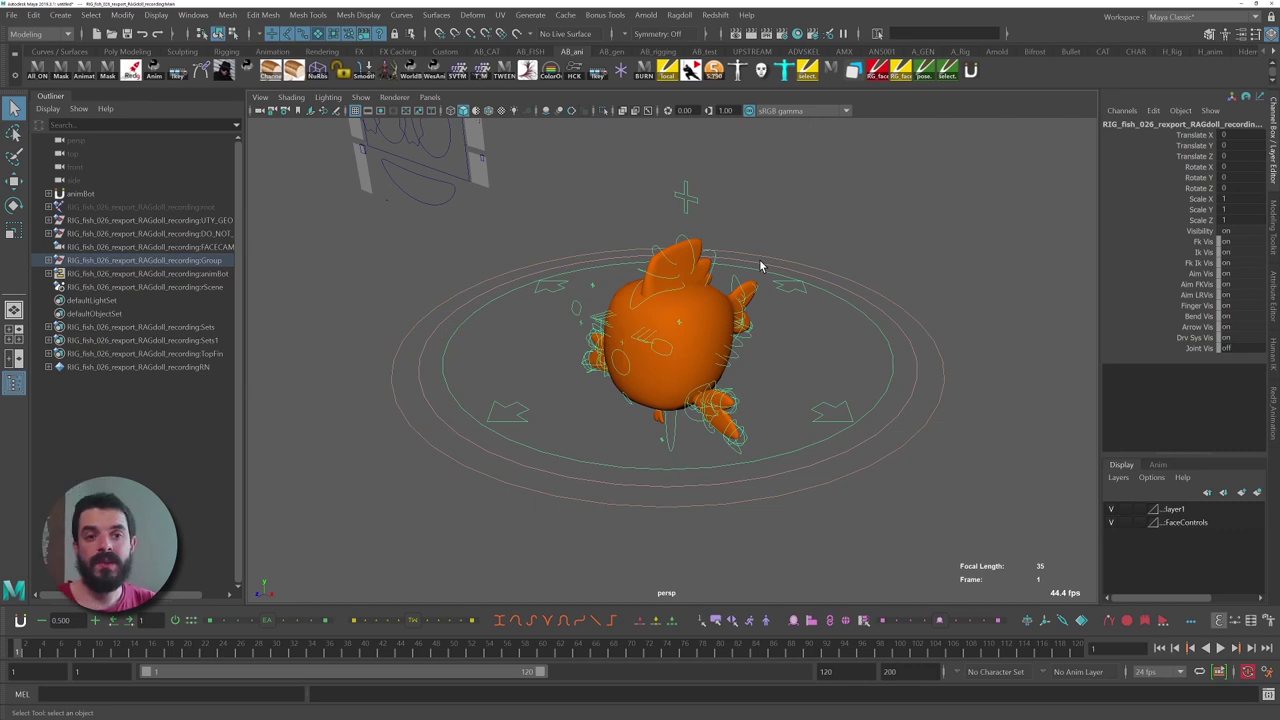
pyautogui.keyDown('alt'); pyautogui.moveTo(756, 252); pyautogui.dragTo(340, 202, button='right'); pyautogui.keyUp('alt')
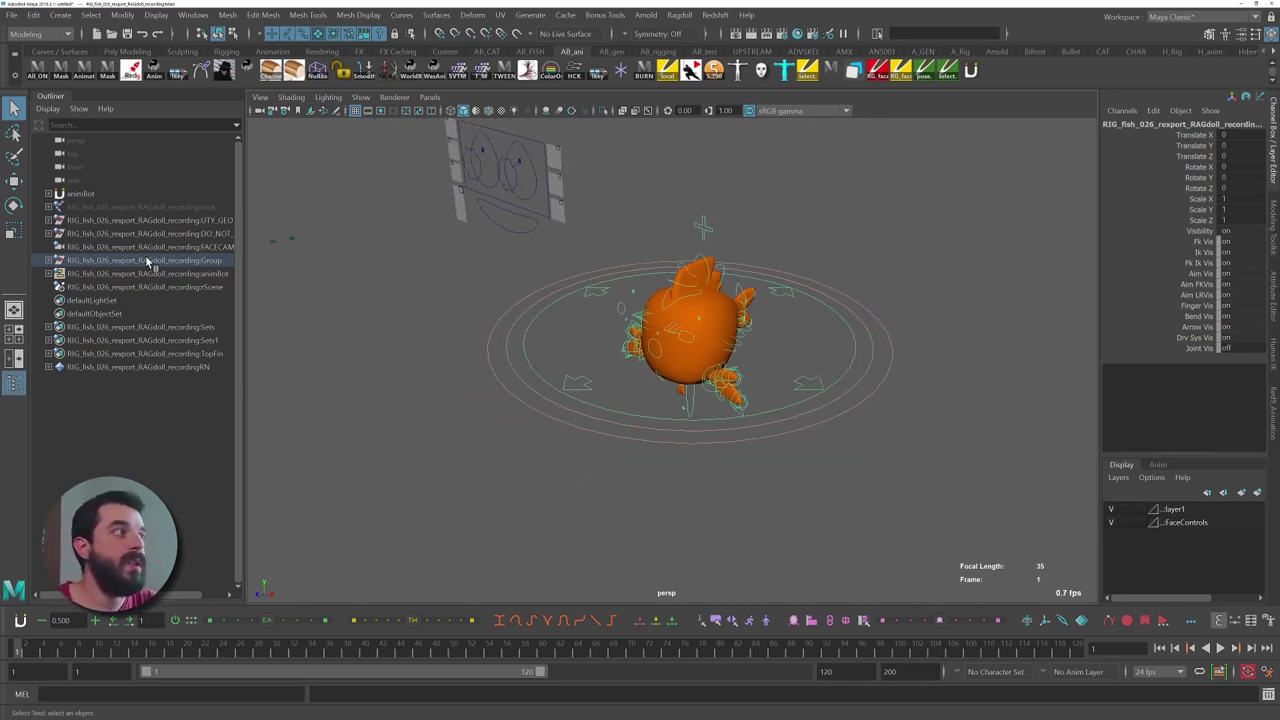
# - Open the Reference Editor and select the fish rig reference to inspect its file particulars
pyautogui.click(11, 14)
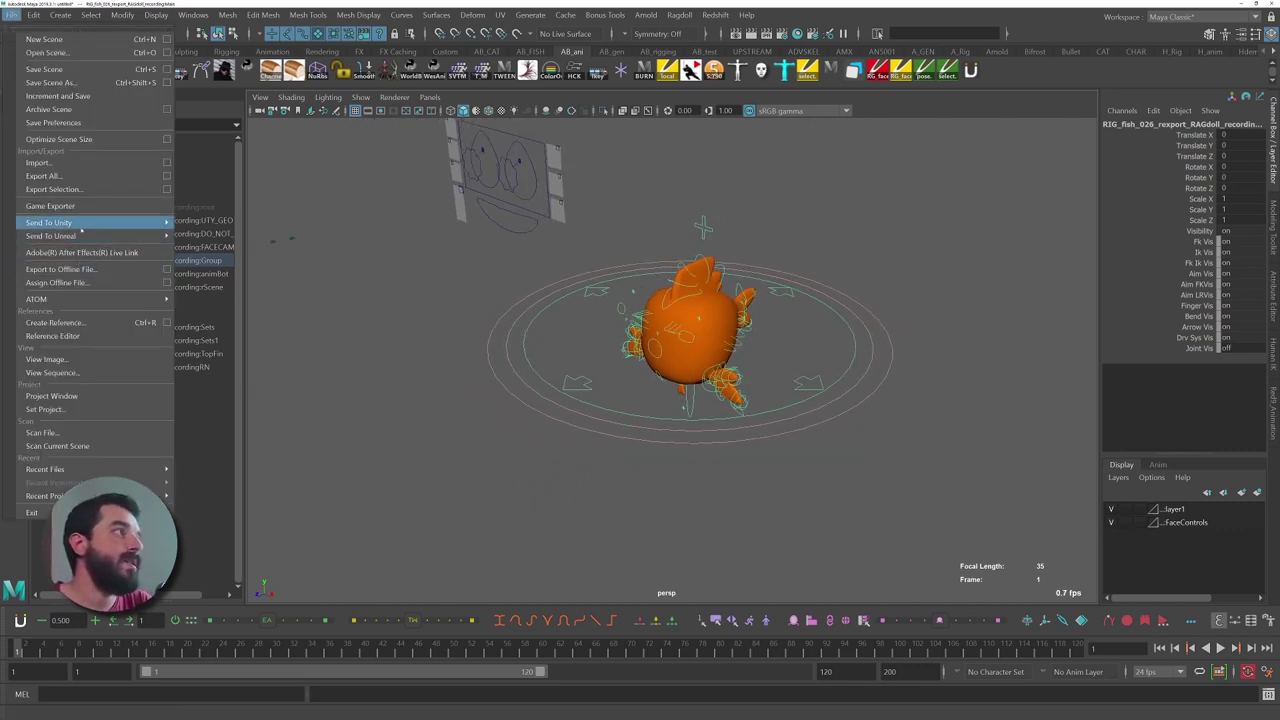
pyautogui.click(161, 335)
pyautogui.click(700, 254)
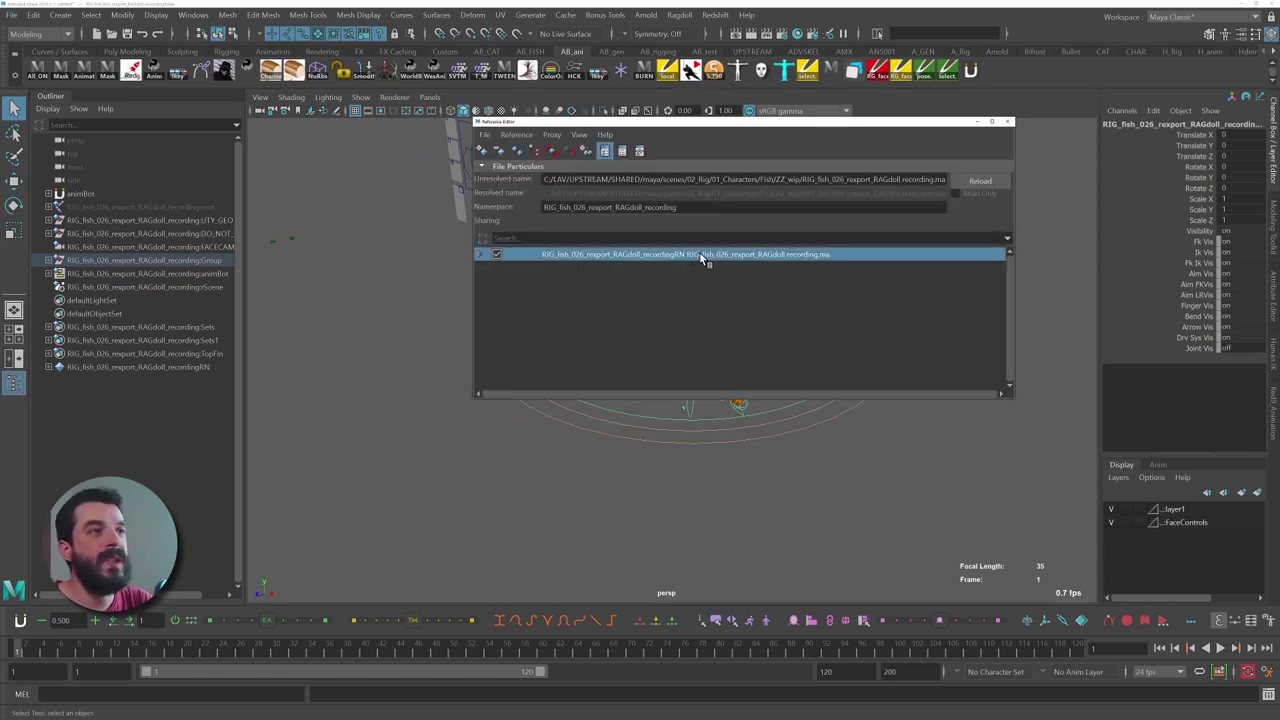
# - Close the Reference Editor and, at frame 1, move the fish's Main control to about X 603, Z -238 and rotate it to about -19, 32, -188
pyautogui.click(1007, 121)
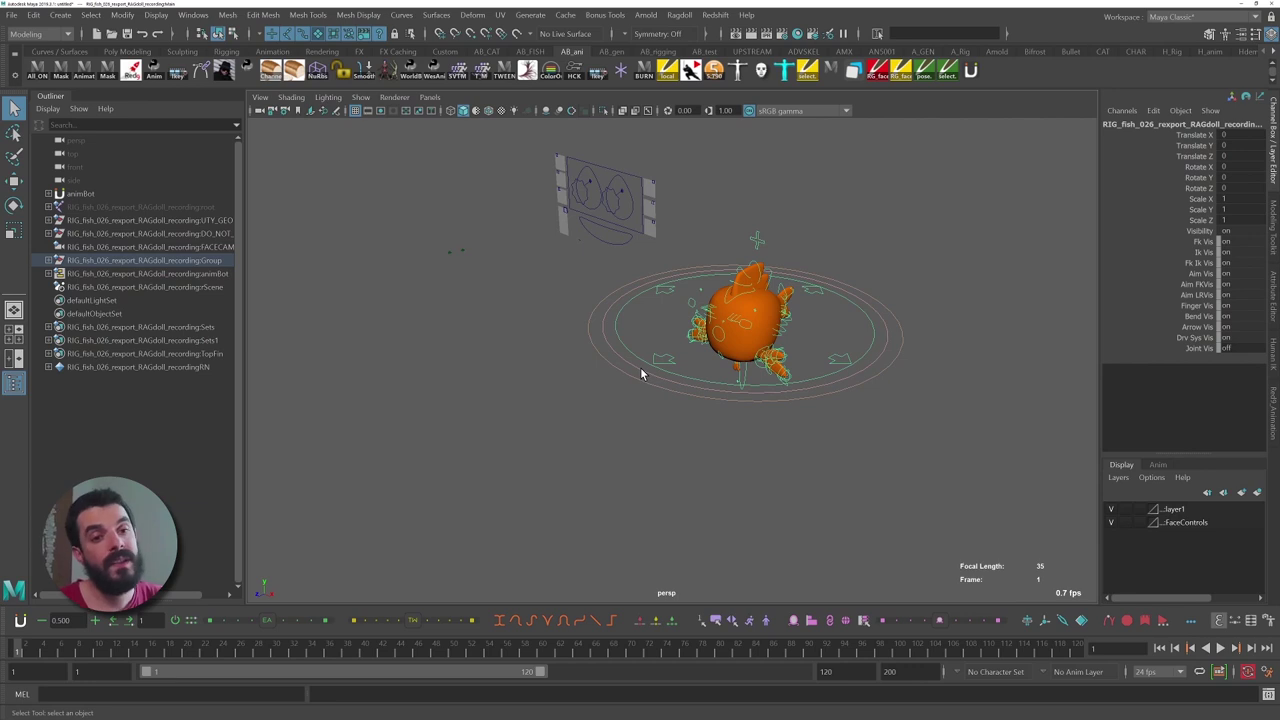
pyautogui.scroll(-5, 702, 395)
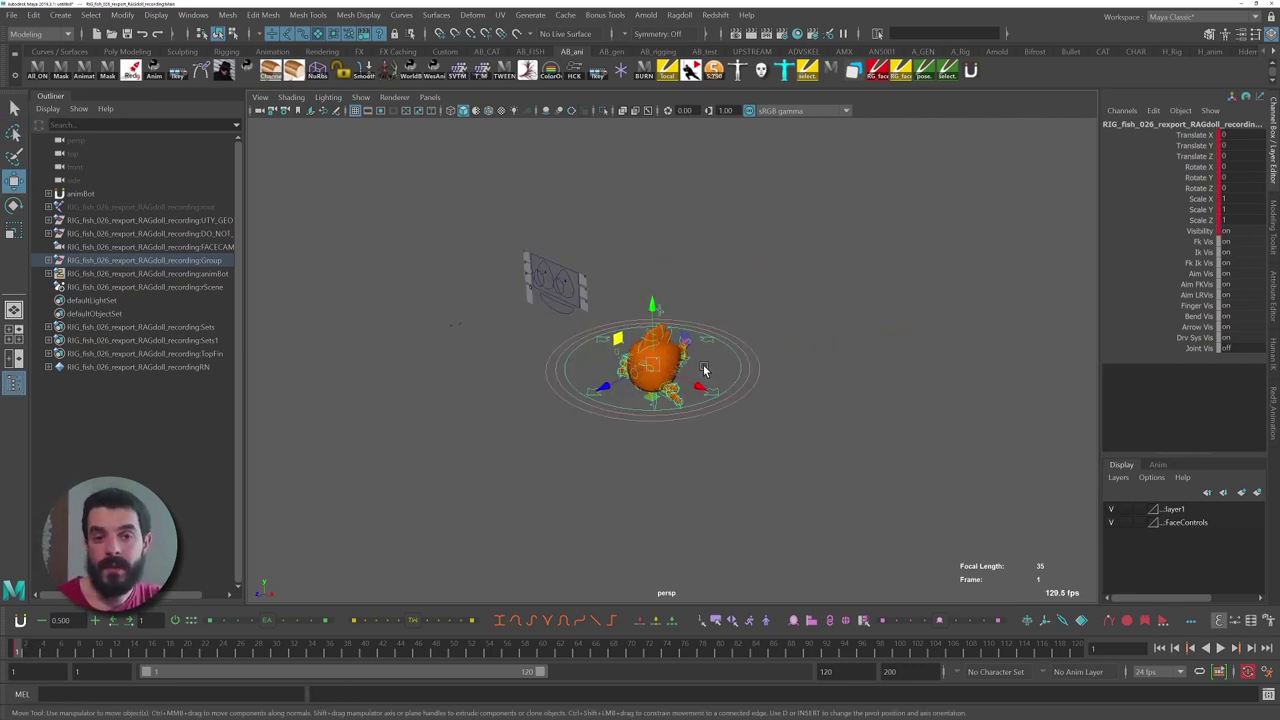
pyautogui.scroll(-3, 640, 350)
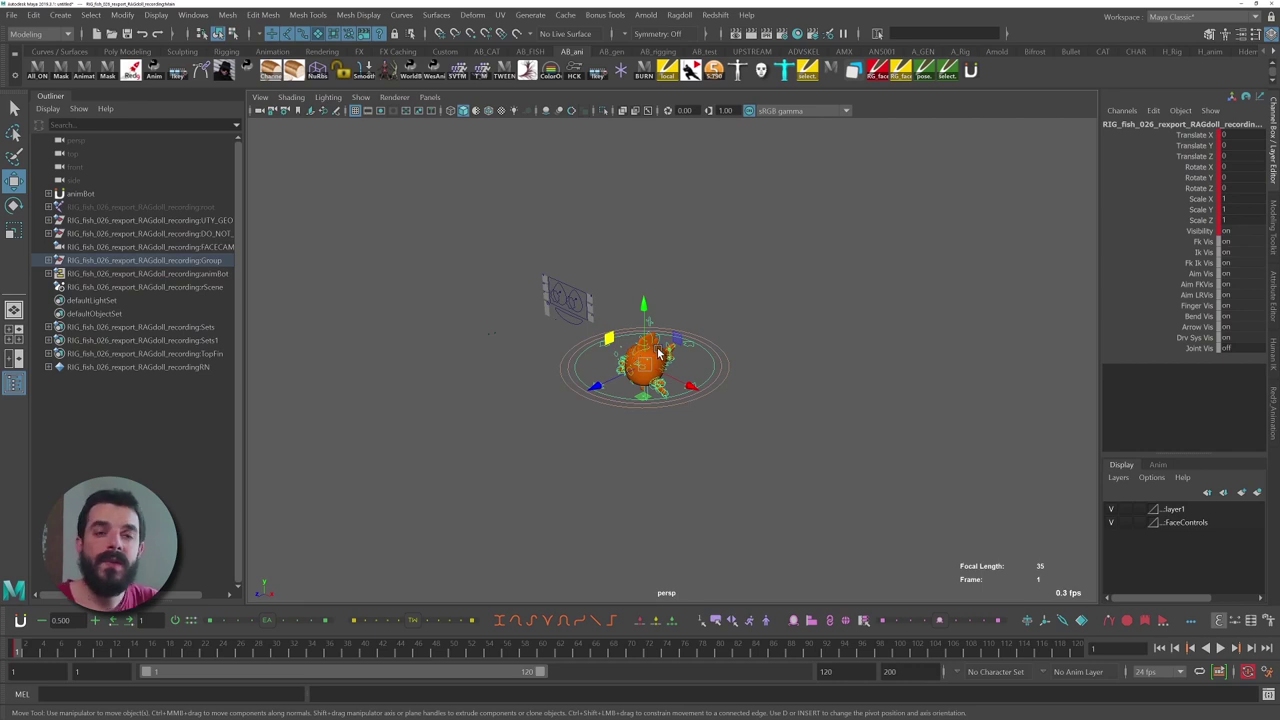
pyautogui.keyDown('alt'); pyautogui.moveTo(751, 429); pyautogui.dragTo(574, 383, button='right'); pyautogui.keyUp('alt')
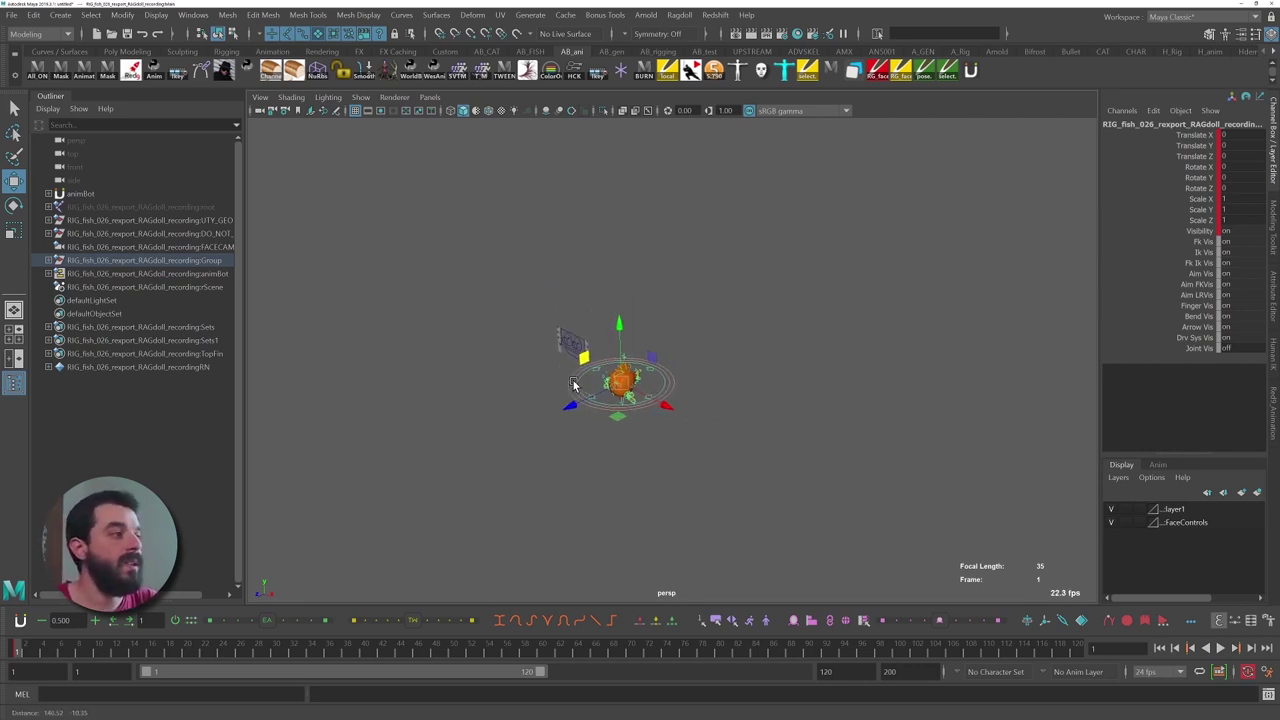
pyautogui.moveTo(628, 364); pyautogui.dragTo(886, 414, button='middle')
pyautogui.press('e')
pyautogui.moveTo(880, 424); pyautogui.dragTo(743, 384)
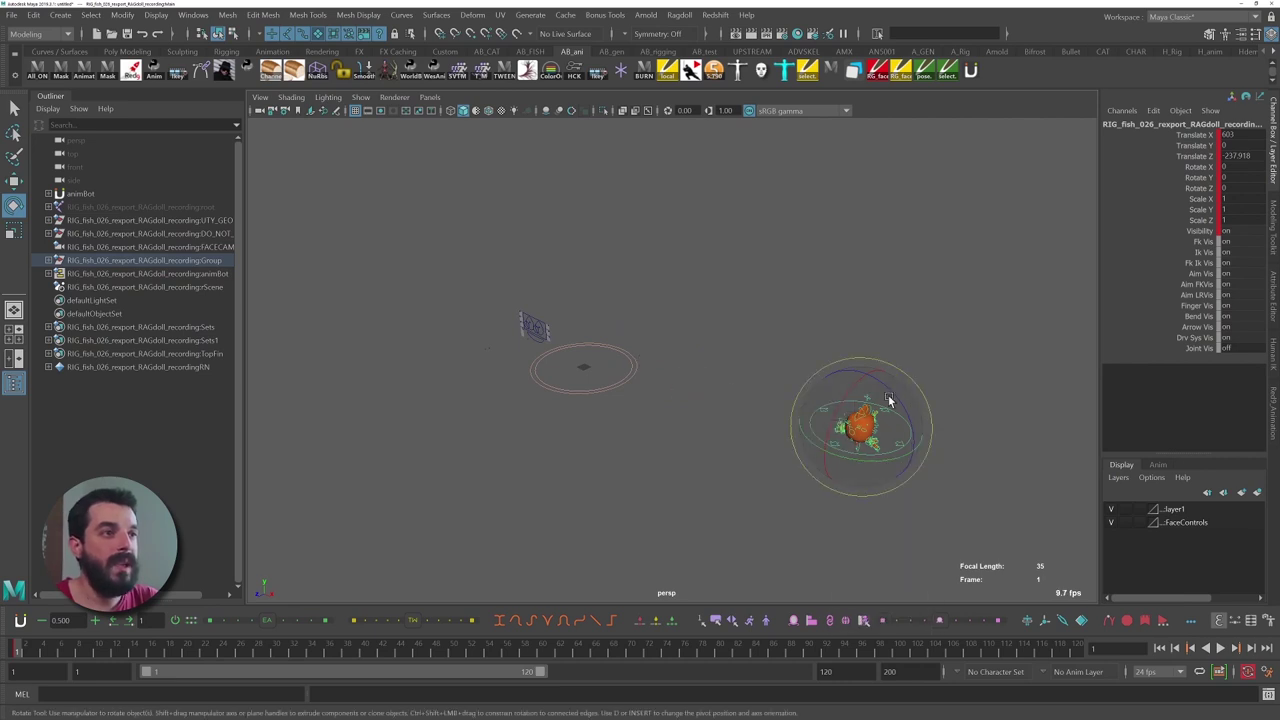
pyautogui.moveTo(889, 399); pyautogui.dragTo(850, 450)
# - At frame 74, move the Main control to about Z 302 and rotate it to about 14, -34, 361
pyautogui.moveTo(440, 648); pyautogui.dragTo(666, 645)
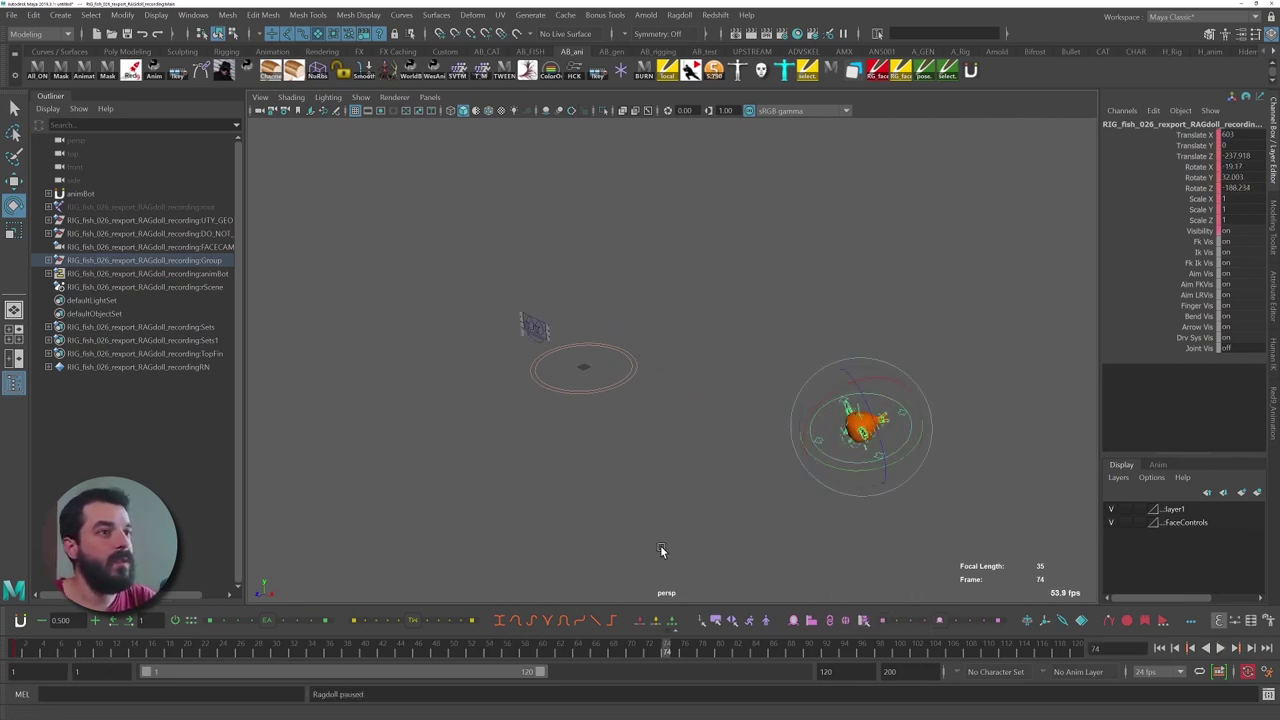
pyautogui.keyDown('alt'); pyautogui.moveTo(660, 548); pyautogui.dragTo(710, 482, button='right'); pyautogui.keyUp('alt')
pyautogui.keyDown('alt'); pyautogui.moveTo(710, 482); pyautogui.dragTo(454, 470, button='middle'); pyautogui.keyUp('alt')
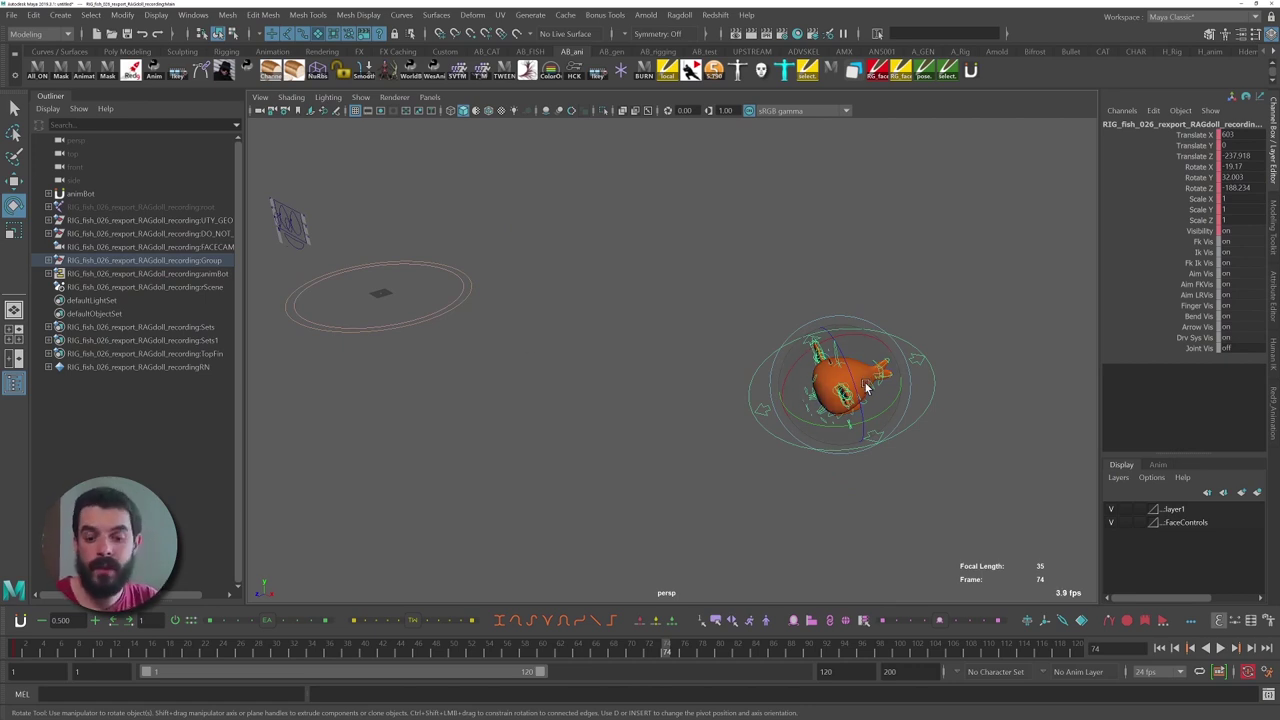
pyautogui.press('w')
pyautogui.keyDown('alt'); pyautogui.moveTo(864, 381); pyautogui.dragTo(744, 567); pyautogui.keyUp('alt')
pyautogui.moveTo(790, 453); pyautogui.dragTo(409, 586)
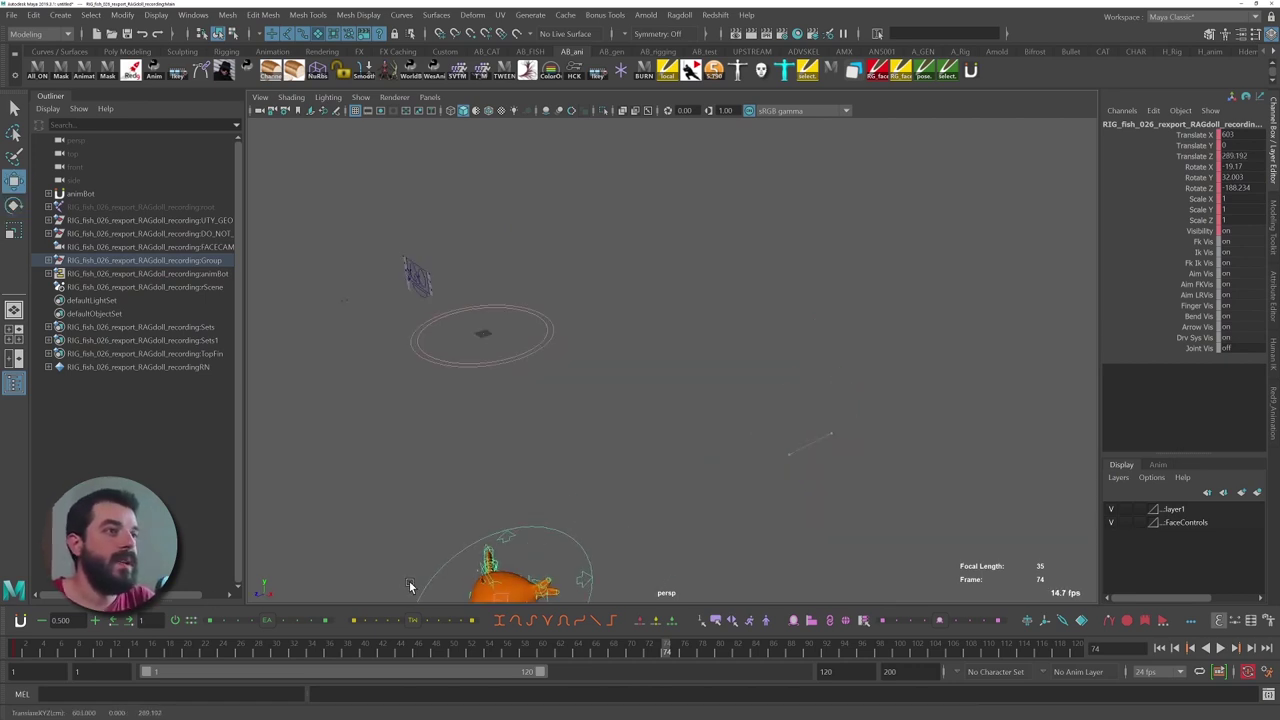
pyautogui.keyDown('alt'); pyautogui.moveTo(724, 494); pyautogui.dragTo(657, 520, button='right'); pyautogui.keyUp('alt')
pyautogui.press('r')
pyautogui.press('e')
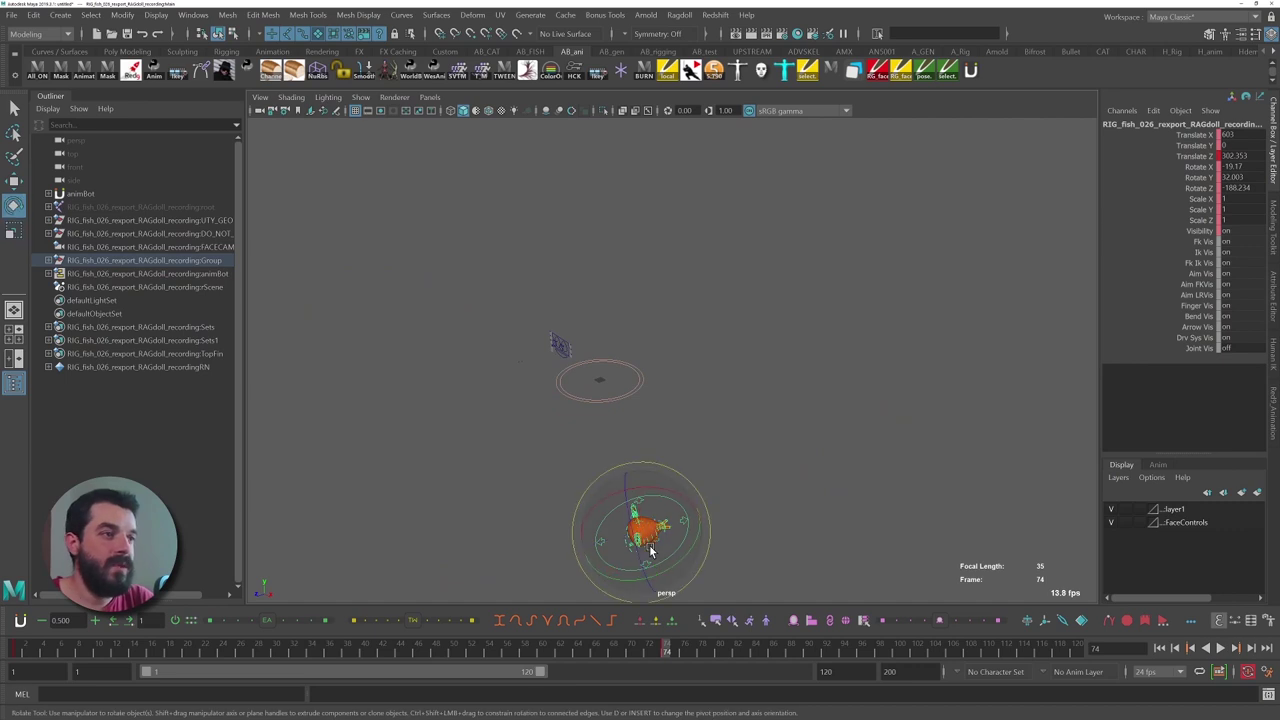
pyautogui.moveTo(641, 557); pyautogui.dragTo(600, 440)
# - Play back the fish's animation to check the fin and tail simulation, and return to frame 1
pyautogui.keyDown('alt'); pyautogui.moveTo(622, 498); pyautogui.dragTo(511, 366, button='middle'); pyautogui.keyUp('alt')
pyautogui.keyDown('alt'); pyautogui.moveTo(511, 366); pyautogui.dragTo(658, 429, button='right'); pyautogui.keyUp('alt')
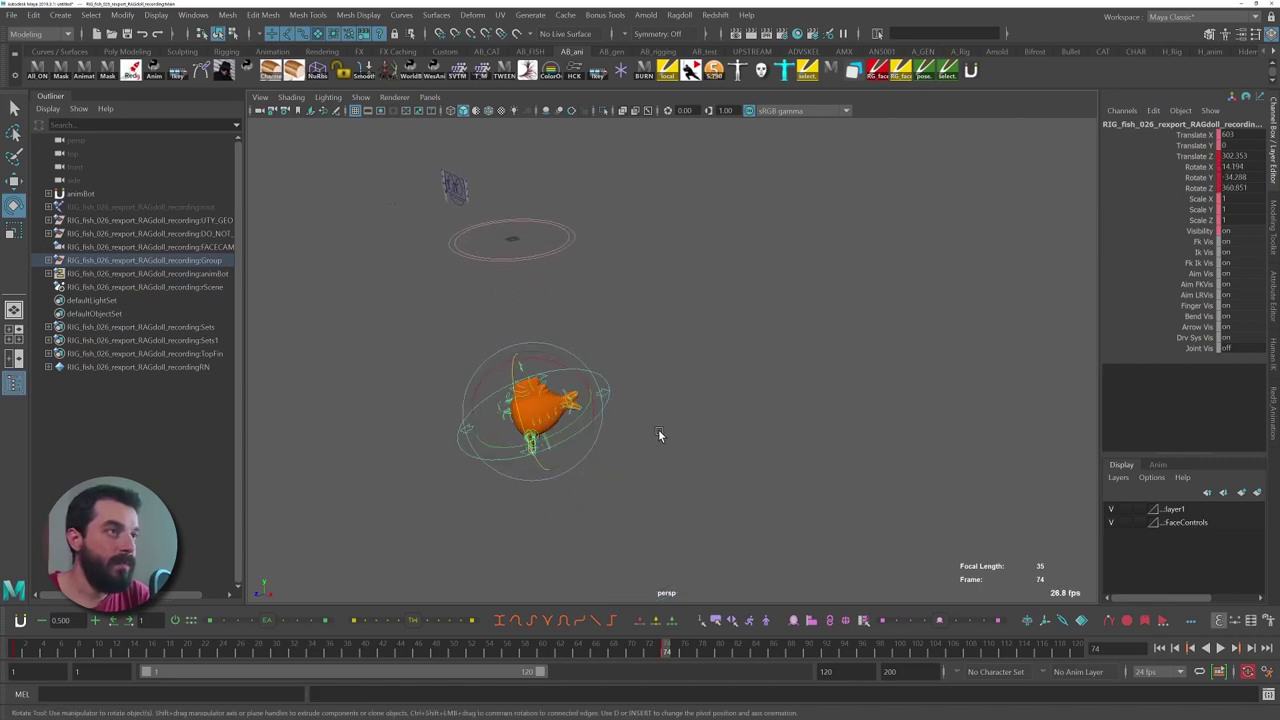
pyautogui.hotkey('alt', 'v')
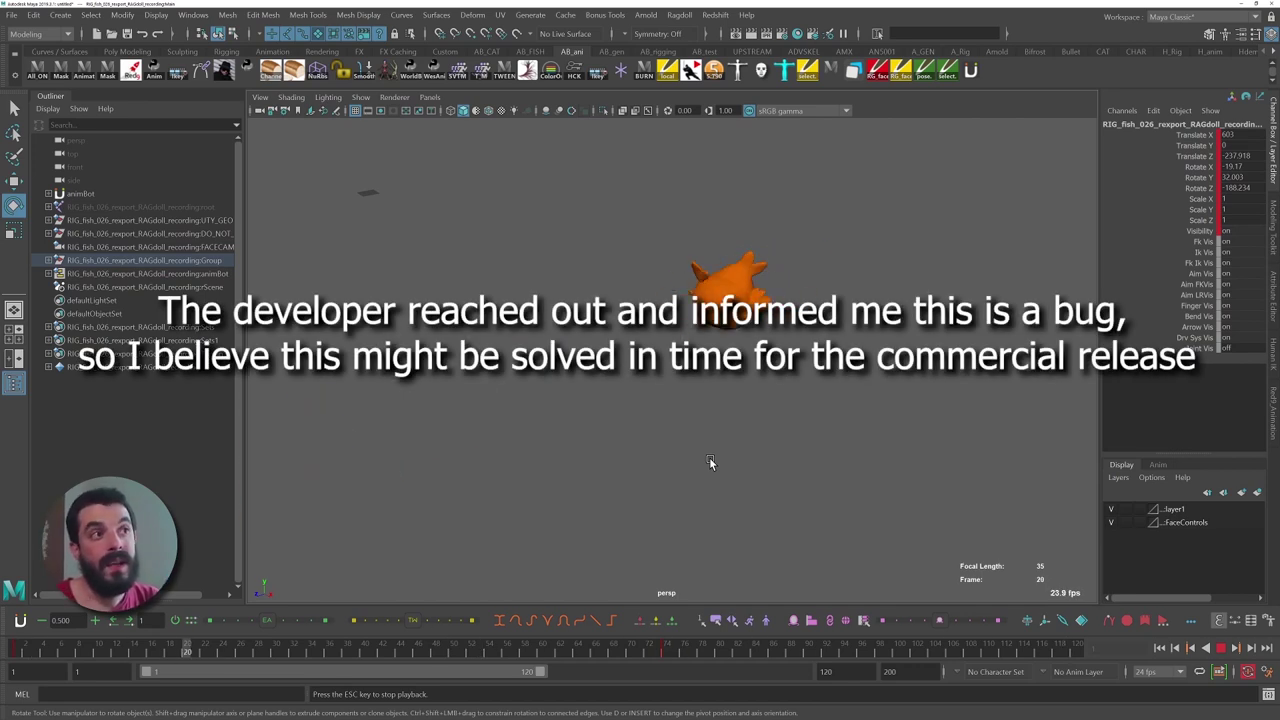
pyautogui.press('Escape')
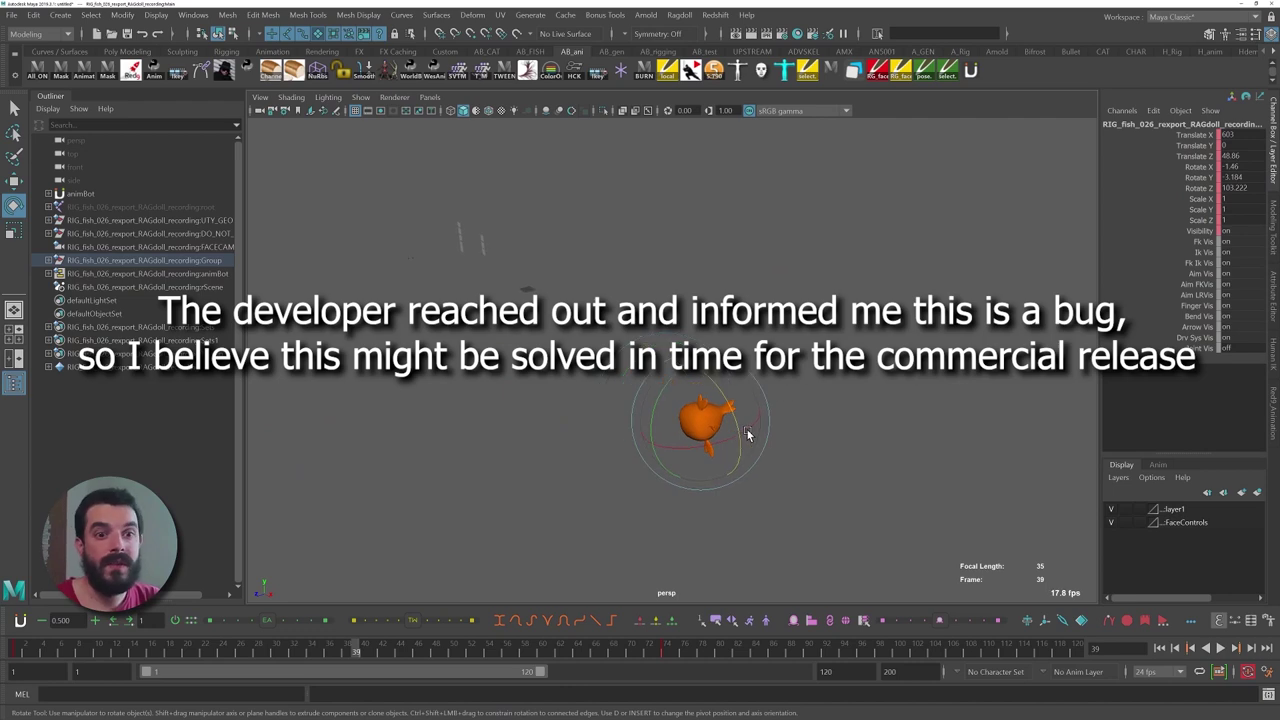
pyautogui.moveTo(81, 650); pyautogui.dragTo(15, 650)
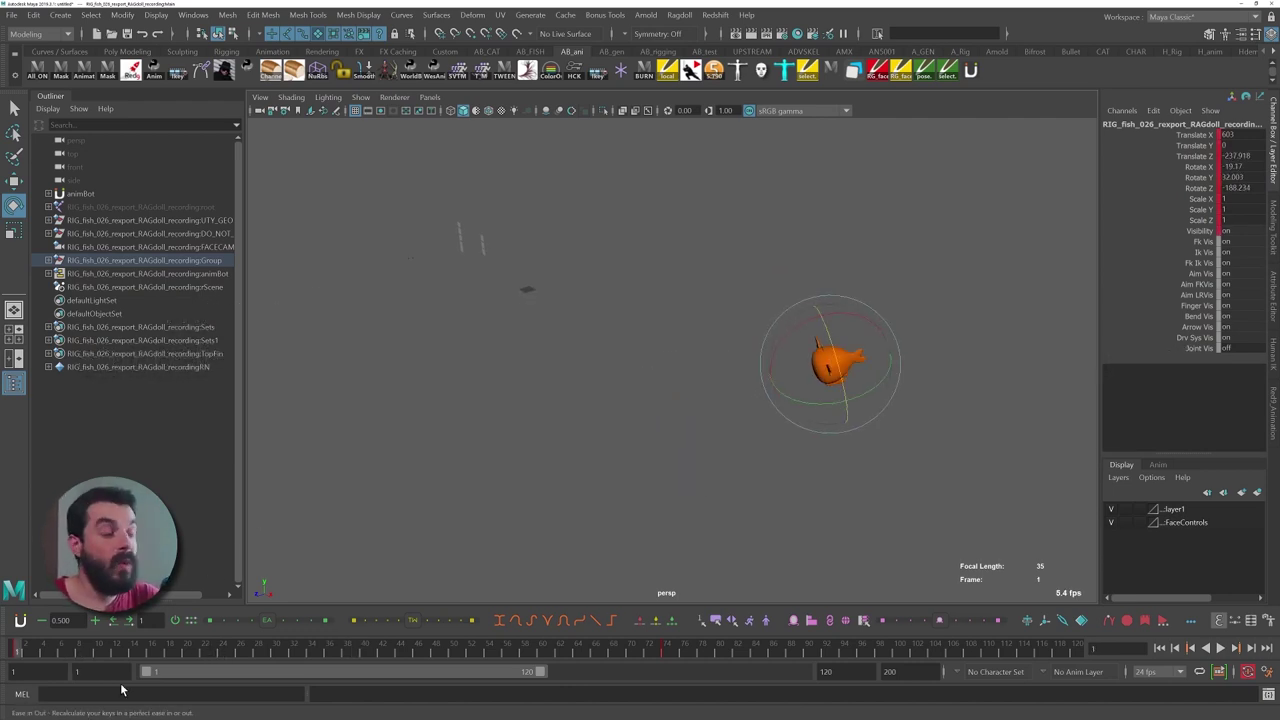
# - Set the timeline range to start at frame 1001 and end at frame 1200
pyautogui.click(36, 671)
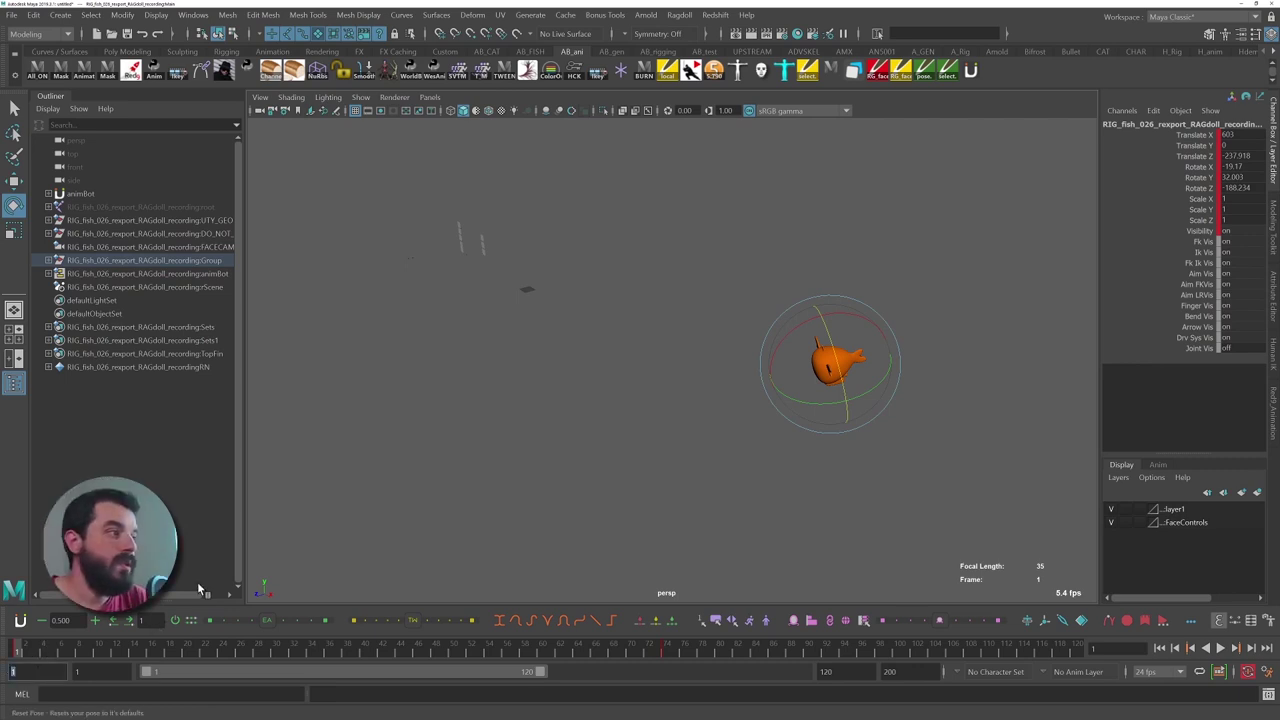
pyautogui.write('000')
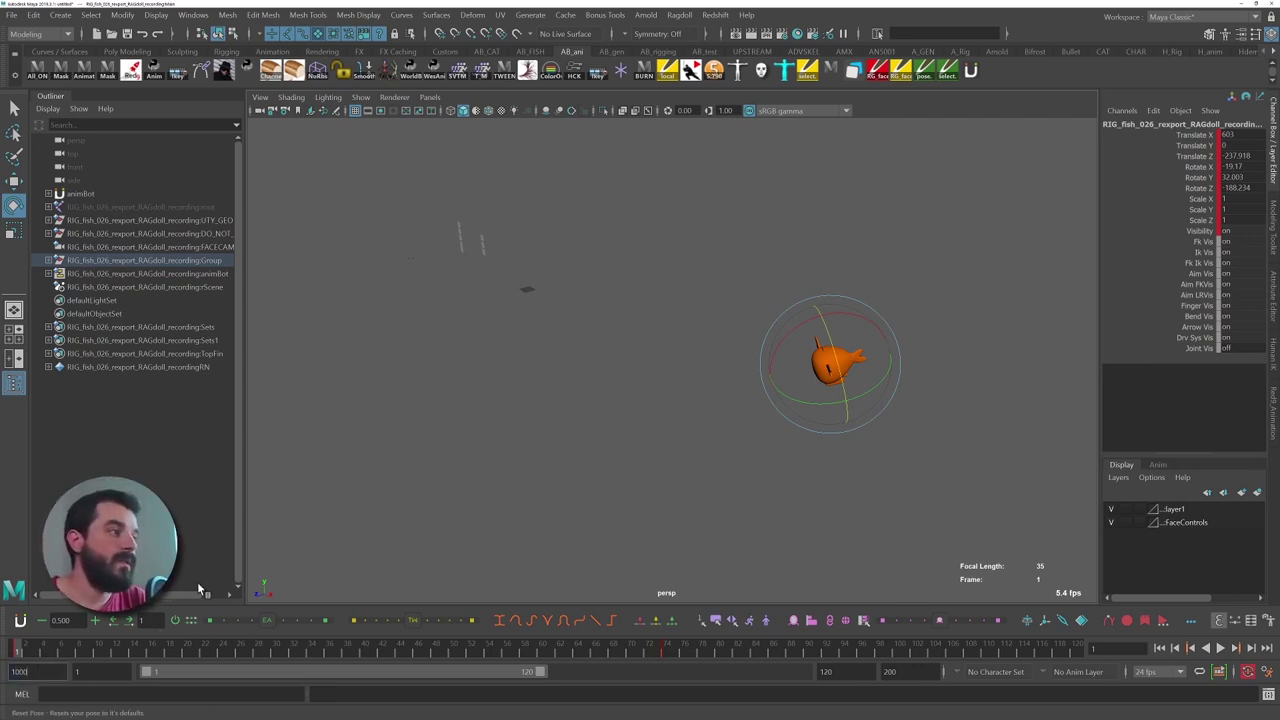
pyautogui.press('BackSpace')
pyautogui.write('1')
pyautogui.press('Return')
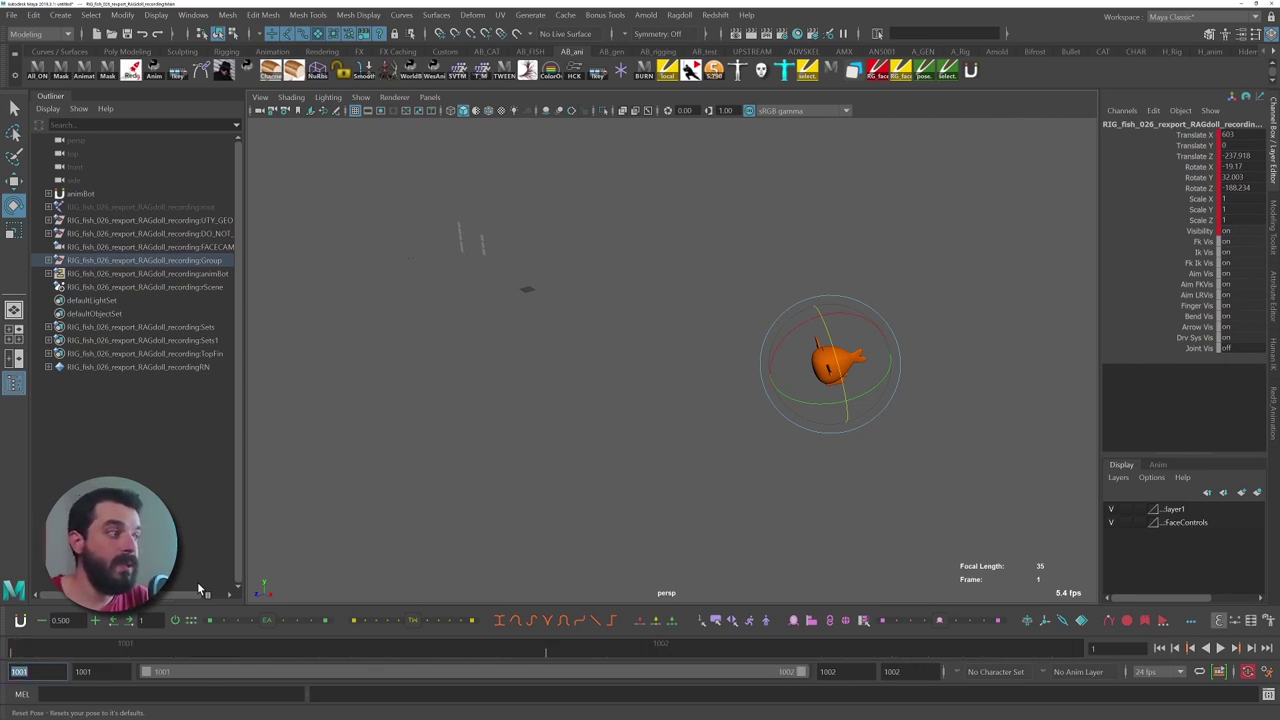
pyautogui.press('Tab')
pyautogui.press('Tab')
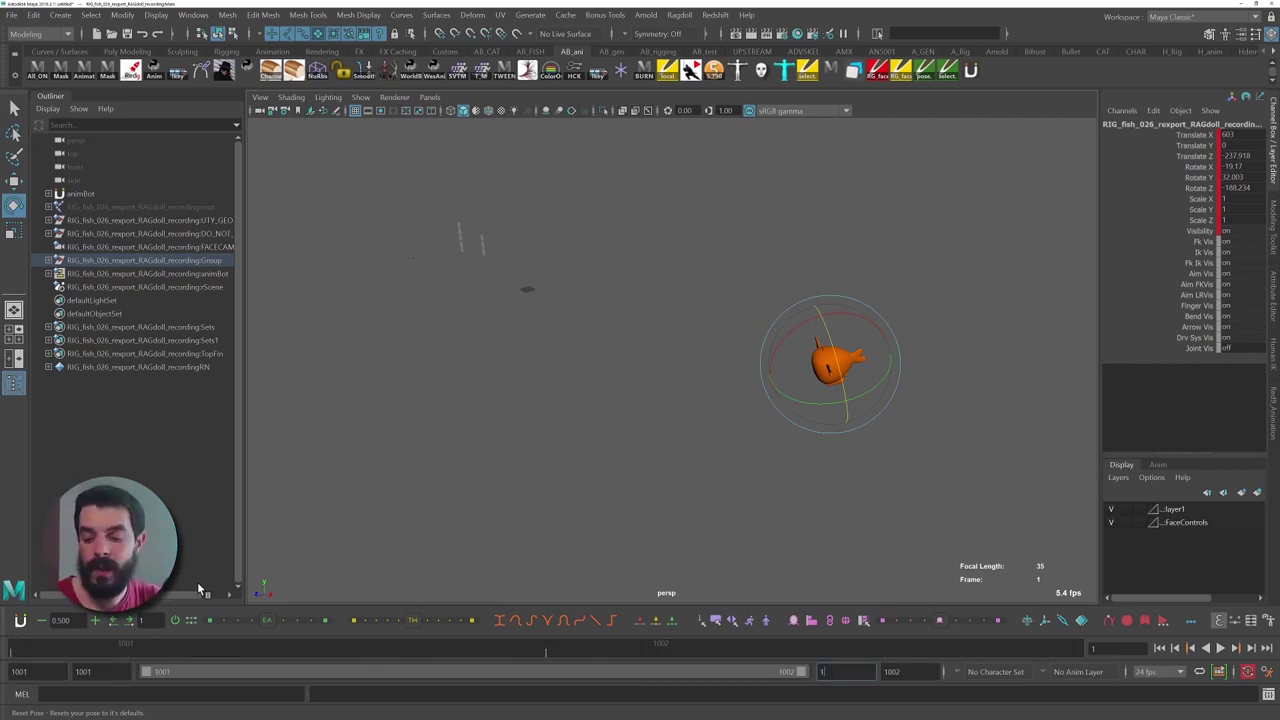
pyautogui.write('1200')
pyautogui.press('Return')
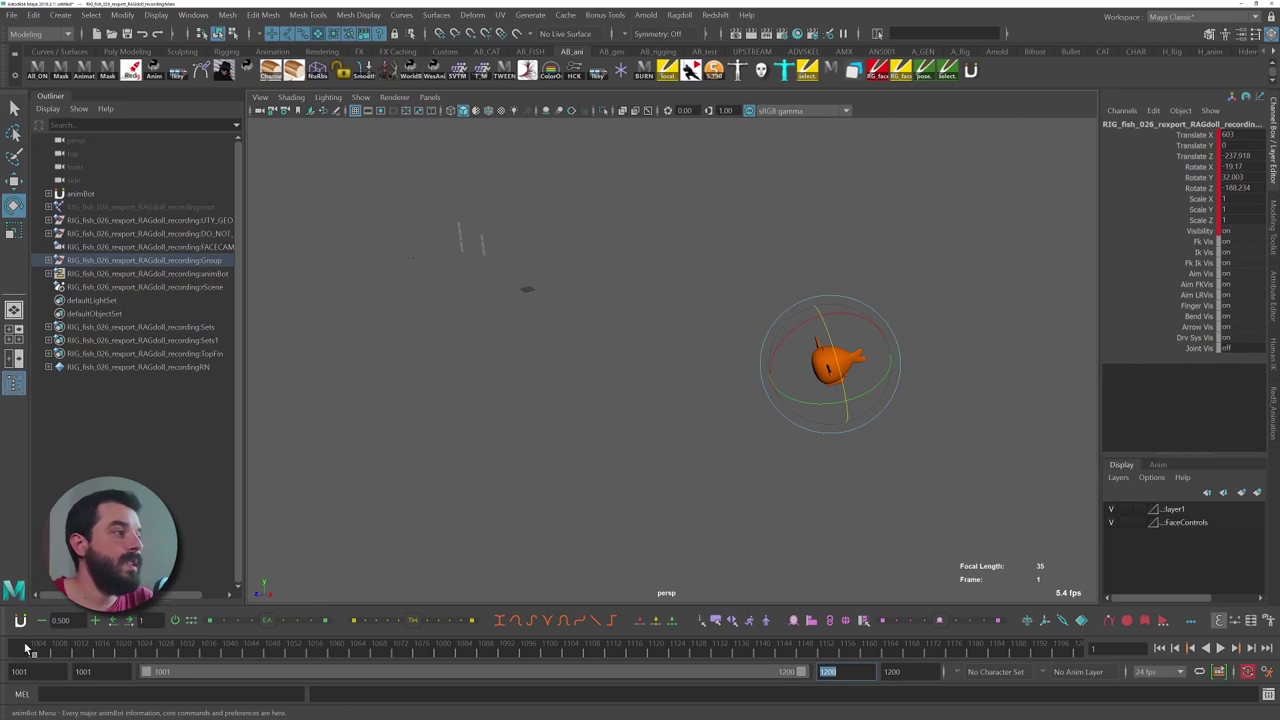
pyautogui.write('q')
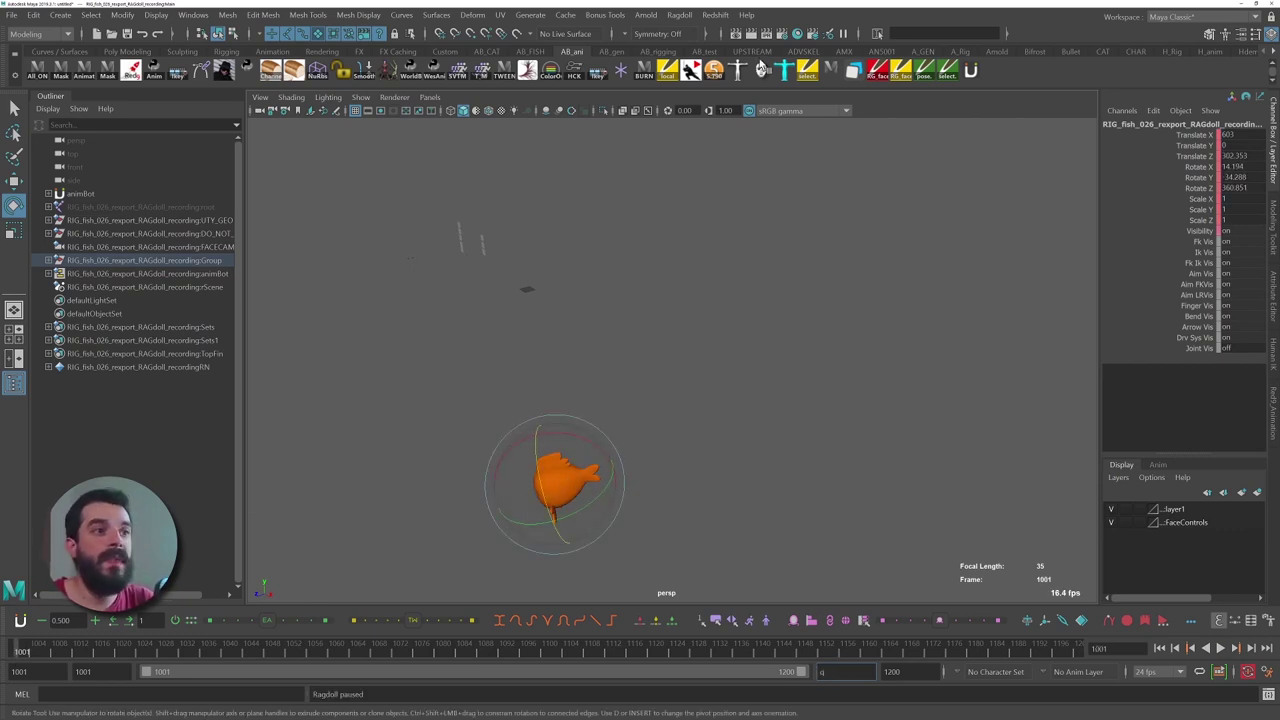
# - Shift all of the Main control's animation keys in the Graph Editor so that the first one falls on frame 1001
pyautogui.click(529, 70)
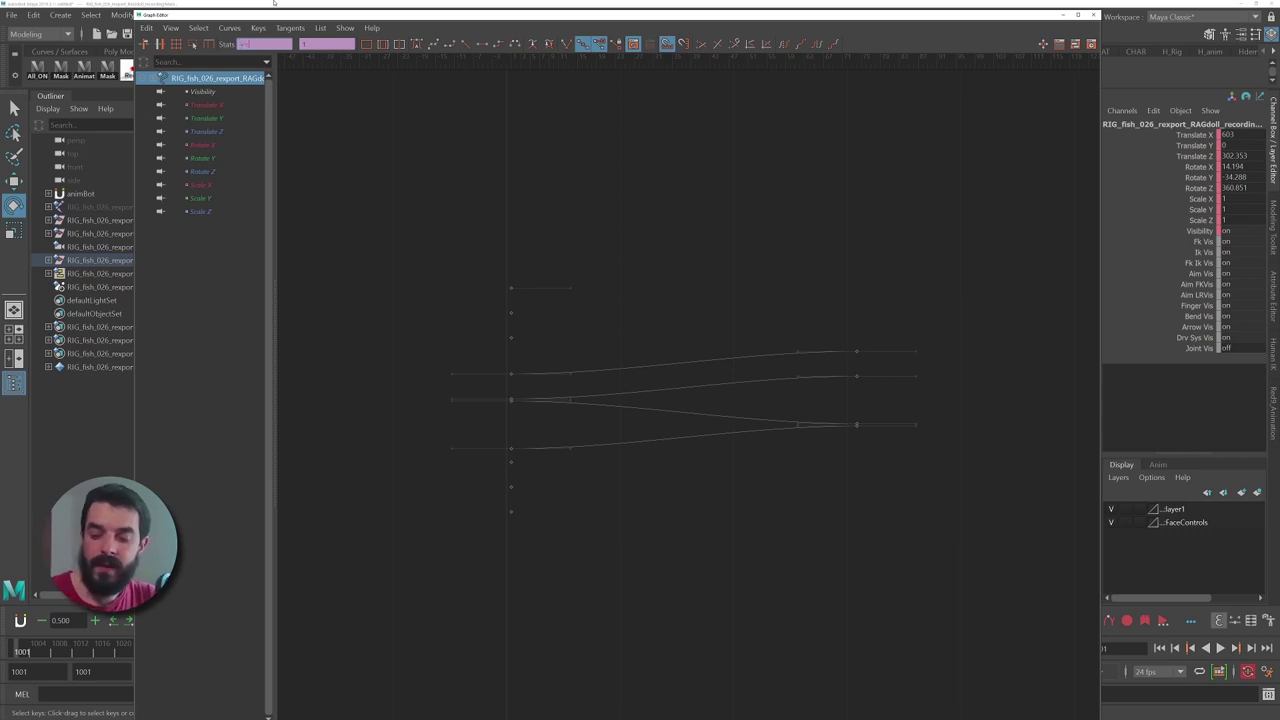
pyautogui.write('+=1001')
pyautogui.press('Return')
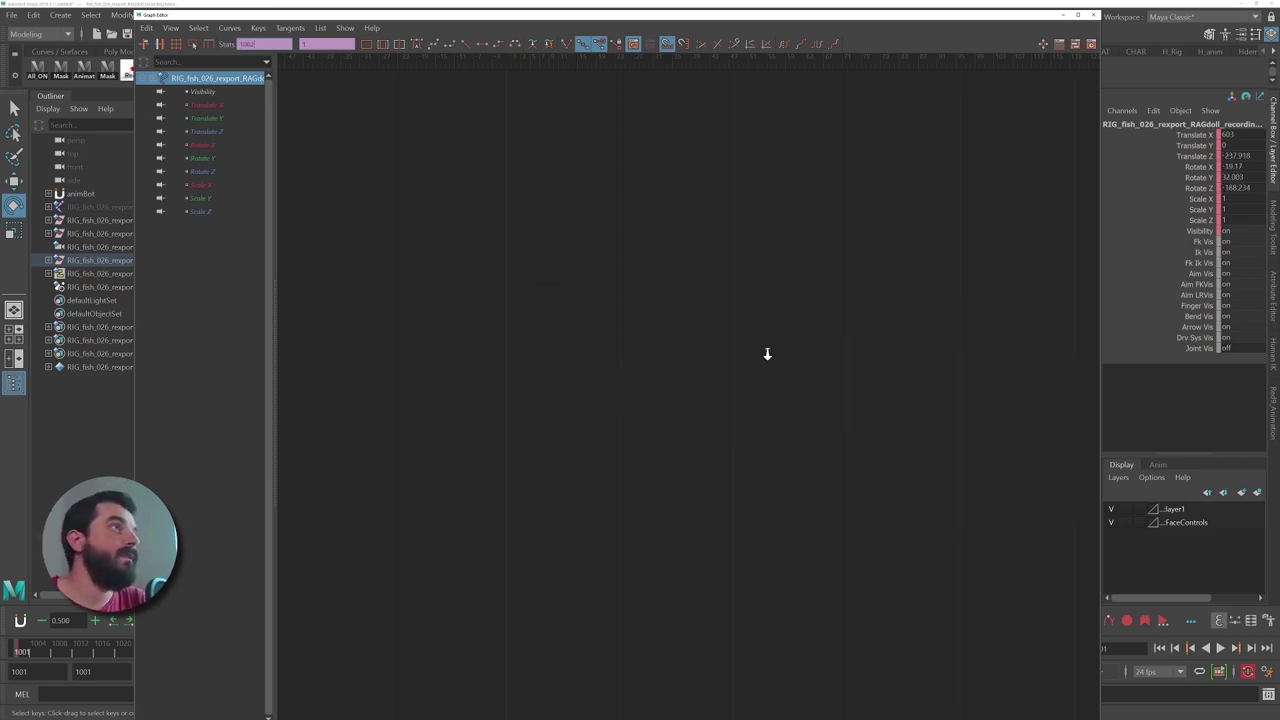
pyautogui.keyDown('alt'); pyautogui.moveTo(766, 354); pyautogui.dragTo(650, 308, button='right'); pyautogui.keyUp('alt')
pyautogui.press('a')
pyautogui.hotkey('ctrl', 'z')
pyautogui.click(12, 648)
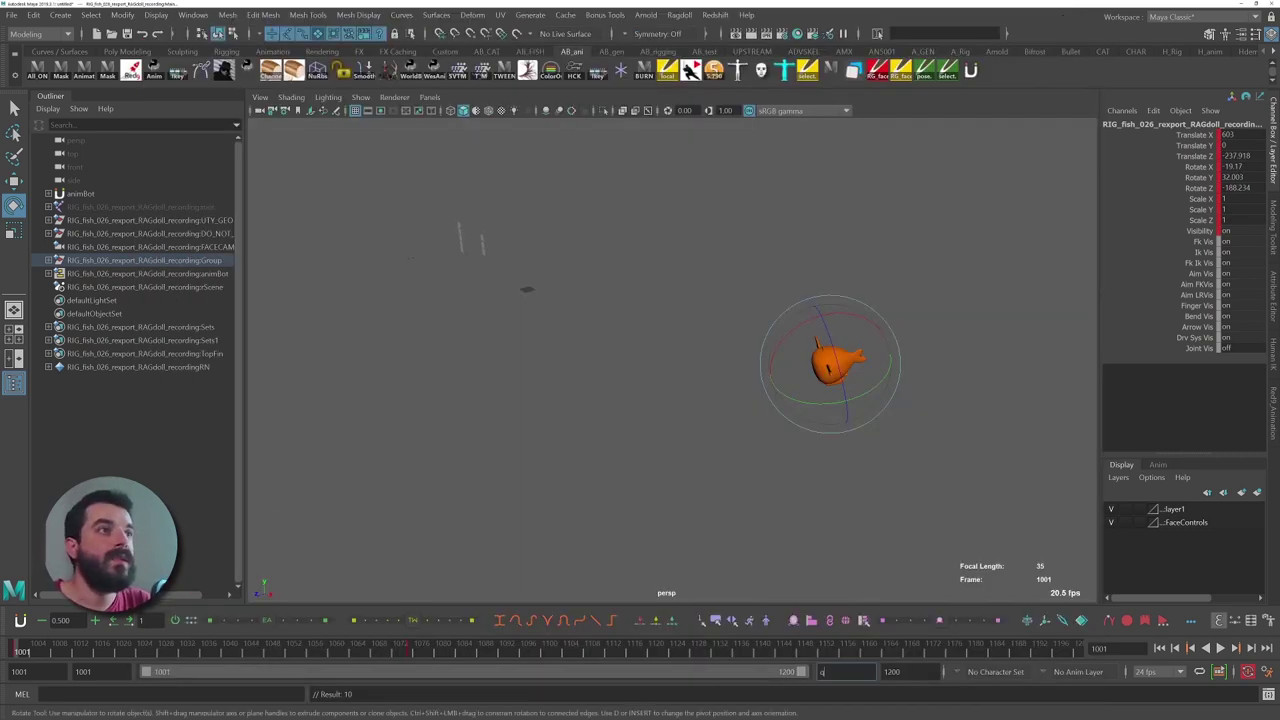
# - Play the shifted animation and set the timeline's start frame to 800
pyautogui.hotkey('alt', 'v')
pyautogui.click(10, 648)
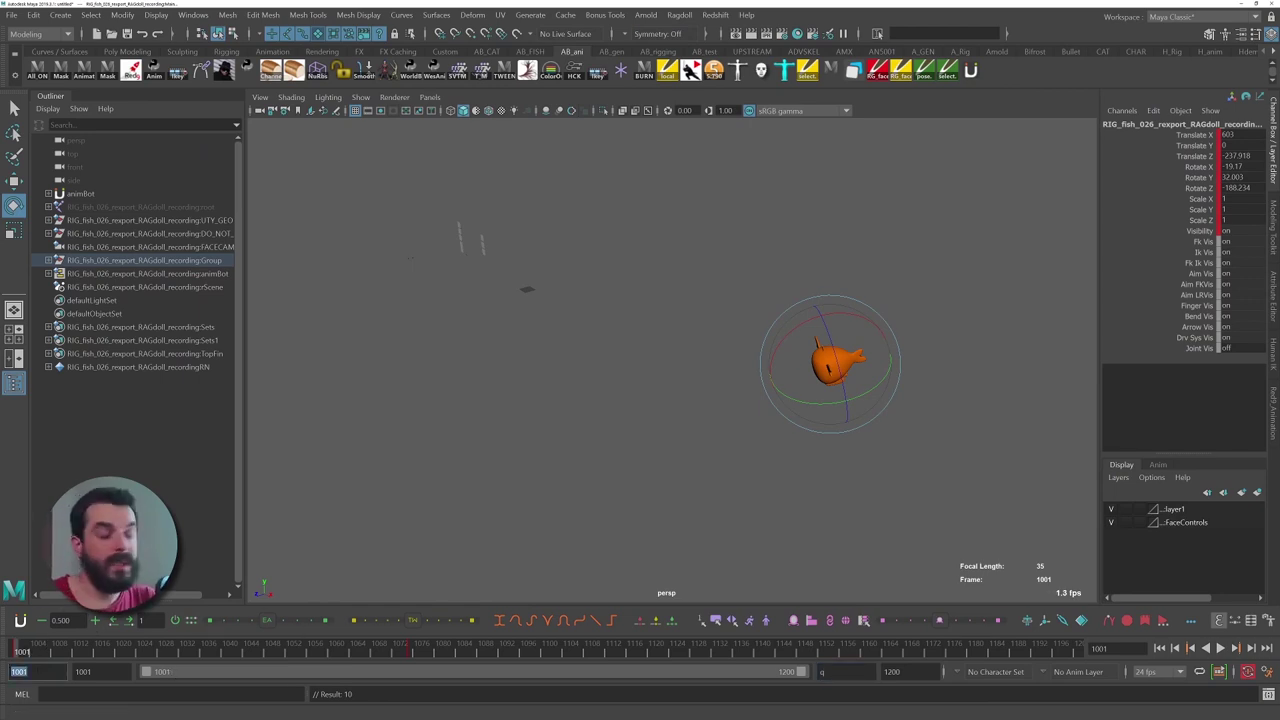
pyautogui.write('800')
pyautogui.press('Return')
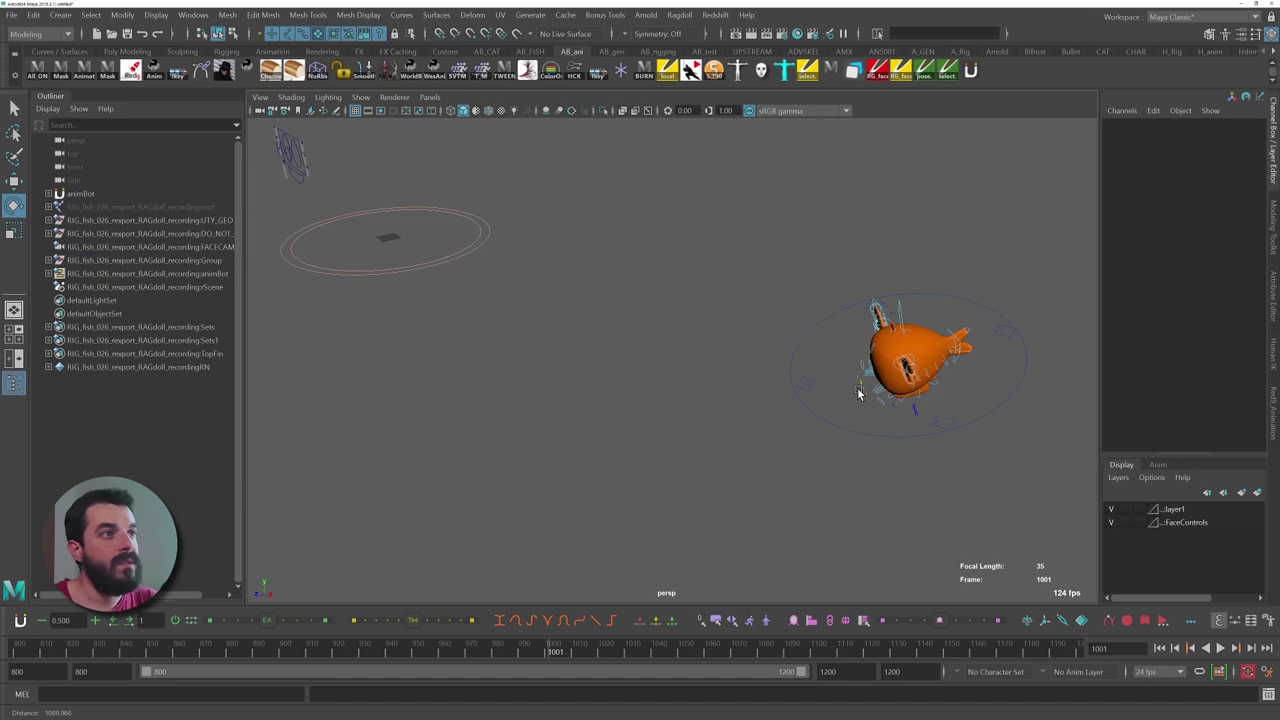
# - Display wireframe on shaded in the viewport and select the fish's Main control
pyautogui.keyDown('alt'); pyautogui.moveTo(857, 392); pyautogui.dragTo(735, 352); pyautogui.keyUp('alt')
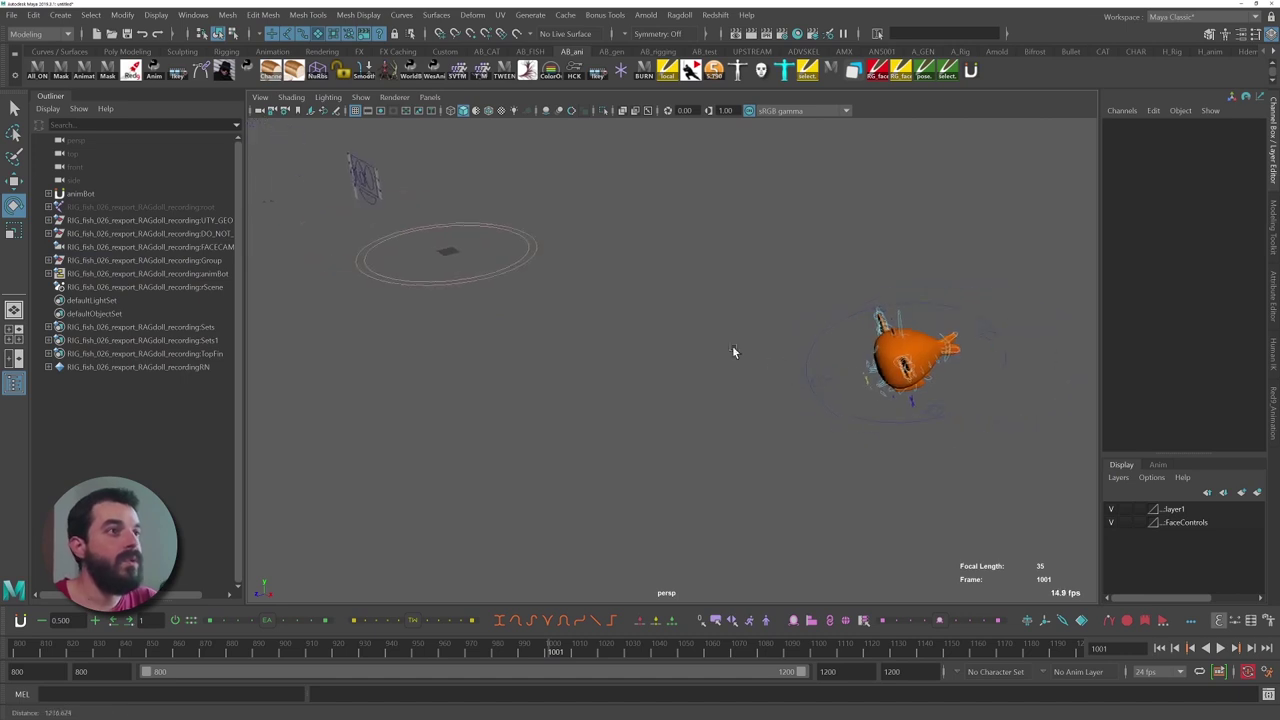
pyautogui.click(488, 111)
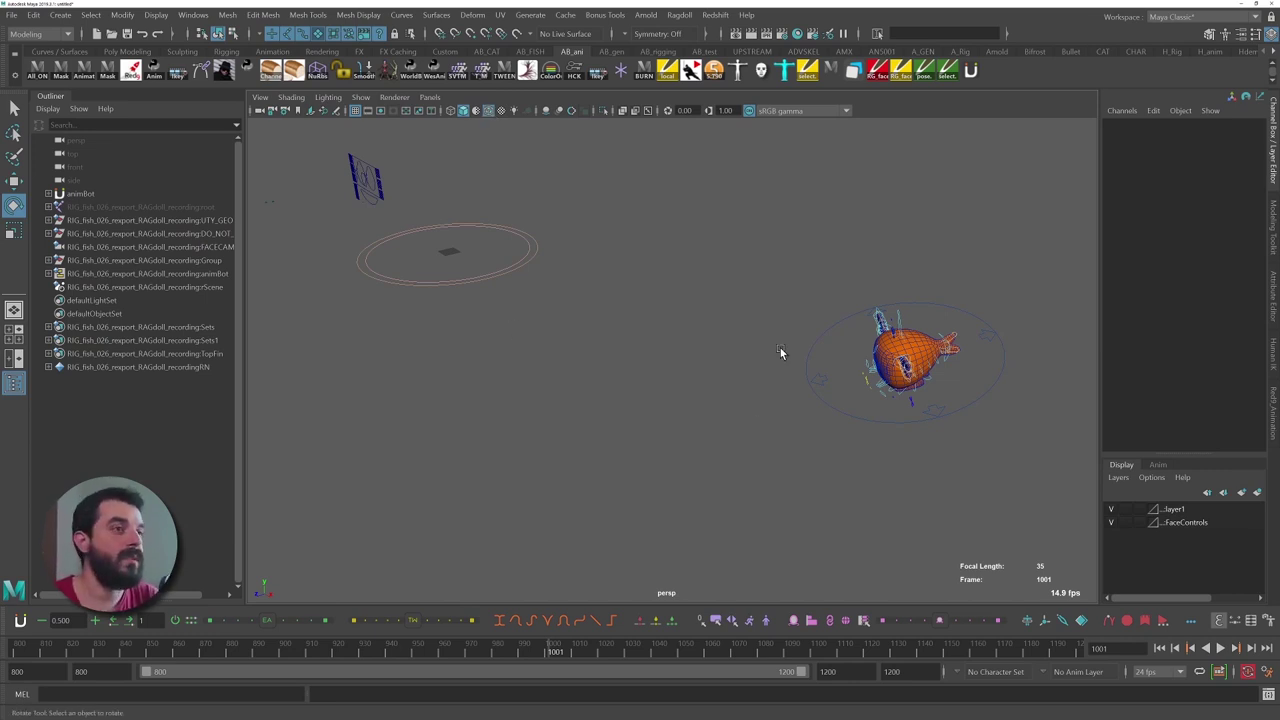
pyautogui.moveTo(821, 355); pyautogui.dragTo(822, 357)
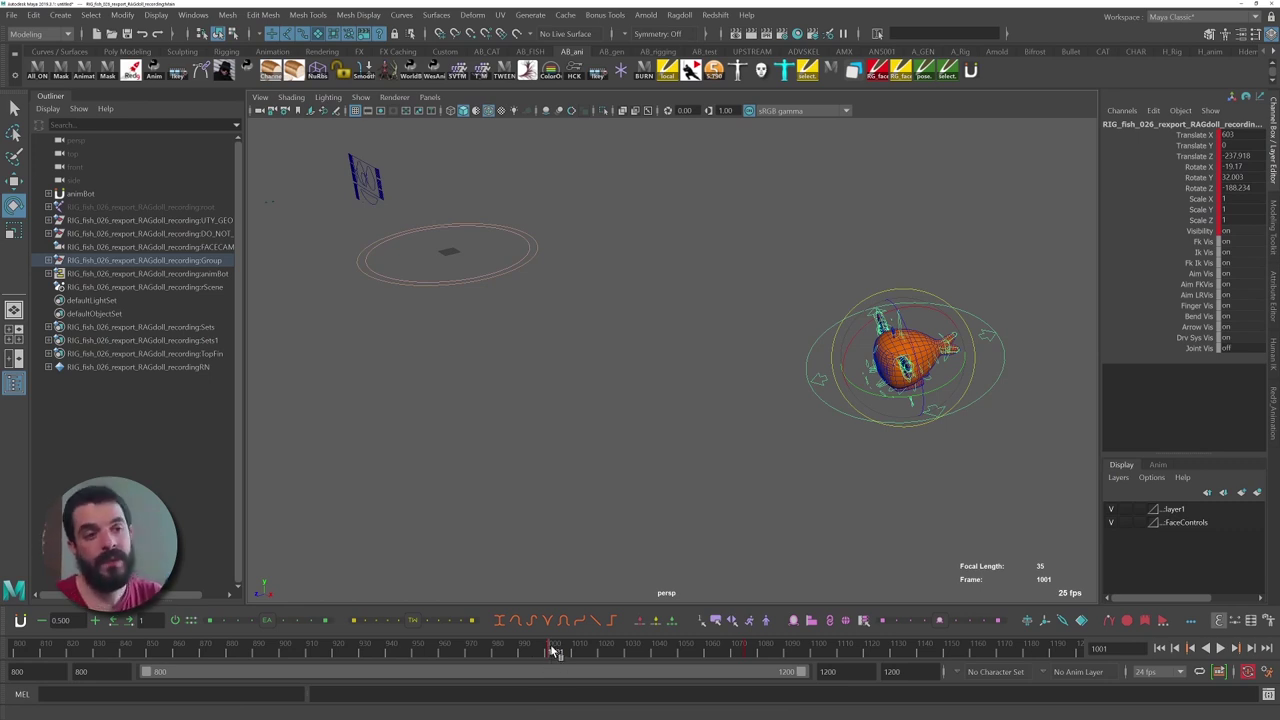
# - Set the Main control's Translate and Rotate channels to 0 at frame 941 and scrub the timeline to check the lead-in motion
pyautogui.moveTo(534, 653); pyautogui.dragTo(382, 655)
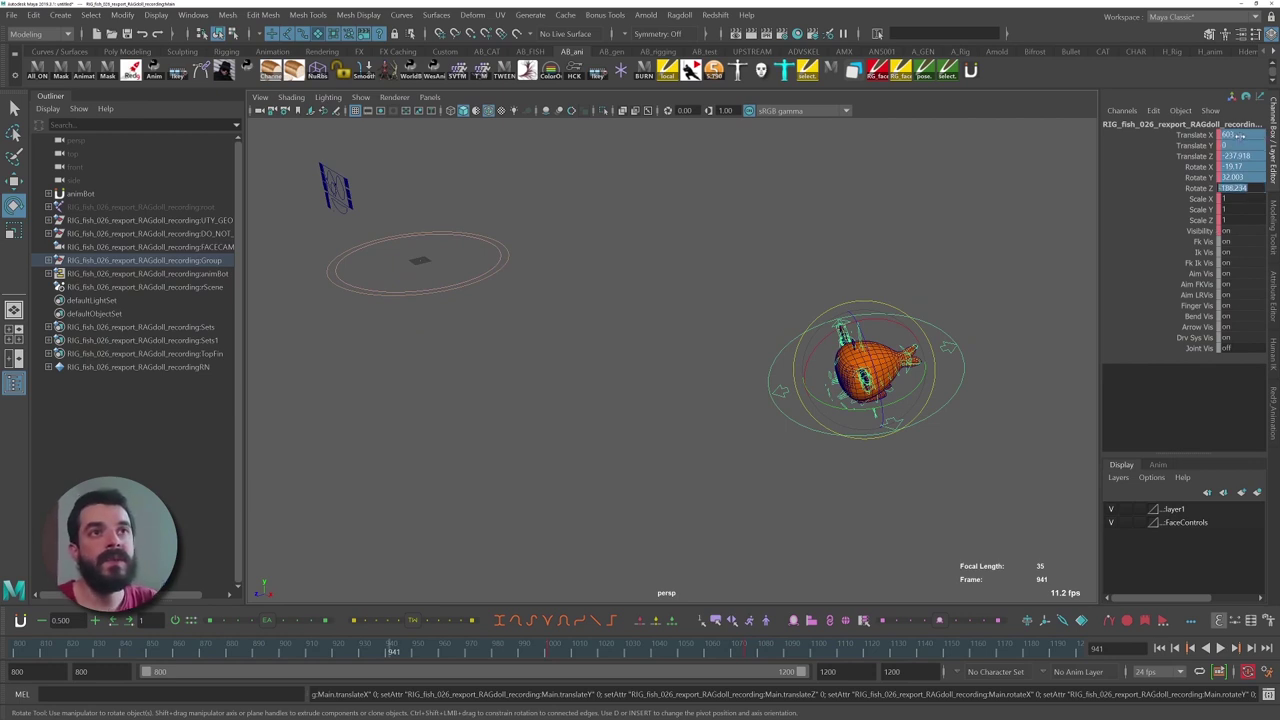
pyautogui.write('0')
pyautogui.press('Return')
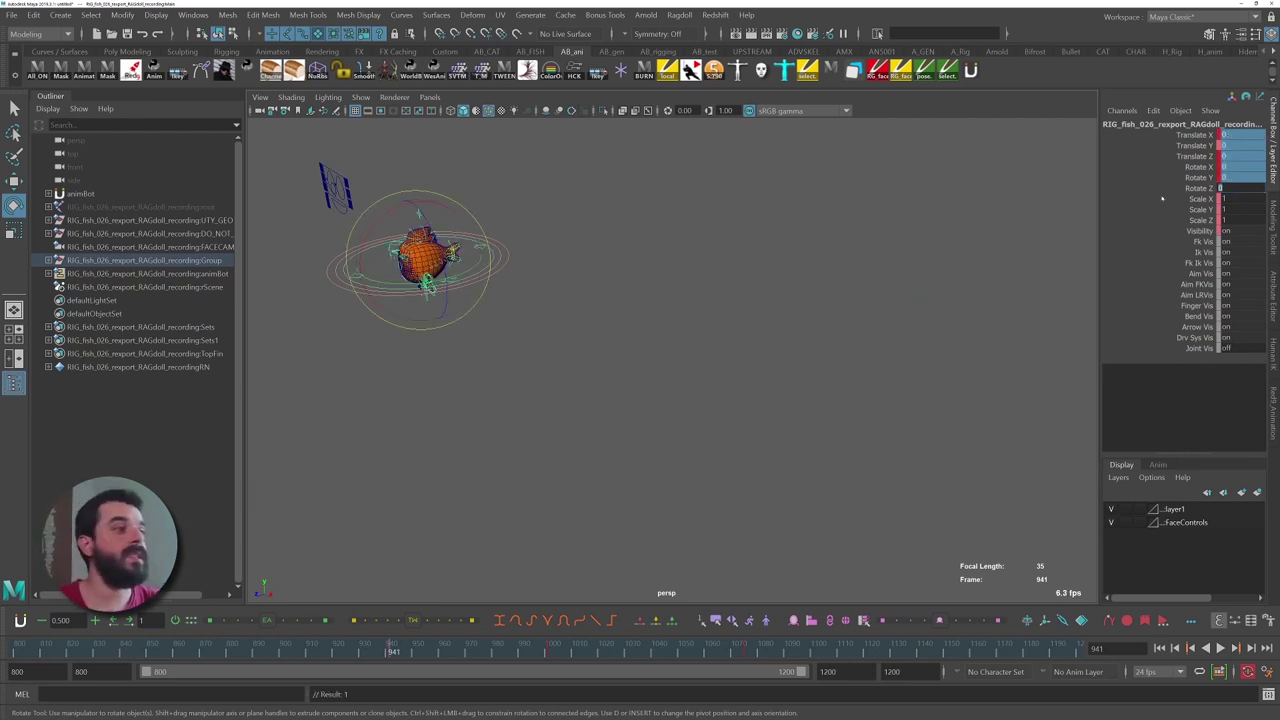
pyautogui.moveTo(530, 650)
pyautogui.mouseDown()
pyautogui.moveTo(554, 649)
pyautogui.moveTo(465, 650)
pyautogui.moveTo(518, 645)
pyautogui.mouseUp()
pyautogui.keyDown('alt'); pyautogui.moveTo(880, 372); pyautogui.dragTo(813, 376, button='middle'); pyautogui.keyUp('alt')
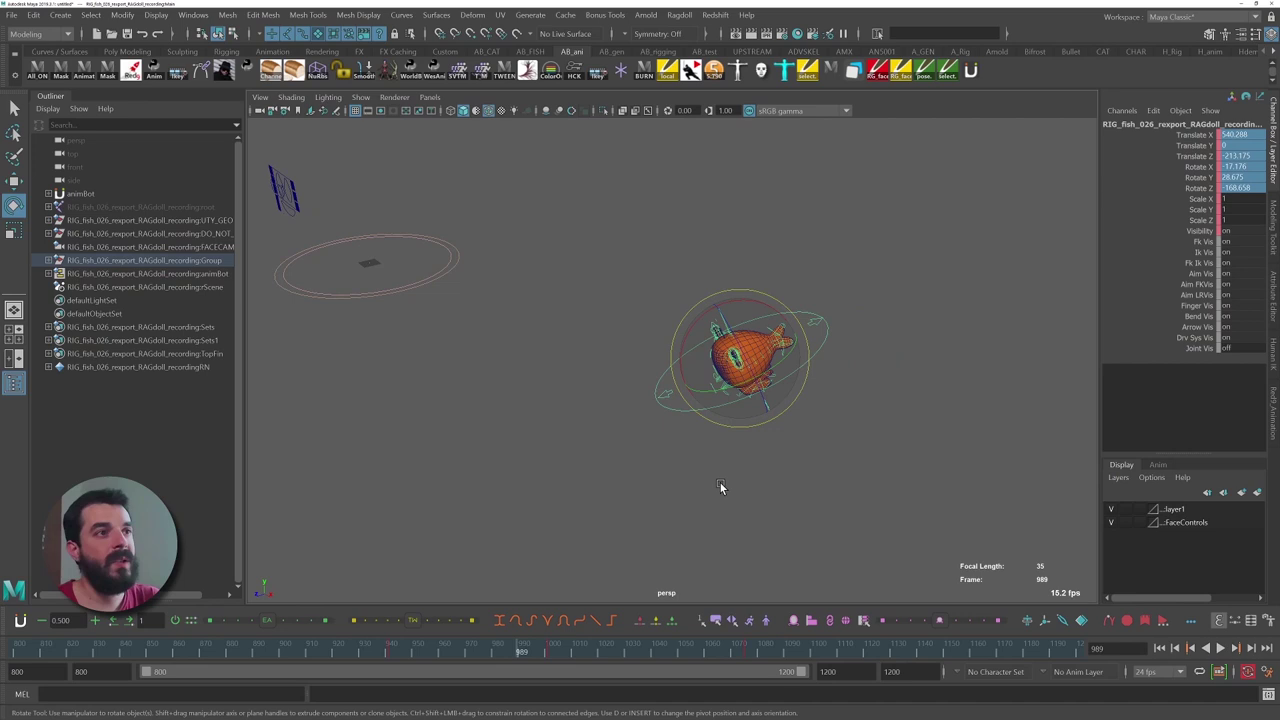
# - Key the Main control's frame 1001 pose at frame 992, move it farther back along Z, and play the motion
pyautogui.moveTo(544, 656); pyautogui.dragTo(548, 651)
pyautogui.click(525, 653)
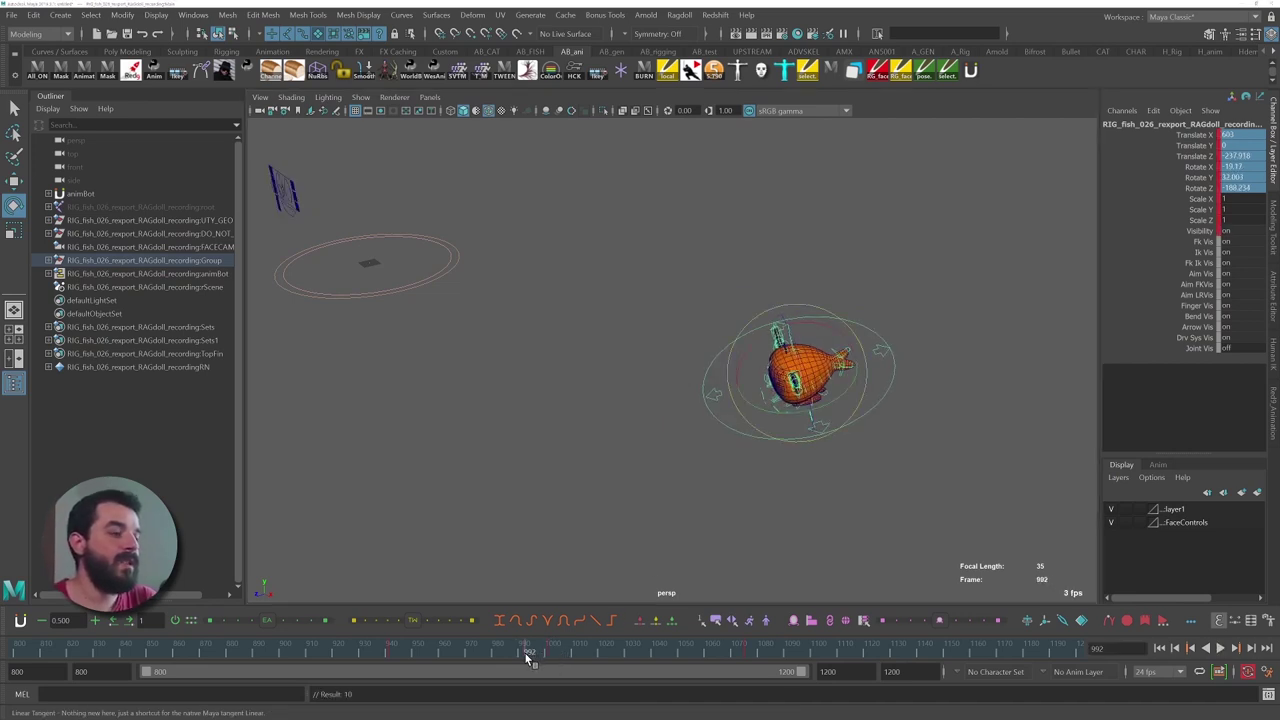
pyautogui.press('w')
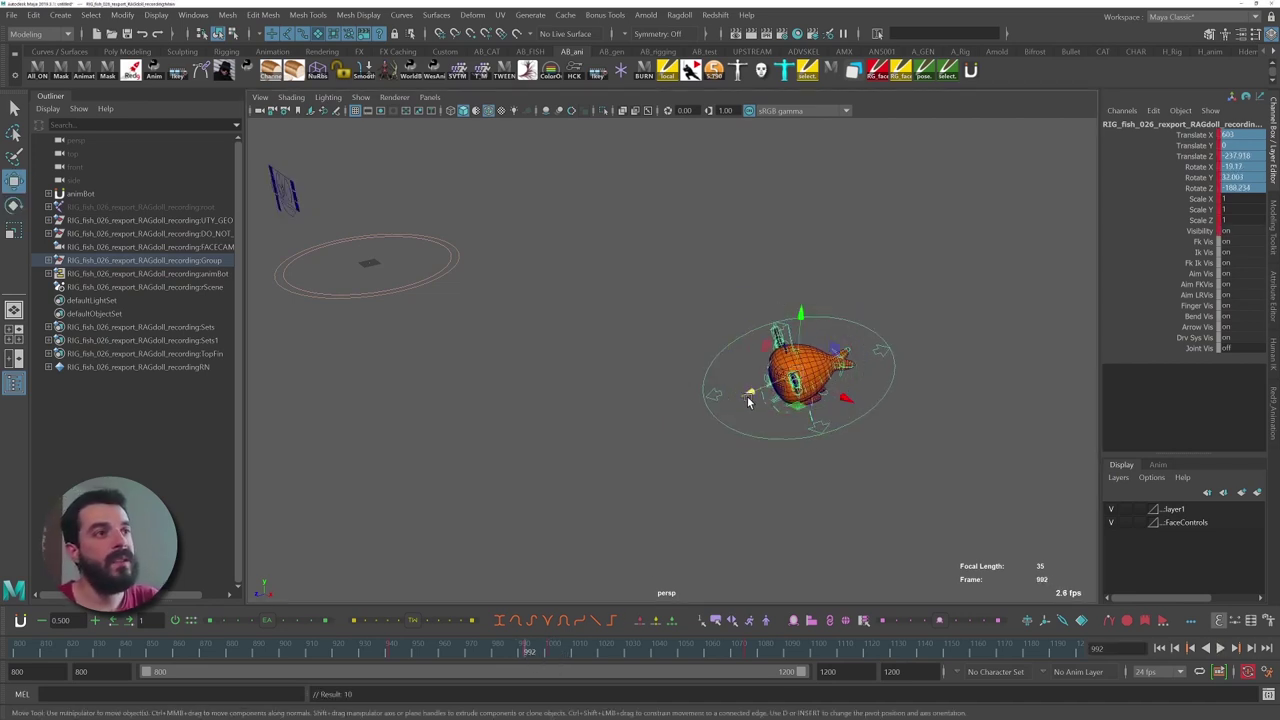
pyautogui.moveTo(748, 400); pyautogui.dragTo(866, 366)
pyautogui.hotkey('alt', 'v')
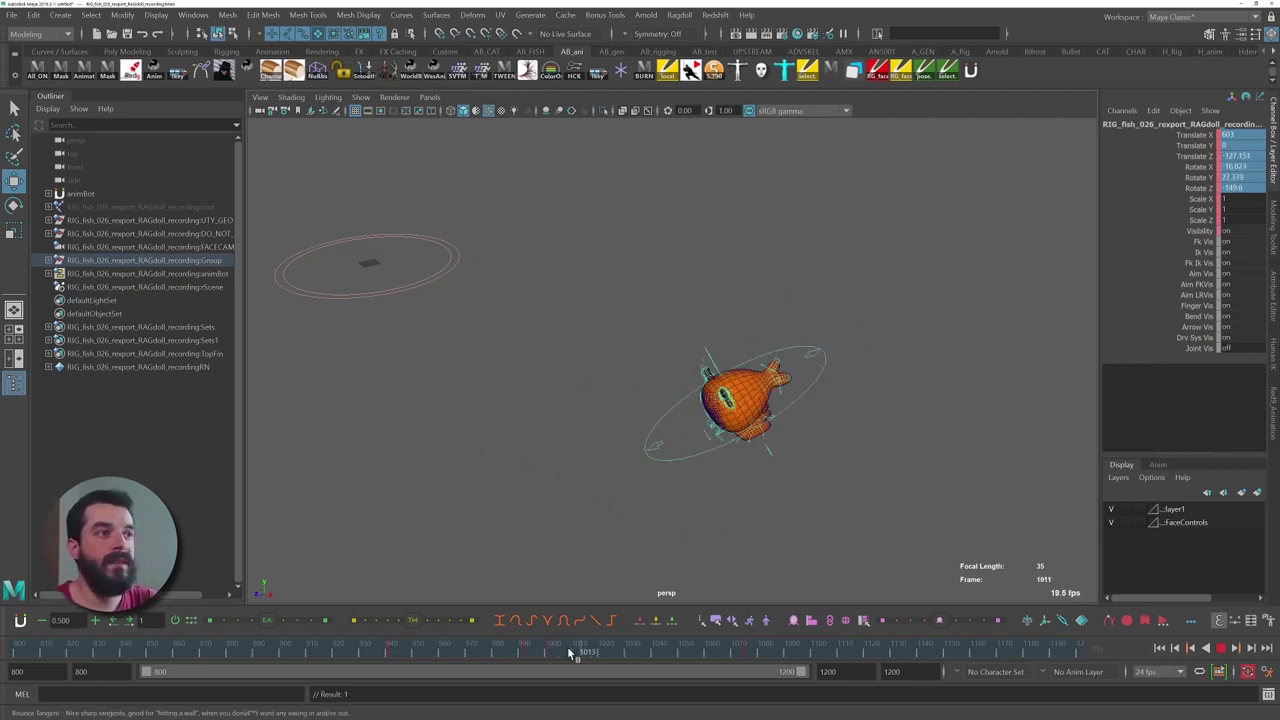
# - Rotate the Main control at frame 992 to vary the lead-in motion and play back the result
pyautogui.click(525, 653)
pyautogui.press('e')
pyautogui.hotkey('alt', 'v')
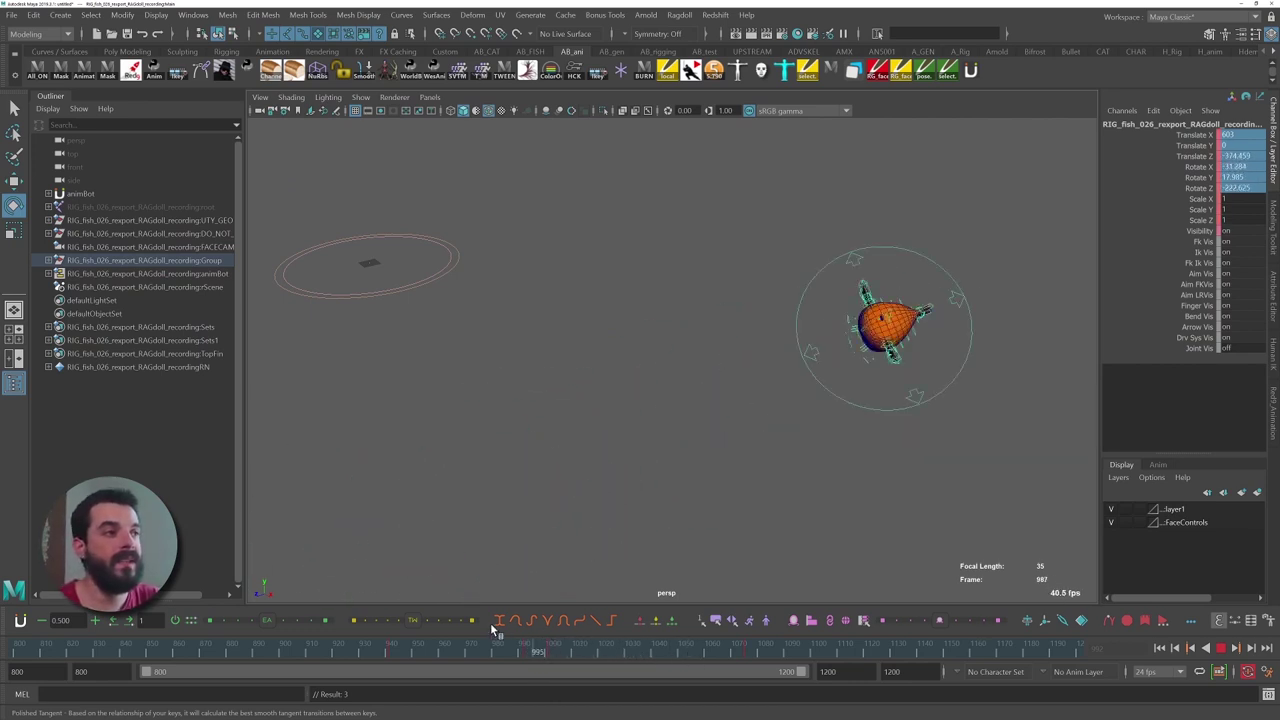
pyautogui.hotkey('alt', 'v')
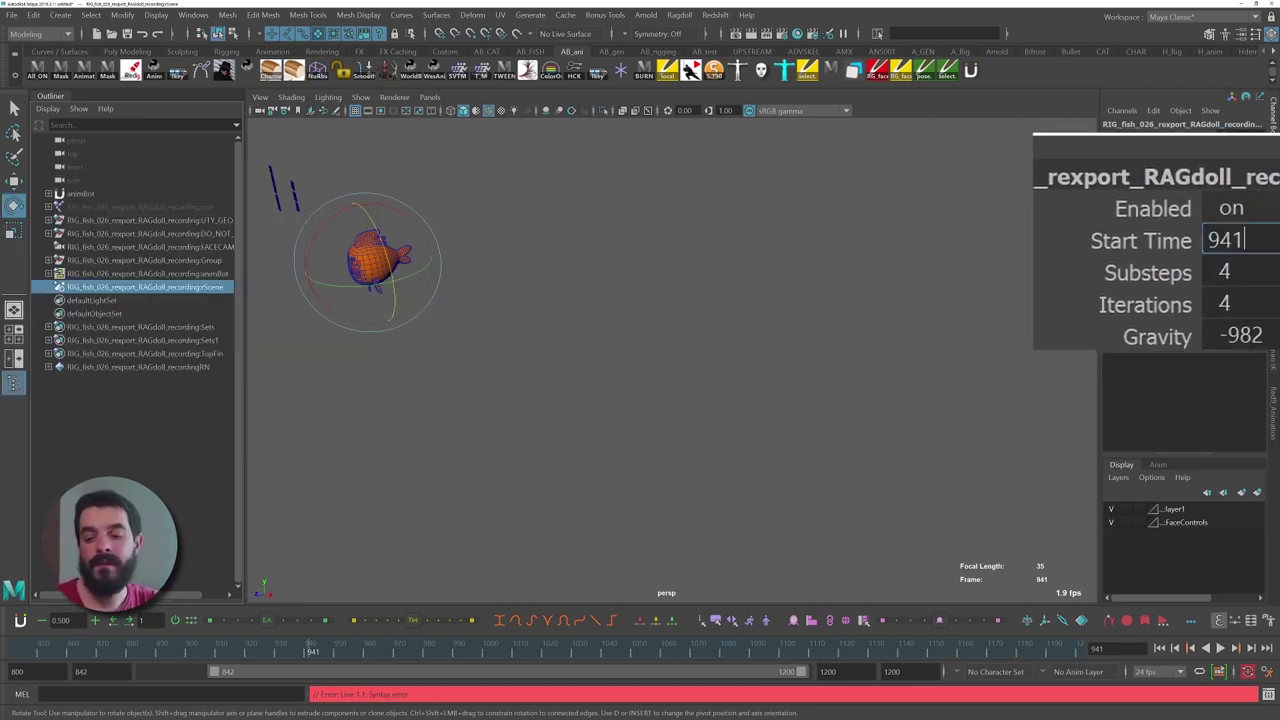
# - Set the Start Time of the referenced rig's Ragdoll scene node to 941
pyautogui.press('Return')
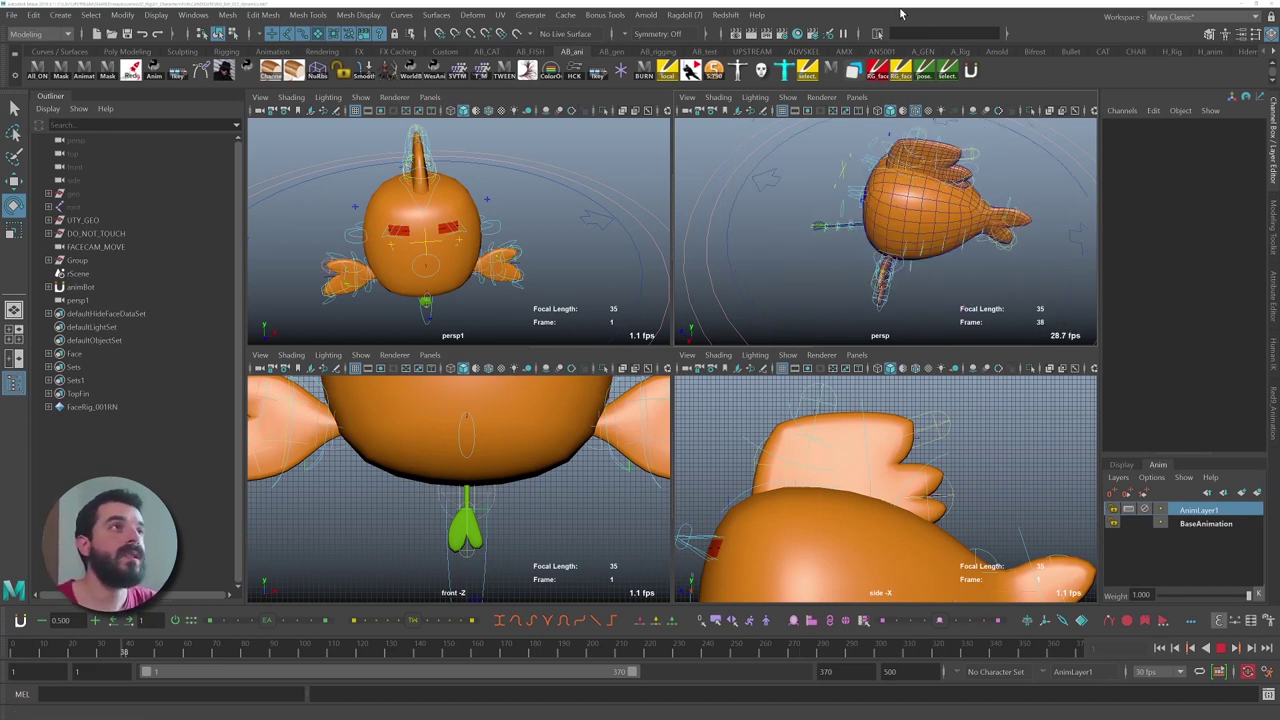
# - Open Ragdoll's Bake Simulation options for the fish rig and enlarge the persp1 view to examine the fish's motion
pyautogui.click(684, 15)
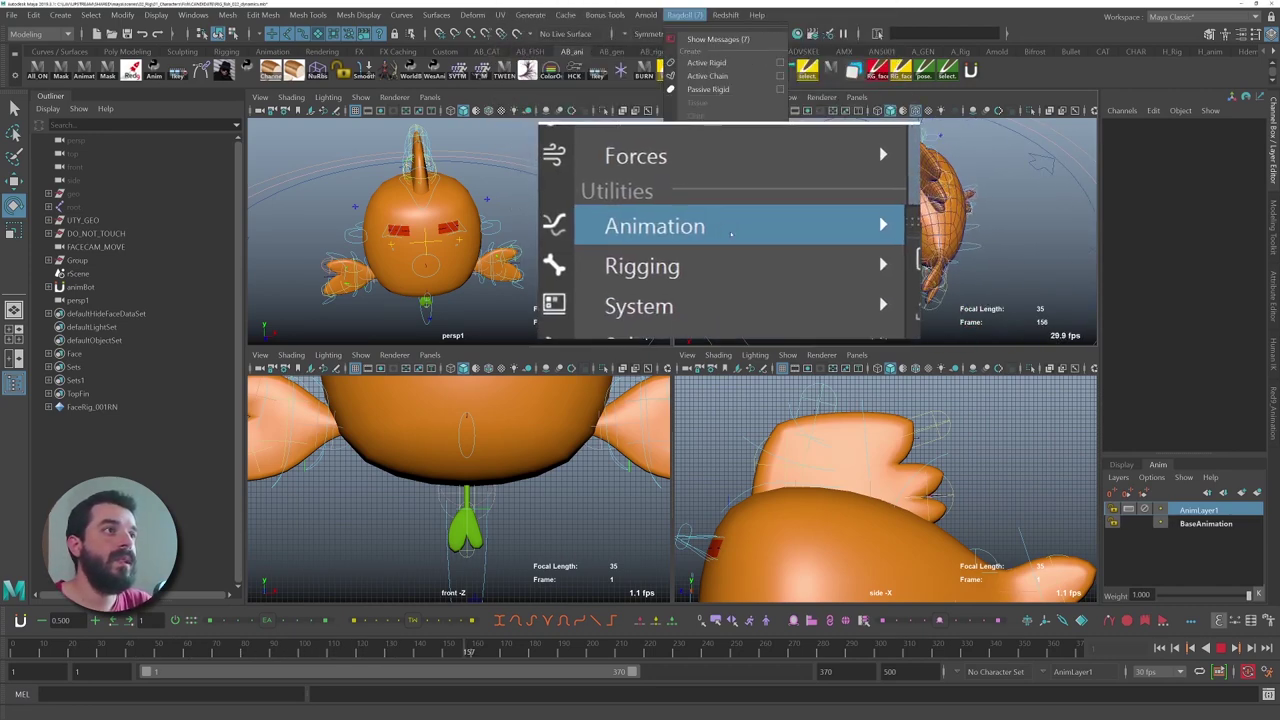
pyautogui.moveTo(712, 229)
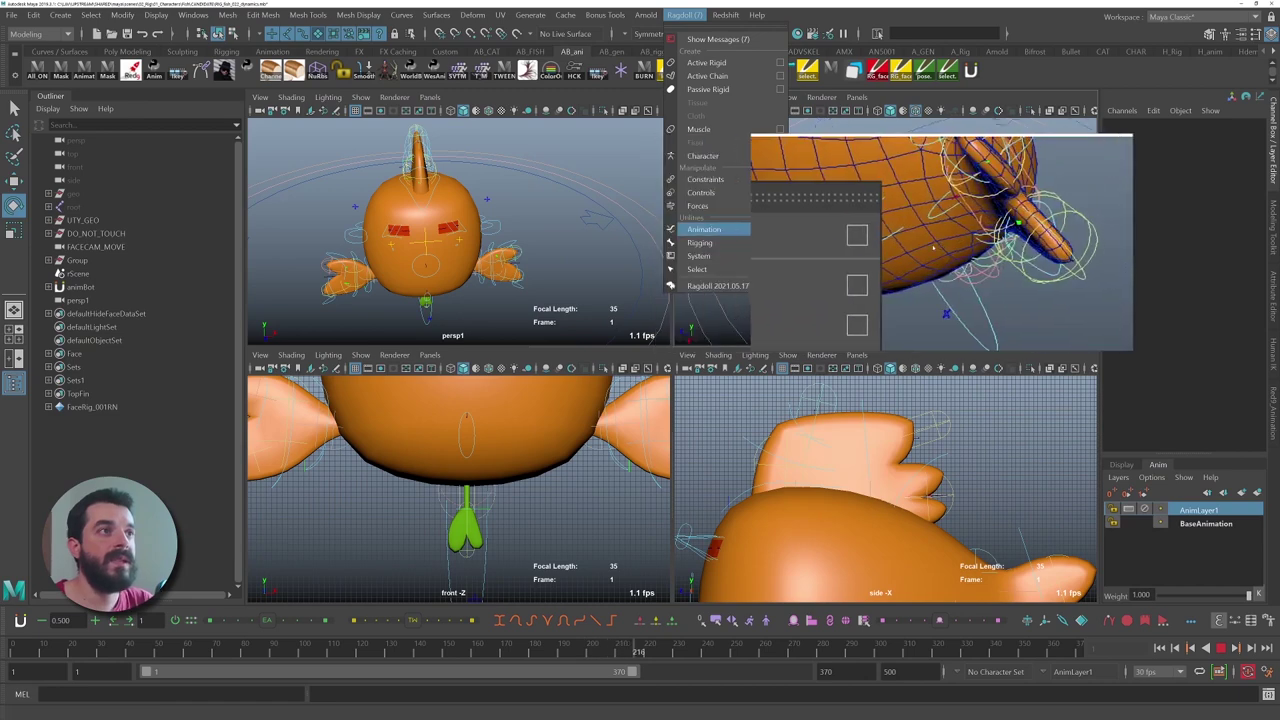
pyautogui.click(915, 243)
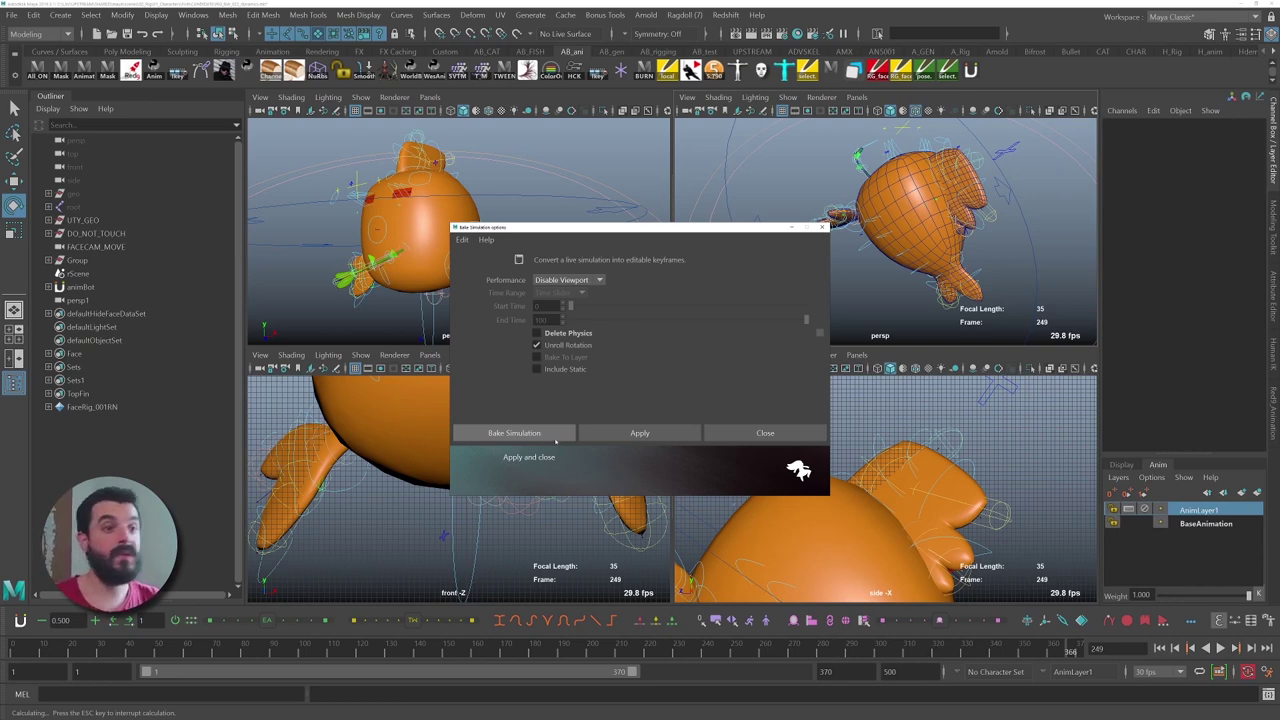
pyautogui.press('space')
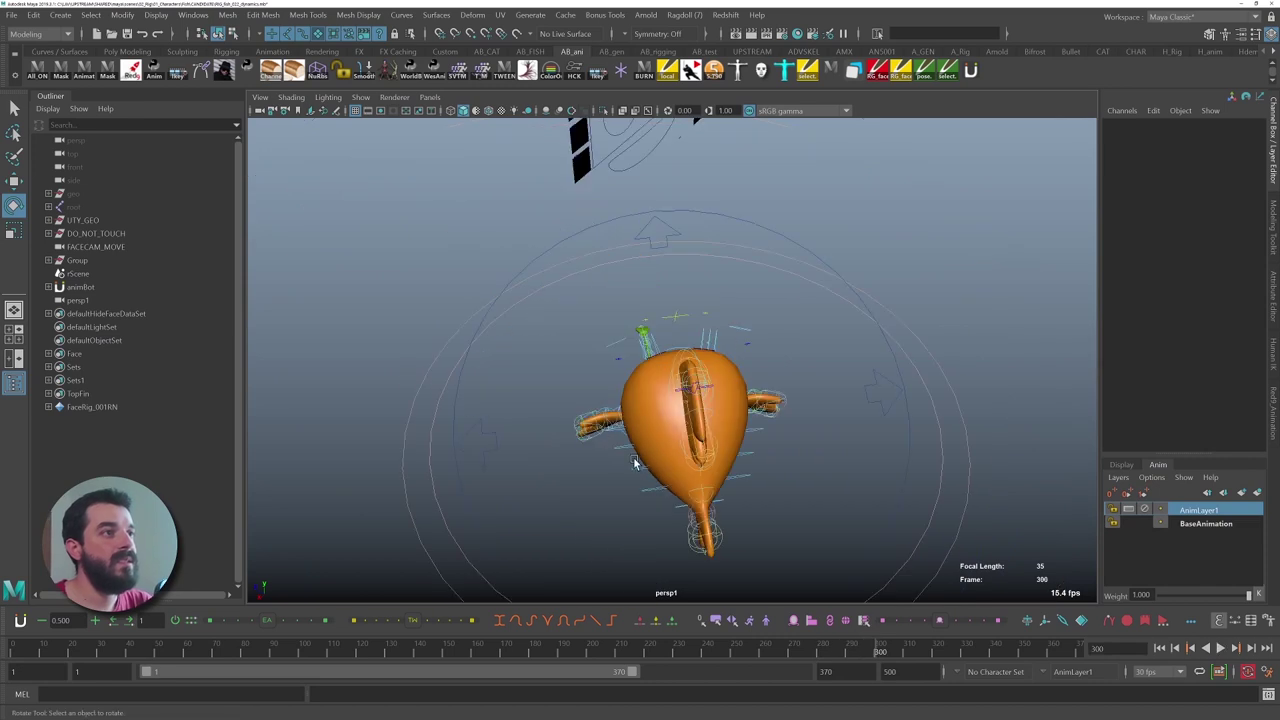
pyautogui.click(634, 478)
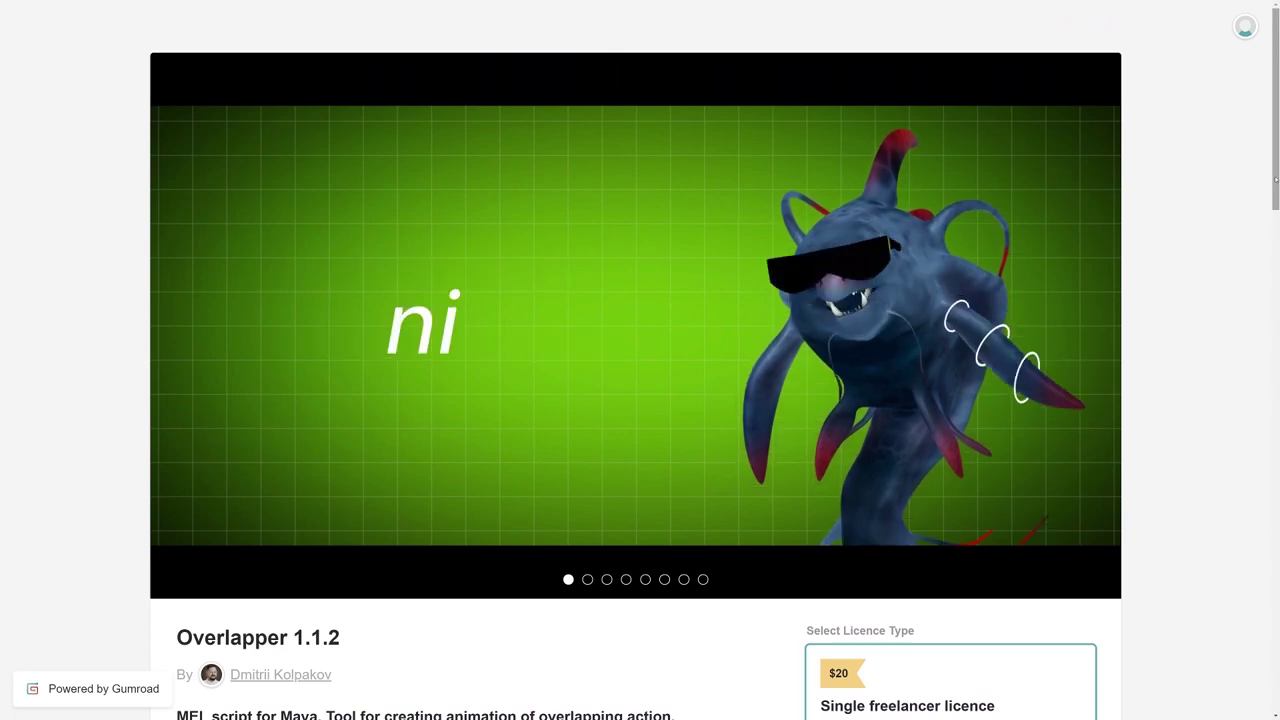
# - In the web browser, look through the Overlapper product page, the Ragdoll Examples downloads and the Ragdoll Dynamics channel's videos in full screen
pyautogui.scroll(-4, 640, 400)
pyautogui.scroll(-2, 640, 400)
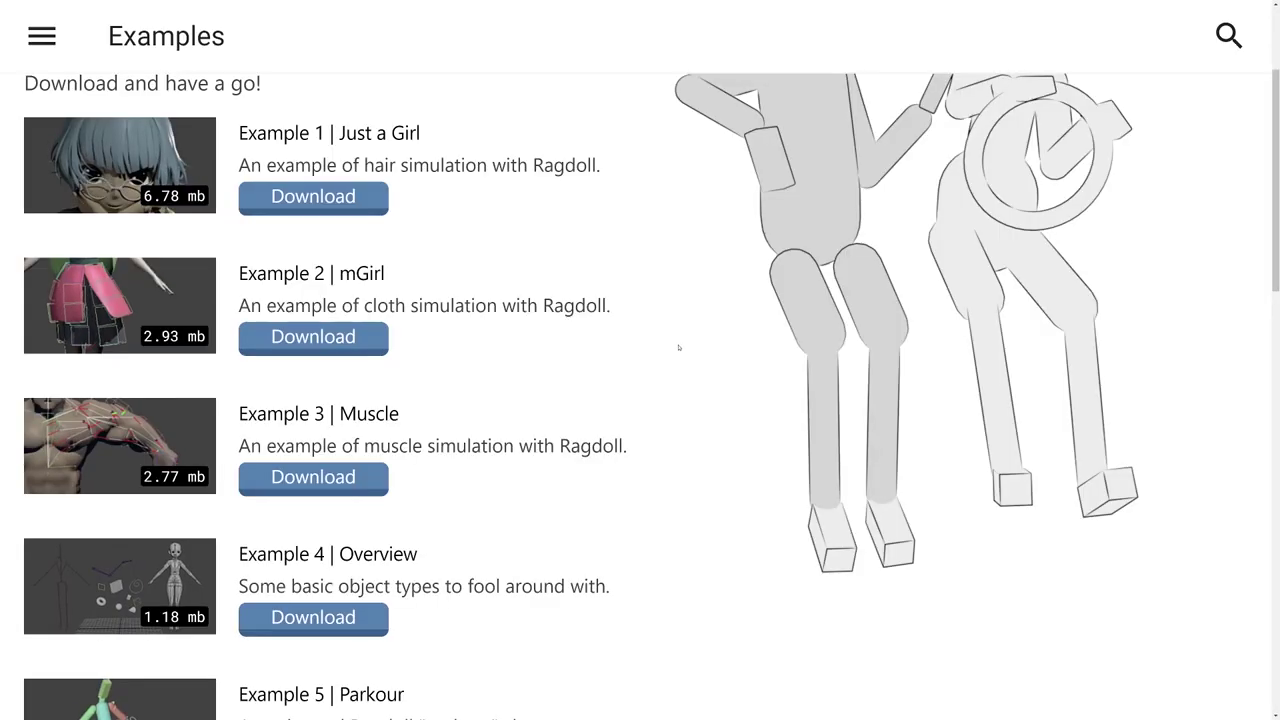
pyautogui.scroll(2, 678, 340)
pyautogui.scroll(-2, 677, 332)
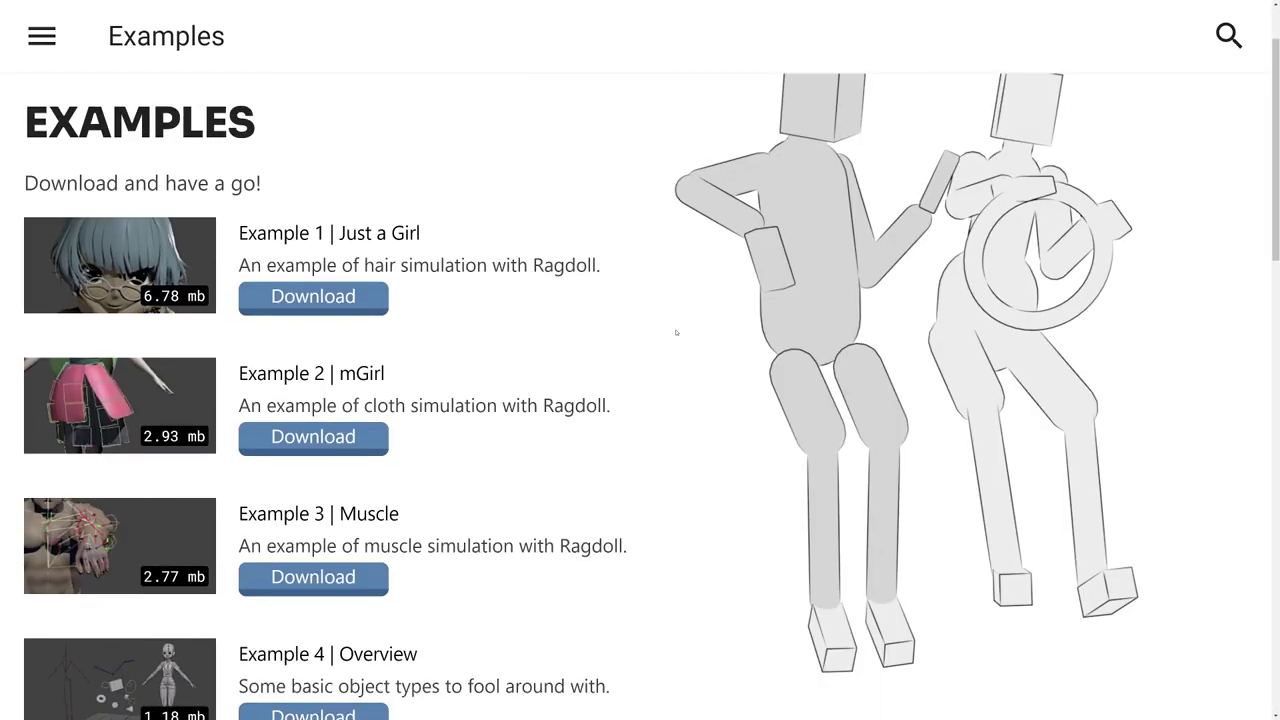
pyautogui.scroll(-3, 676, 332)
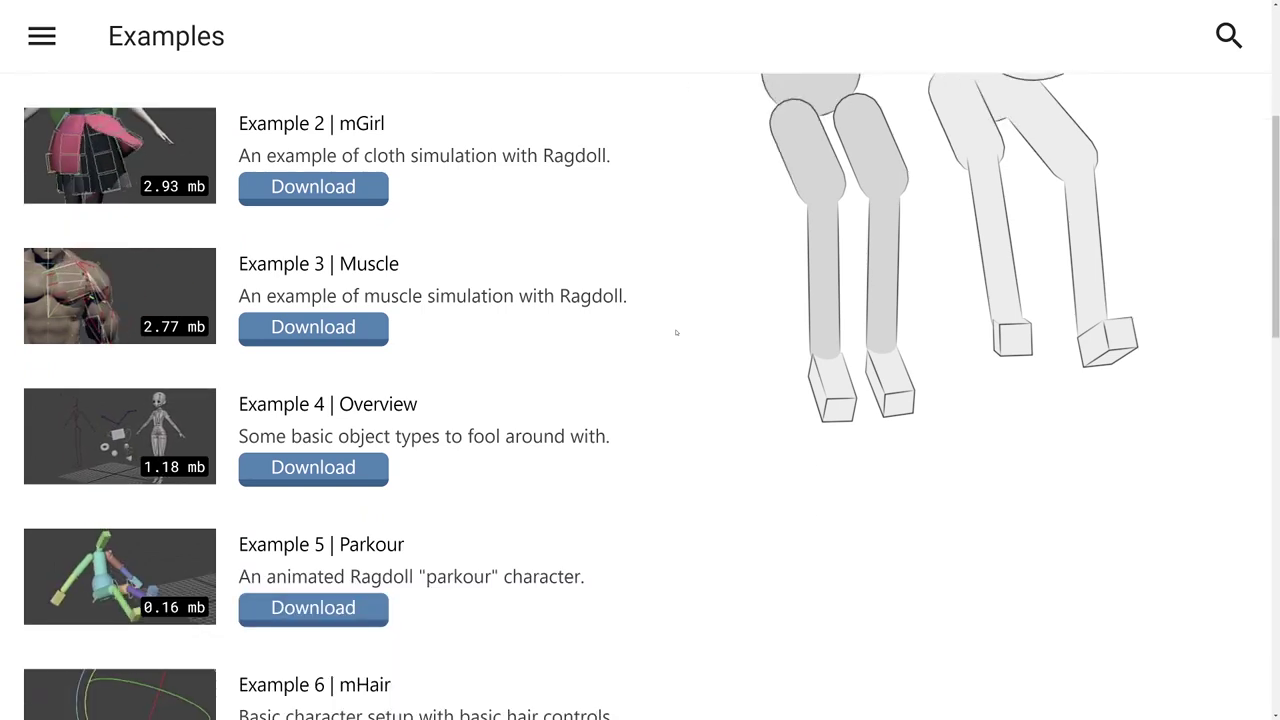
pyautogui.scroll(-3, 676, 332)
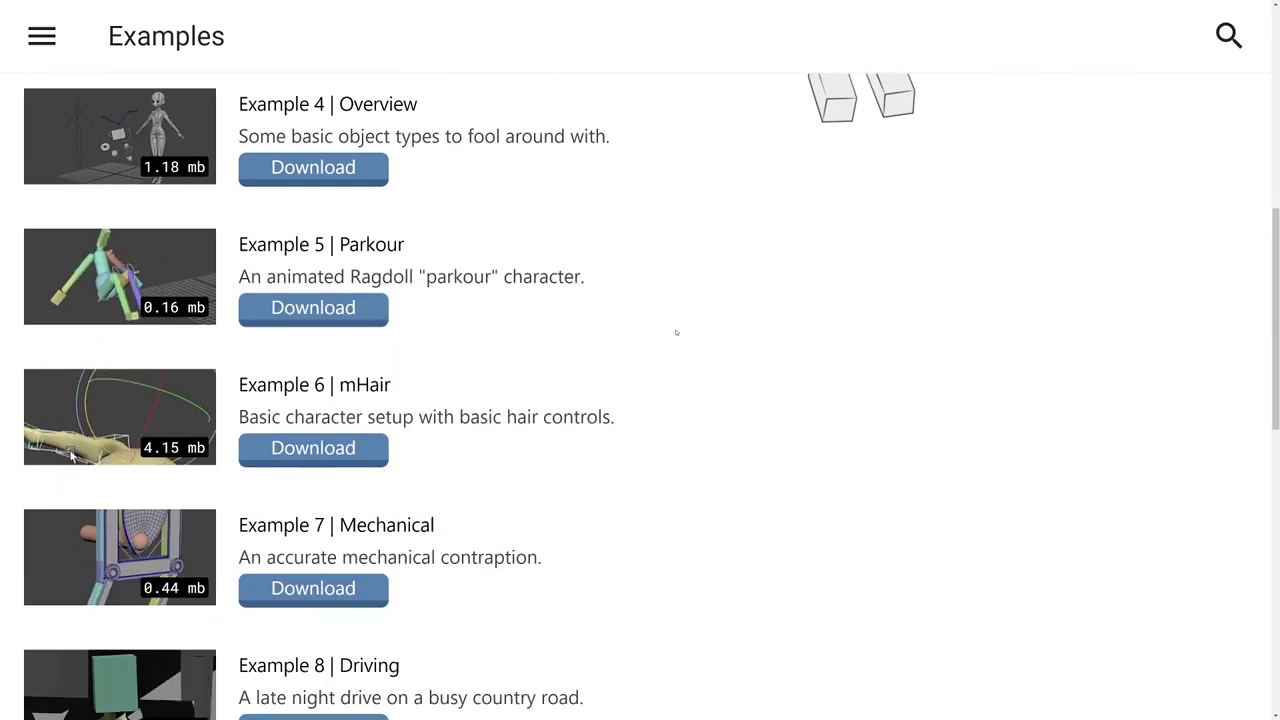
pyautogui.scroll(-3, 676, 332)
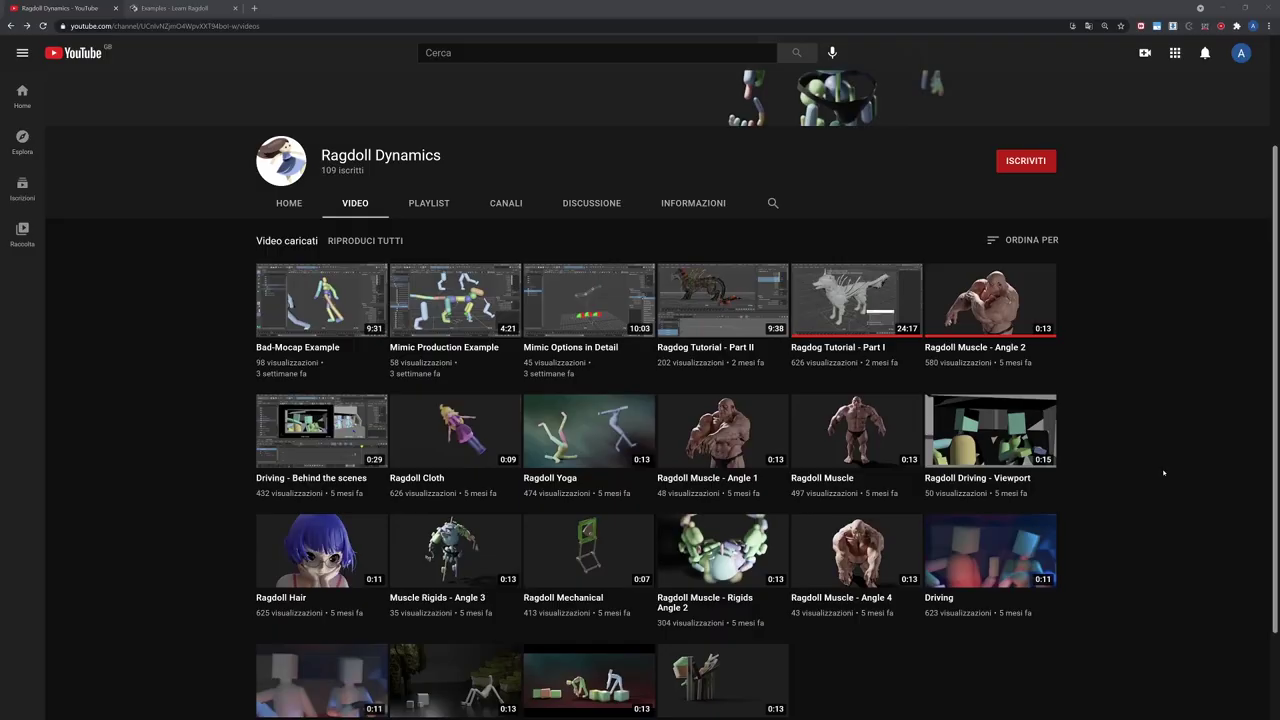
pyautogui.press('F11')
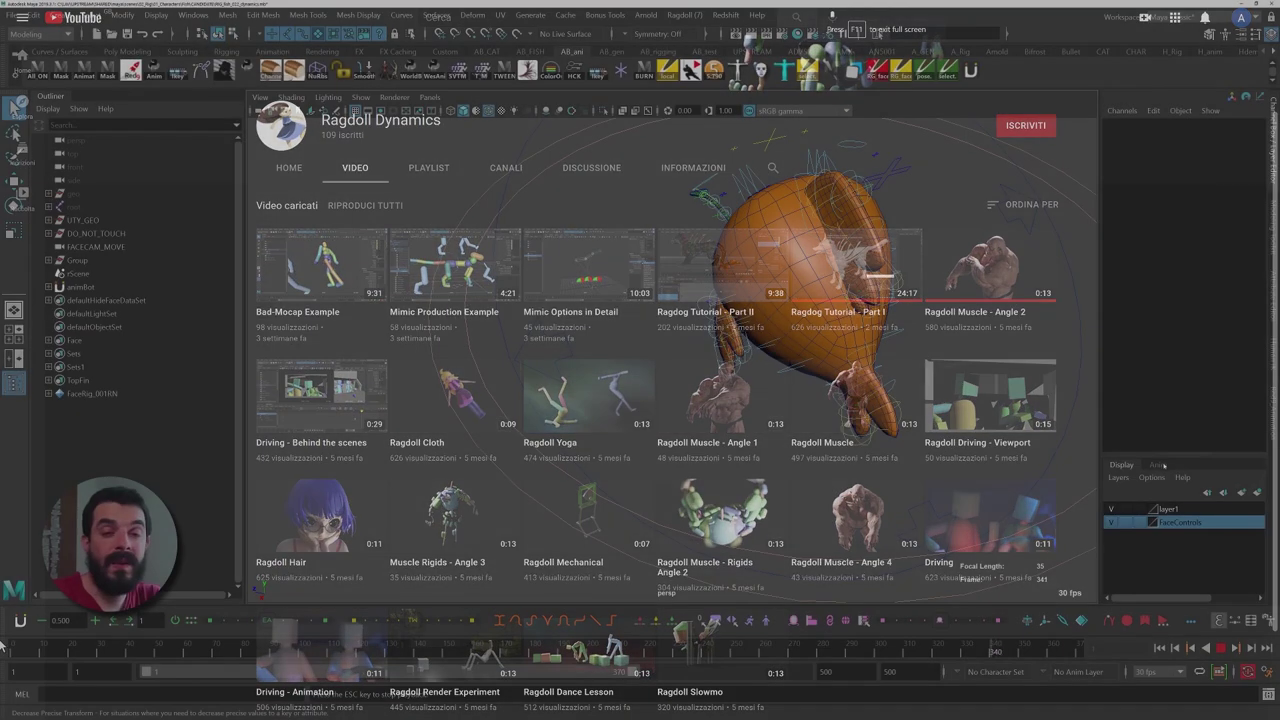